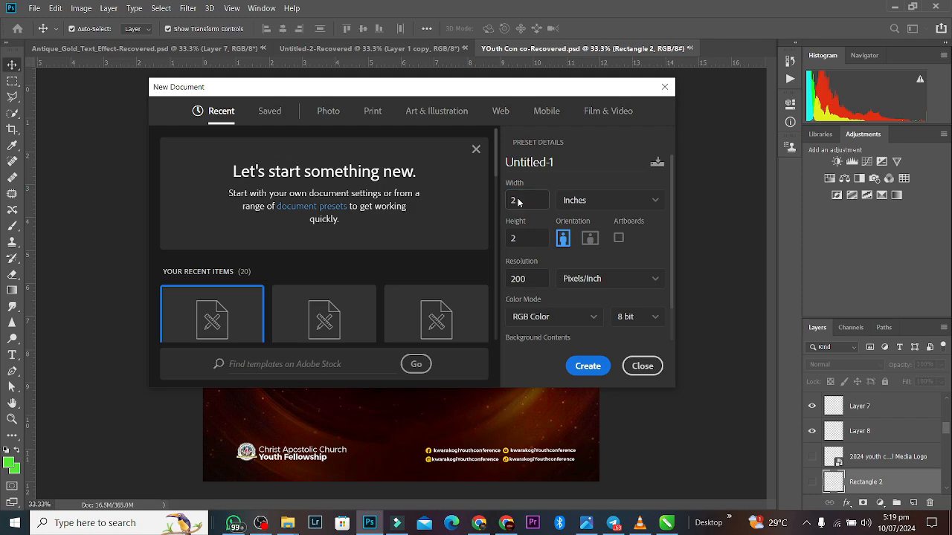
Create a new RGB document 12 inches wide and 12 inches high at 200 pixels per inch.
click(519, 202)
key(Tab)
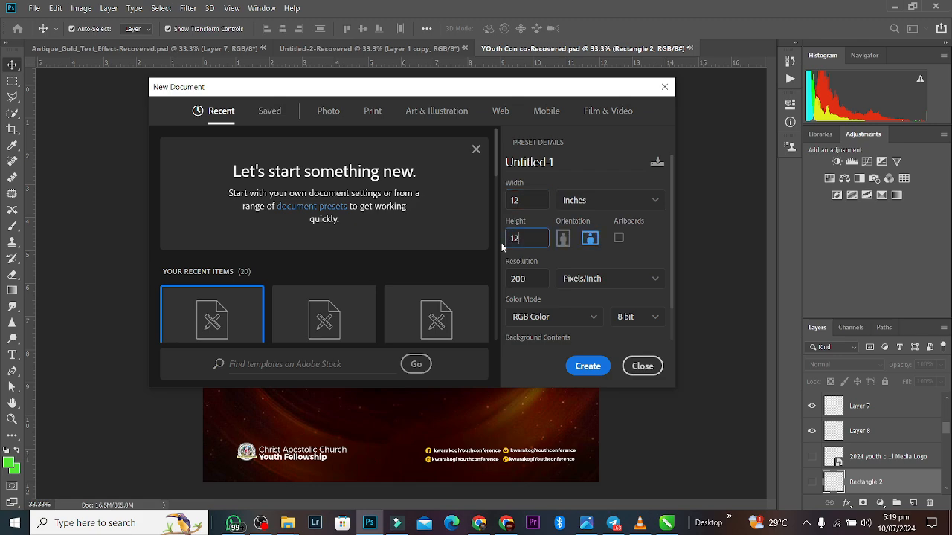
click(525, 279)
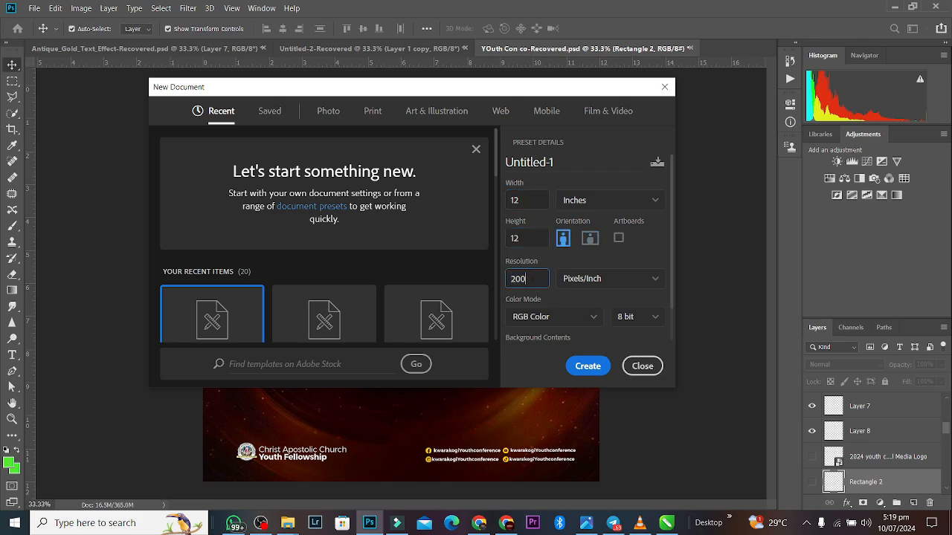
click(586, 366)
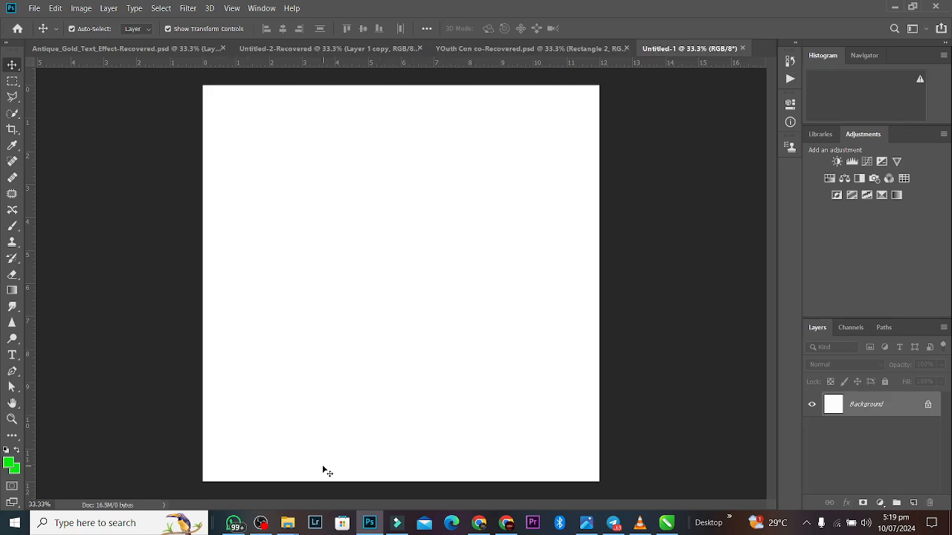
Place the torn parchment image from the volo folder on the Desktop into the canvas and enlarge it from the upper edge.
mouse_move(287, 523)
click(359, 465)
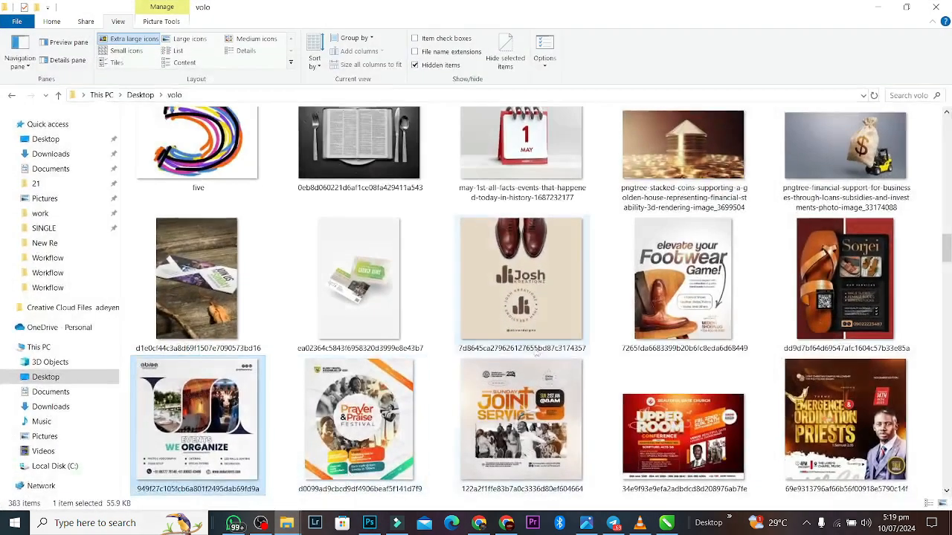
key(Home)
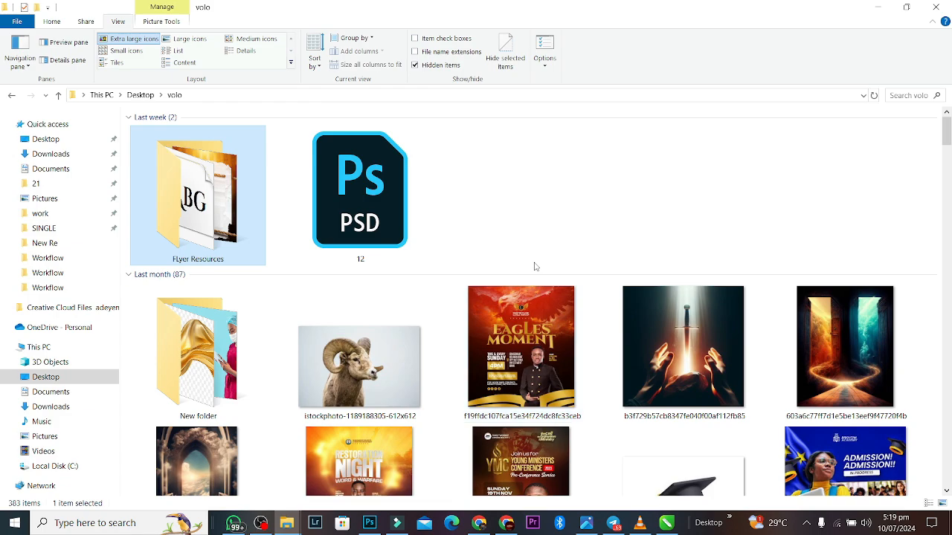
drag(372, 186, 472, 278)
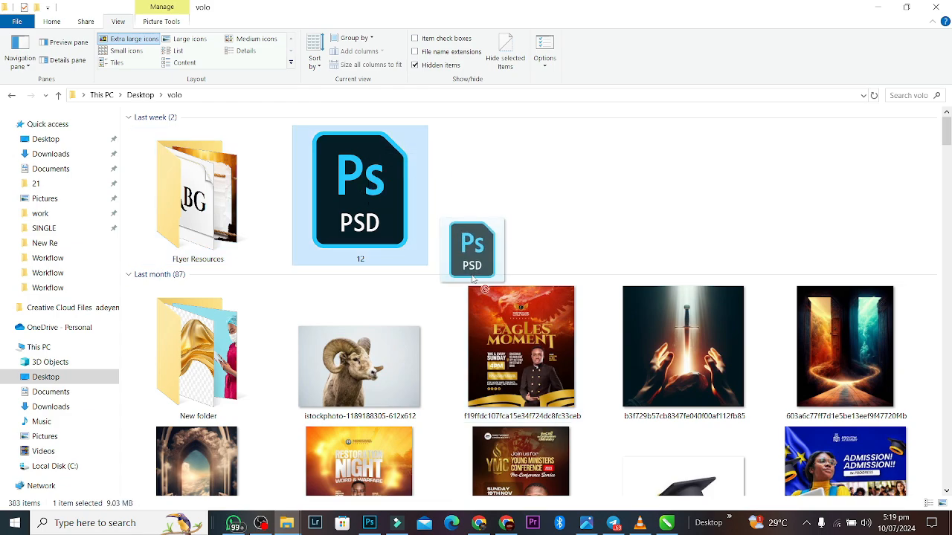
drag(472, 279, 431, 206)
drag(948, 123, 948, 168)
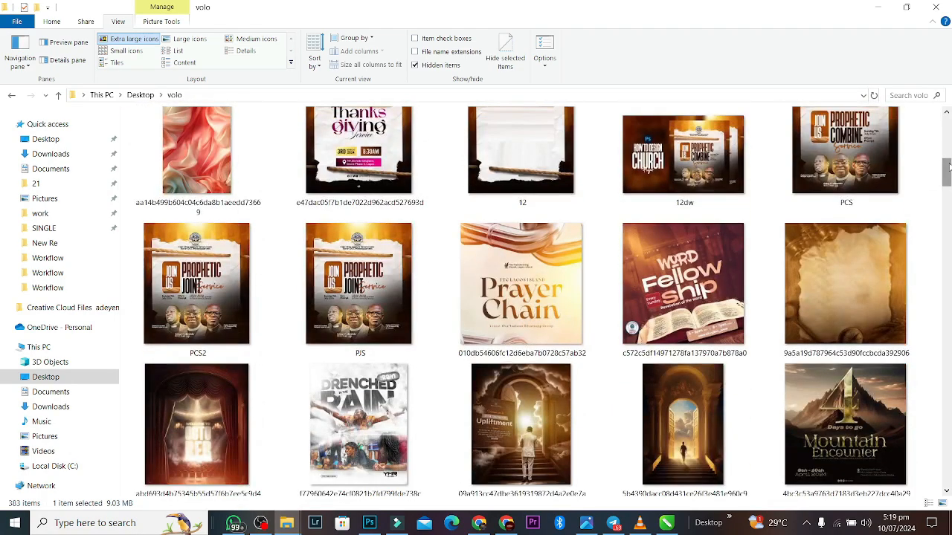
drag(846, 286, 403, 86)
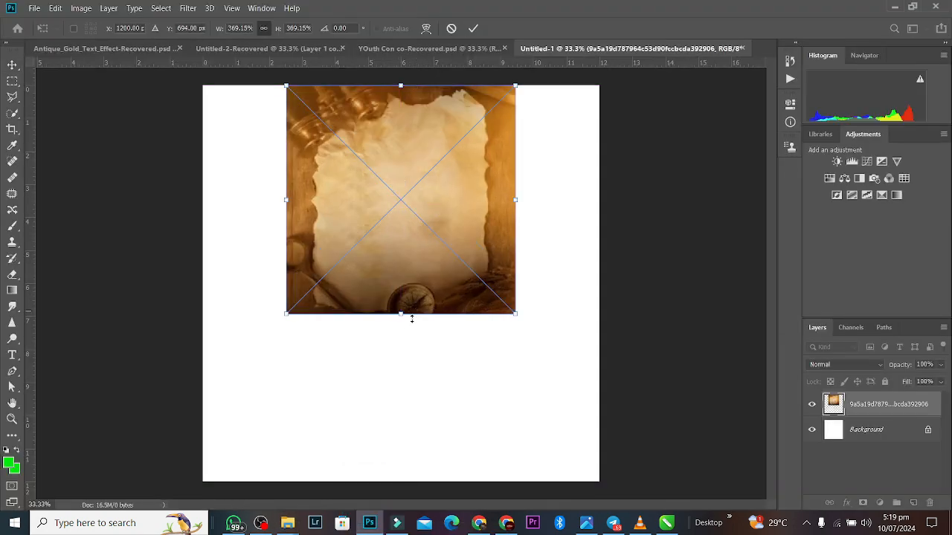
drag(401, 318, 395, 413)
click(473, 28)
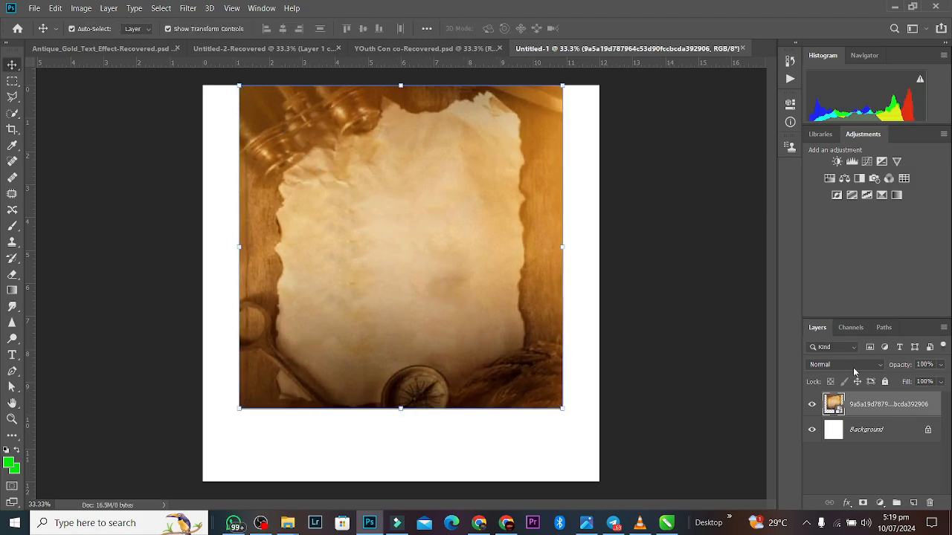
Add a Solid Color fill layer above the Background in dark brown 200d07, sampled from the parchment image's shadows.
click(896, 431)
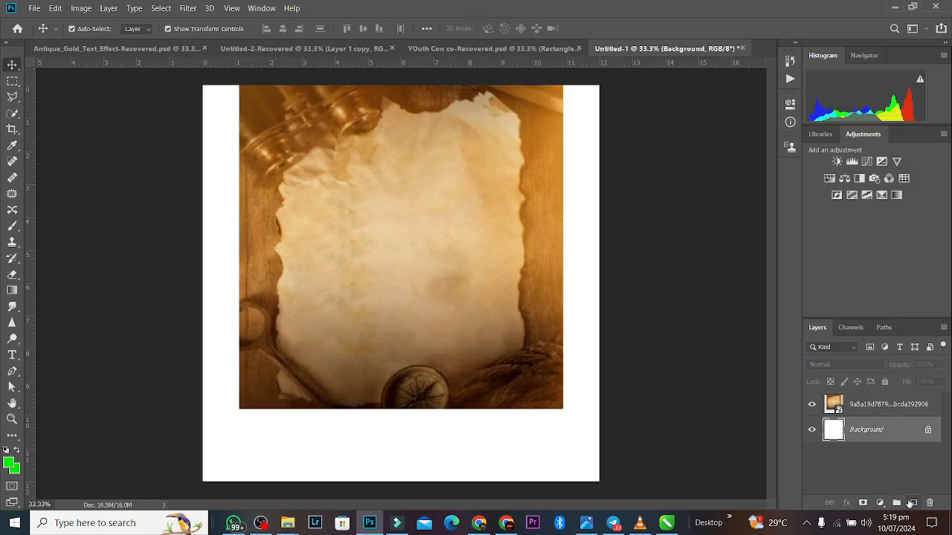
click(880, 503)
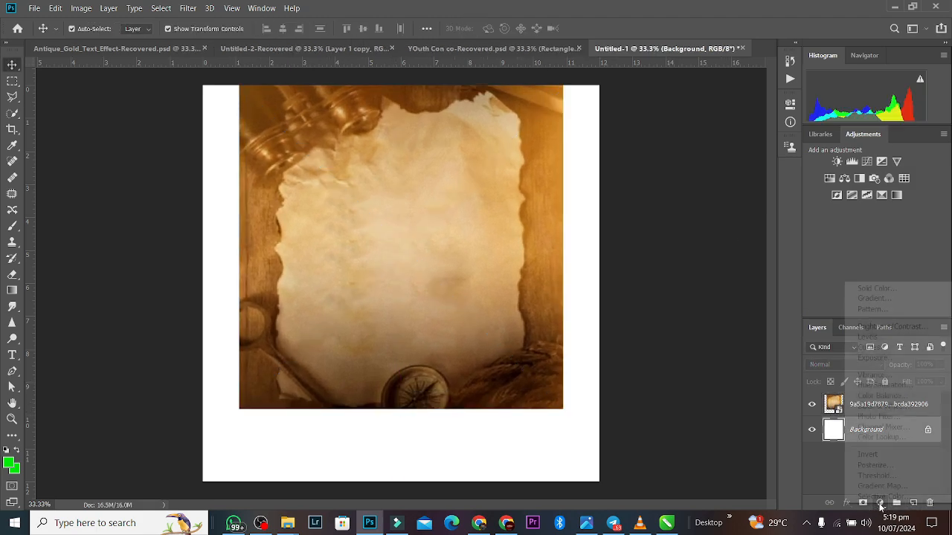
click(888, 289)
click(546, 377)
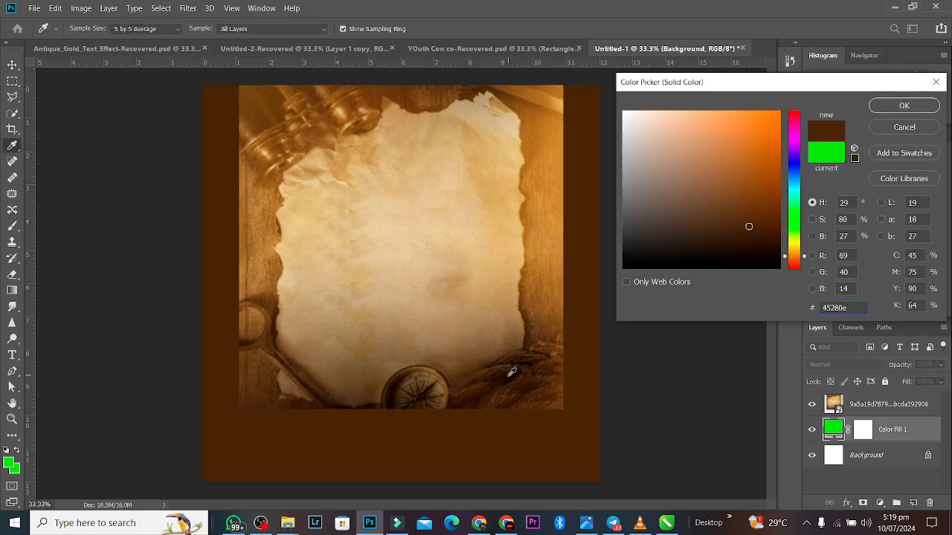
click(512, 371)
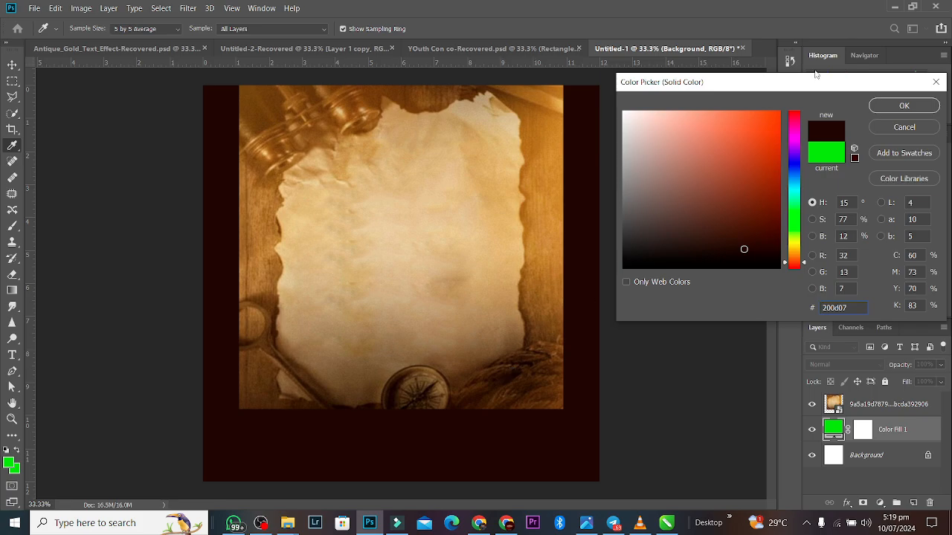
click(894, 109)
Enlarge the parchment image to about 539%, keeping its upper edge at the top of the canvas.
click(530, 161)
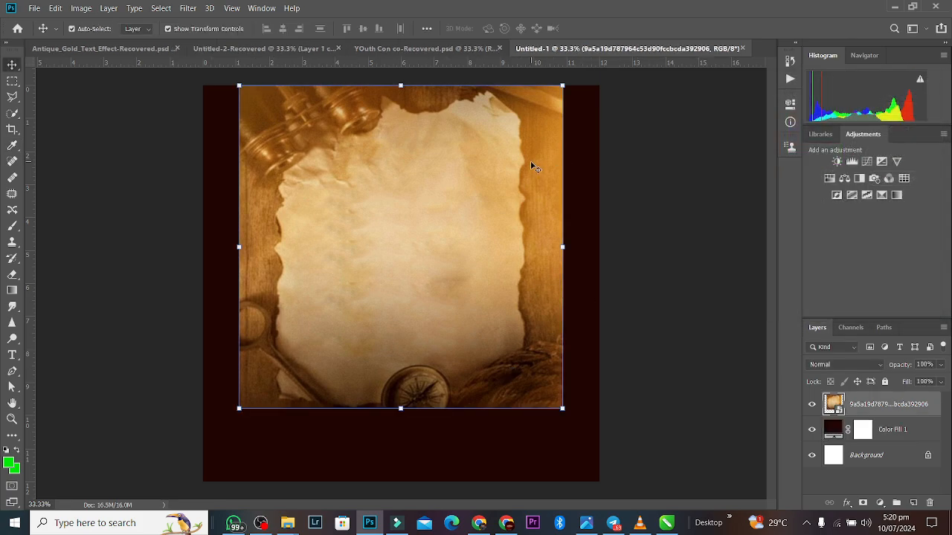
drag(401, 410, 400, 420)
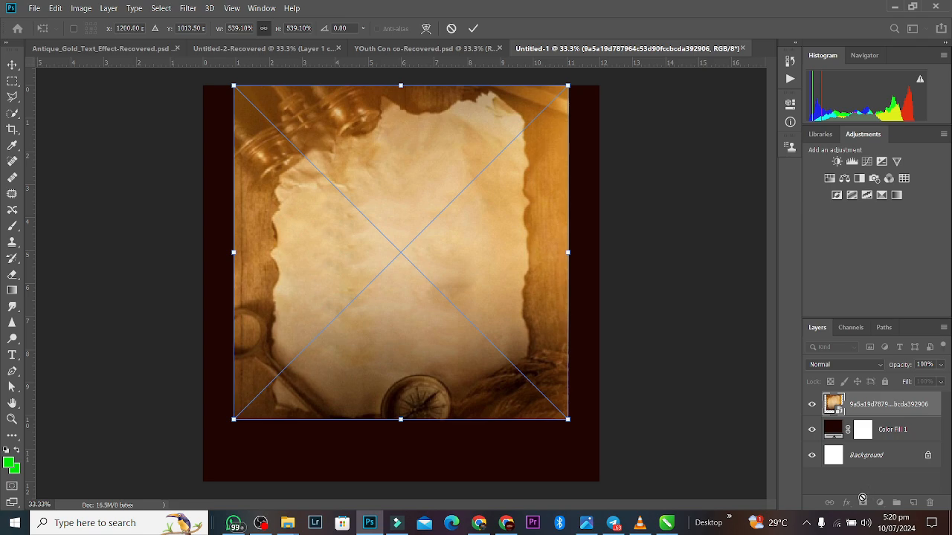
click(473, 28)
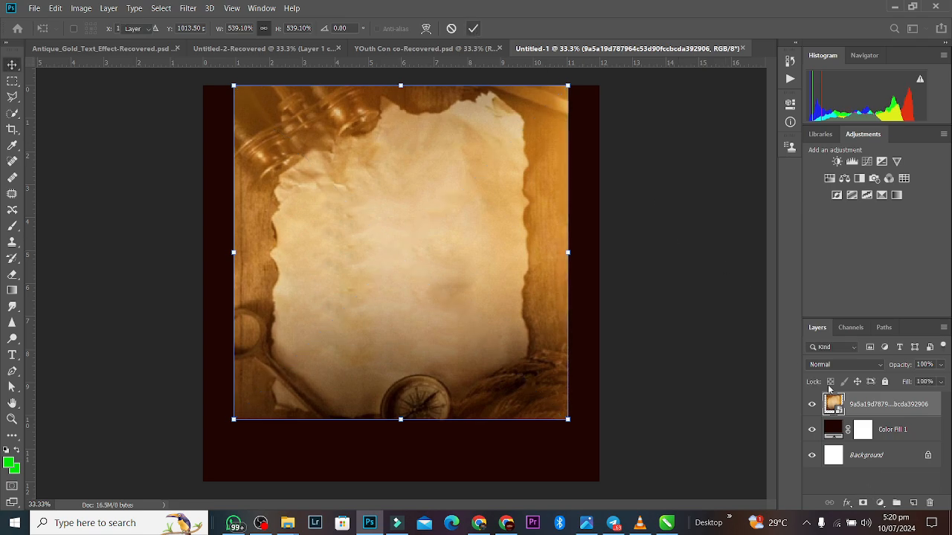
Add a layer mask to the parchment layer and reduce the Eraser brush size to 300.
click(863, 502)
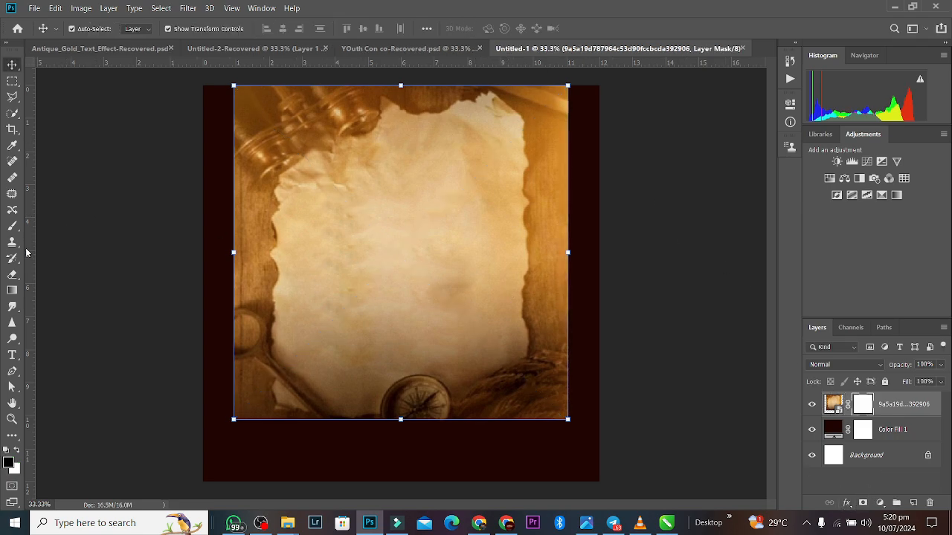
click(13, 274)
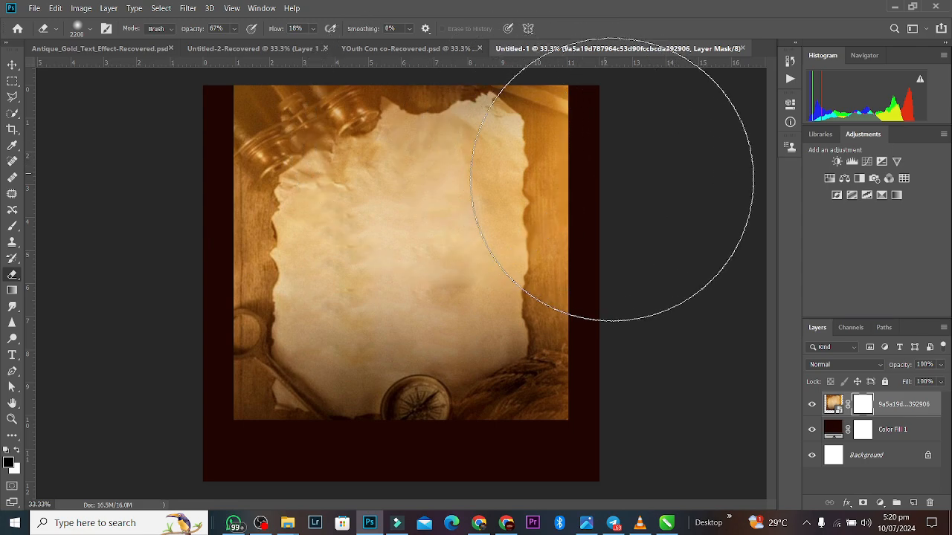
key(bracketleft)
key(bracketleft)
key(bracketleft)
key(bracketleft)
key(bracketleft)
key(bracketleft)
key(bracketleft)
key(bracketleft)
key(bracketleft)
key(bracketleft)
key(bracketleft)
key(bracketleft)
key(bracketleft)
key(bracketleft)
key(bracketleft)
key(bracketleft)
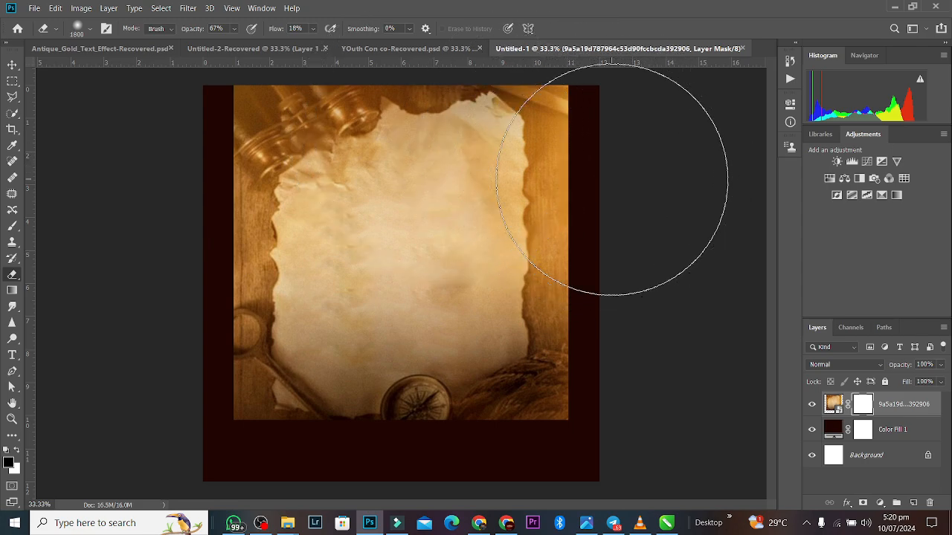
key(bracketleft)
key(bracketleft)
key(bracketleft)
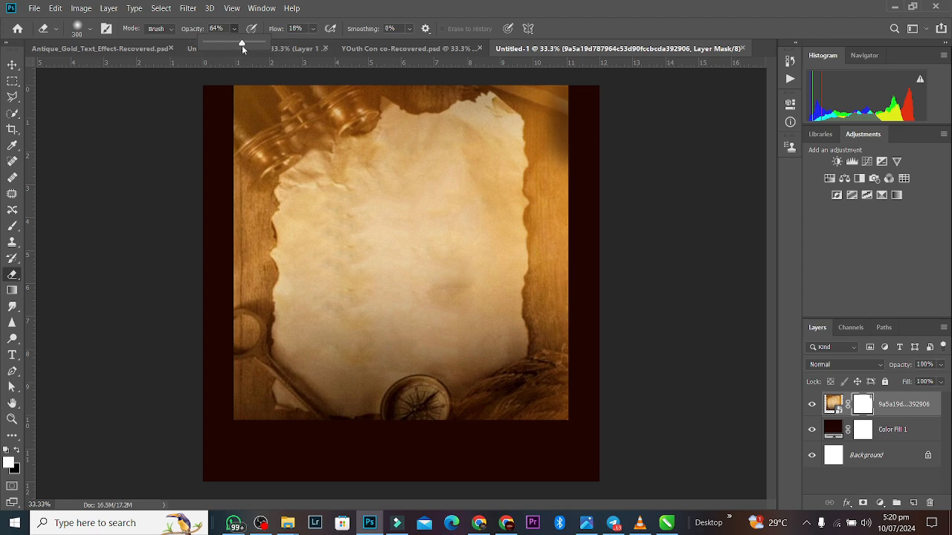
Fade the parchment image's outer edges into the dark background on its mask, using the Eraser at 91% opacity and size up to 700.
drag(243, 42, 257, 43)
mouse_move(561, 92)
mouse_down()
mouse_move(580, 159)
mouse_move(579, 121)
mouse_move(568, 108)
mouse_move(580, 199)
mouse_move(568, 101)
mouse_move(587, 164)
mouse_move(584, 323)
mouse_move(593, 251)
mouse_move(604, 313)
mouse_move(594, 180)
mouse_move(599, 189)
mouse_move(593, 258)
mouse_move(605, 349)
mouse_move(601, 194)
mouse_move(584, 185)
mouse_move(584, 309)
mouse_move(599, 351)
mouse_move(590, 354)
mouse_move(562, 310)
mouse_move(572, 398)
mouse_move(579, 335)
mouse_move(576, 415)
mouse_move(556, 482)
mouse_move(574, 378)
mouse_move(577, 432)
mouse_move(585, 421)
mouse_move(580, 365)
mouse_move(580, 442)
mouse_up()
key(bracketright)
key(bracketright)
key(bracketright)
key(bracketright)
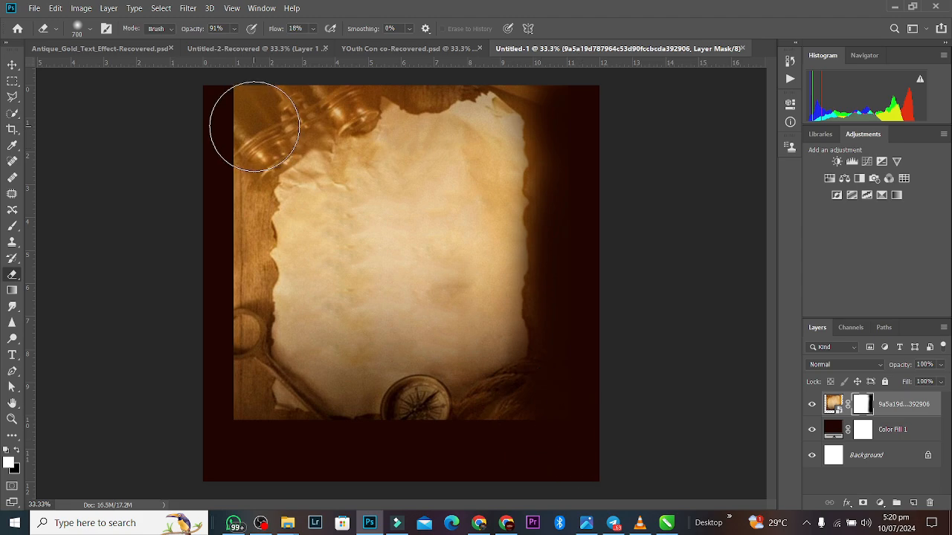
mouse_move(237, 116)
mouse_down()
mouse_move(219, 98)
mouse_move(220, 235)
mouse_move(208, 190)
mouse_move(218, 308)
mouse_move(209, 438)
mouse_move(208, 372)
mouse_move(220, 400)
mouse_move(211, 398)
mouse_move(216, 372)
mouse_move(212, 397)
mouse_move(206, 382)
mouse_move(197, 184)
mouse_move(201, 220)
mouse_move(207, 148)
mouse_move(206, 264)
mouse_move(199, 132)
mouse_move(213, 26)
mouse_move(202, 315)
mouse_move(226, 407)
mouse_move(245, 432)
mouse_move(248, 412)
mouse_move(308, 428)
mouse_move(314, 448)
mouse_move(275, 430)
mouse_move(296, 463)
mouse_move(291, 442)
mouse_move(337, 432)
mouse_move(409, 436)
mouse_move(365, 440)
mouse_move(447, 456)
mouse_move(394, 451)
mouse_move(543, 434)
mouse_move(531, 425)
mouse_move(398, 454)
mouse_move(292, 443)
mouse_move(297, 434)
mouse_move(278, 431)
mouse_move(286, 437)
mouse_move(319, 398)
mouse_up()
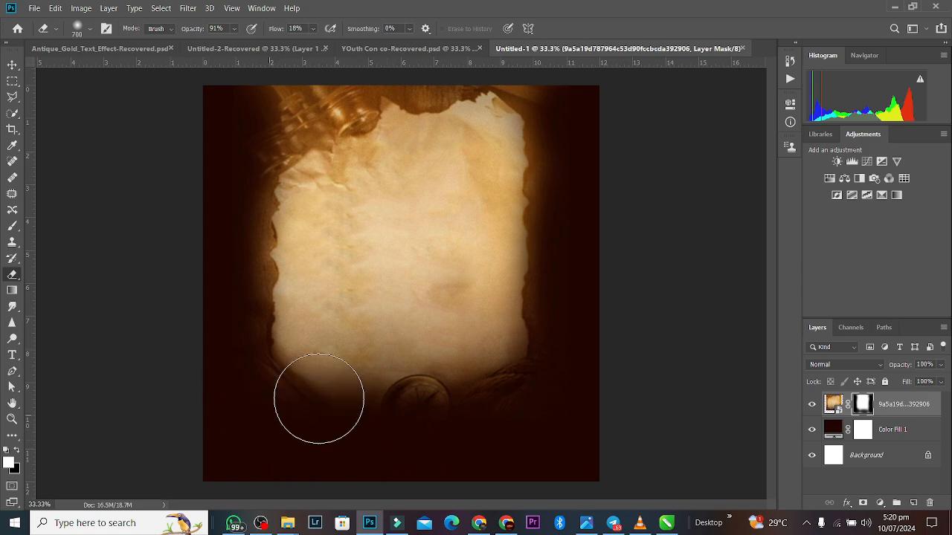
Scale the masked parchment layer up to about 110% from its upper edge.
click(13, 65)
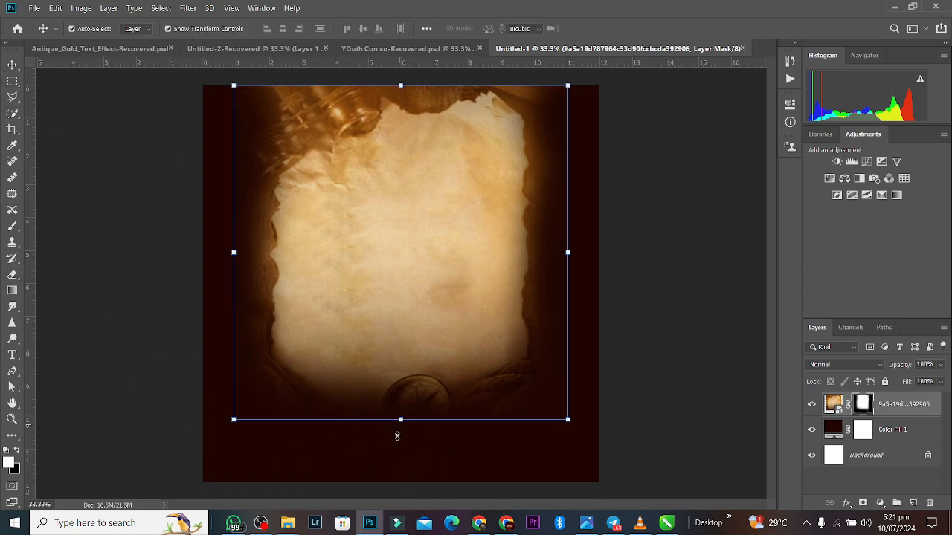
drag(399, 429, 400, 453)
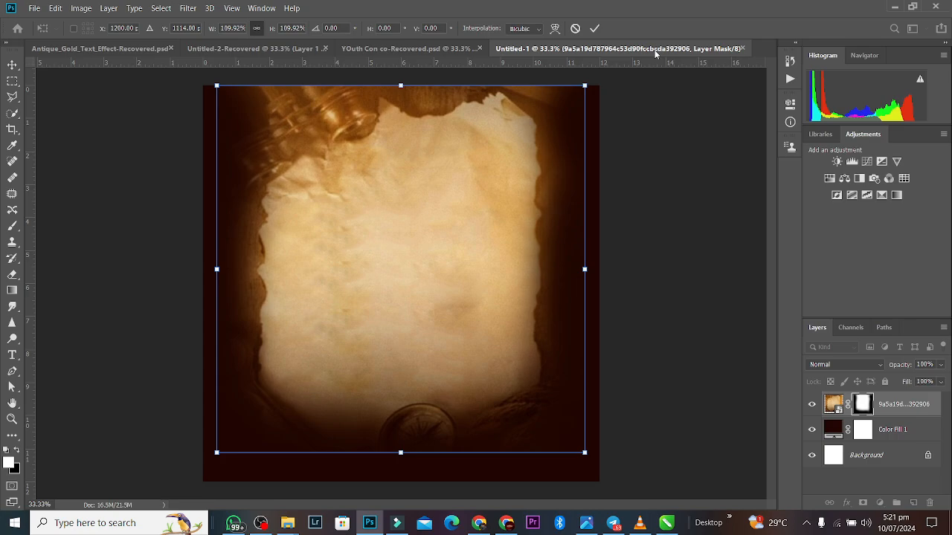
click(595, 29)
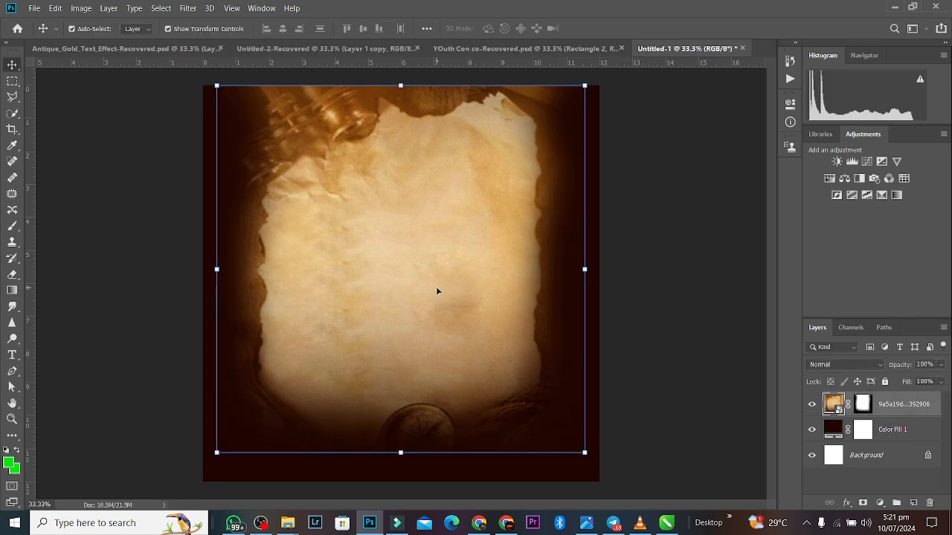
Place the cut-out image of the drummer in the striped shirt from the New Re21 folder in Downloads into the canvas.
mouse_move(286, 523)
click(246, 474)
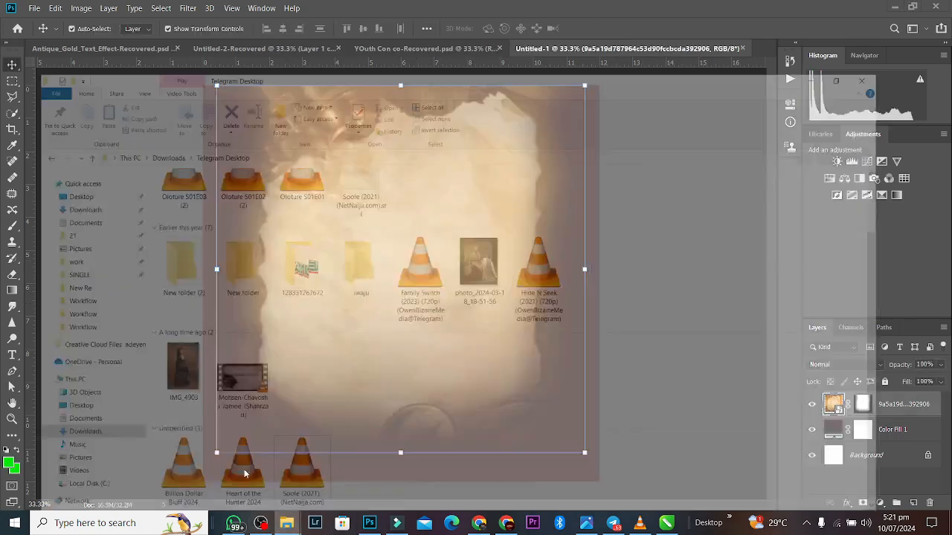
click(58, 141)
click(64, 154)
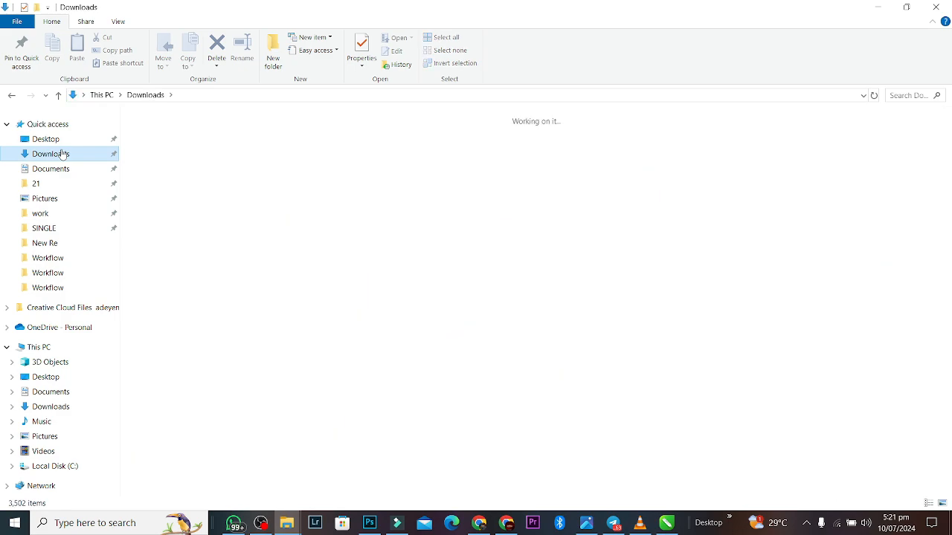
double_click(296, 160)
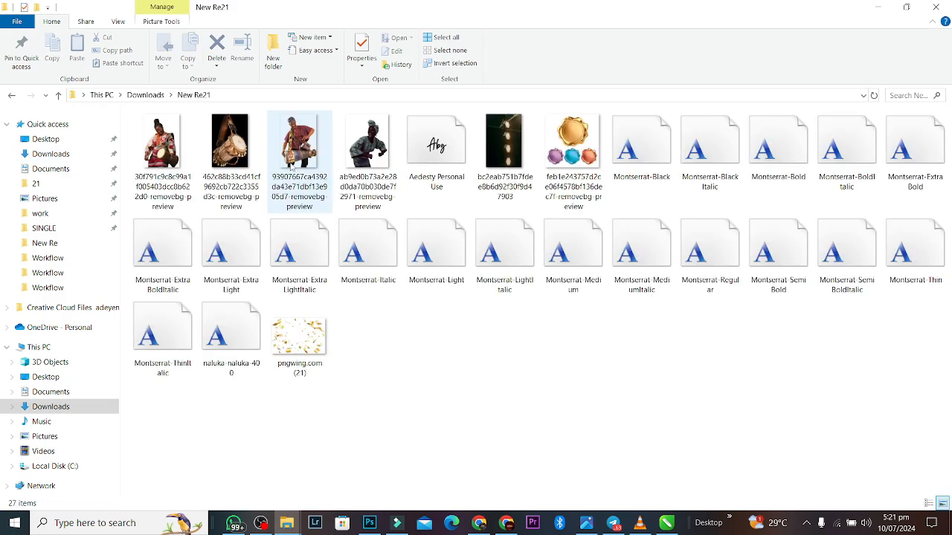
drag(292, 137, 415, 383)
Scale the drummer to about 94% and keep him at the lower centre of the canvas.
drag(402, 250, 398, 316)
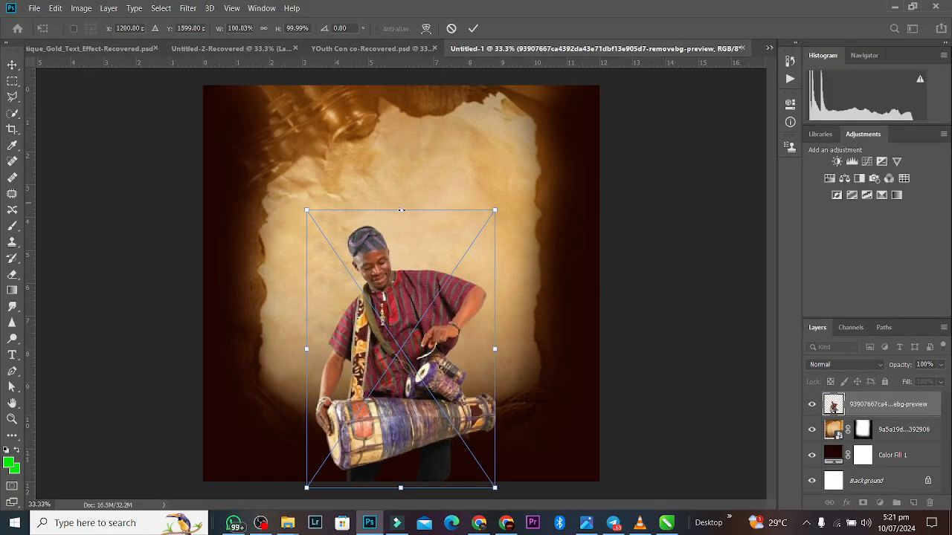
drag(401, 211, 401, 226)
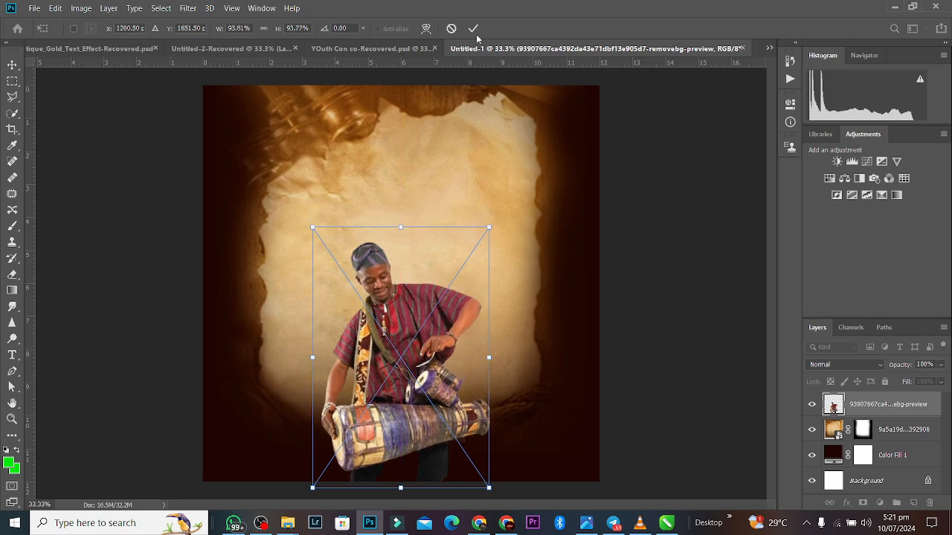
click(474, 29)
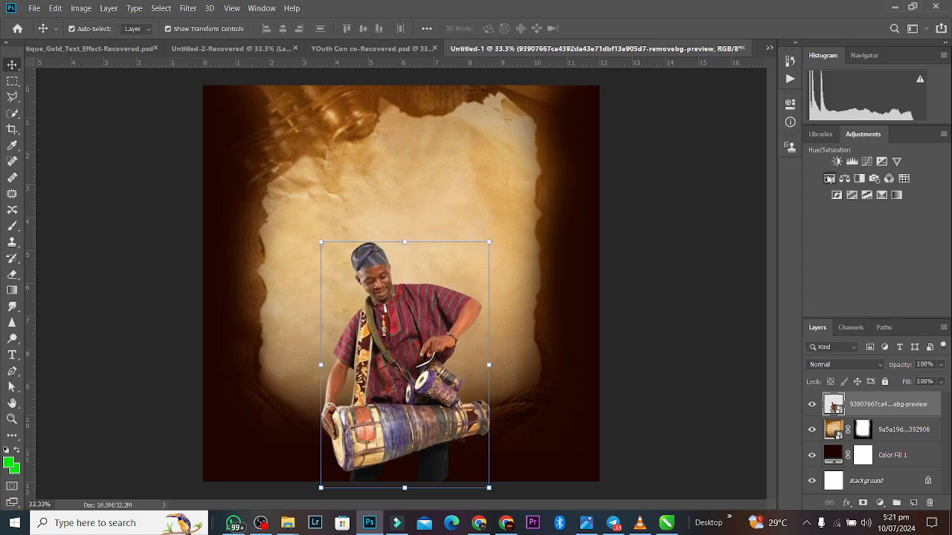
Add a Hue/Saturation adjustment clipped to the drummer, colorized with hue 41 and saturation about 36.
click(830, 179)
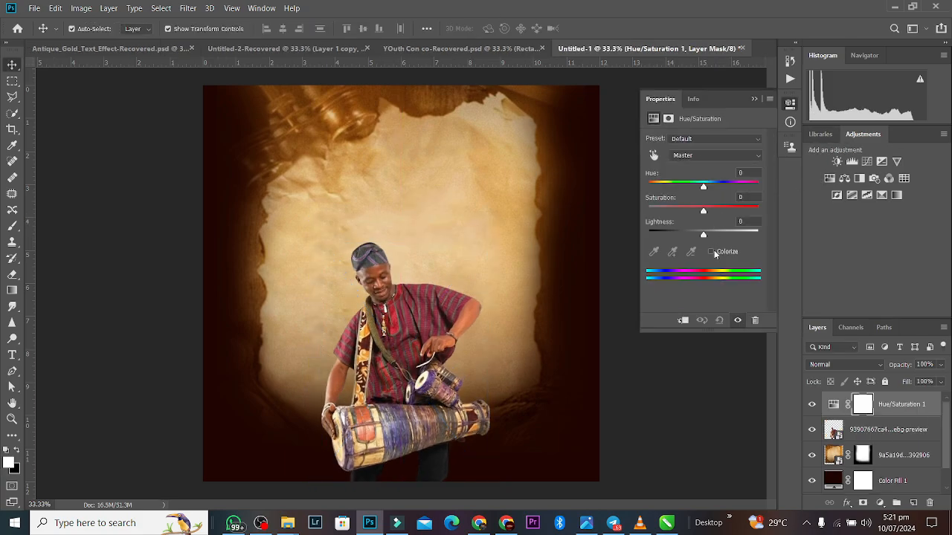
click(712, 251)
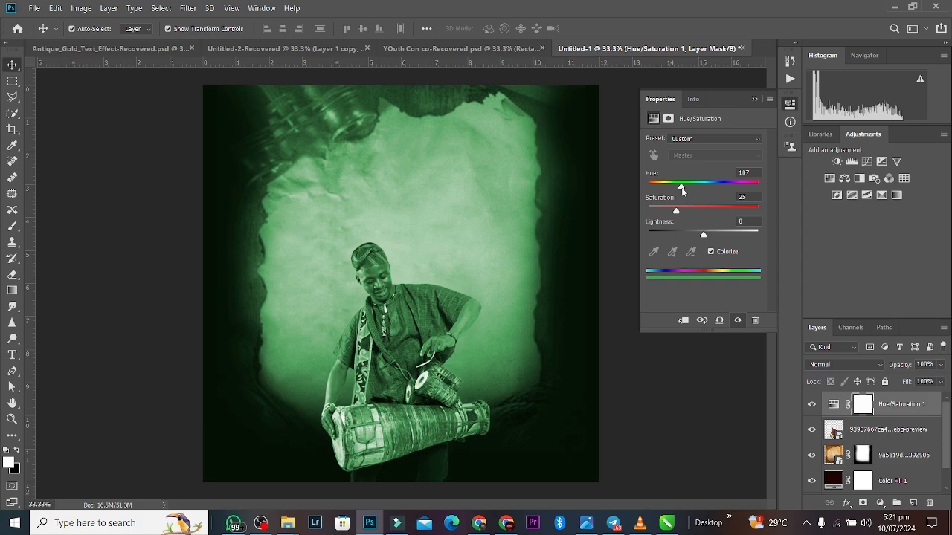
drag(671, 188, 668, 188)
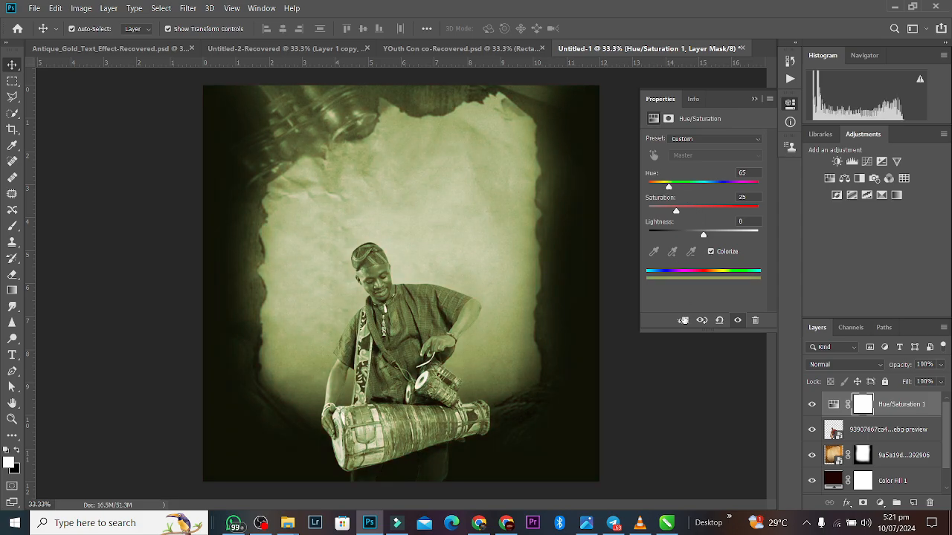
click(683, 320)
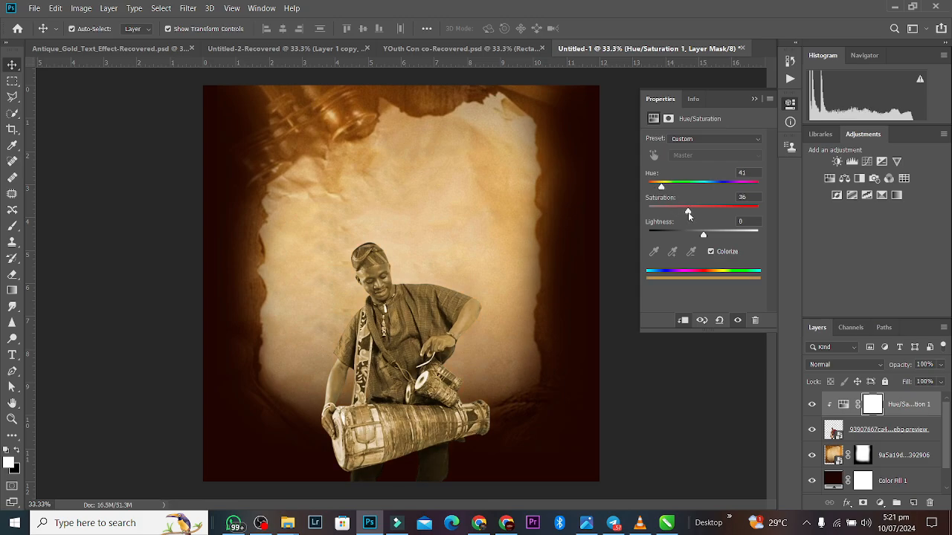
click(756, 100)
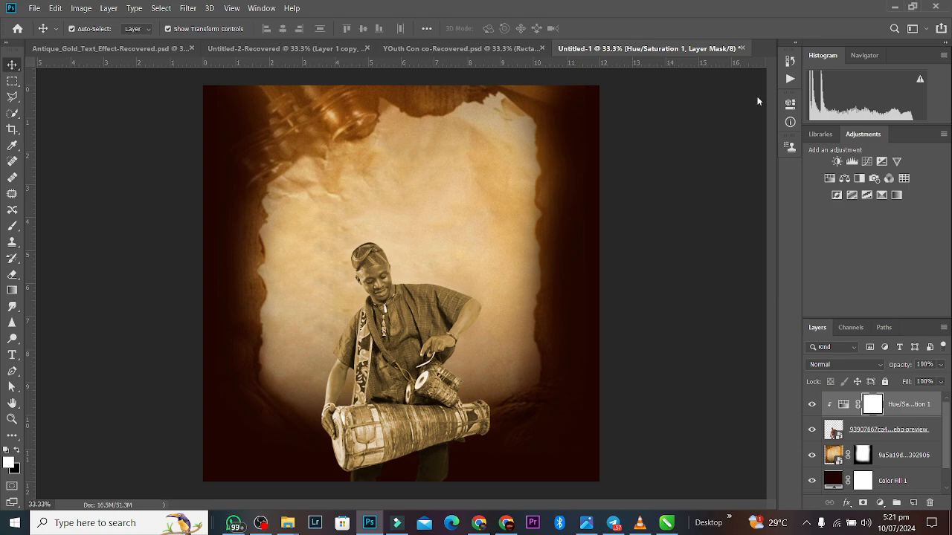
click(853, 162)
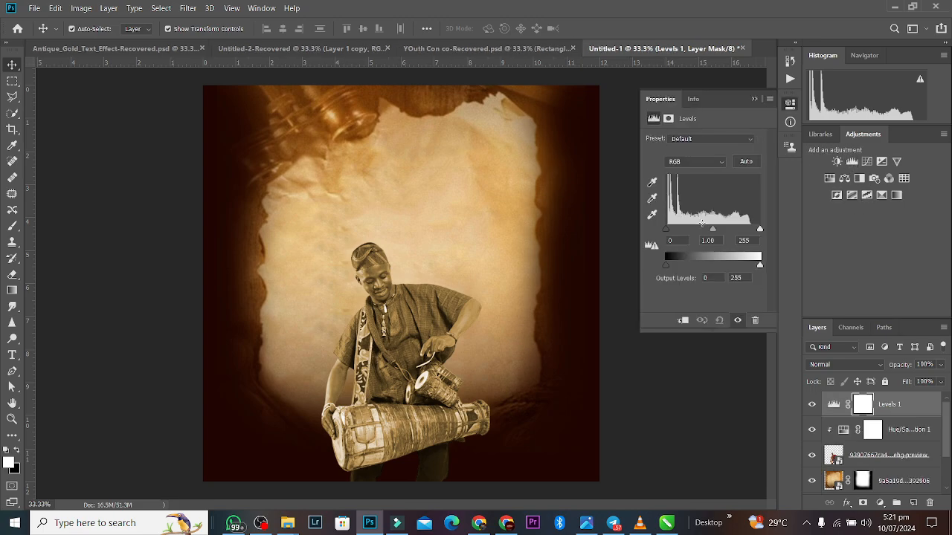
click(852, 163)
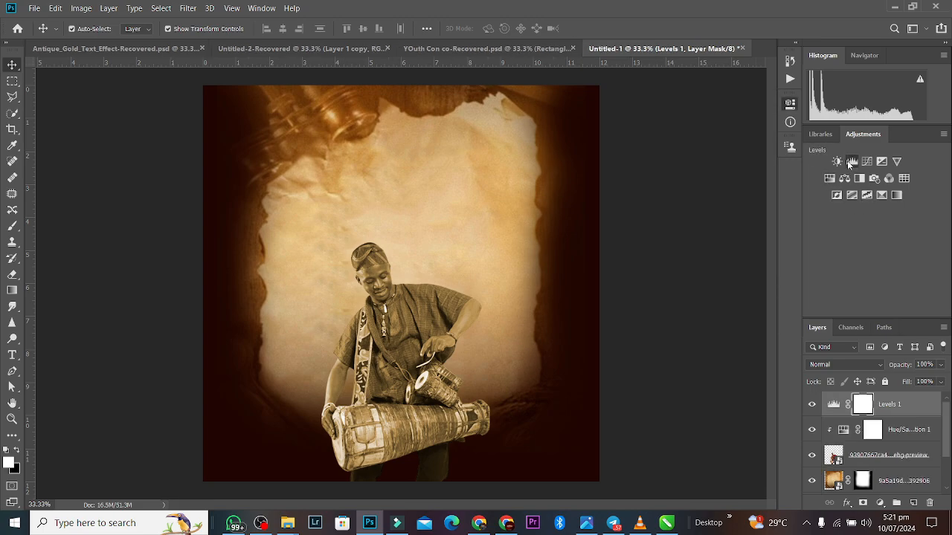
click(902, 404)
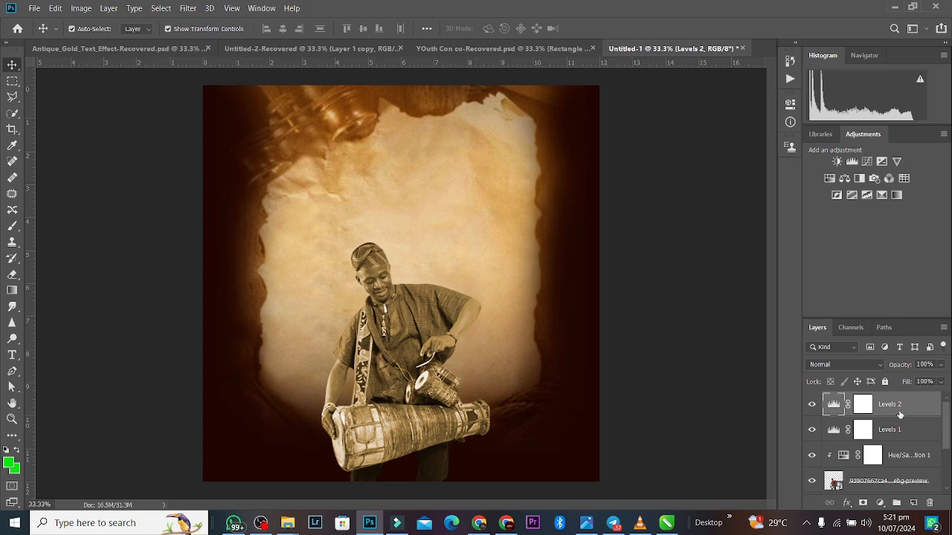
drag(899, 411, 929, 503)
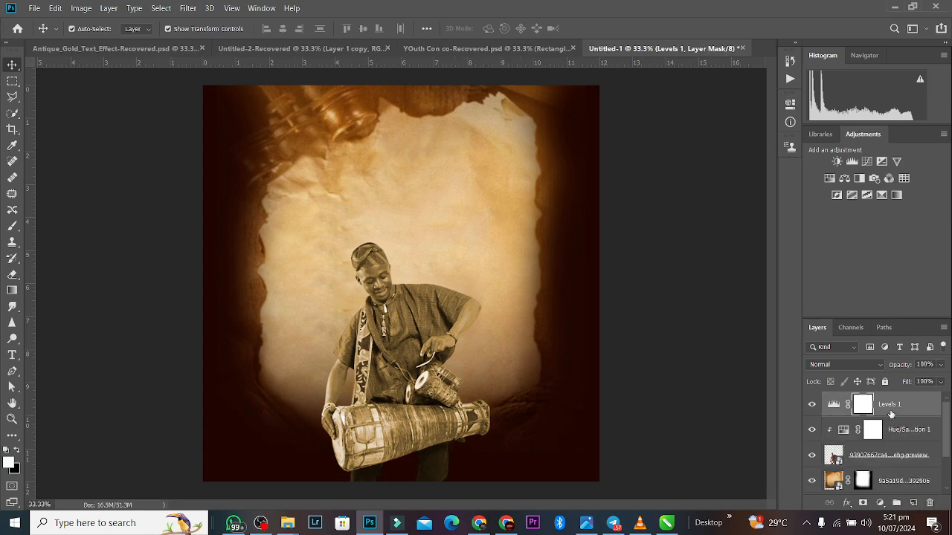
drag(890, 409, 929, 503)
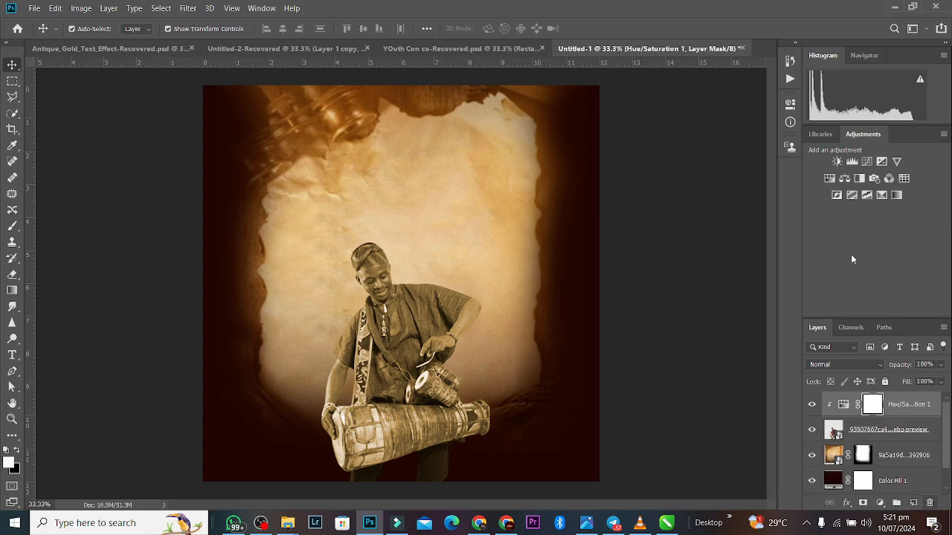
Add a Curves adjustment clipped to the drummer and brighten the highlights by moving the white point to input 225.
click(866, 162)
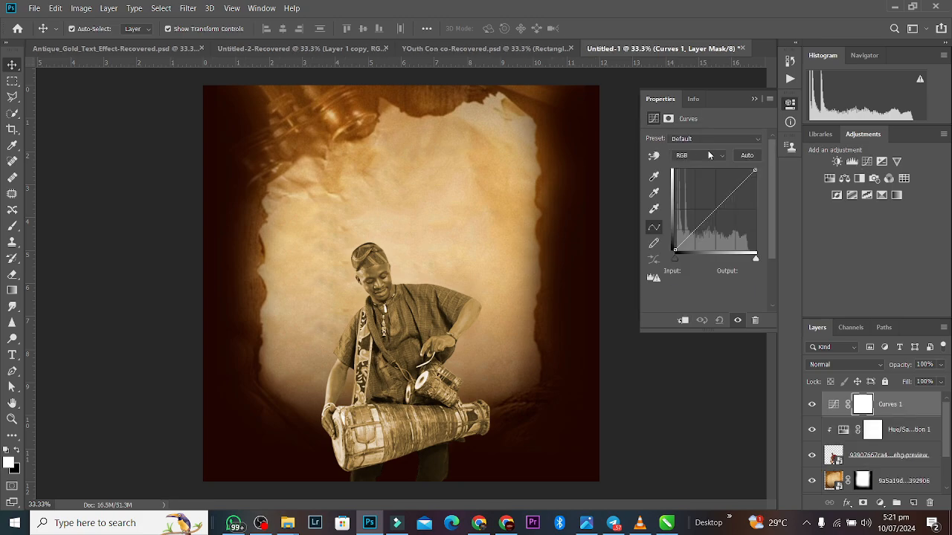
click(683, 320)
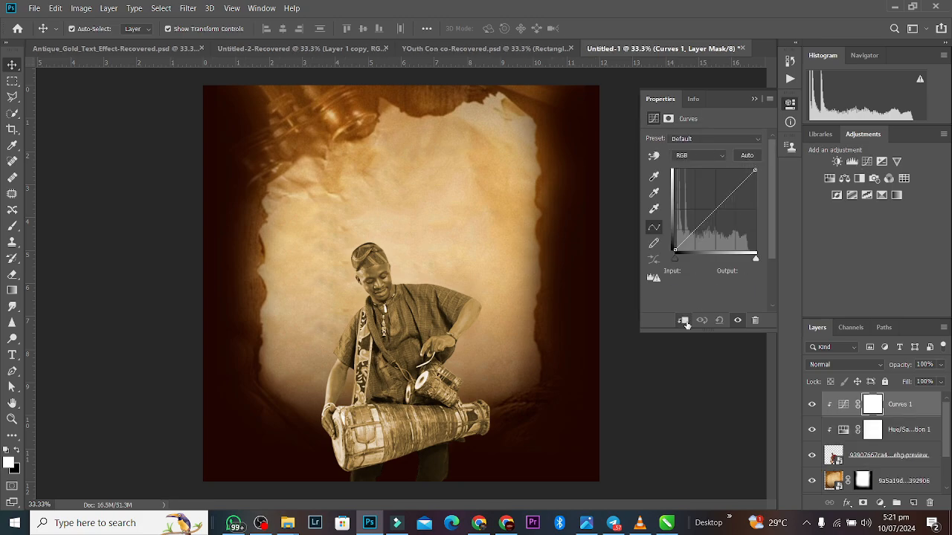
drag(755, 171, 747, 171)
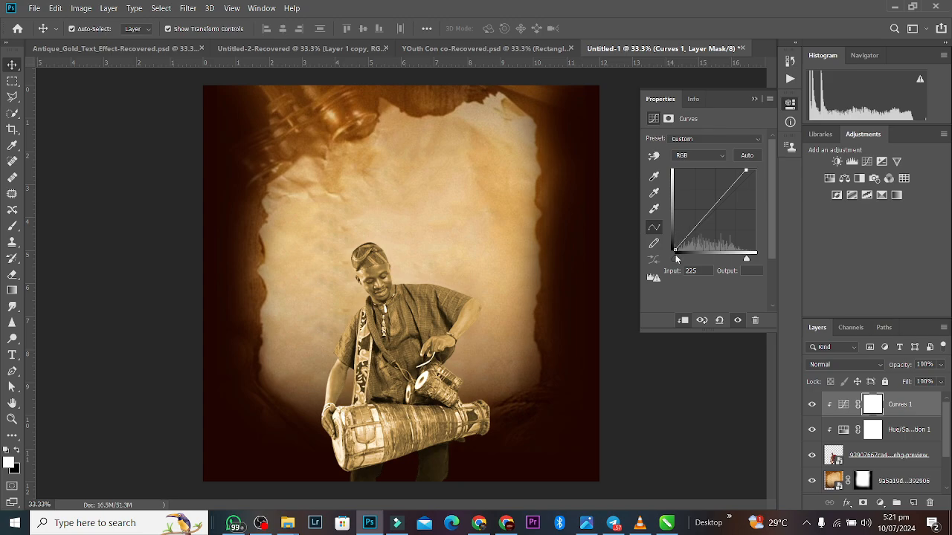
mouse_move(673, 258)
mouse_down()
mouse_move(684, 259)
mouse_move(675, 259)
mouse_up()
click(746, 171)
click(754, 100)
Merge the drummer layer with its clipped Hue/Saturation and Curves adjustments into a single layer.
click(885, 462)
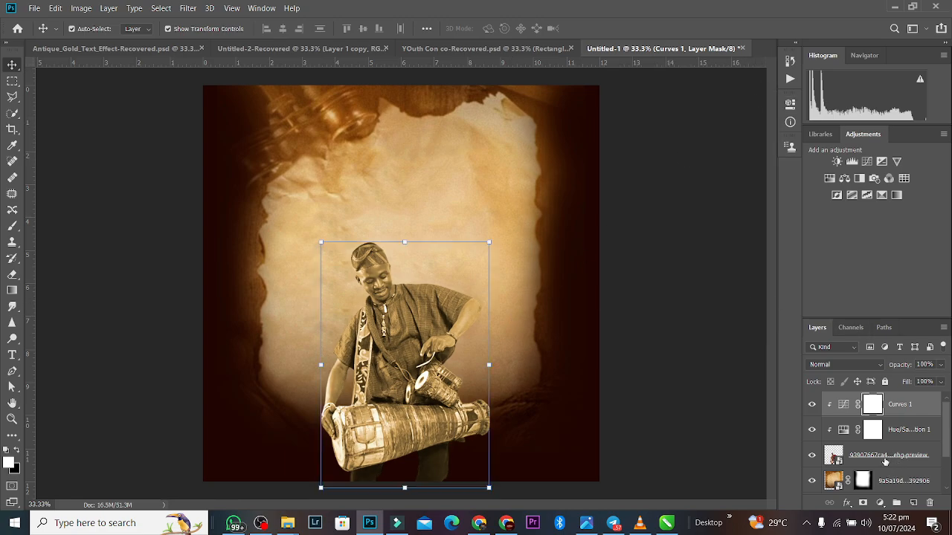
key(ctrl+e)
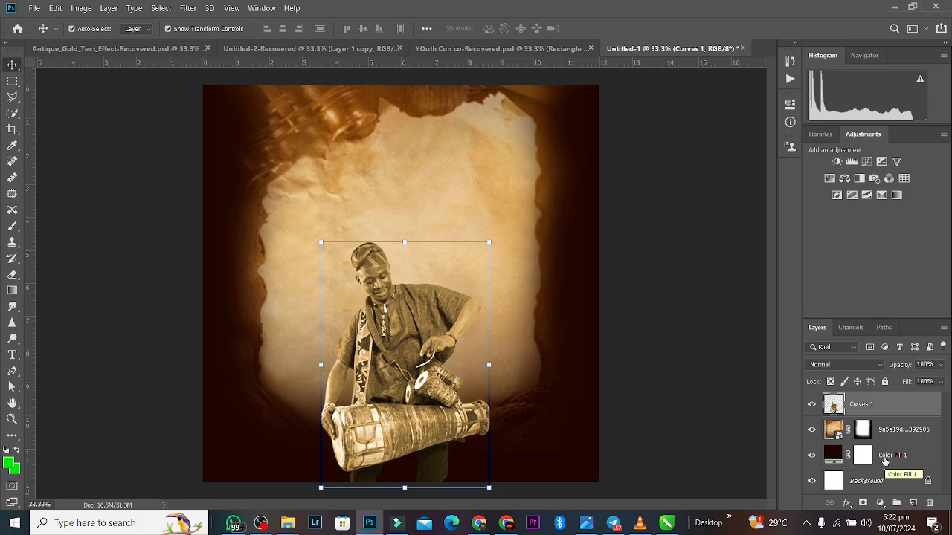
click(641, 258)
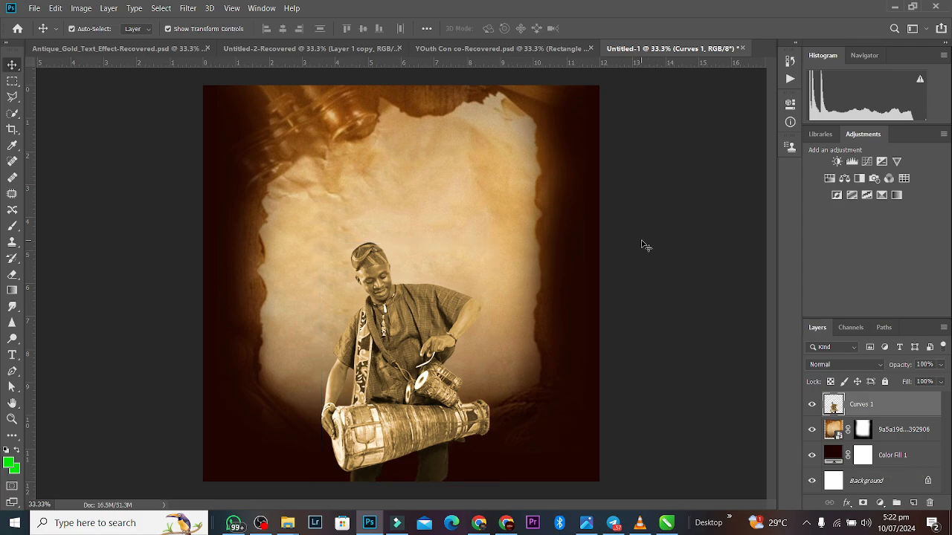
click(378, 362)
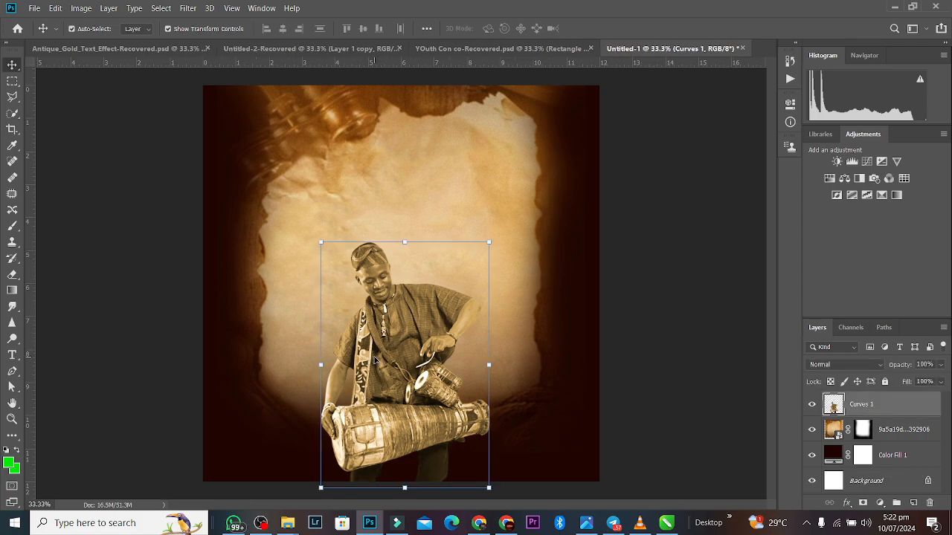
click(658, 340)
Scale the merged drummer down to about 89% from its upper edge, keeping the lower edge in place.
click(402, 321)
key(ctrl+t)
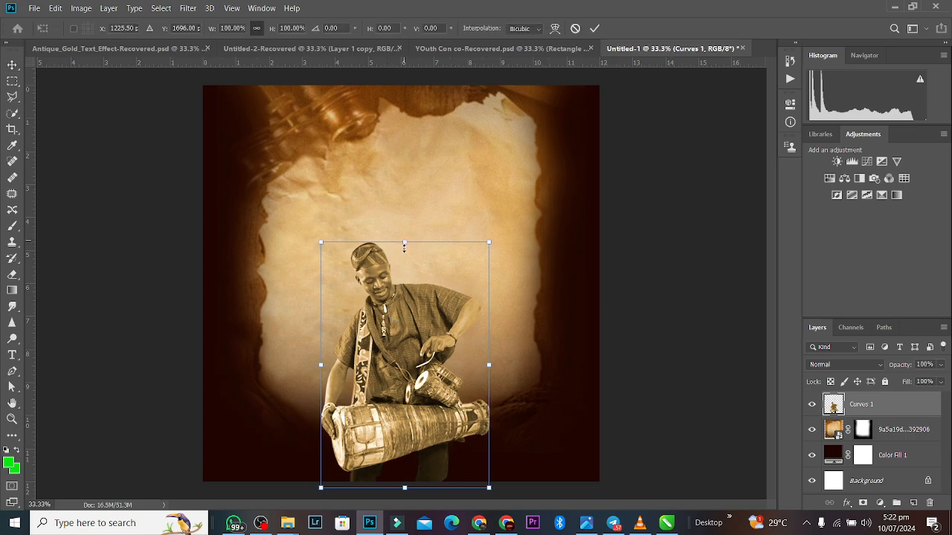
drag(405, 247, 404, 269)
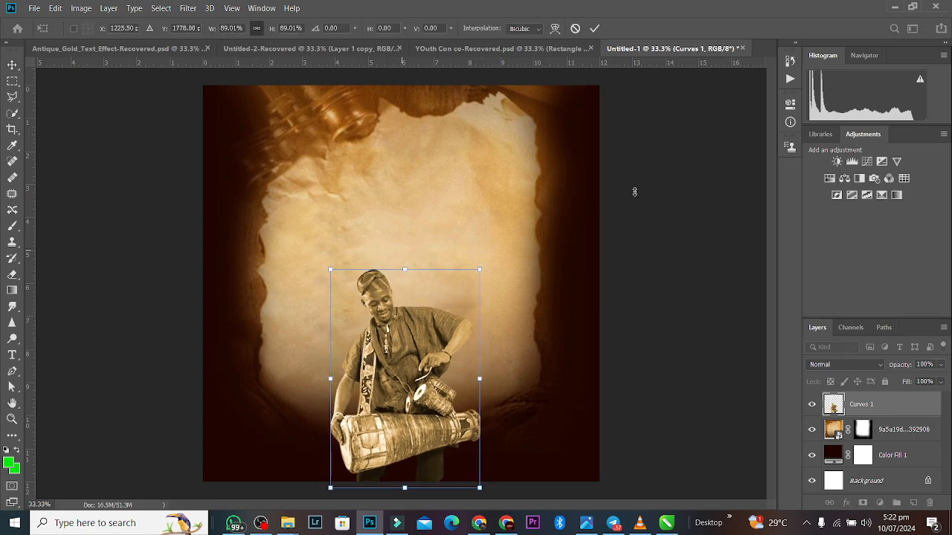
click(595, 29)
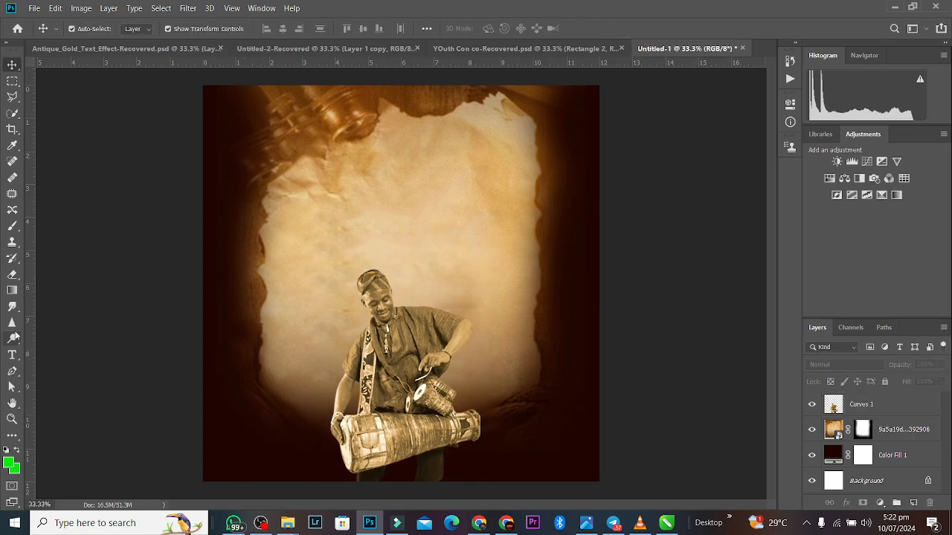
Add the two-line text "Thanks giving" above the drummer, in dark brown 210e07 sampled from the canvas background.
click(11, 355)
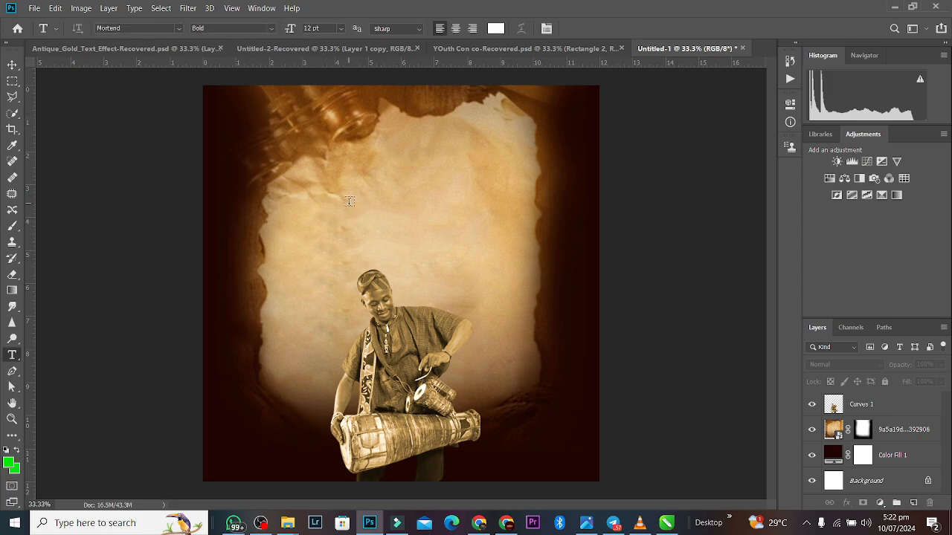
click(495, 29)
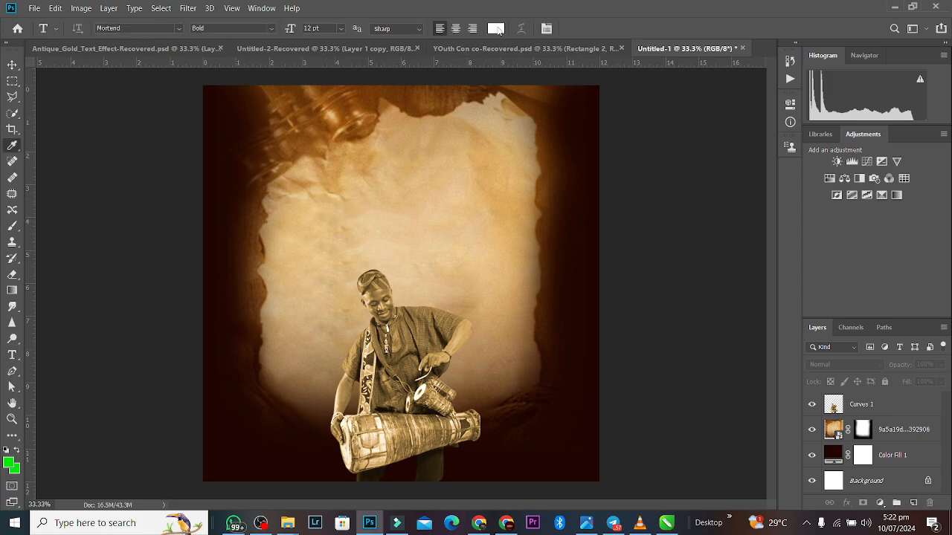
click(587, 287)
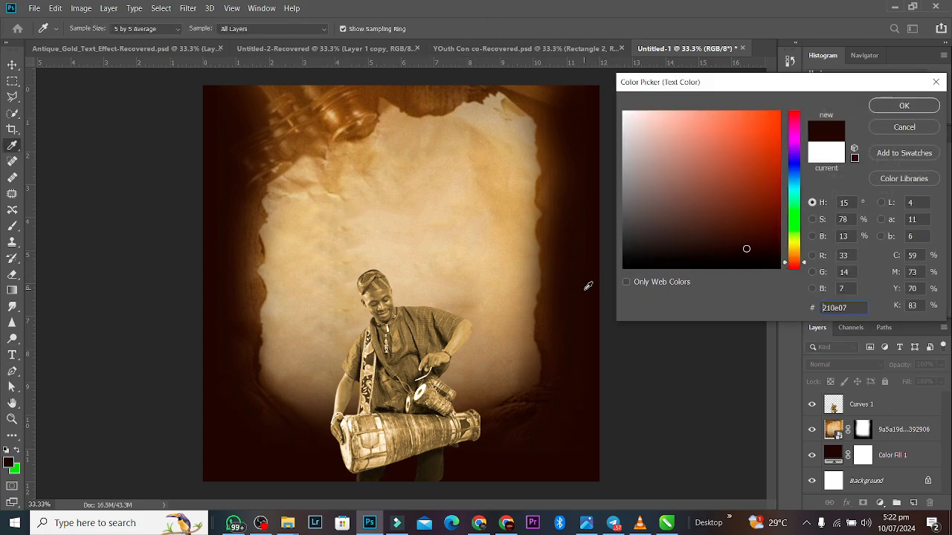
click(904, 105)
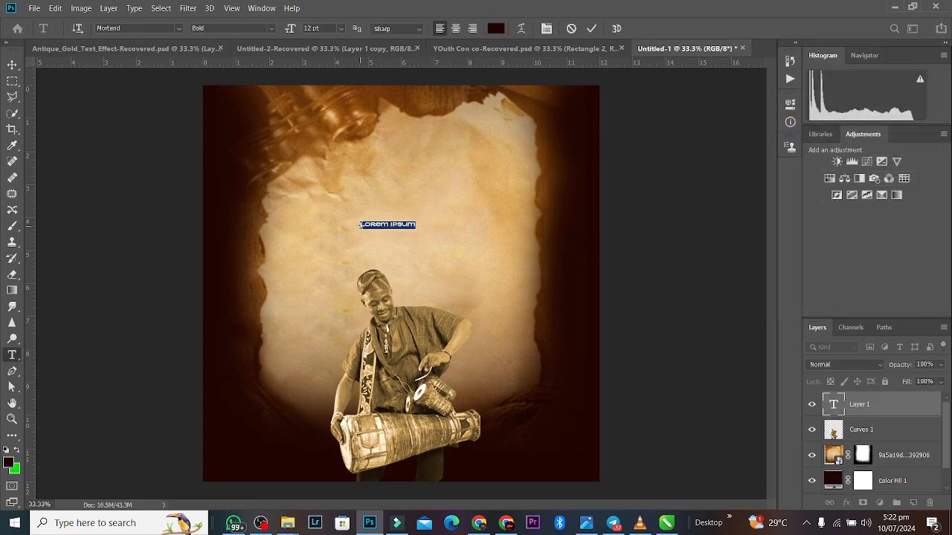
key(BackSpace)
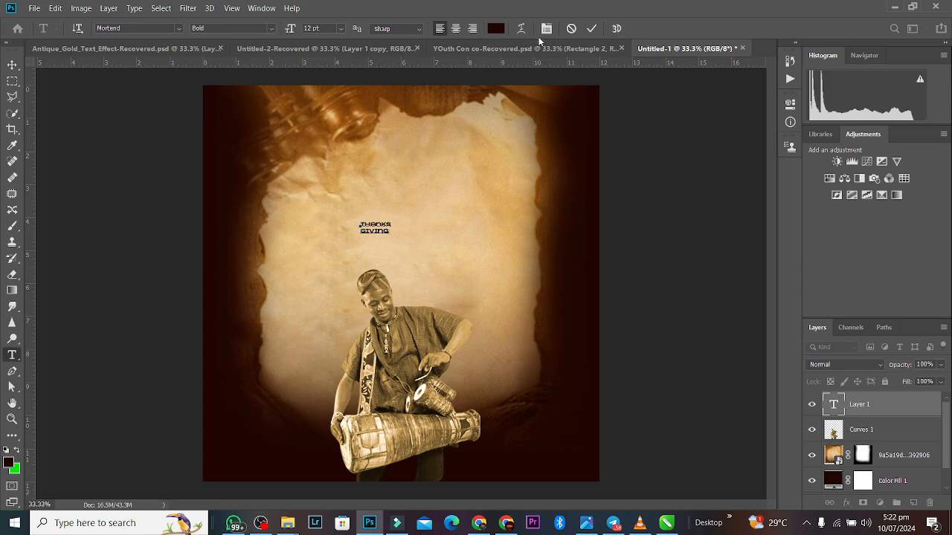
Change the font of the whole "Thanks giving" text to Naluka Regular.
key(ctrl+a)
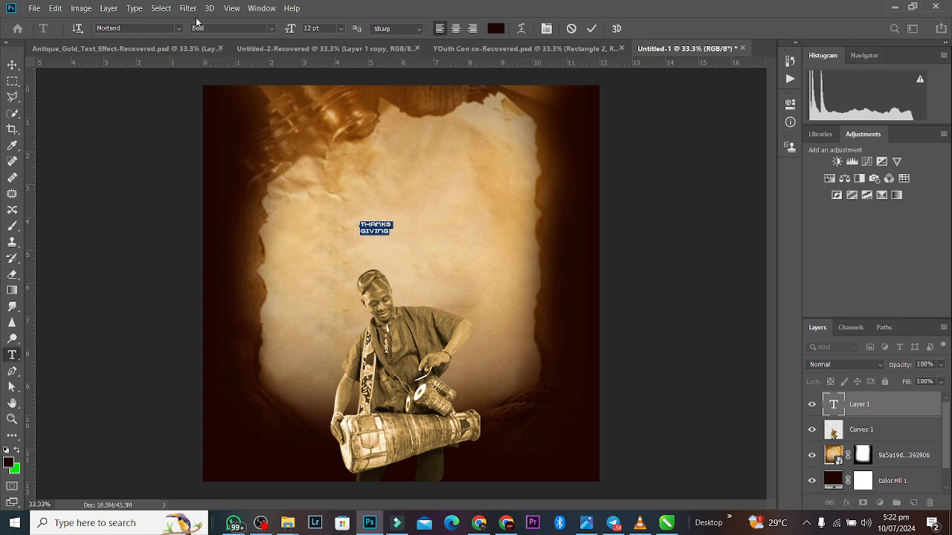
click(179, 29)
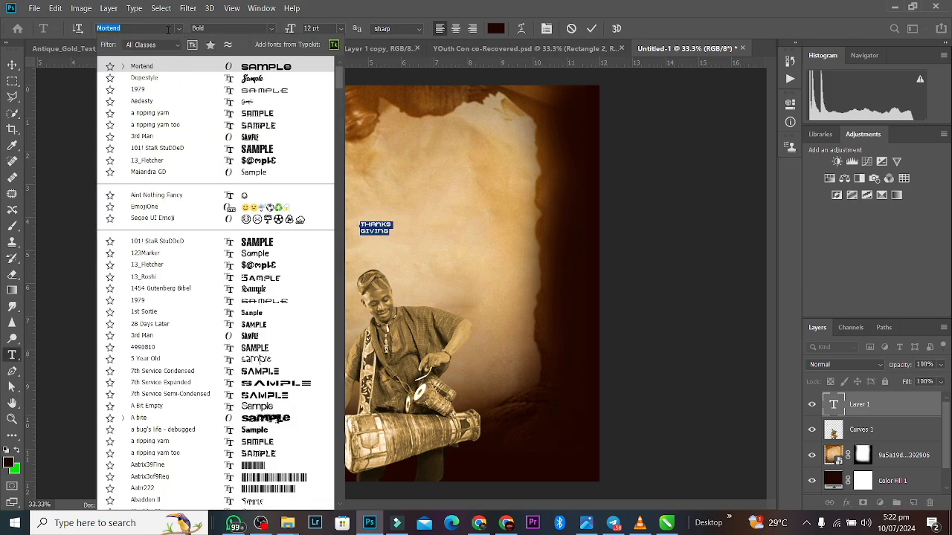
click(164, 30)
text(nal)
double_click(164, 30)
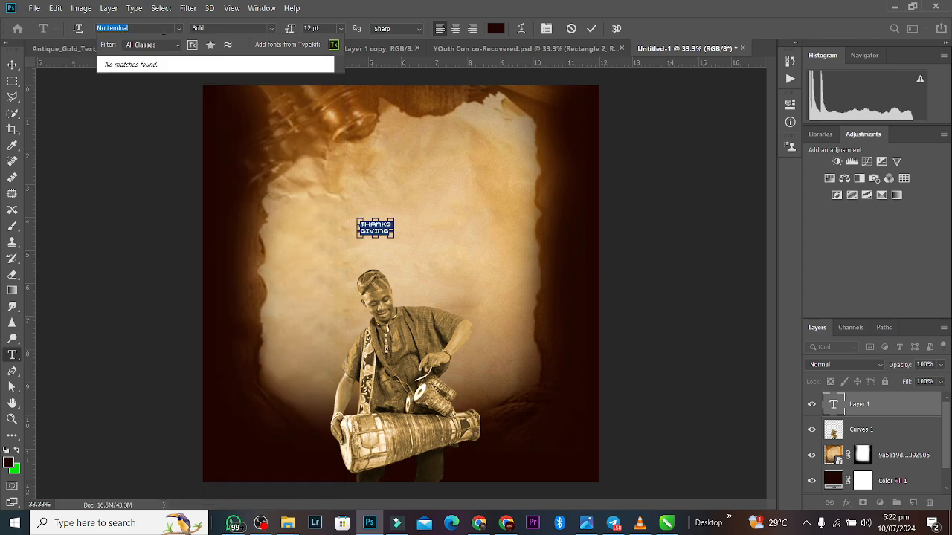
text(nal)
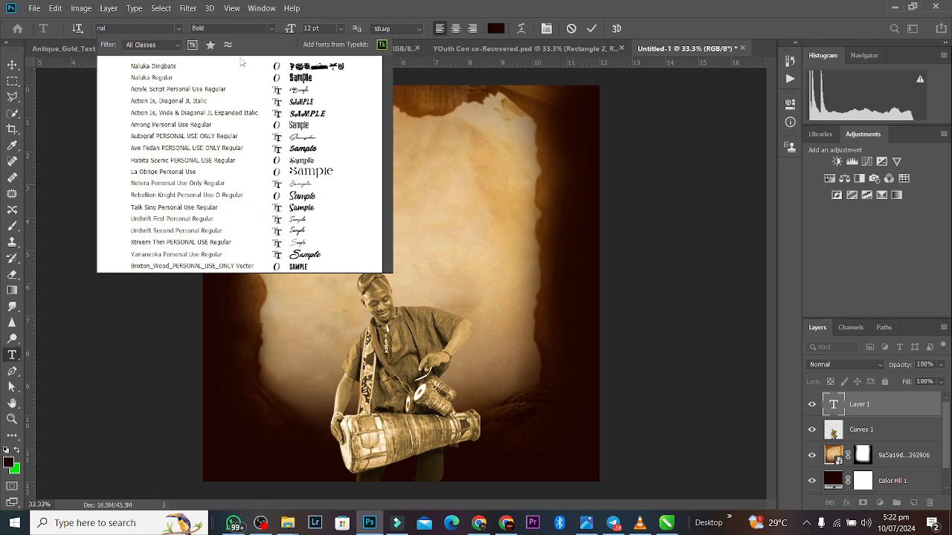
click(320, 79)
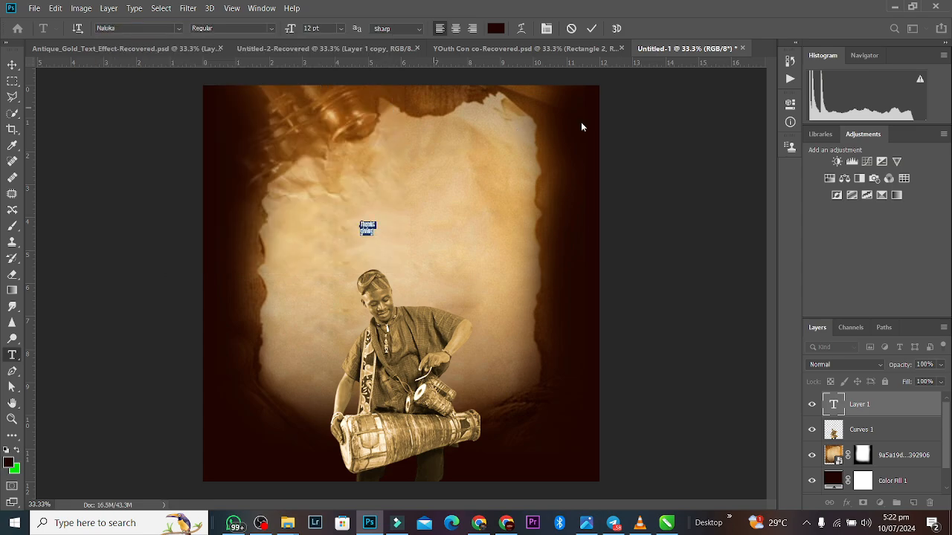
click(591, 28)
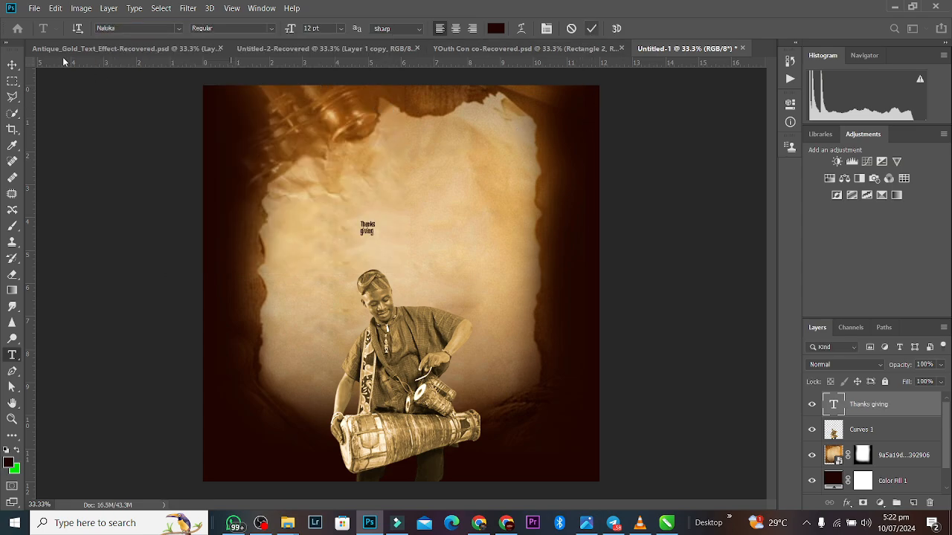
Enlarge the "Thanks giving" text to about 1069% and centre it roughly over the drummer's upper body.
key(v)
key(ctrl+t)
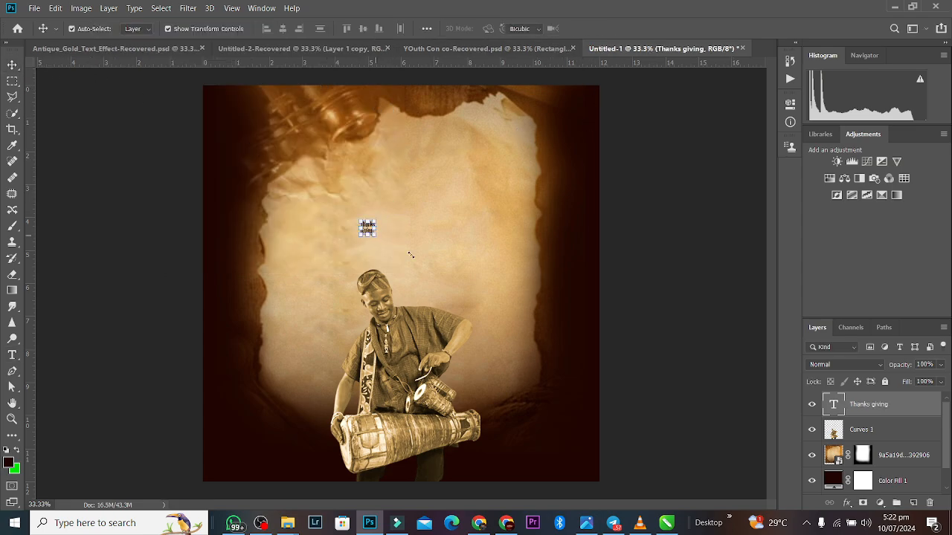
drag(377, 236, 515, 374)
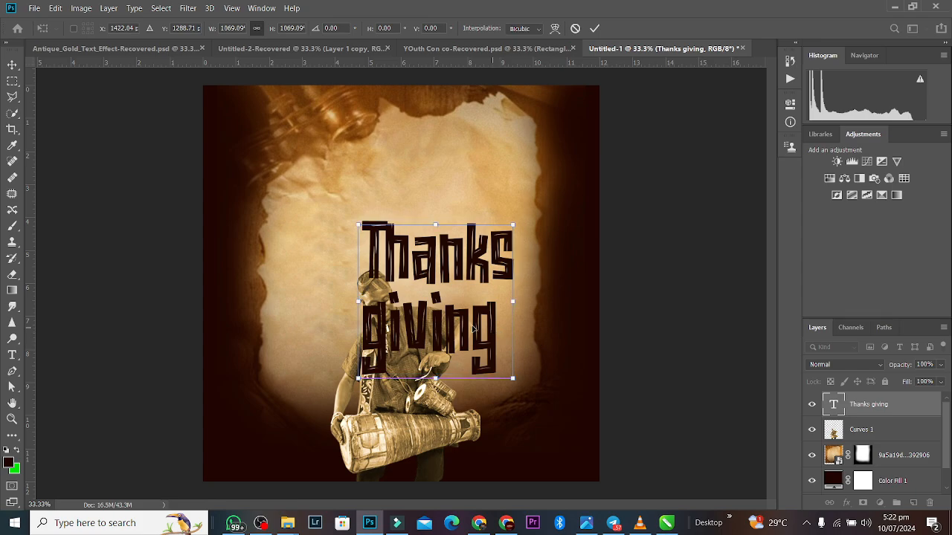
drag(496, 298, 466, 294)
click(595, 28)
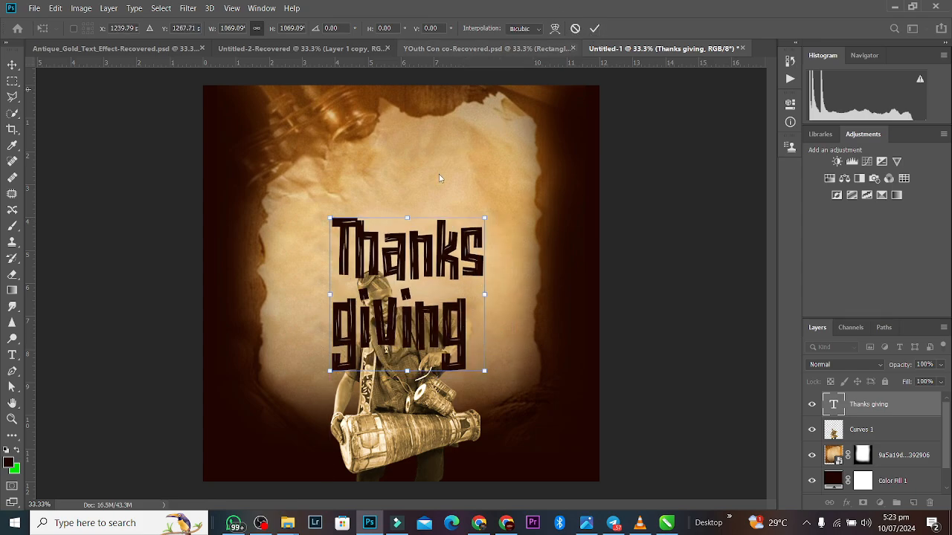
key(t)
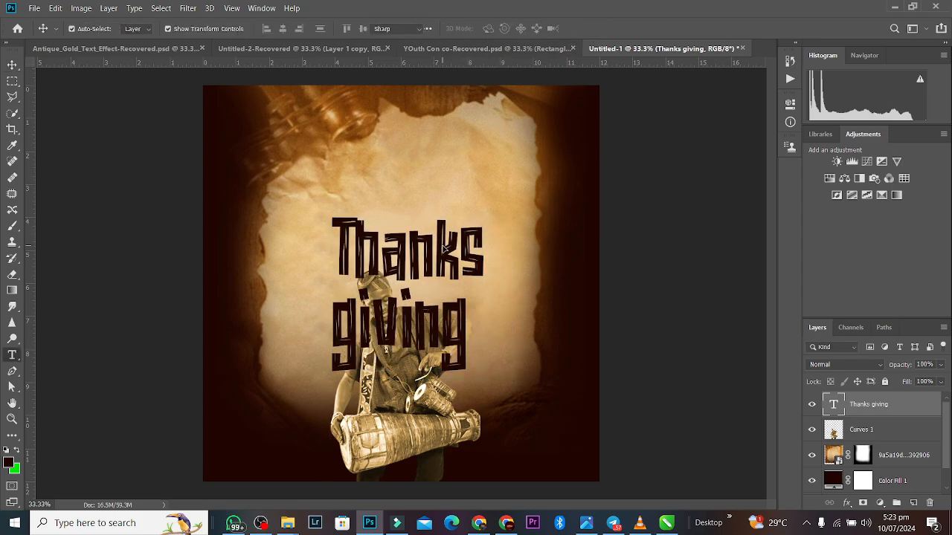
Tighten the leading of the whole "Thanks giving" text to 118.8 pt, with its two lines centre-aligned.
click(443, 247)
key(ctrl+a)
click(456, 28)
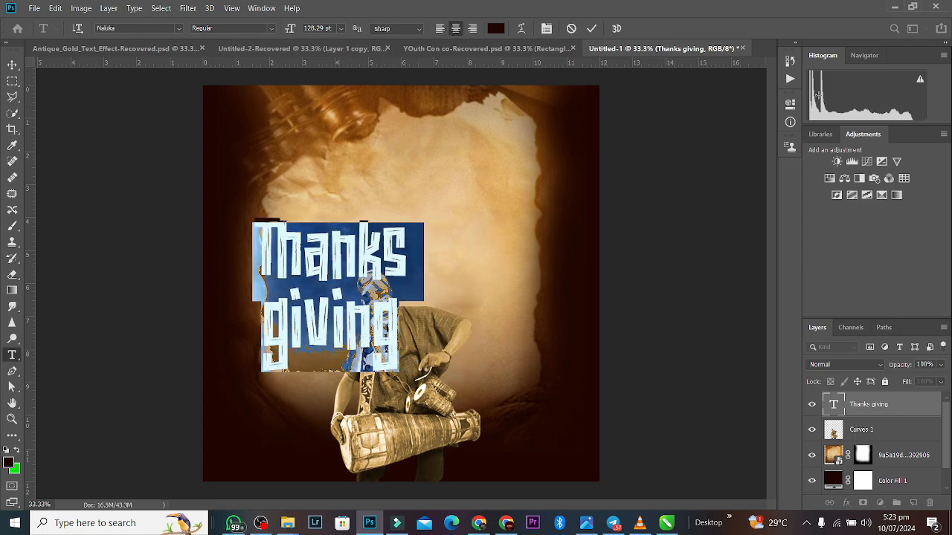
click(792, 104)
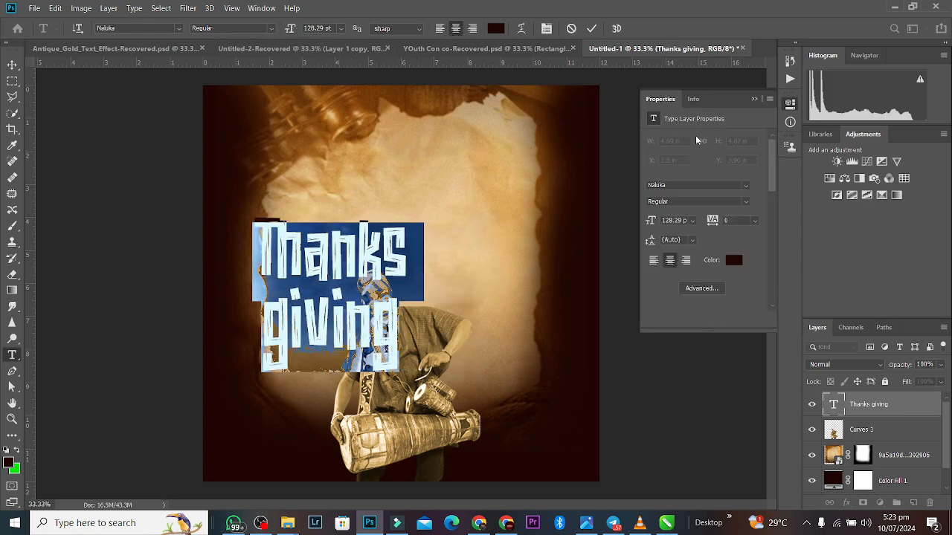
drag(651, 241, 628, 249)
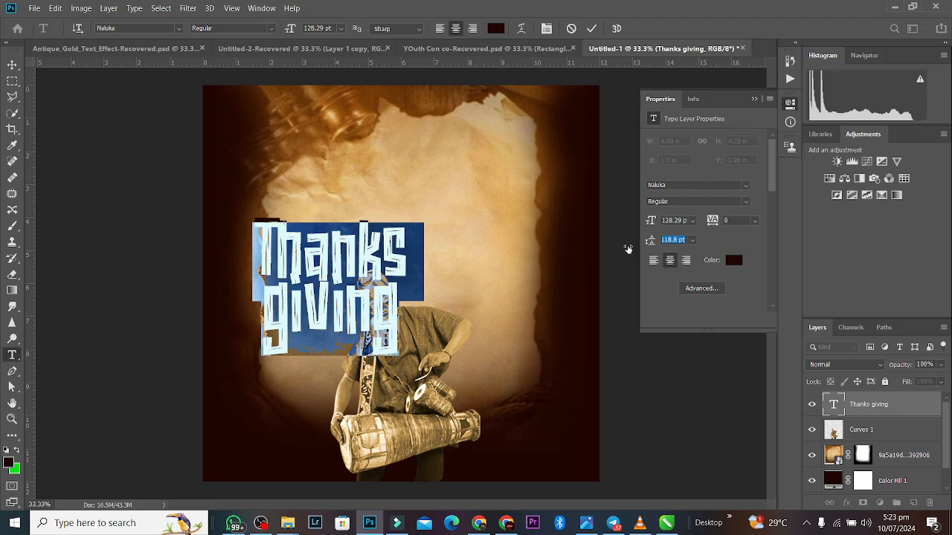
click(591, 28)
key(v)
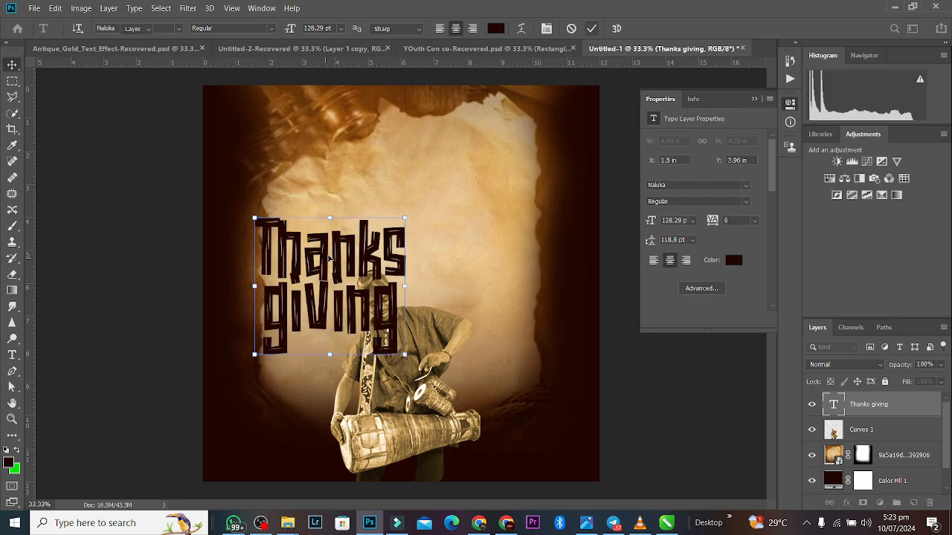
Position the "Thanks giving" text centrally behind the drummer's head, bringing the drummer layer in front of it.
drag(342, 248, 411, 221)
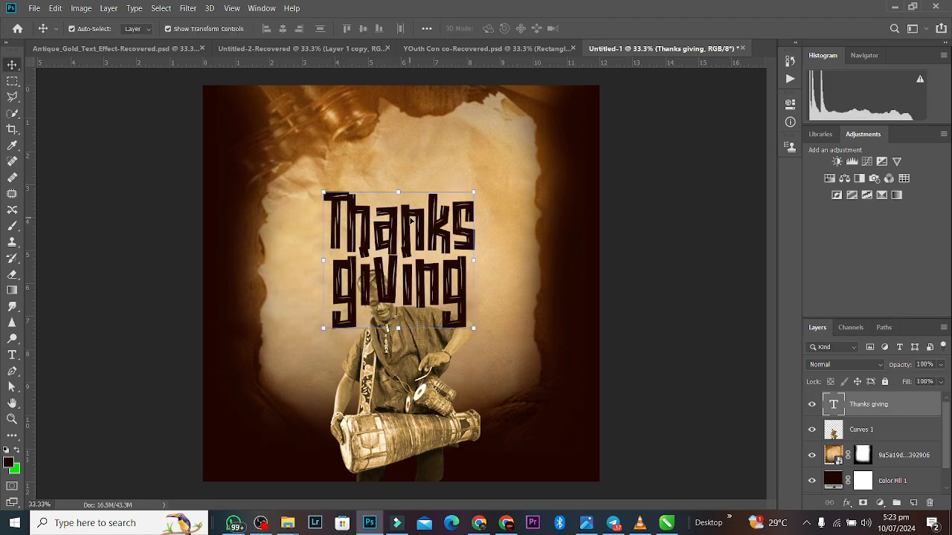
click(408, 365)
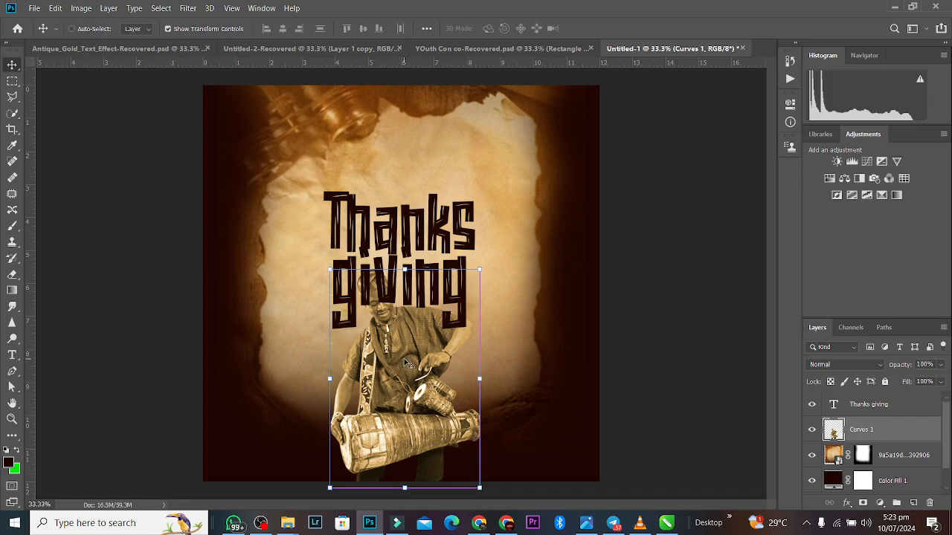
key(ctrl+bracketright)
drag(436, 208, 434, 217)
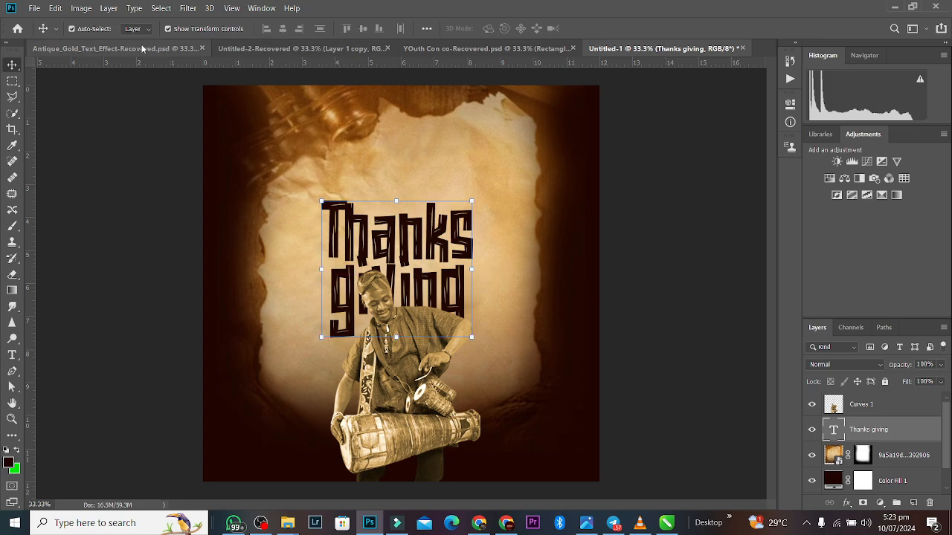
In Antique_Gold_Text_Effect-Recovered.psd, hide Layer 7 and paste the "Thanks giving" text into the YOUR TEXT HERE smart object.
click(119, 49)
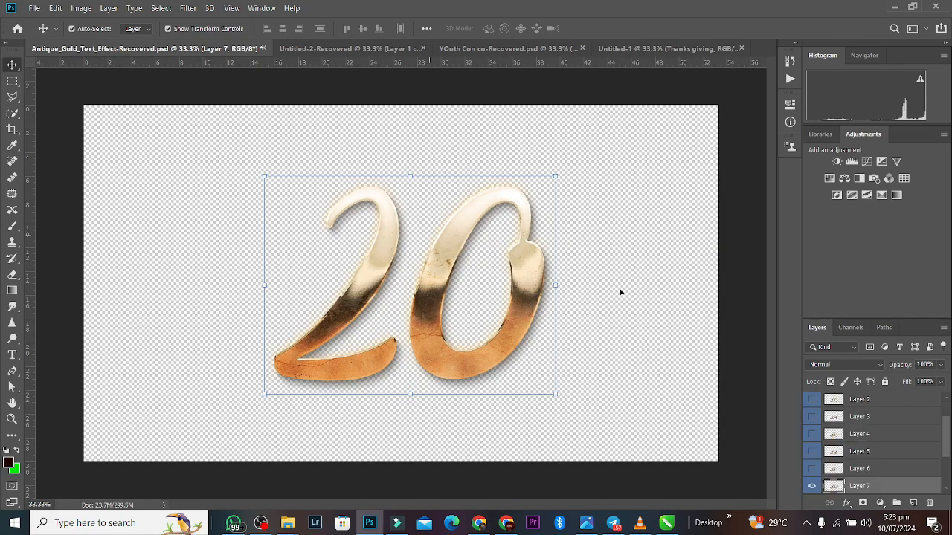
click(813, 485)
scroll(818, 472, down, 3)
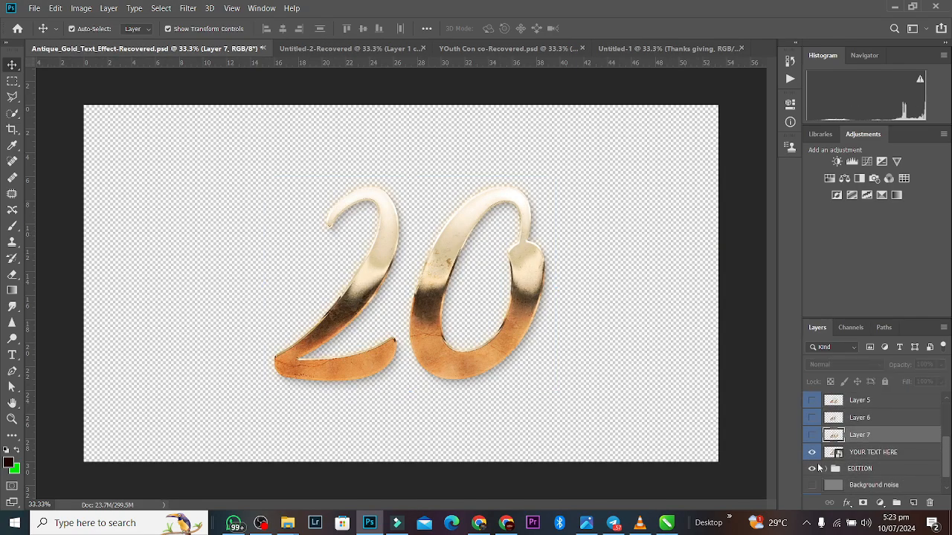
double_click(839, 456)
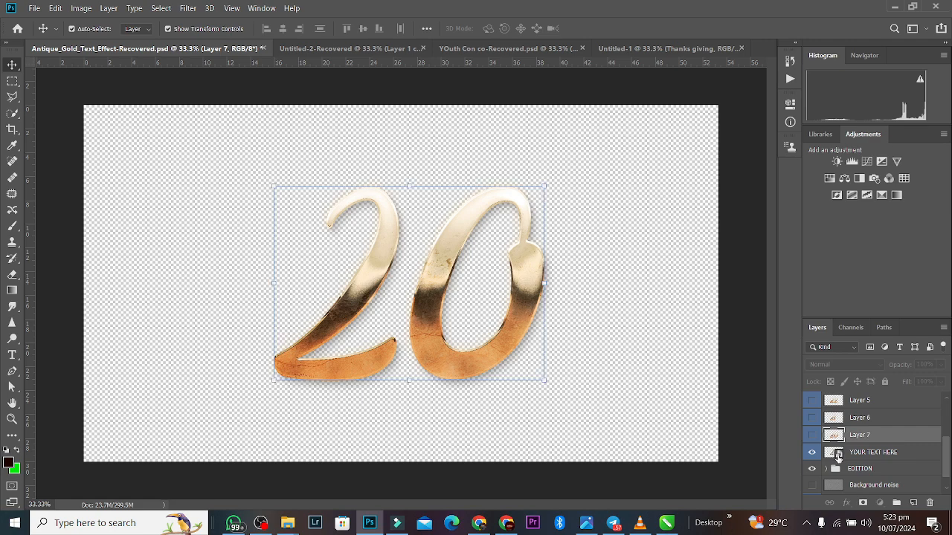
key(ctrl+v)
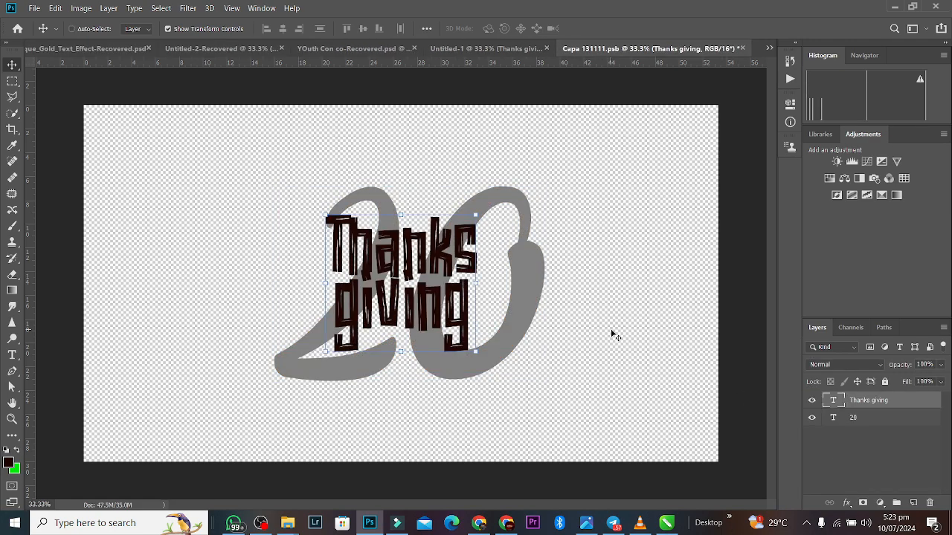
Enlarge the pasted title to about the height of the "20", hide the "20" text and save the smart object.
drag(402, 213, 402, 186)
drag(400, 354, 400, 374)
key(Return)
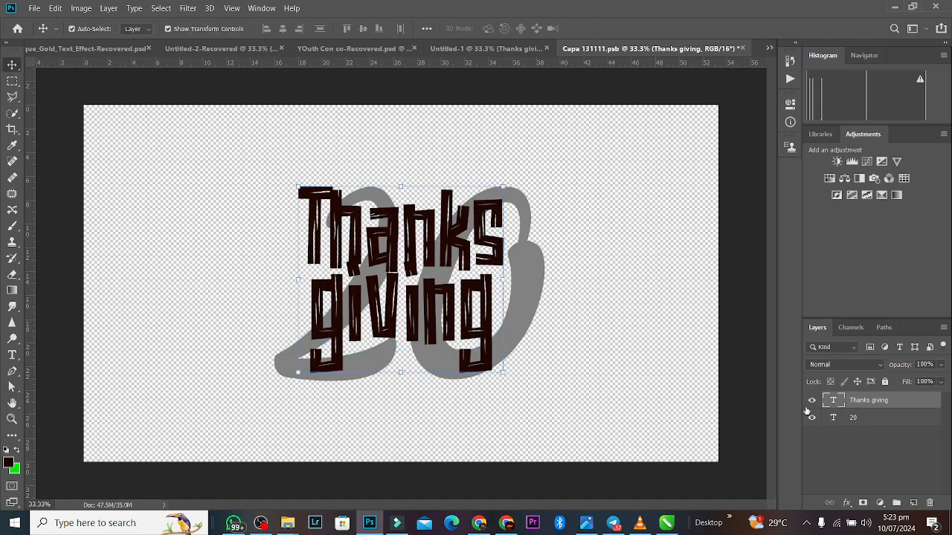
click(811, 417)
key(ctrl+s)
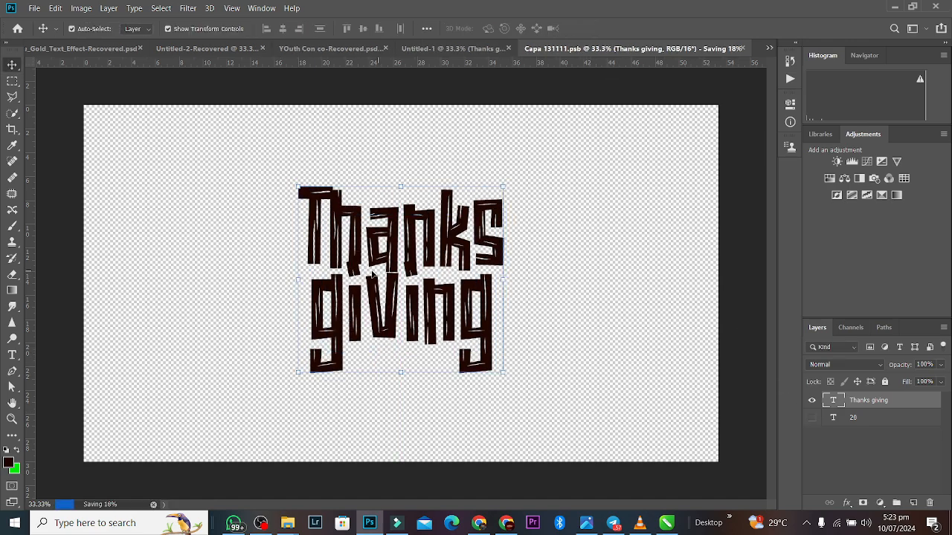
Stamp the gold-effect title onto a new layer and place it behind the drummer in the Untitled-1 flyer, scaled to 75.77%.
click(101, 51)
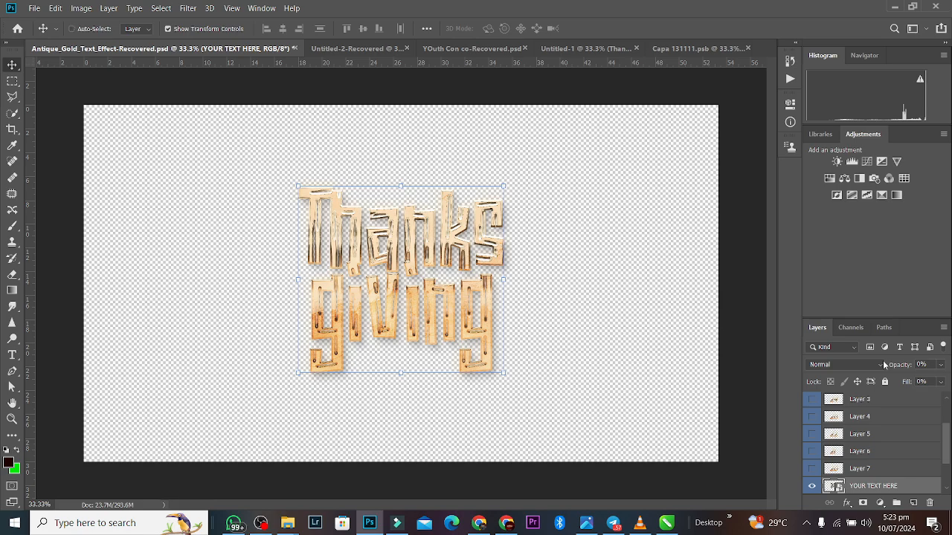
key(ctrl+shift+alt+e)
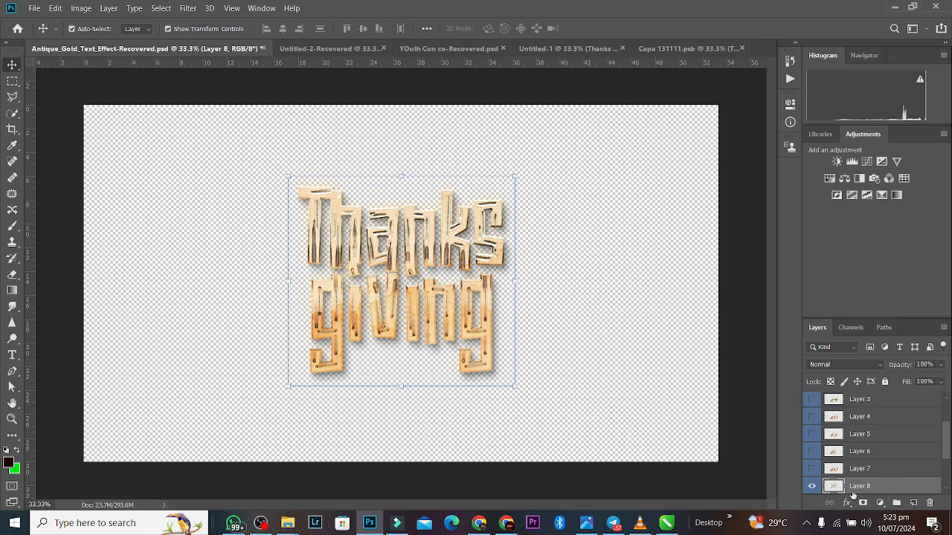
drag(790, 104, 433, 240)
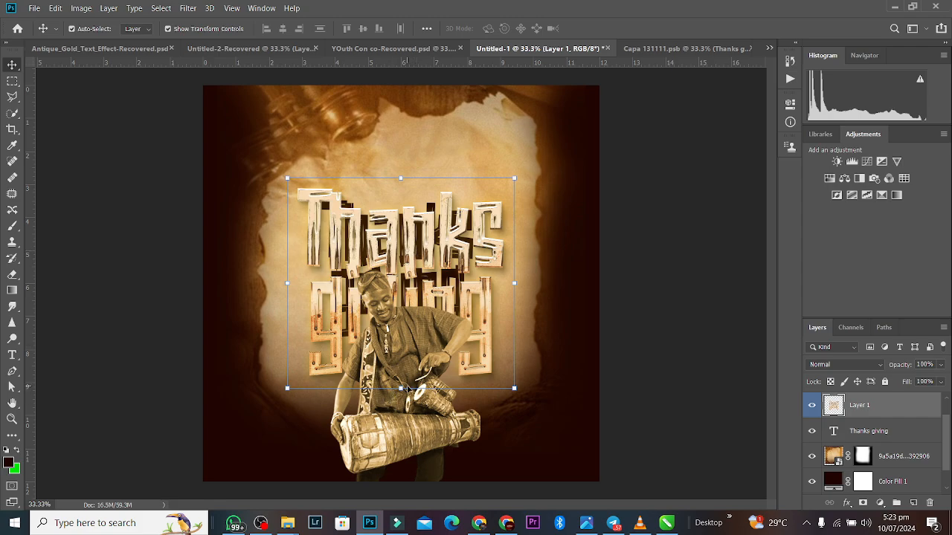
drag(401, 388, 400, 342)
click(595, 29)
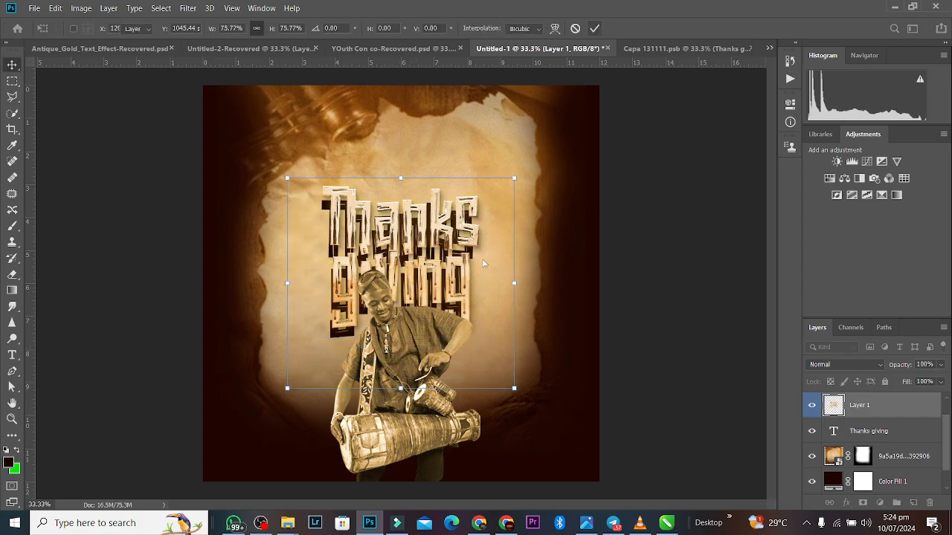
Clip a Curves adjustment to the gold title with black input 68 and white input 253, and hide the plain "Thanks giving" text layer.
click(867, 161)
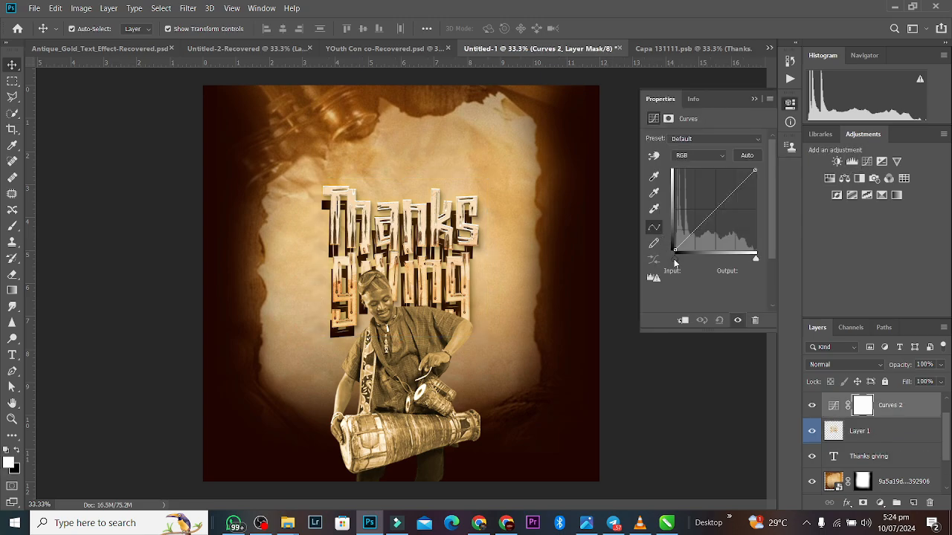
drag(674, 262, 696, 265)
click(682, 319)
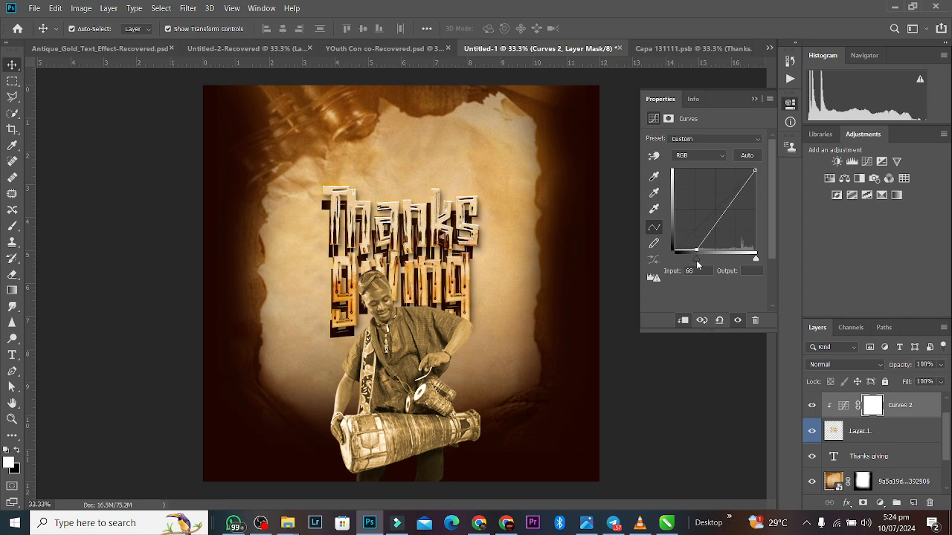
mouse_move(756, 171)
mouse_down()
mouse_move(757, 185)
mouse_move(755, 170)
mouse_up()
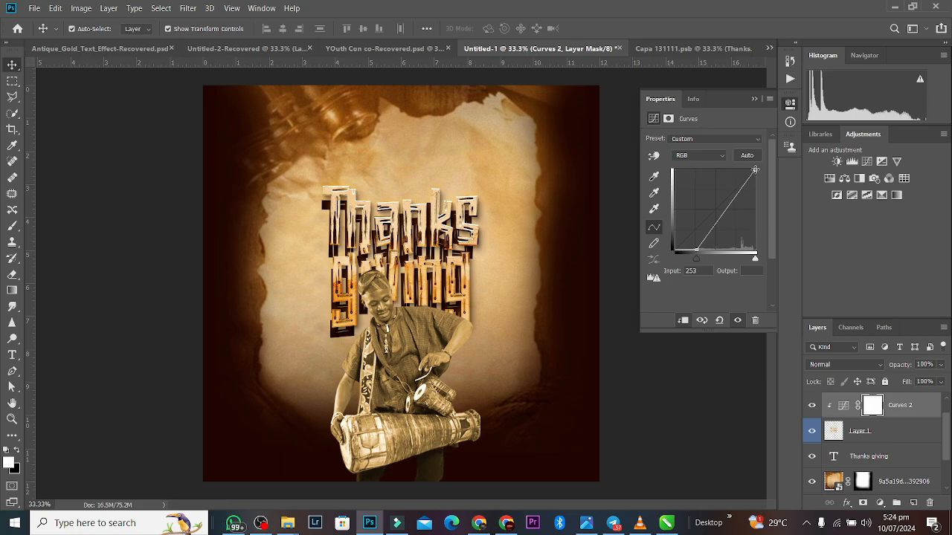
click(754, 100)
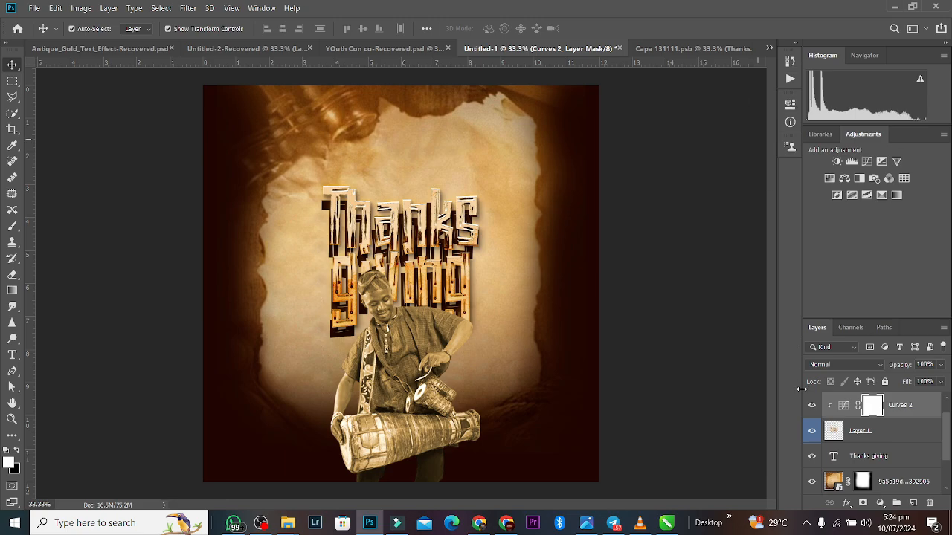
click(812, 455)
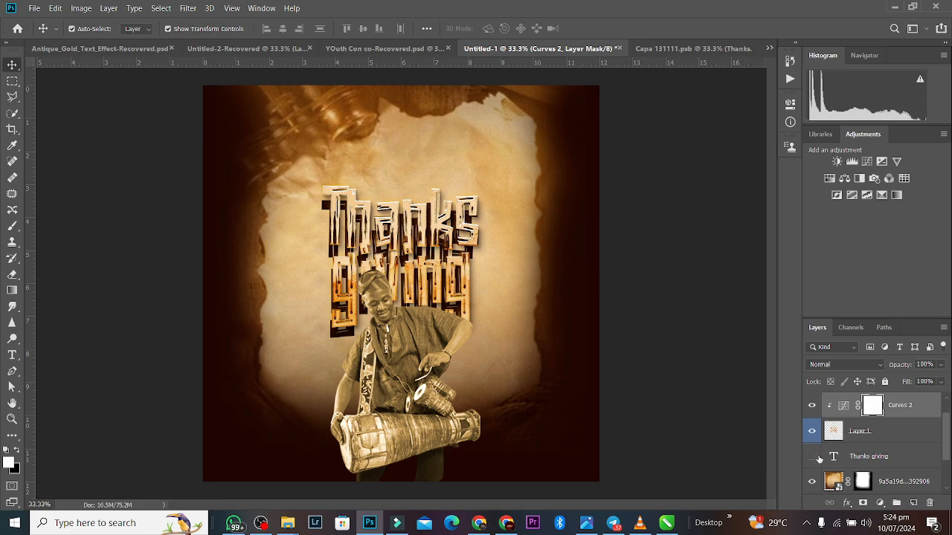
Try colorizing the gold title with a clipped Hue/Saturation adjustment at hue 151 and saturation 32, and remove the adjustment.
click(445, 236)
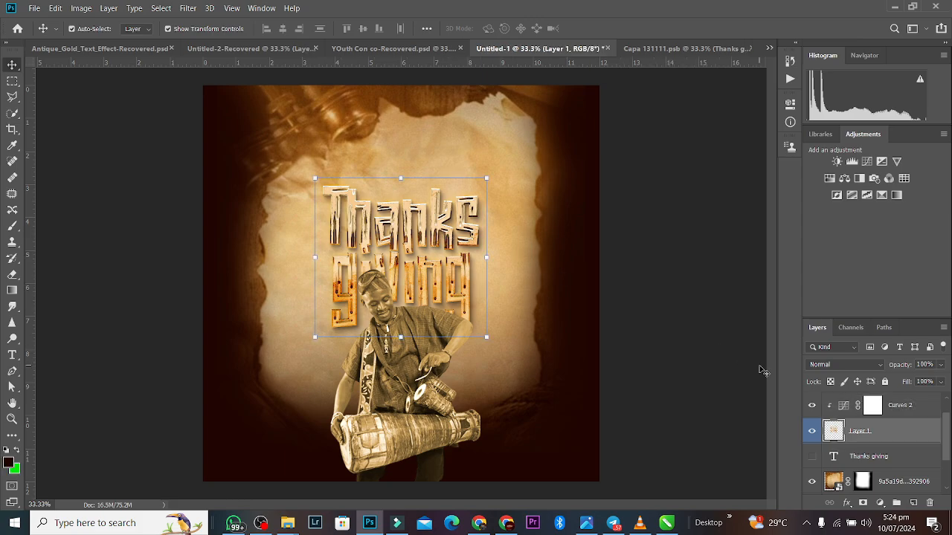
click(833, 182)
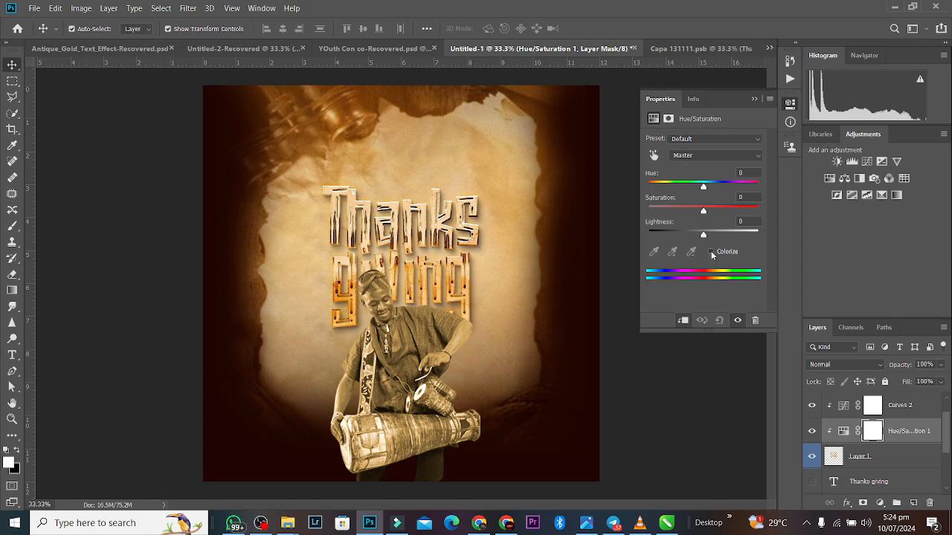
click(711, 252)
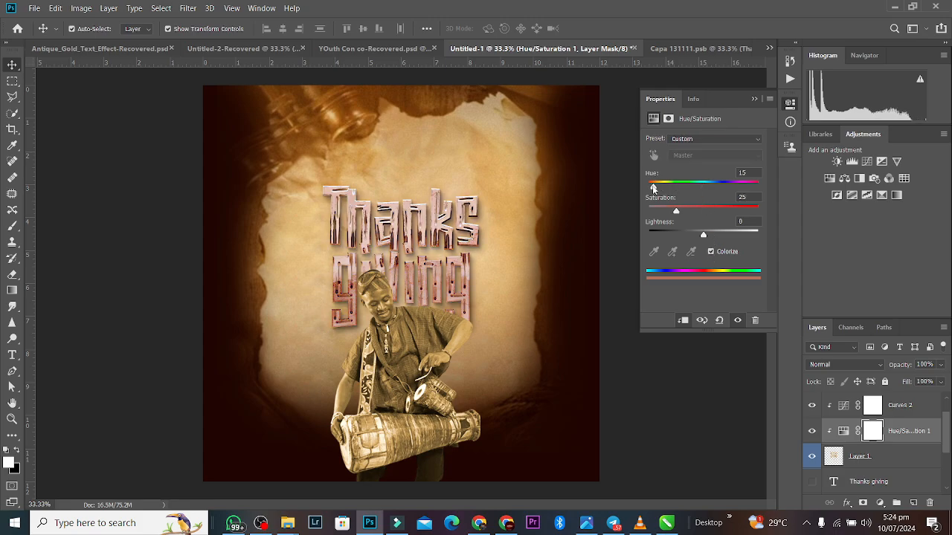
drag(655, 188, 696, 208)
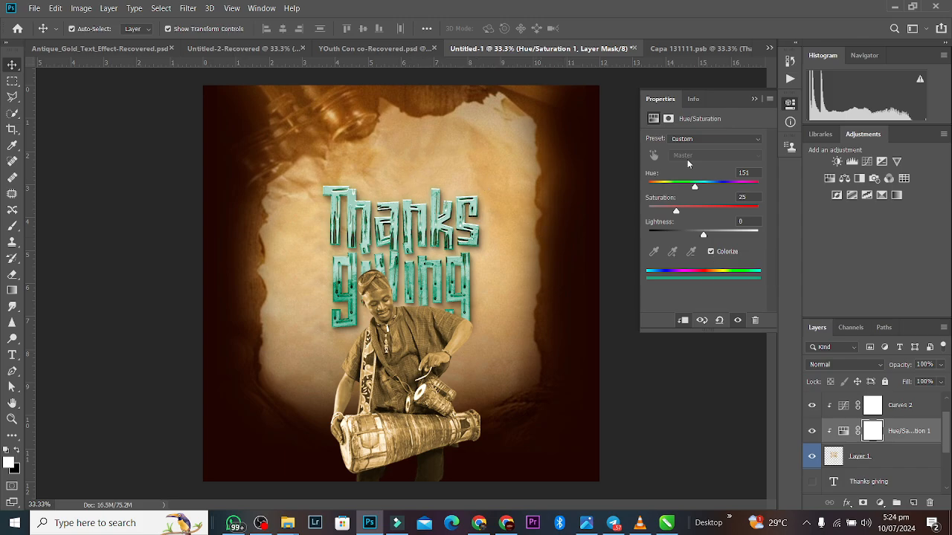
mouse_move(676, 213)
mouse_down()
mouse_move(661, 215)
mouse_move(685, 216)
mouse_up()
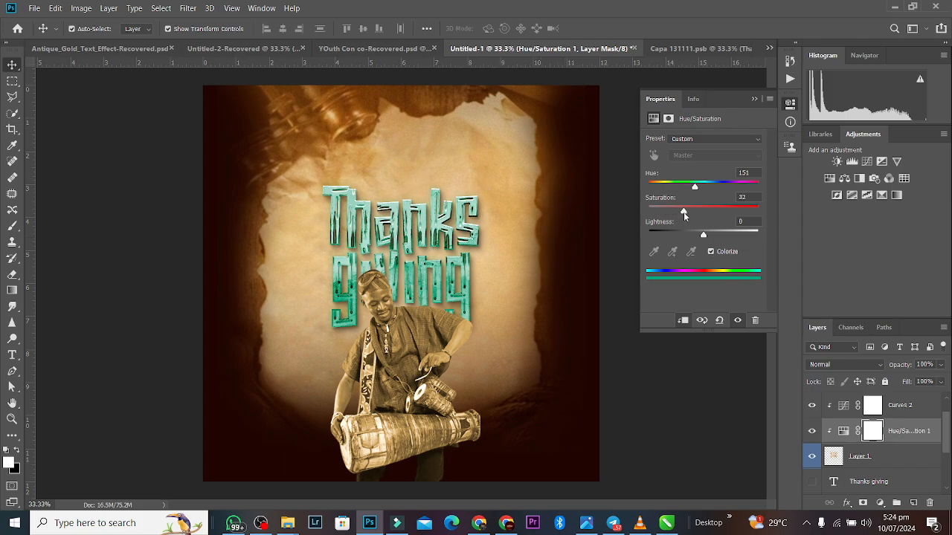
click(904, 431)
key(ctrl+e)
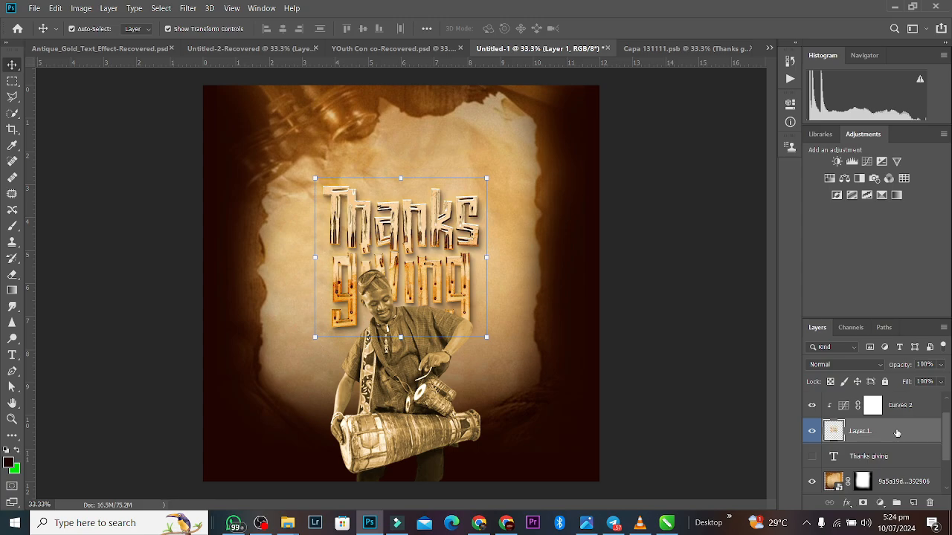
double_click(897, 432)
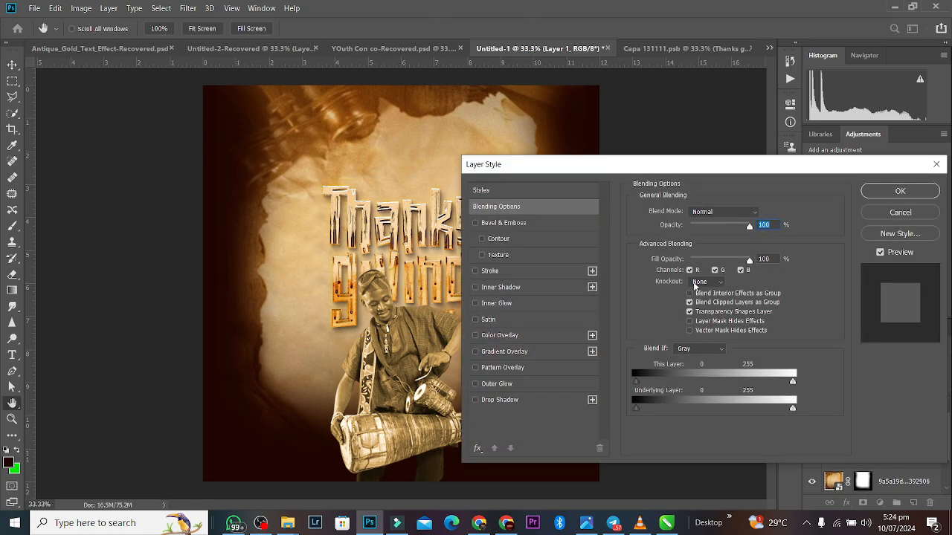
click(936, 165)
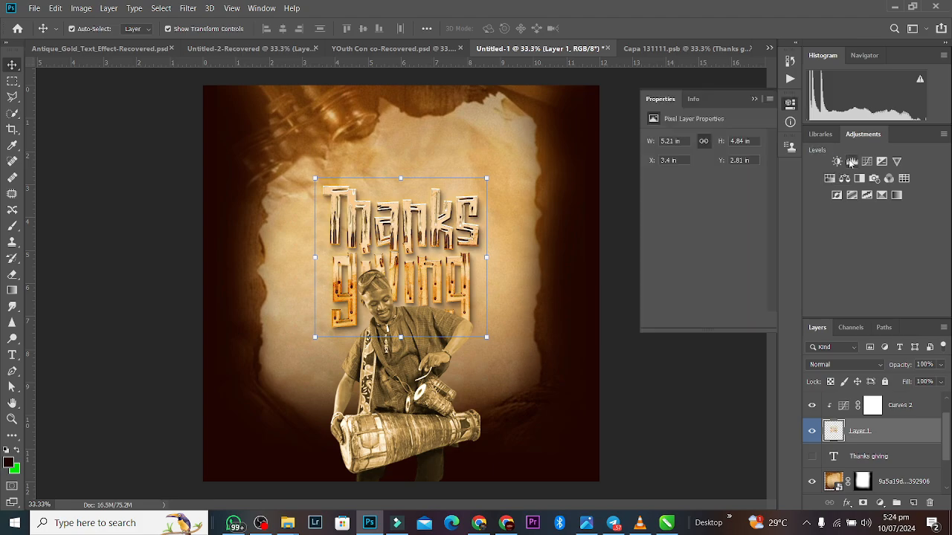
Clip a Levels adjustment to the gold title and set its midtone value to 0.93.
click(851, 161)
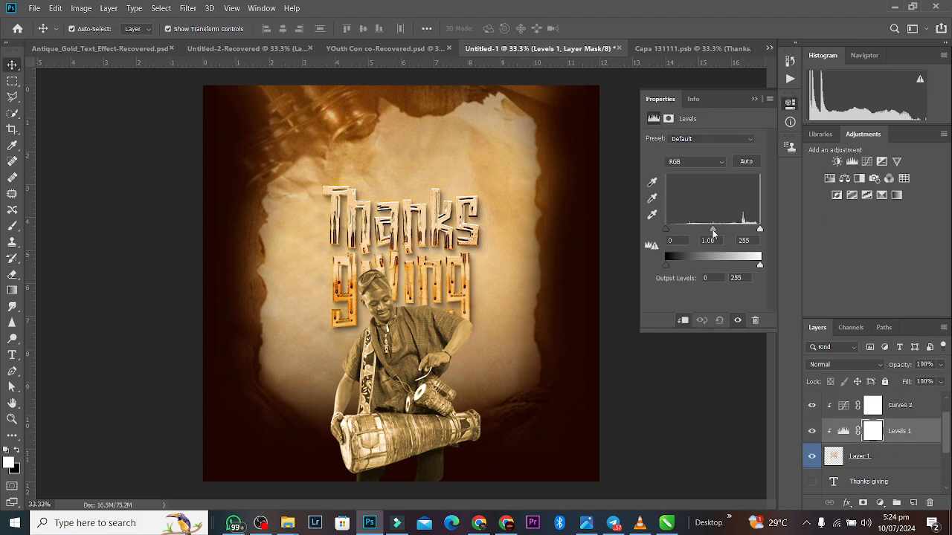
mouse_move(713, 233)
mouse_down()
mouse_move(696, 237)
mouse_move(730, 241)
mouse_move(716, 241)
mouse_up()
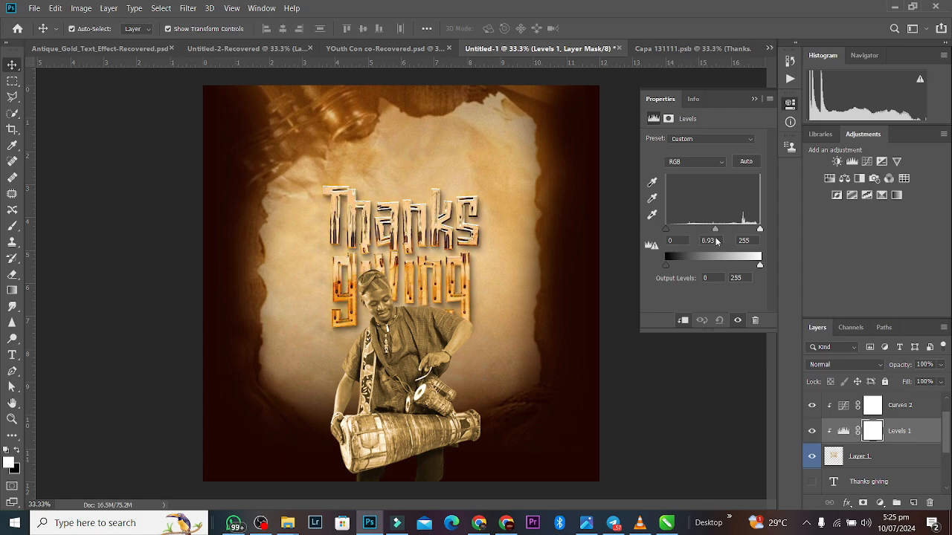
click(754, 99)
Try a Color Overlay on the gold title layer in Multiply mode, with the dark brown 240f08 sampled from the flyer's edge.
click(888, 452)
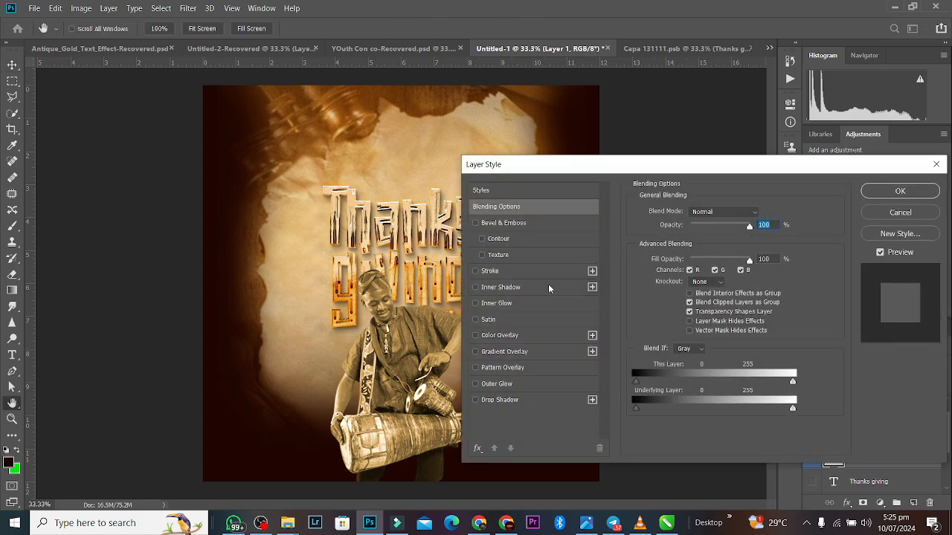
click(513, 336)
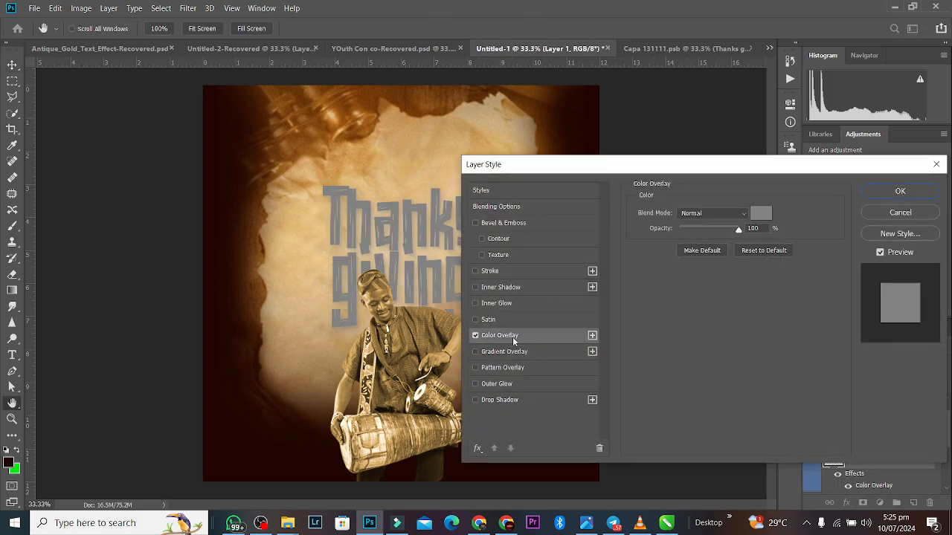
click(726, 216)
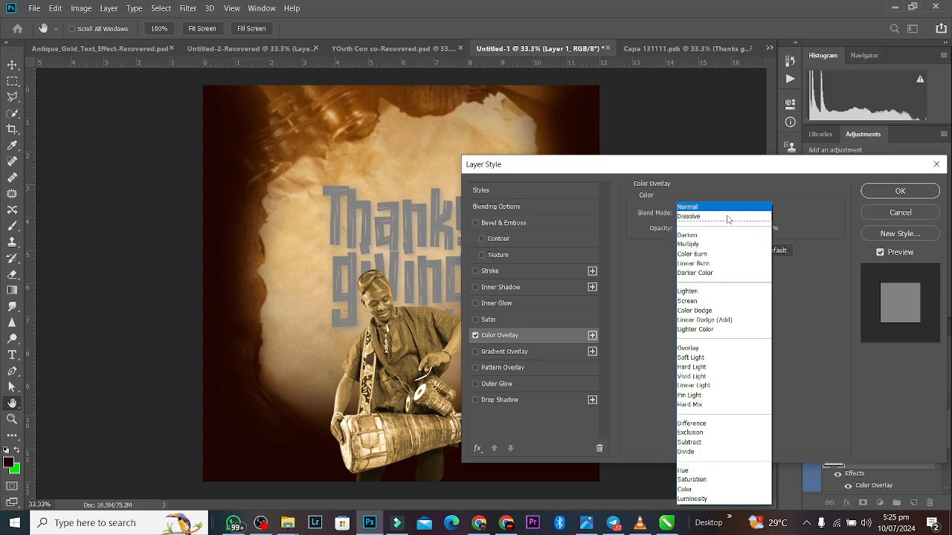
click(715, 246)
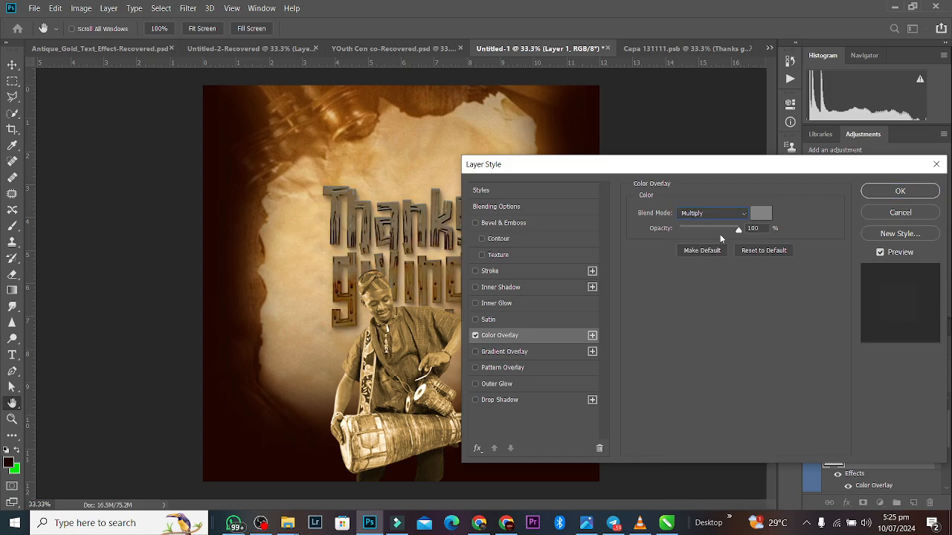
click(757, 214)
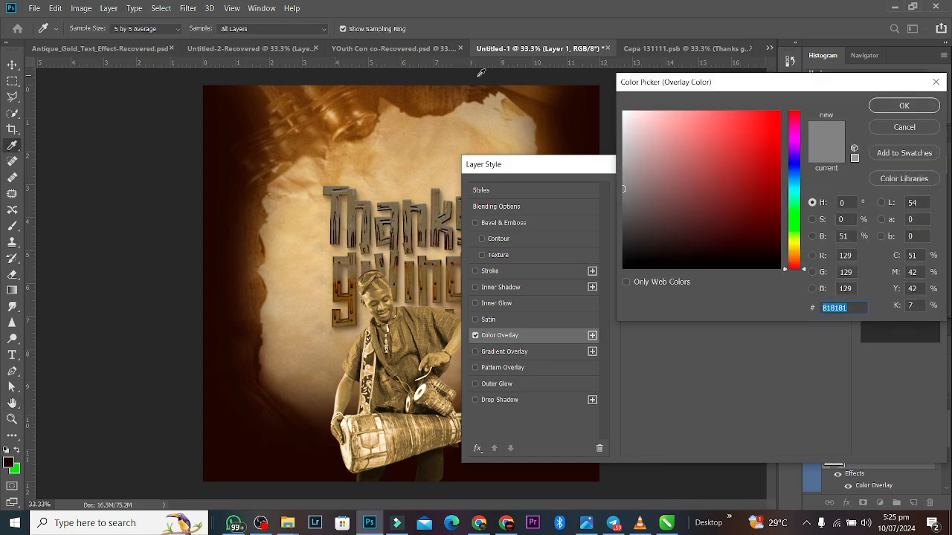
click(569, 115)
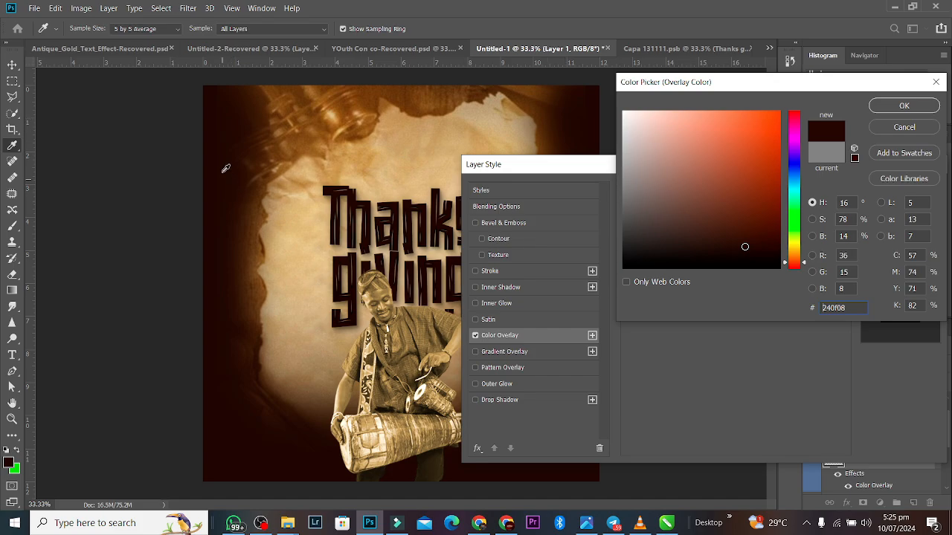
click(904, 106)
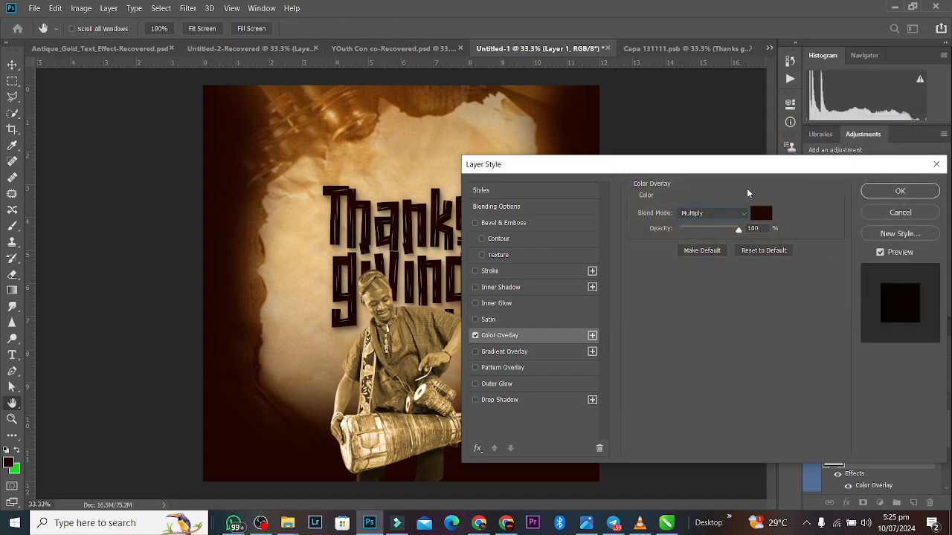
Try the title's dark brown overlay in Screen and Multiply modes, lower its opacity to 52%, and discard the overlay.
click(732, 213)
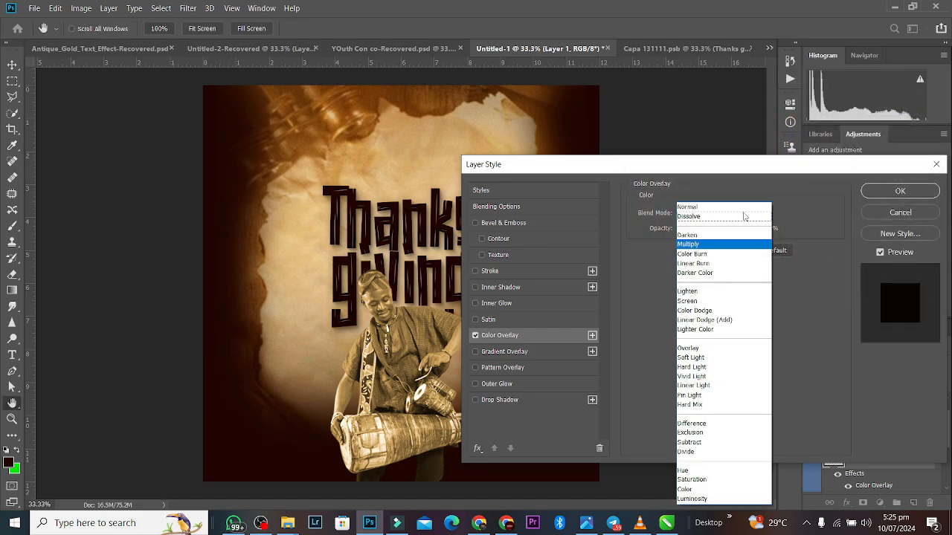
click(706, 302)
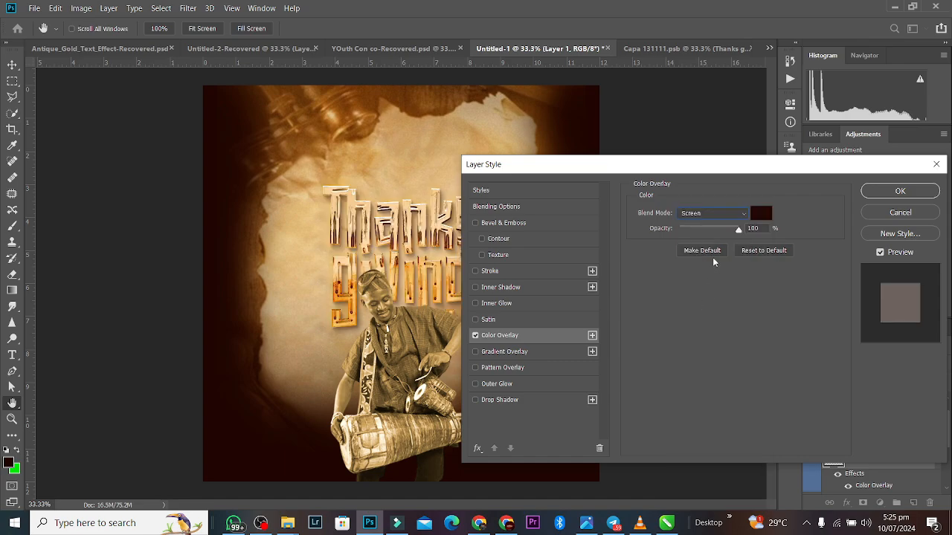
click(728, 216)
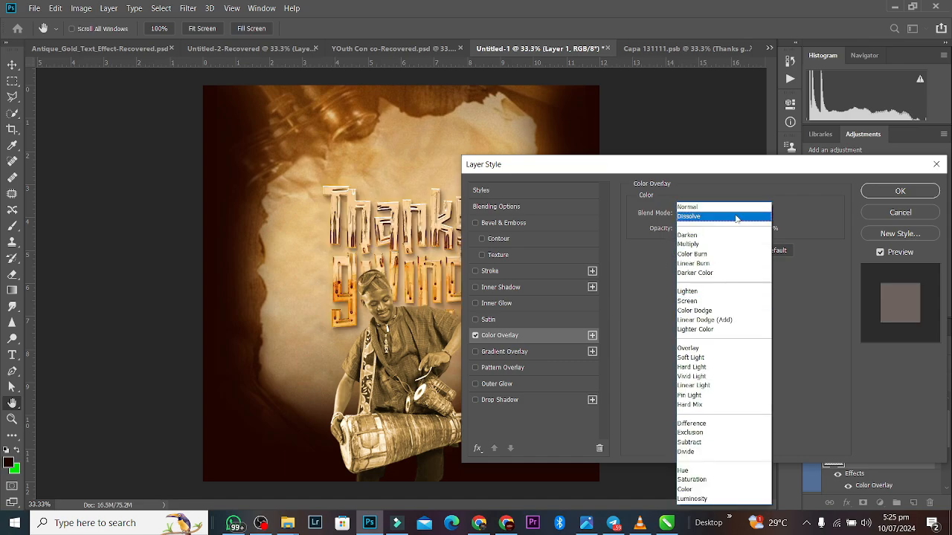
click(716, 244)
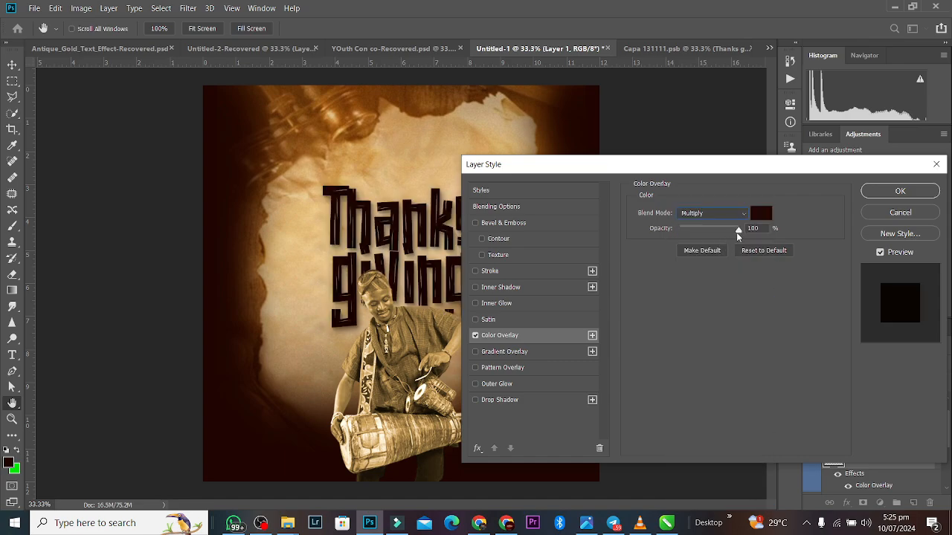
drag(736, 231, 710, 237)
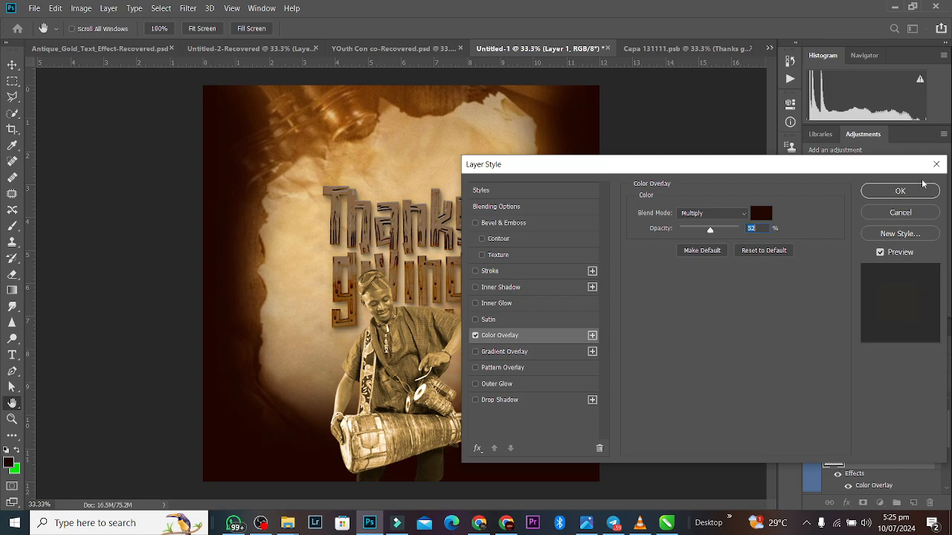
click(900, 191)
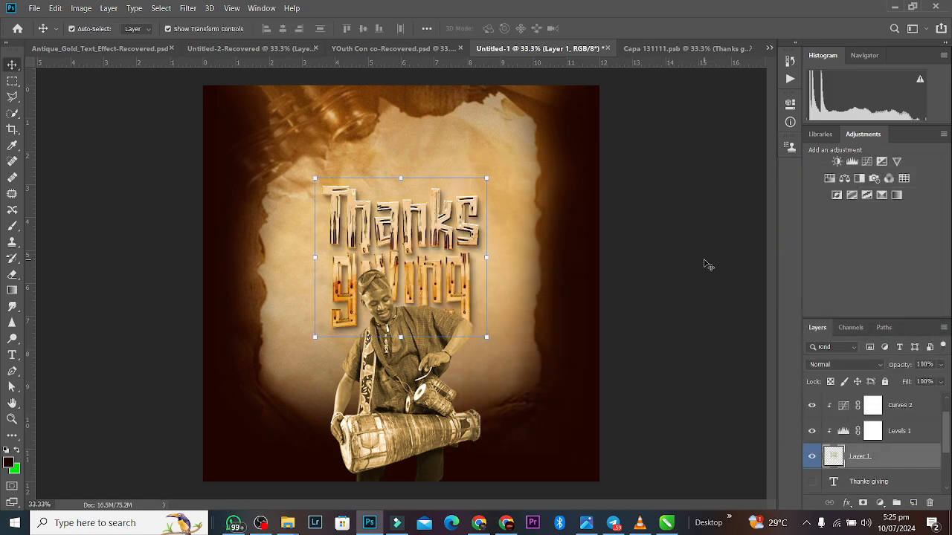
click(595, 276)
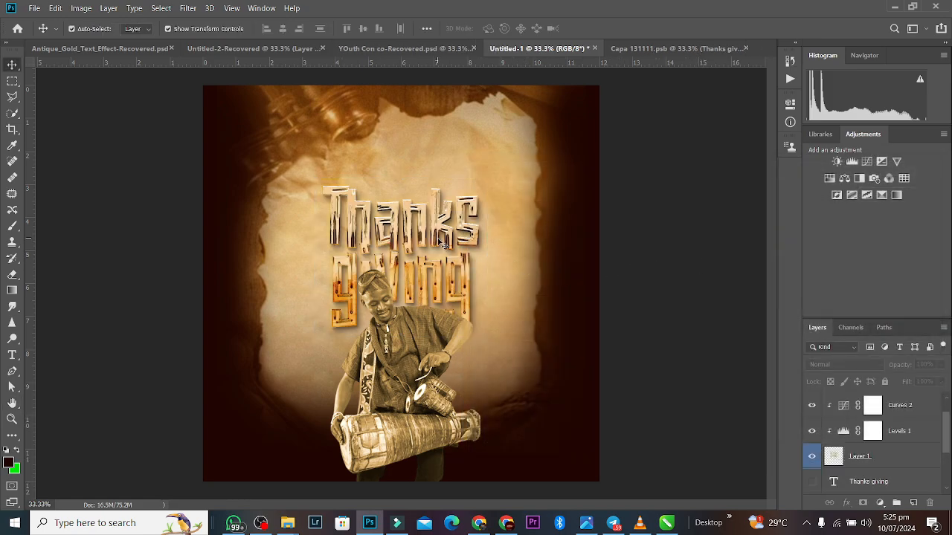
Set the midtone value of the gold title's clipped Levels adjustment to 0.70.
key(ctrl+plus)
key(ctrl+plus)
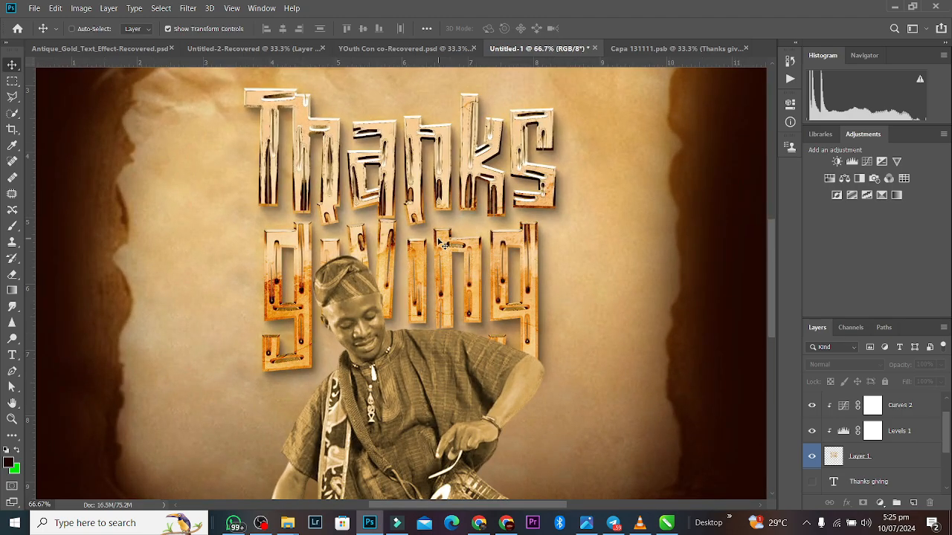
key(ctrl+minus)
key(ctrl+minus)
key(ctrl+plus)
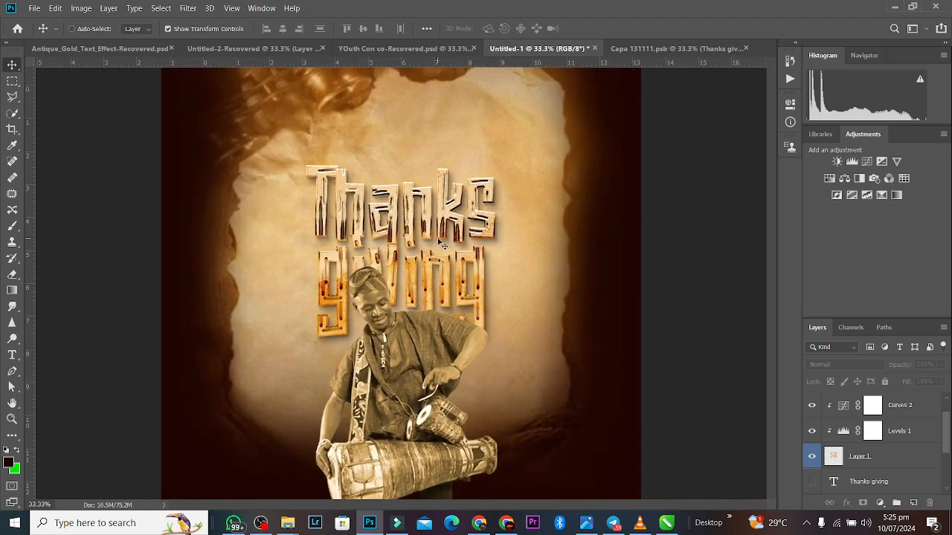
key(ctrl+minus)
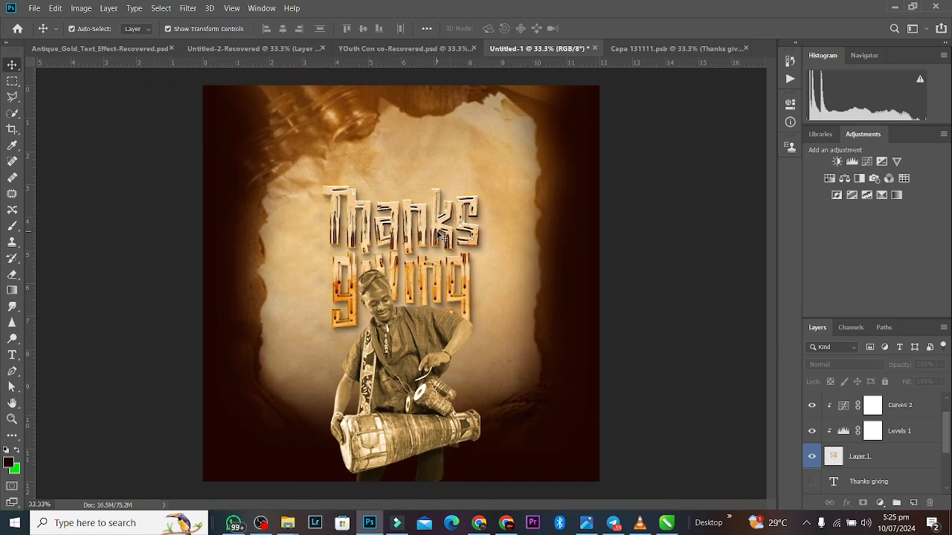
click(443, 231)
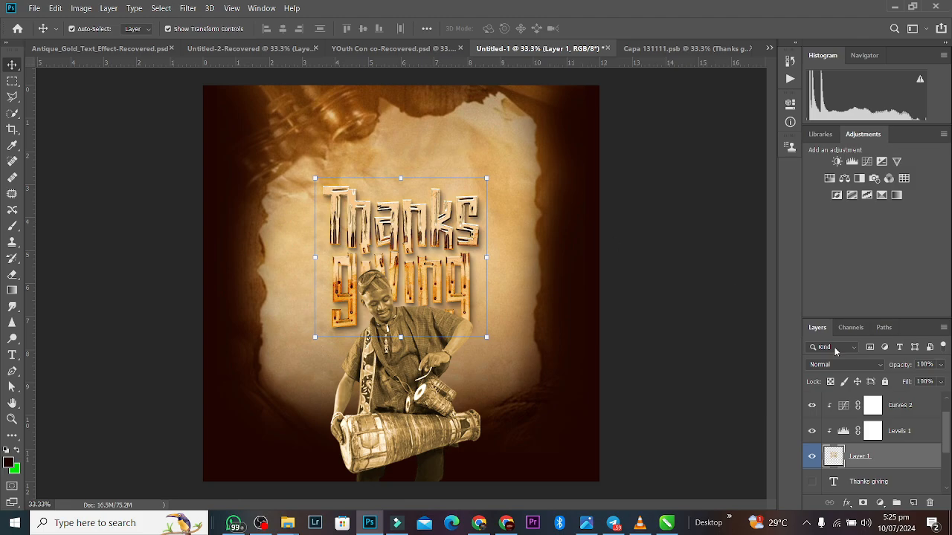
double_click(844, 431)
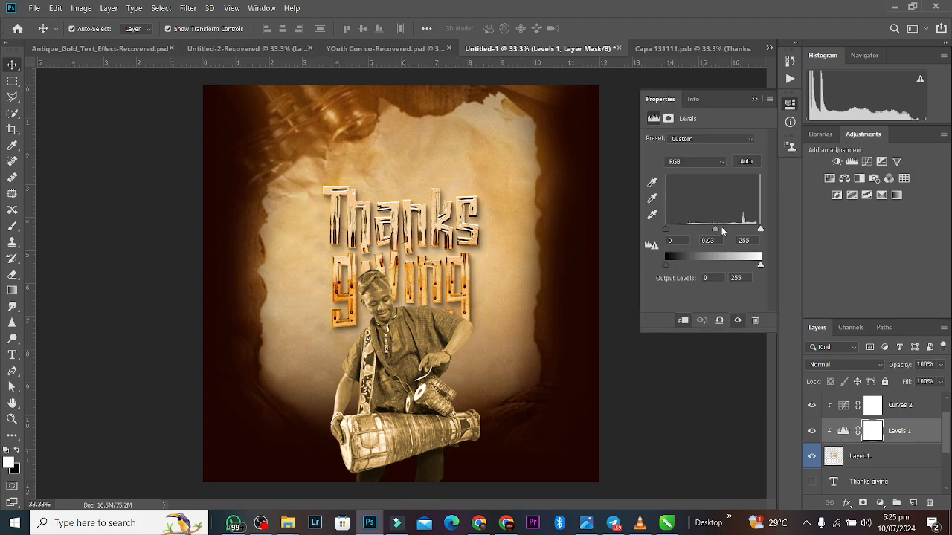
mouse_move(718, 231)
mouse_down()
mouse_move(733, 232)
mouse_move(727, 236)
mouse_up()
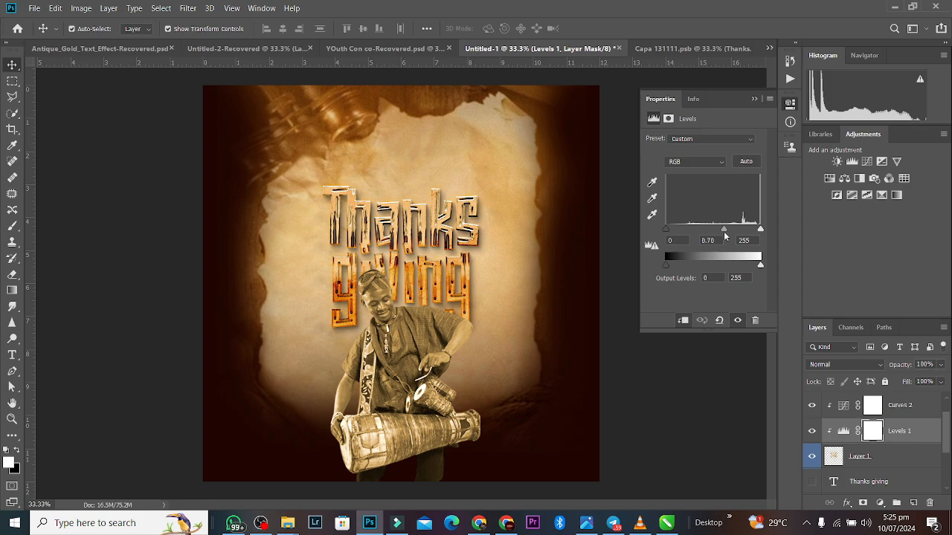
Clip a Hue/Saturation adjustment to the gold title, lowering the saturation of the Reds and raising that of the Yellows.
click(830, 179)
click(699, 156)
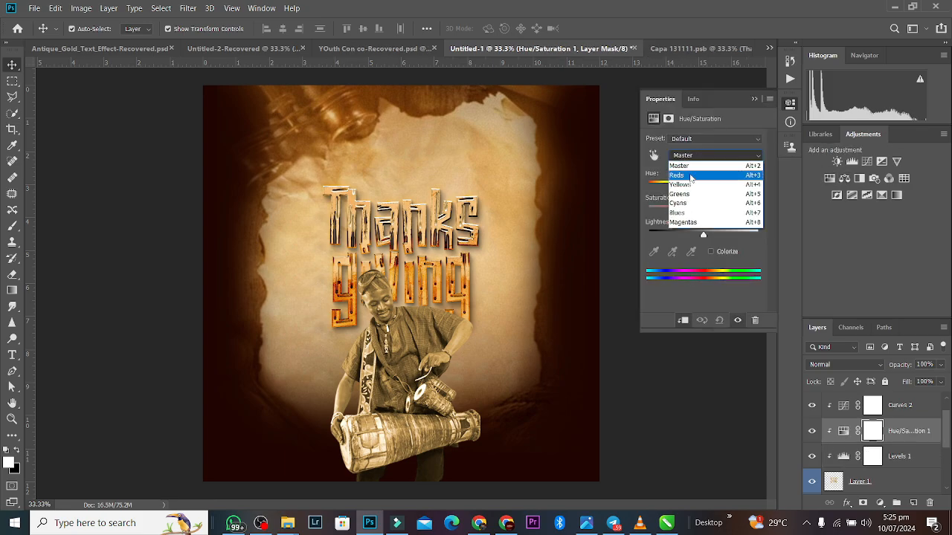
click(691, 177)
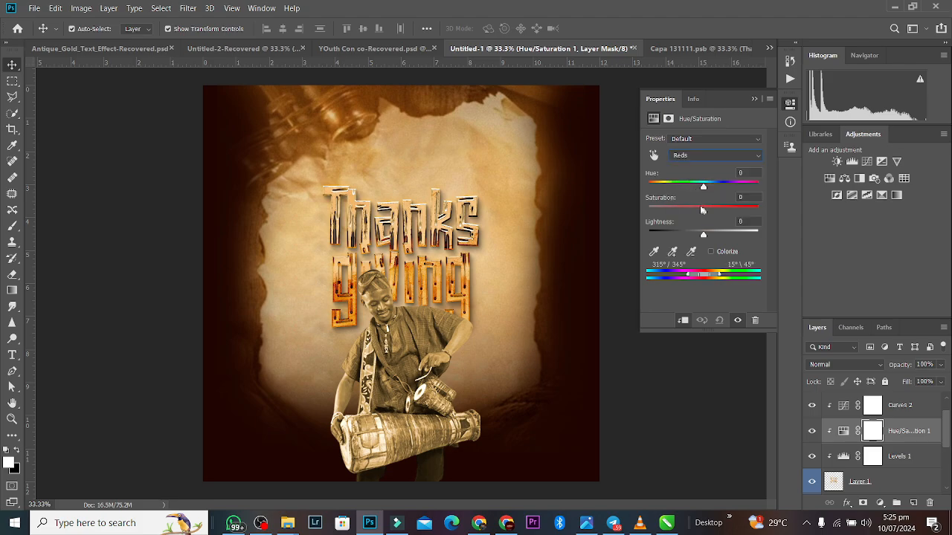
mouse_move(704, 213)
mouse_down()
mouse_move(665, 215)
mouse_move(809, 212)
mouse_move(688, 221)
mouse_up()
click(717, 156)
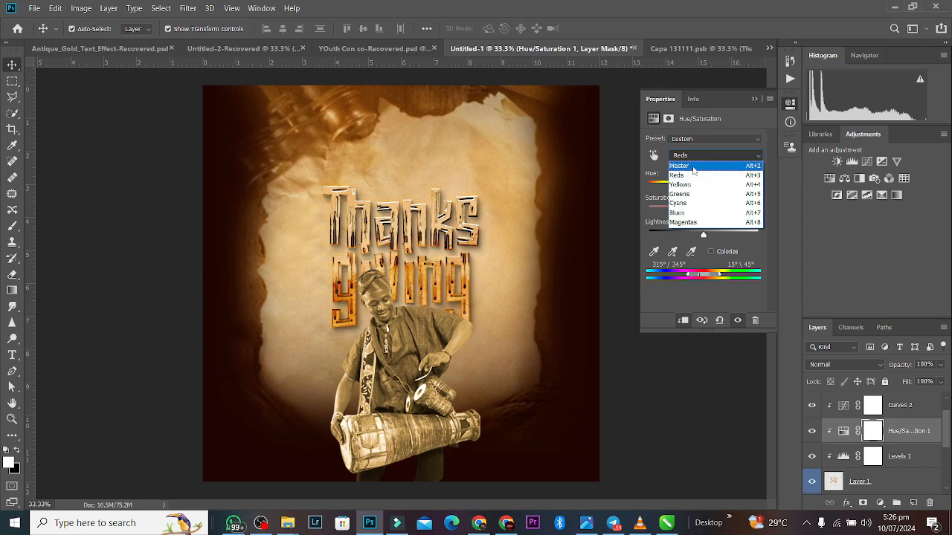
click(691, 185)
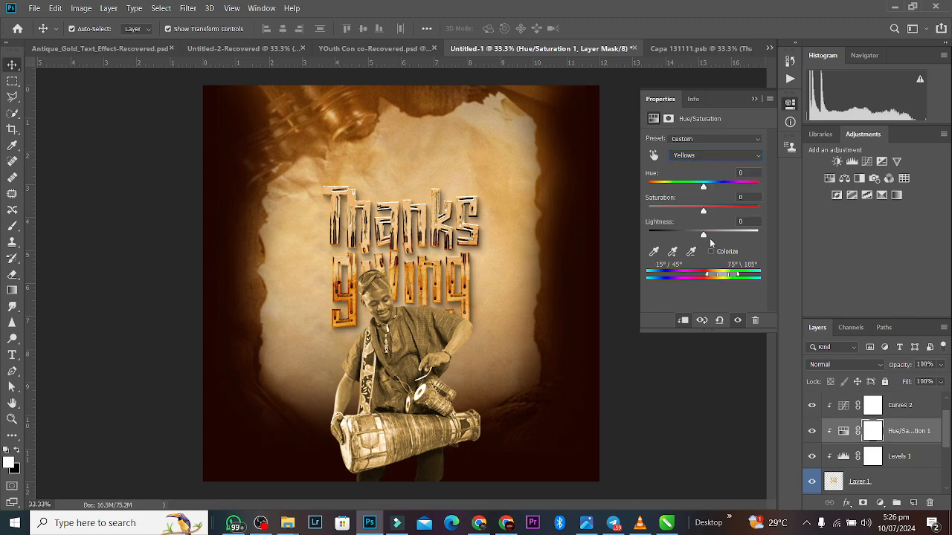
drag(704, 212, 728, 222)
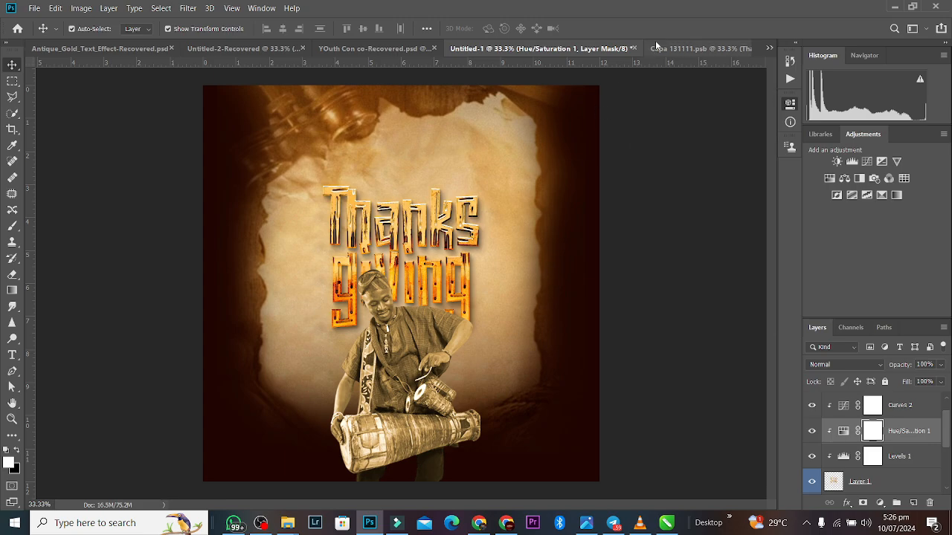
Scale the drummer cut-out in the Untitled-1 flyer down to 97.52%.
click(657, 47)
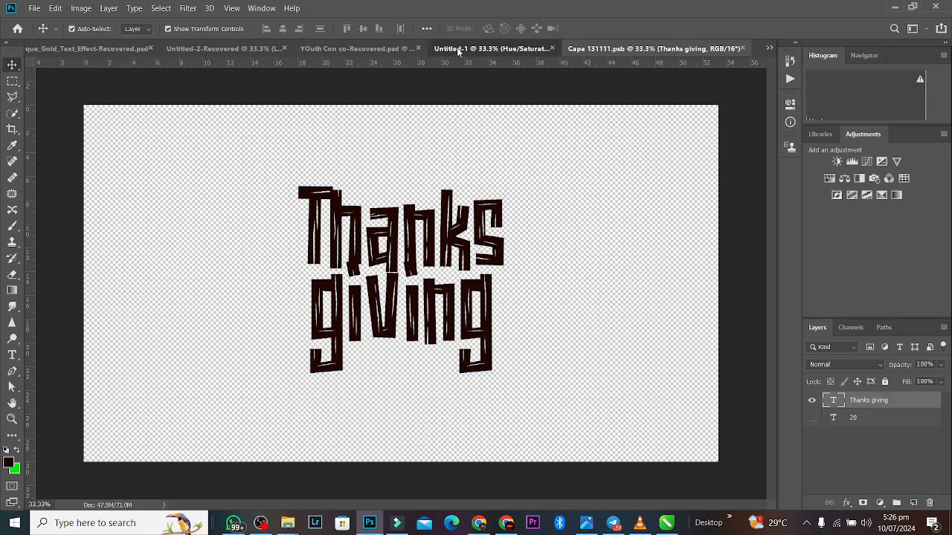
click(506, 48)
click(398, 331)
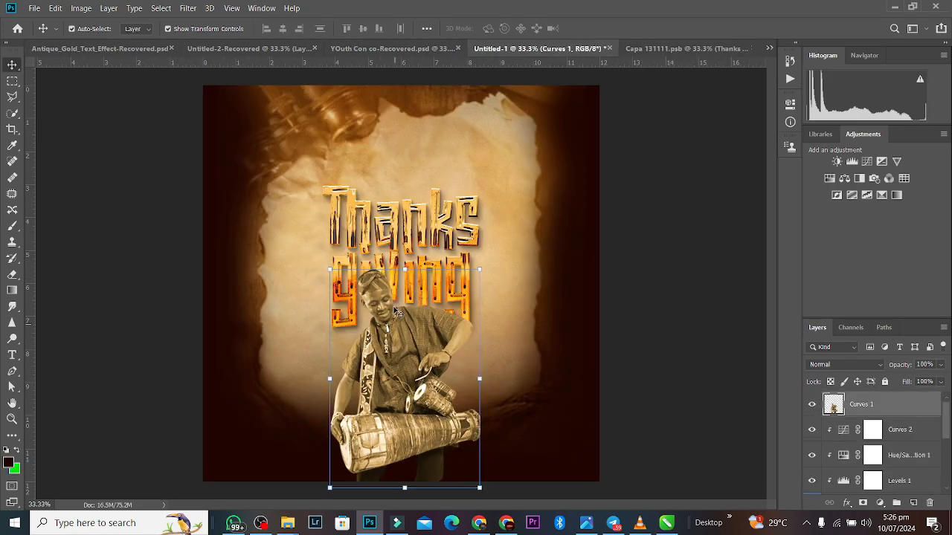
drag(405, 266, 407, 274)
click(595, 29)
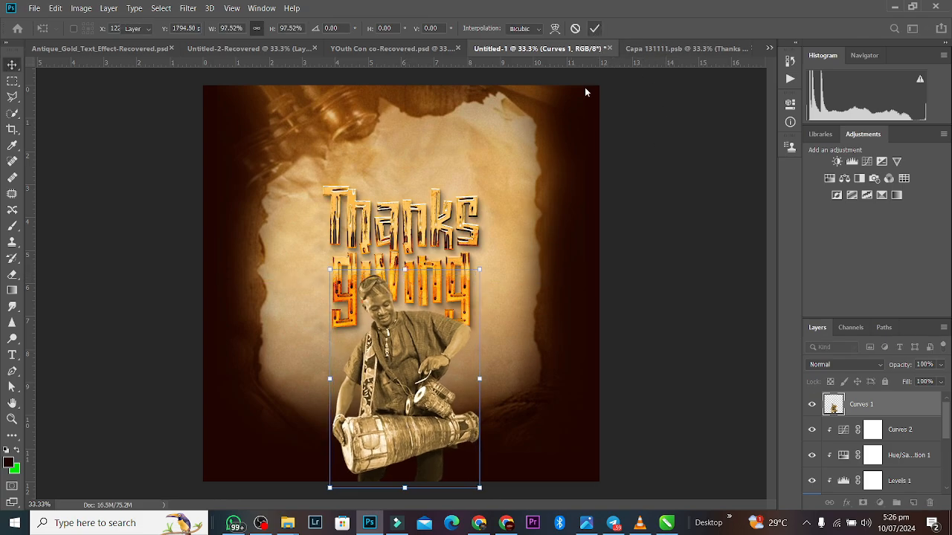
Add the text "service" on the parchment above the title and set it in the Aedesty font.
click(11, 355)
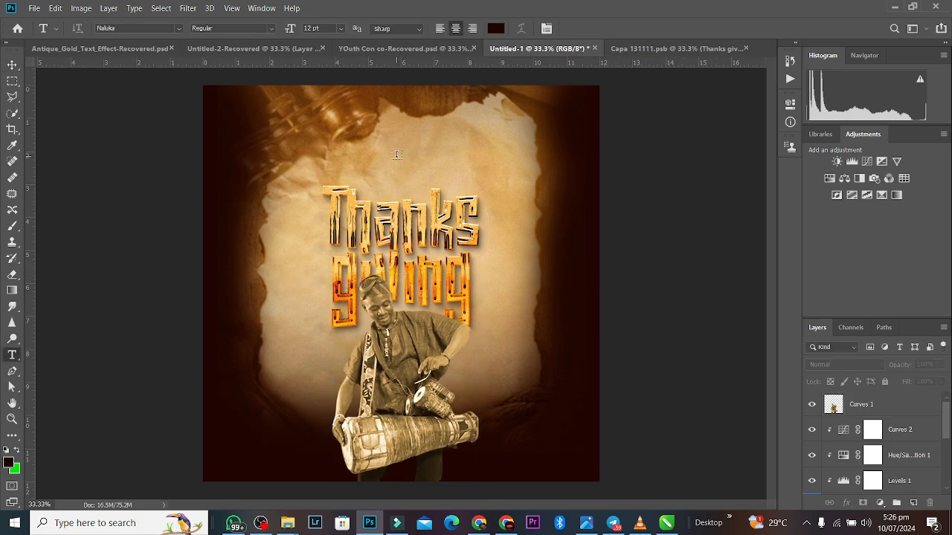
click(394, 155)
key(BackSpace)
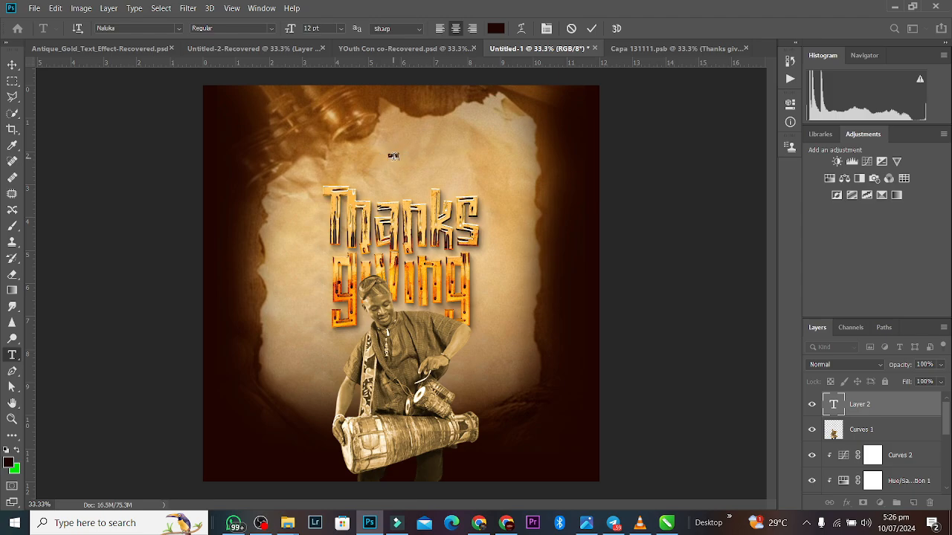
double_click(393, 156)
click(179, 28)
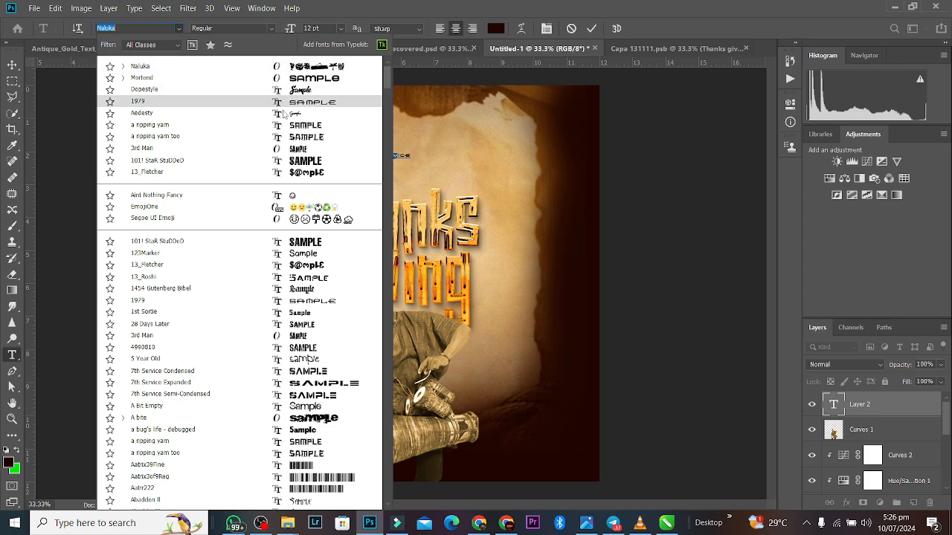
click(283, 115)
Change the colour of the "service" text to white (ffffff).
click(495, 29)
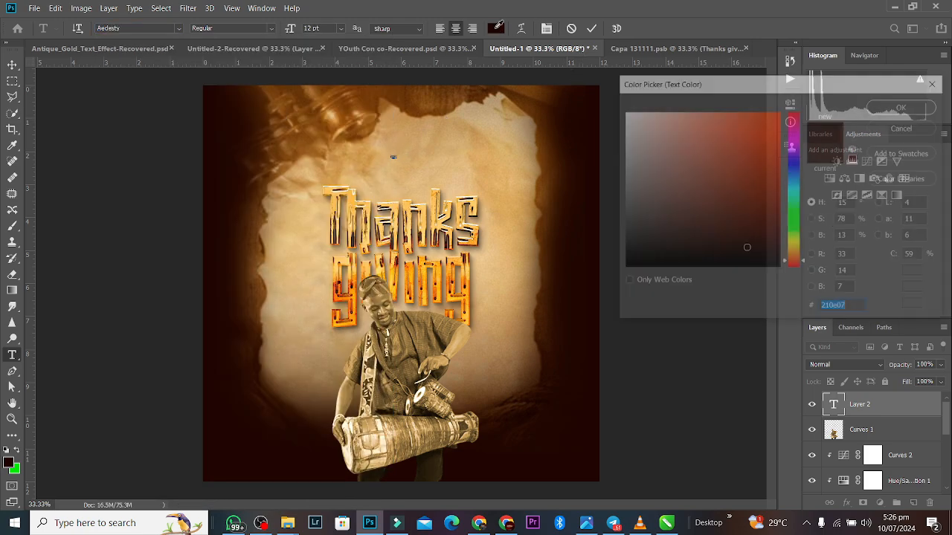
drag(627, 125, 623, 105)
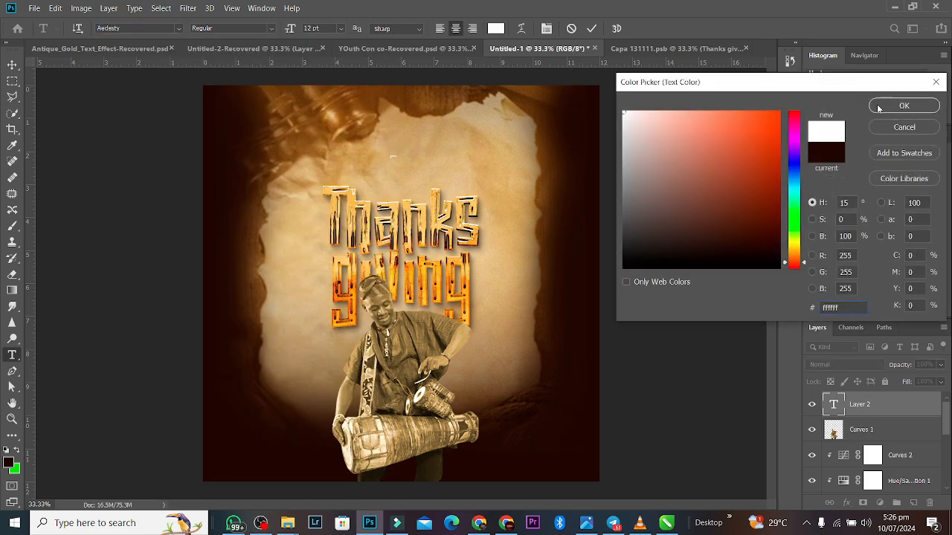
click(902, 107)
Enlarge the "service" script text to about 1330% and place it below the title, across the drummer's chest.
click(14, 65)
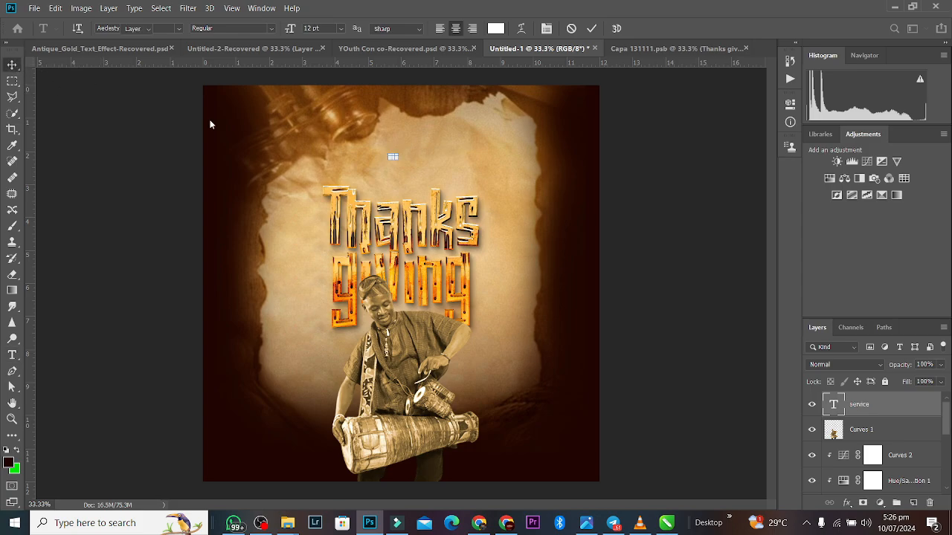
drag(393, 157, 435, 346)
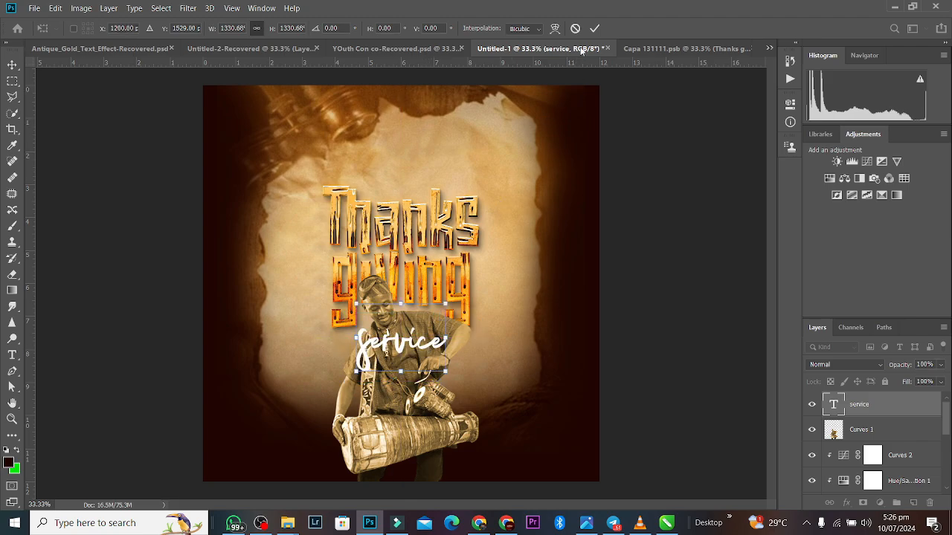
click(594, 29)
click(638, 263)
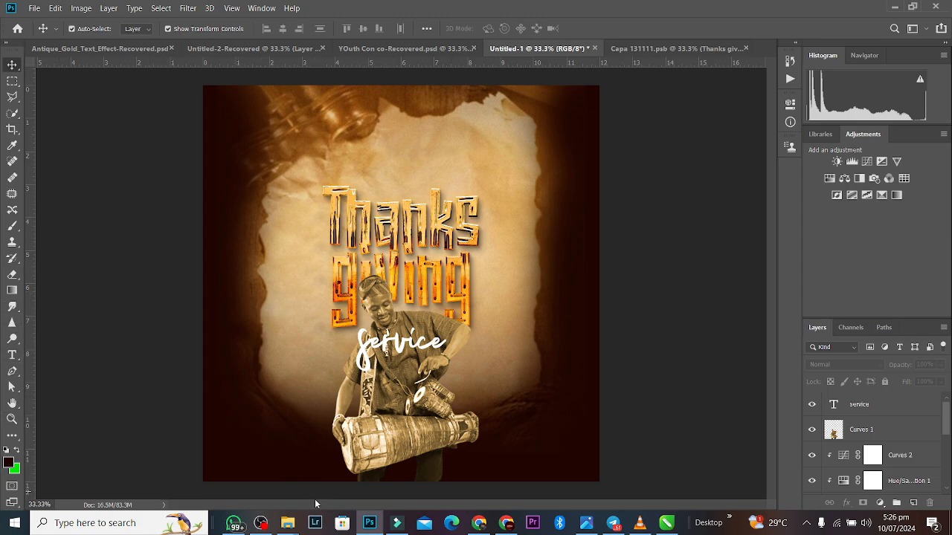
Place the stage-lights JPG from the New Re21 folder into the Untitled-1 flyer, enlarged over its left part with the lights along the edge.
mouse_move(287, 523)
click(223, 471)
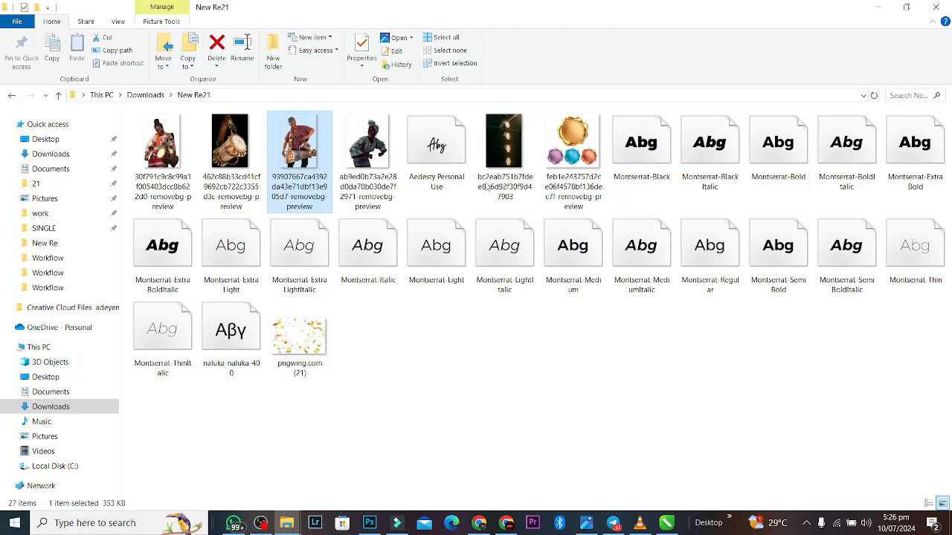
click(514, 134)
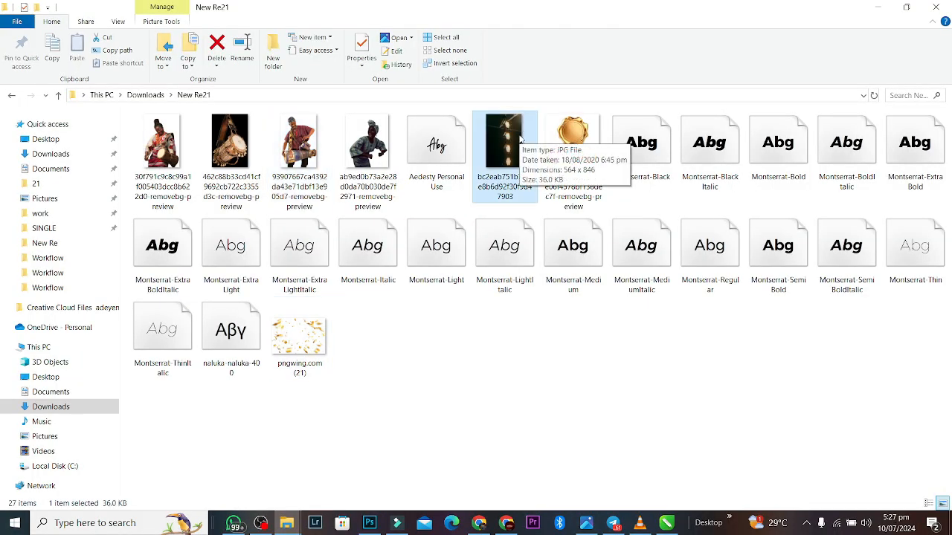
drag(520, 139, 282, 302)
drag(430, 281, 280, 226)
drag(311, 180, 325, 180)
click(473, 29)
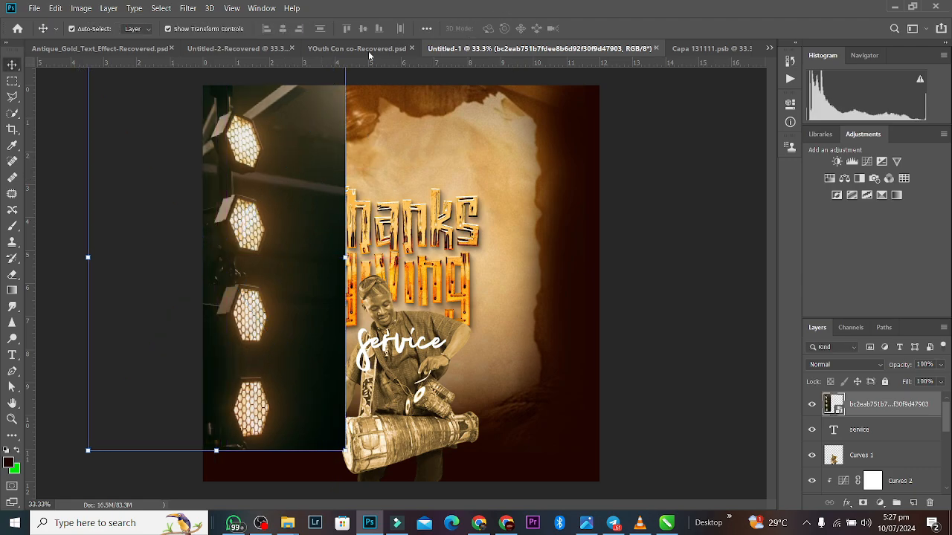
Clip a Levels adjustment to the stage-lights photo, brighten its midtones, compare before and after, and merge it into the photo.
click(854, 164)
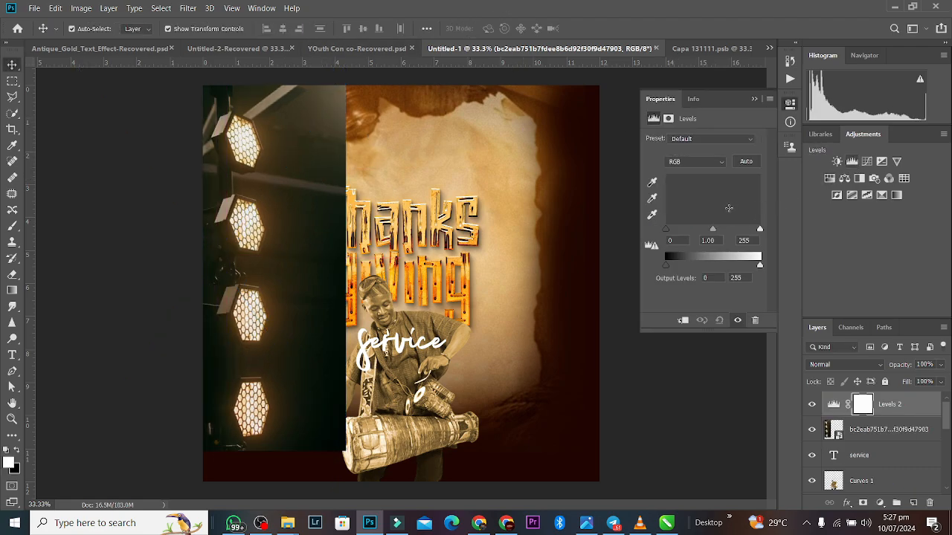
drag(714, 230, 705, 232)
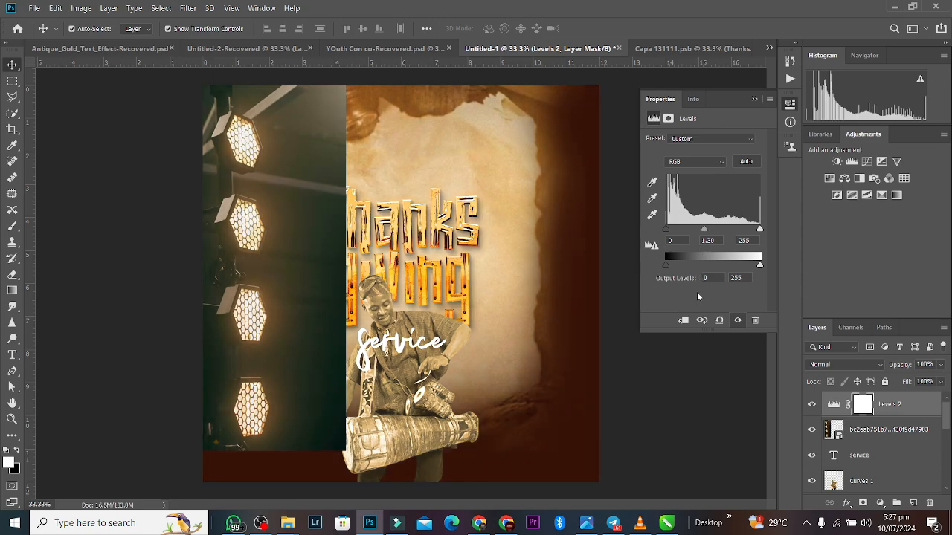
click(682, 319)
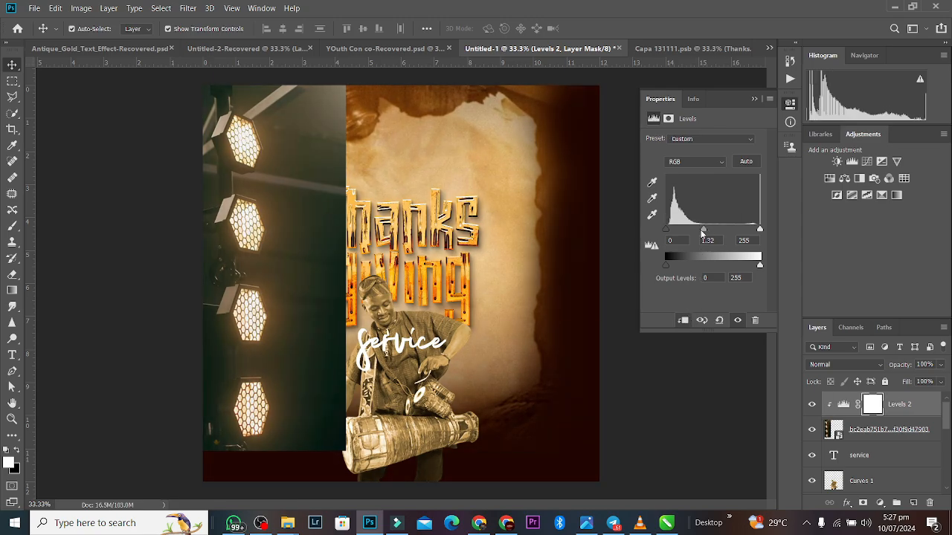
drag(702, 234, 699, 232)
click(843, 403)
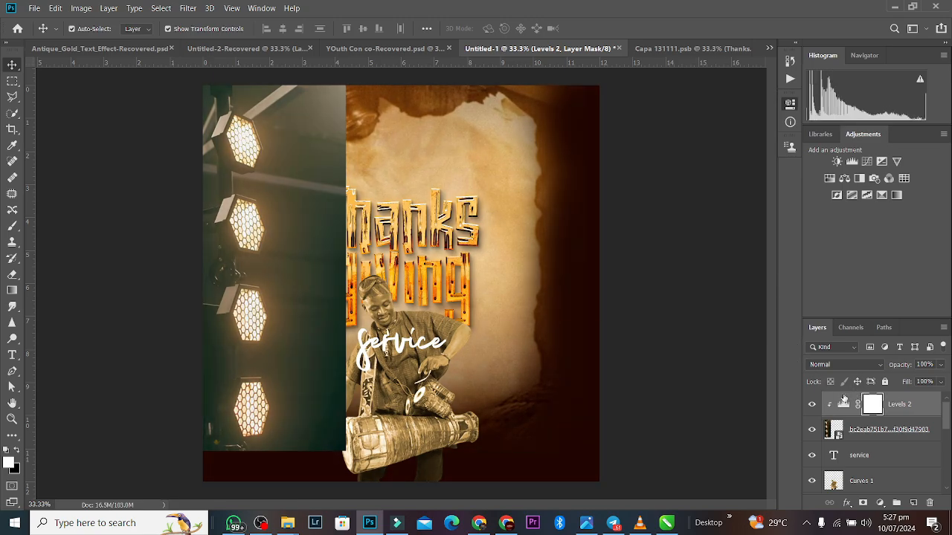
click(812, 405)
click(813, 405)
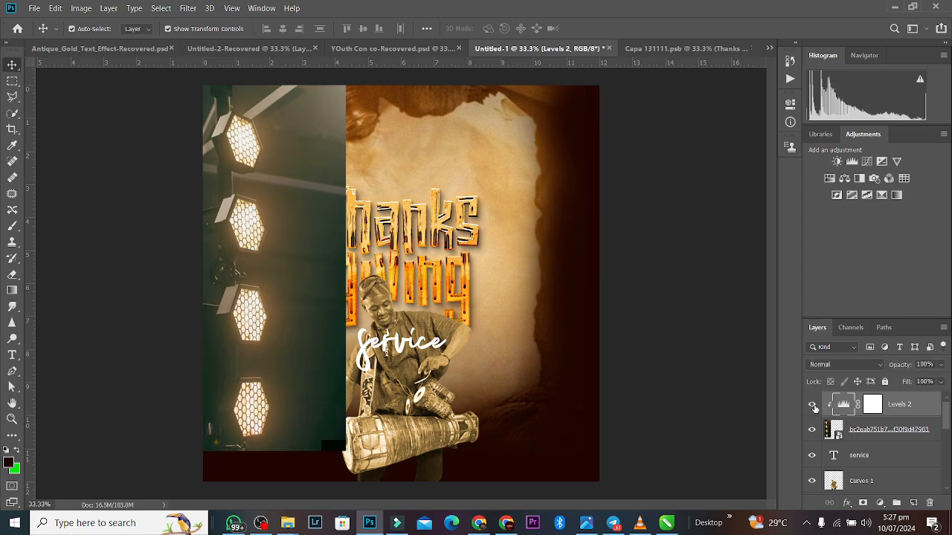
click(874, 431)
key(ctrl+e)
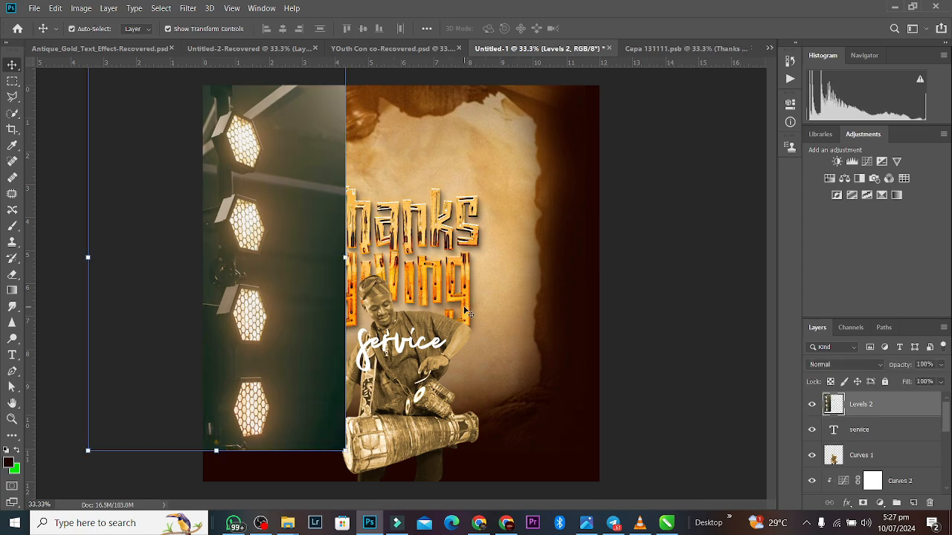
Clip a colorized Hue/Saturation adjustment with hue 43 and saturation 25 to the stage-lights photo and merge it into the photo.
click(829, 178)
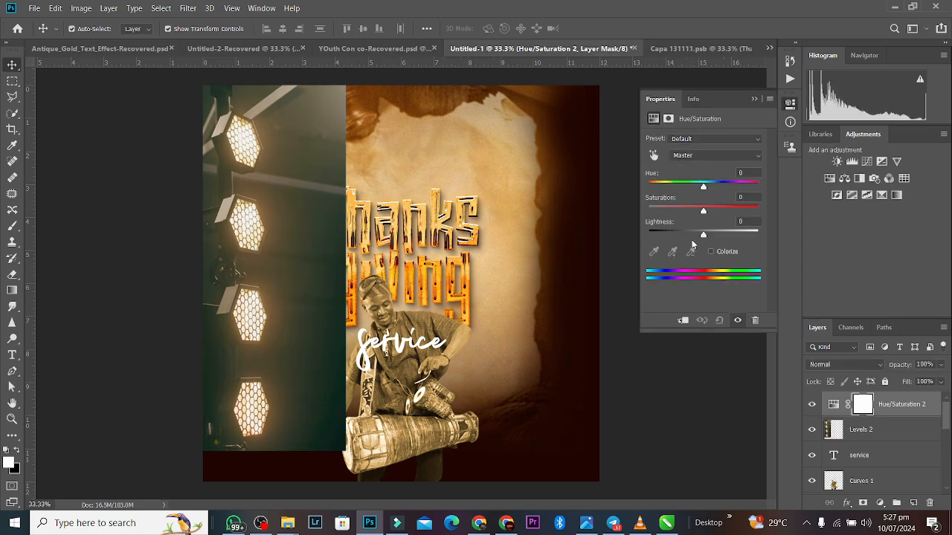
click(715, 252)
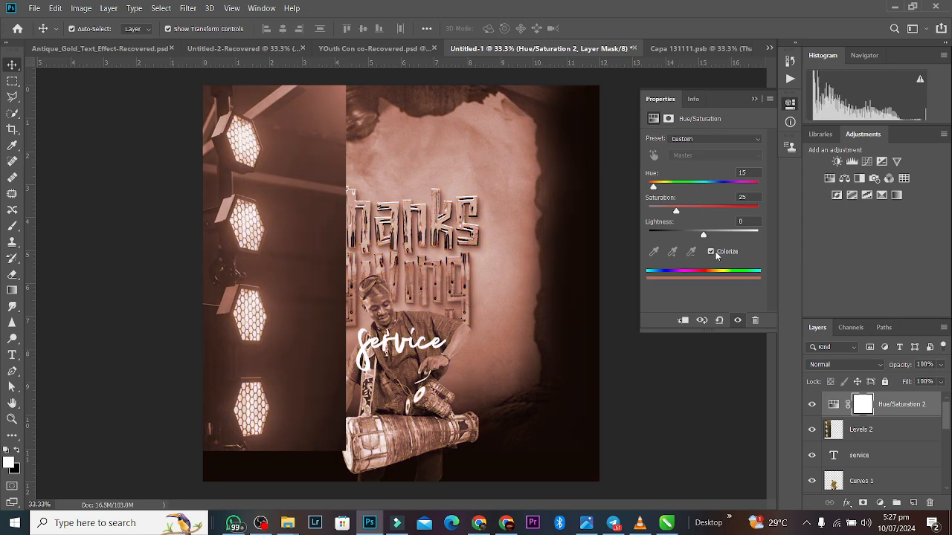
click(682, 319)
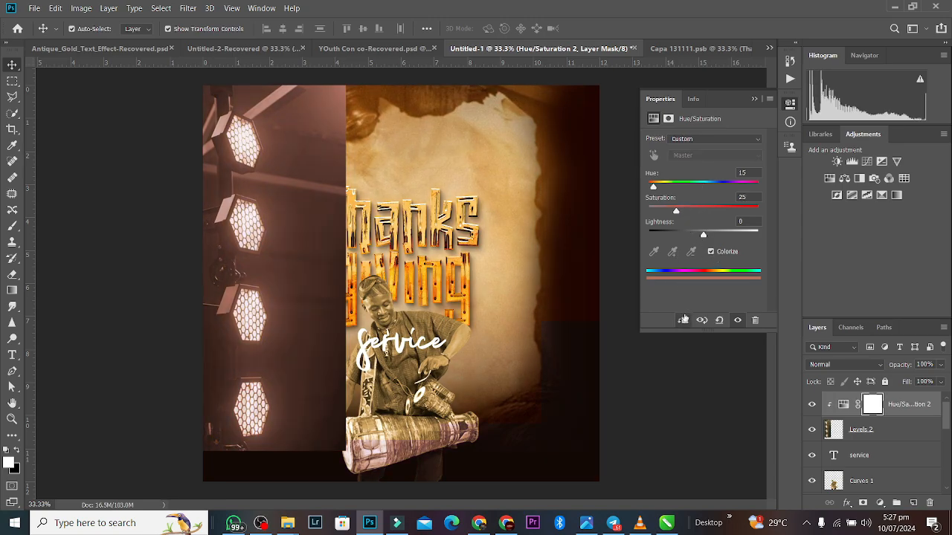
mouse_move(658, 190)
mouse_down()
mouse_move(676, 188)
mouse_move(662, 189)
mouse_up()
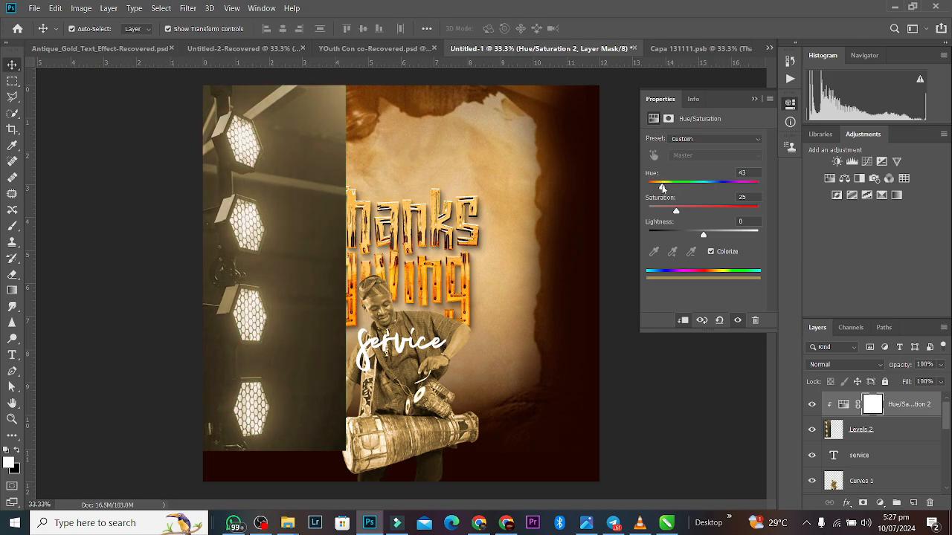
click(755, 97)
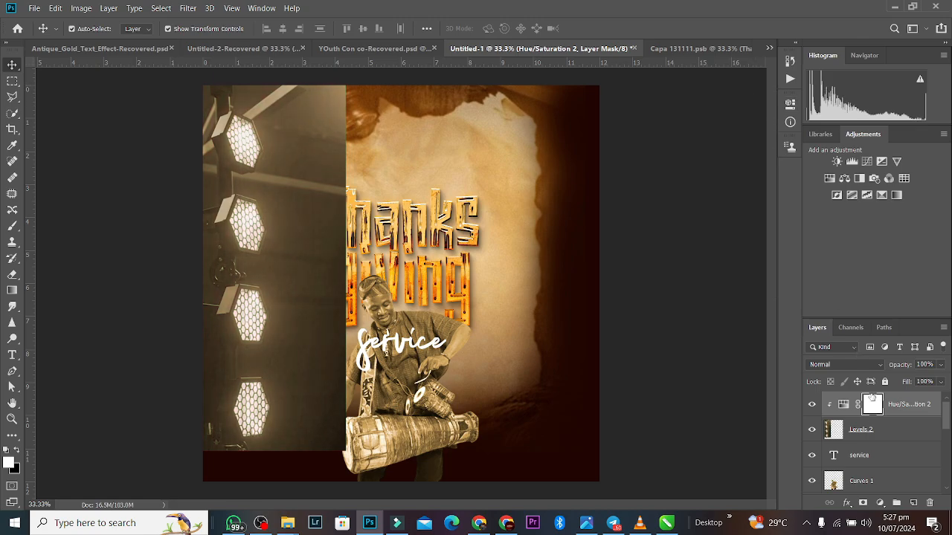
click(882, 429)
key(ctrl+e)
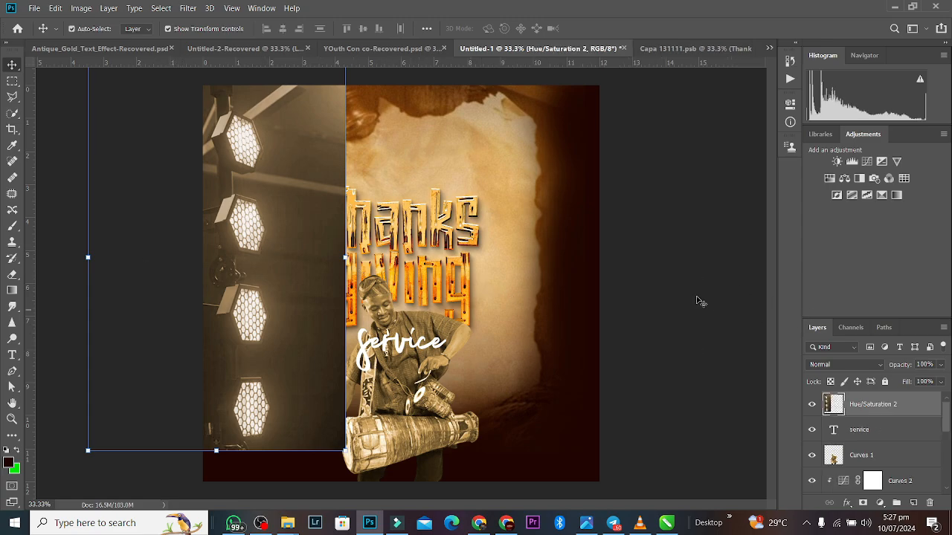
Set the stage-lights layer's blend mode to Screen and clip a Curves adjustment to it with the black point at input 51.
click(871, 365)
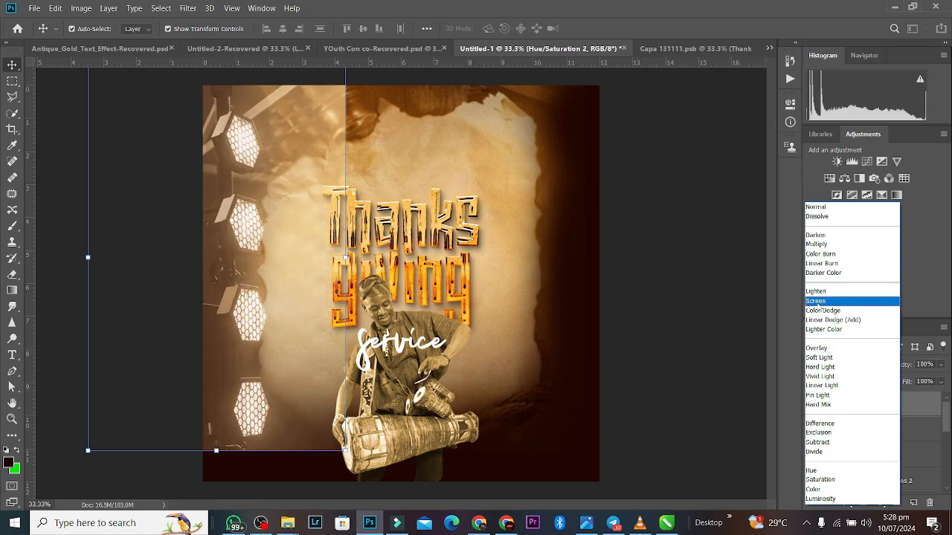
click(817, 304)
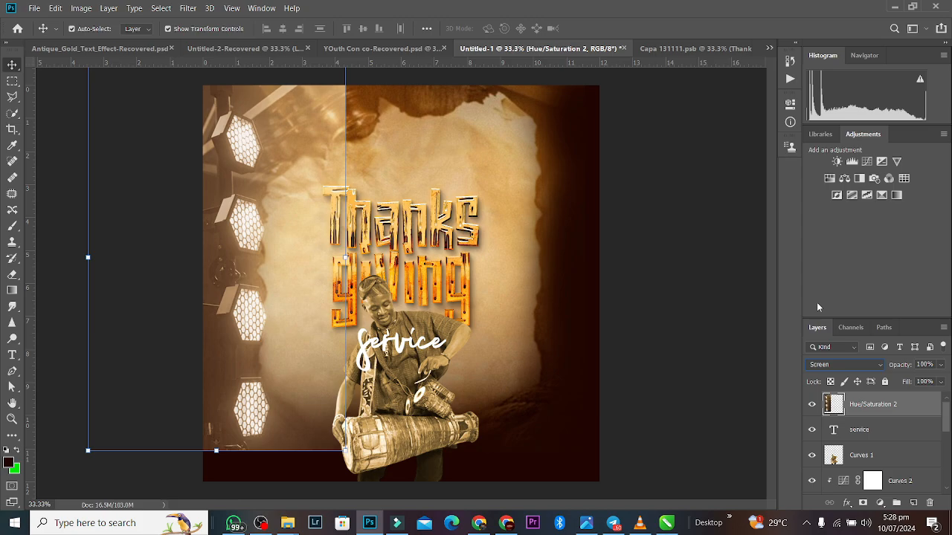
click(865, 163)
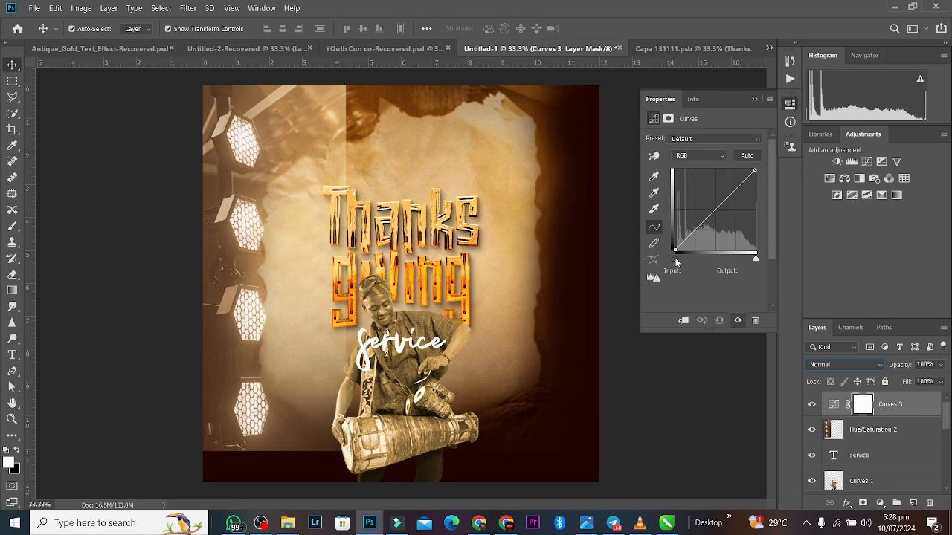
drag(676, 262, 687, 262)
click(684, 321)
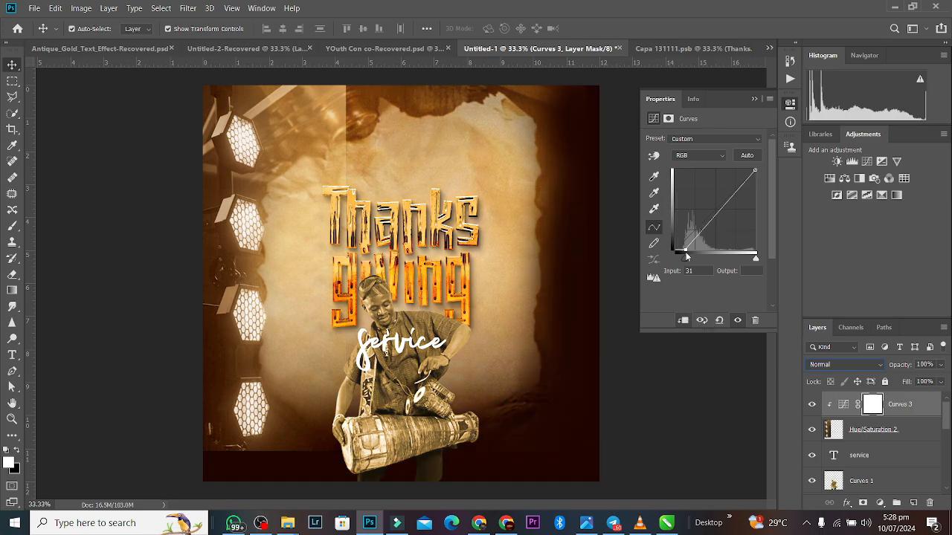
drag(687, 260, 692, 263)
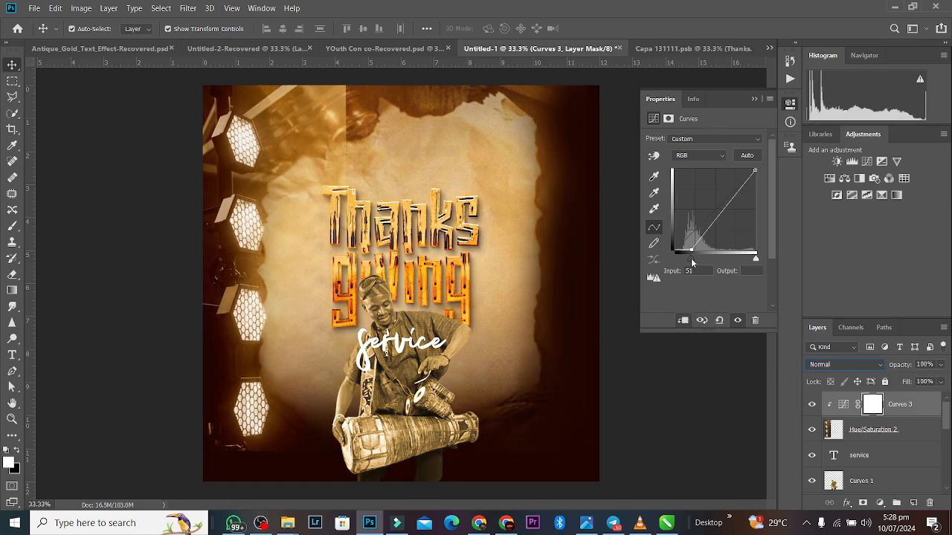
click(909, 430)
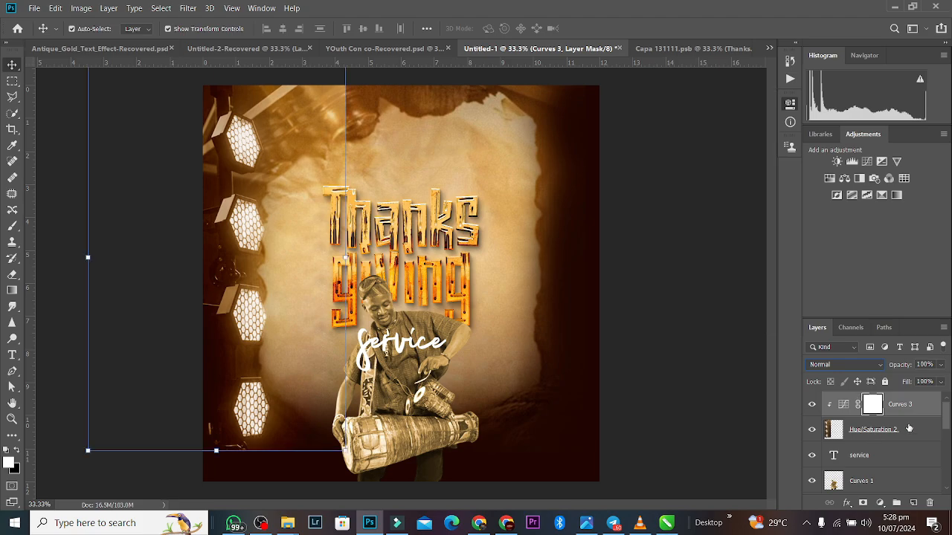
key(ctrl+e)
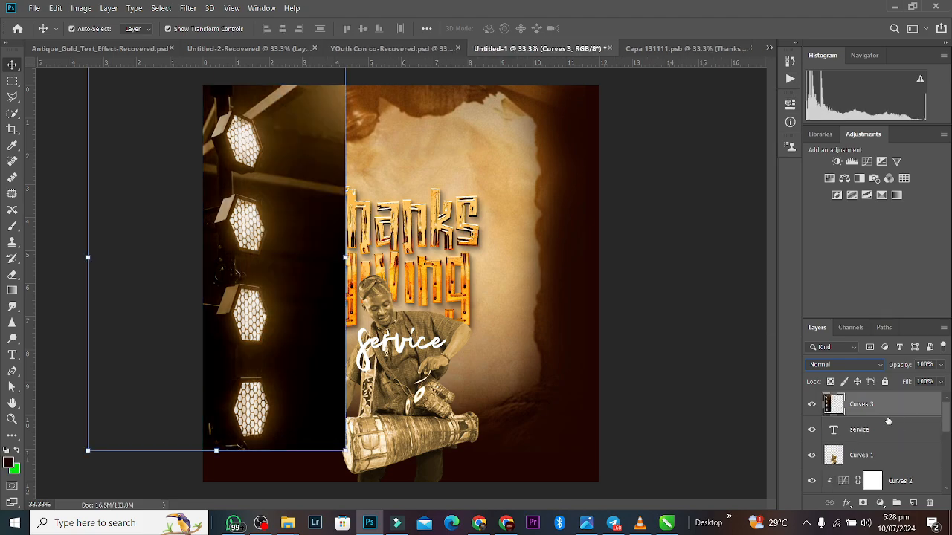
key(ctrl+z)
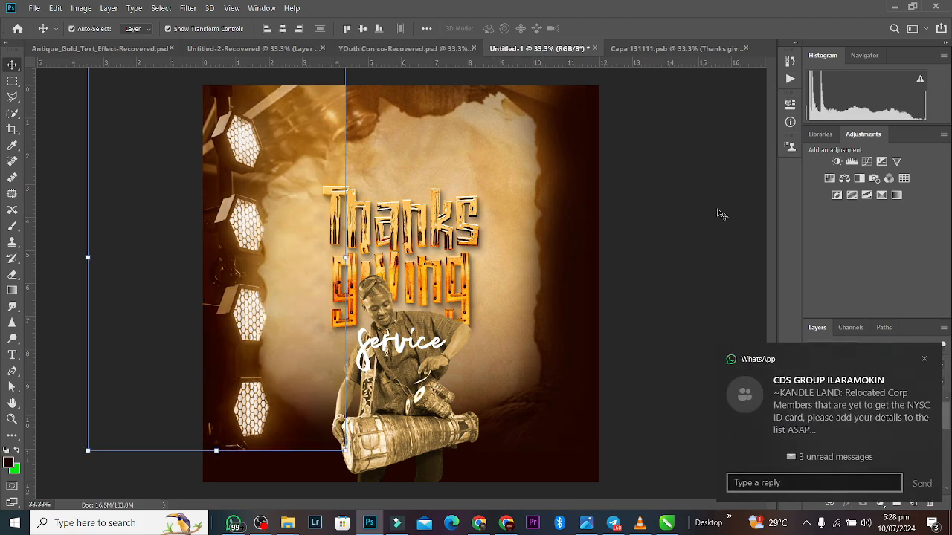
click(712, 194)
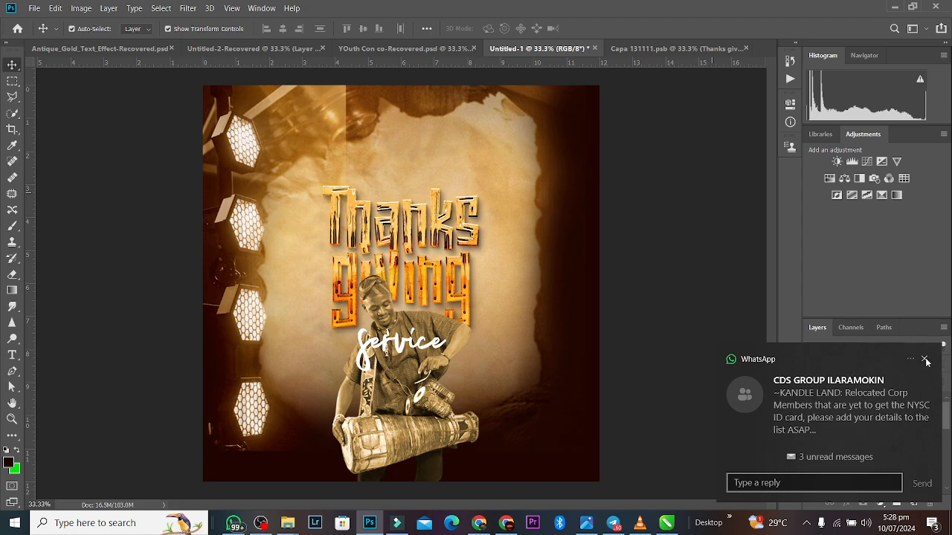
click(925, 360)
Merge the Curves adjustment into the stage-lights layer and set the merged layer's blend mode to Screen.
click(911, 404)
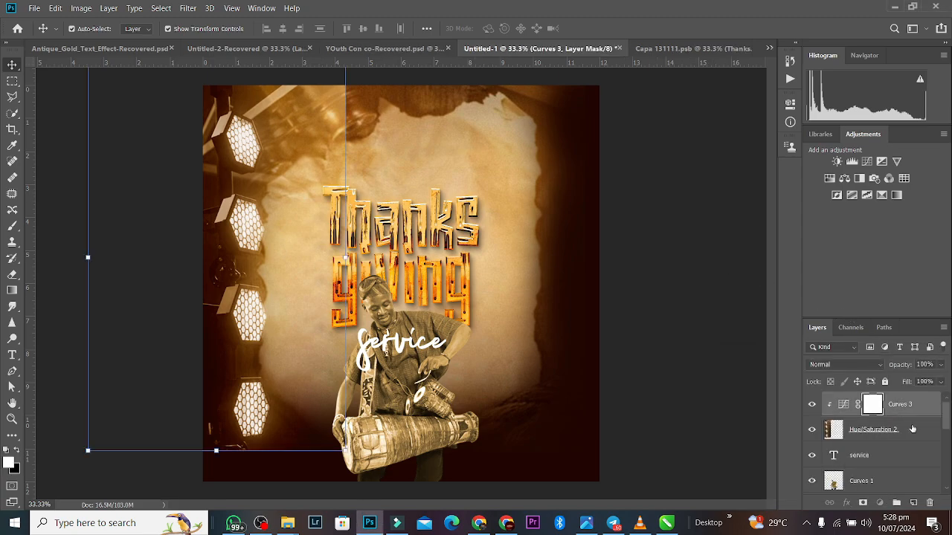
key(ctrl+e)
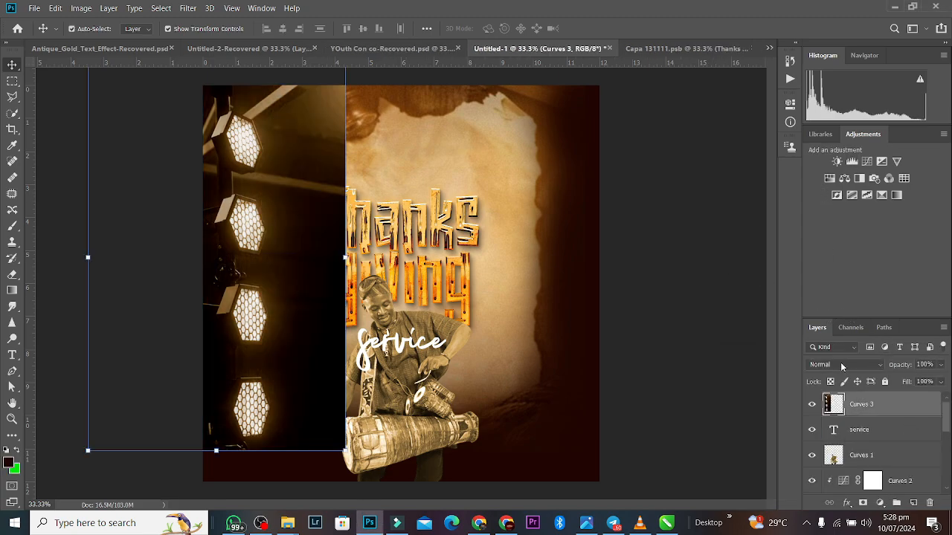
click(843, 365)
click(831, 308)
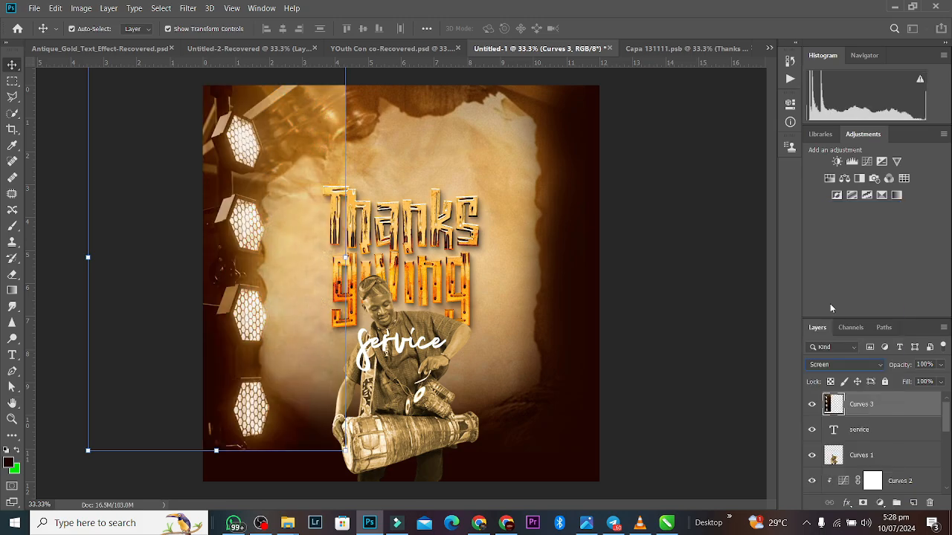
Add a layer mask to the stage-lights layer and fade its hard inner and lower edges with the soft Eraser.
click(863, 503)
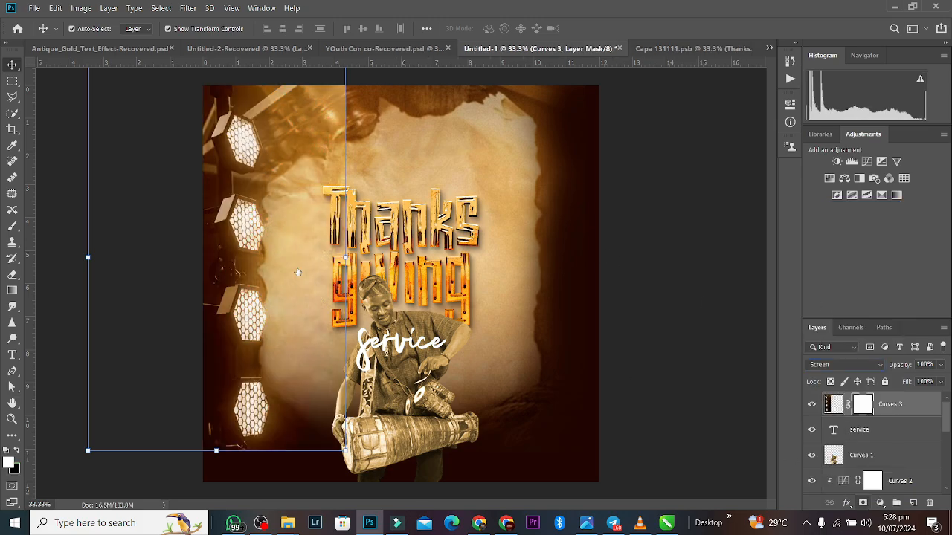
click(12, 274)
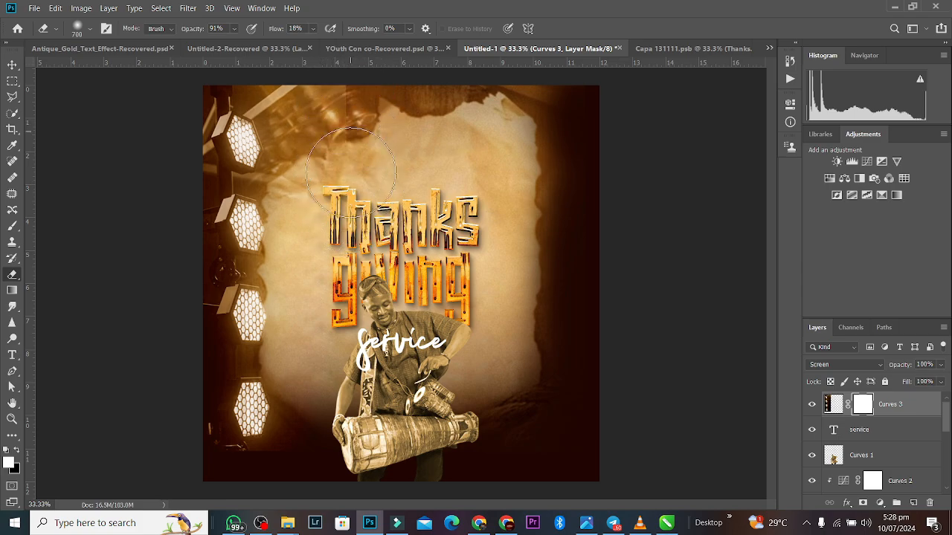
mouse_move(346, 421)
mouse_down()
mouse_move(259, 469)
mouse_move(275, 486)
mouse_move(311, 467)
mouse_move(198, 451)
mouse_move(218, 461)
mouse_move(206, 463)
mouse_move(285, 462)
mouse_move(178, 443)
mouse_move(153, 461)
mouse_move(236, 437)
mouse_up()
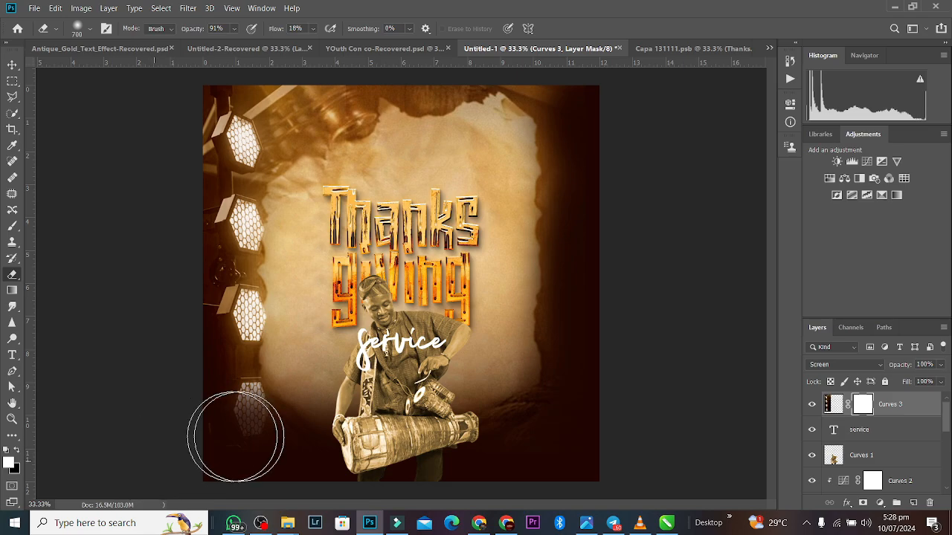
Duplicate the masked stage-lights layer and group it with its duplicate.
click(12, 64)
key(ctrl+j)
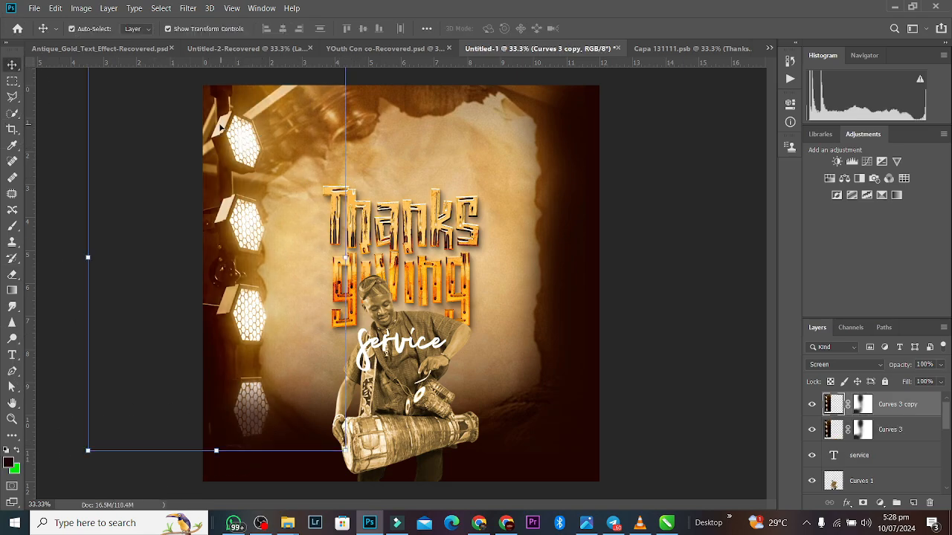
shift+click(900, 431)
key(ctrl+g)
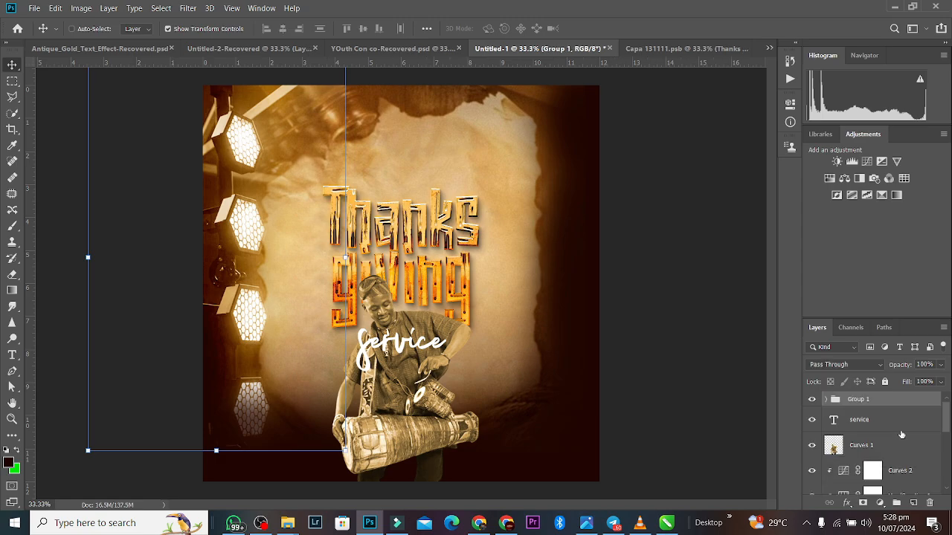
Duplicate the stage-lights group, flip the duplicate horizontally and place it along the flyer's right edge to mirror the left lights.
key(ctrl+j)
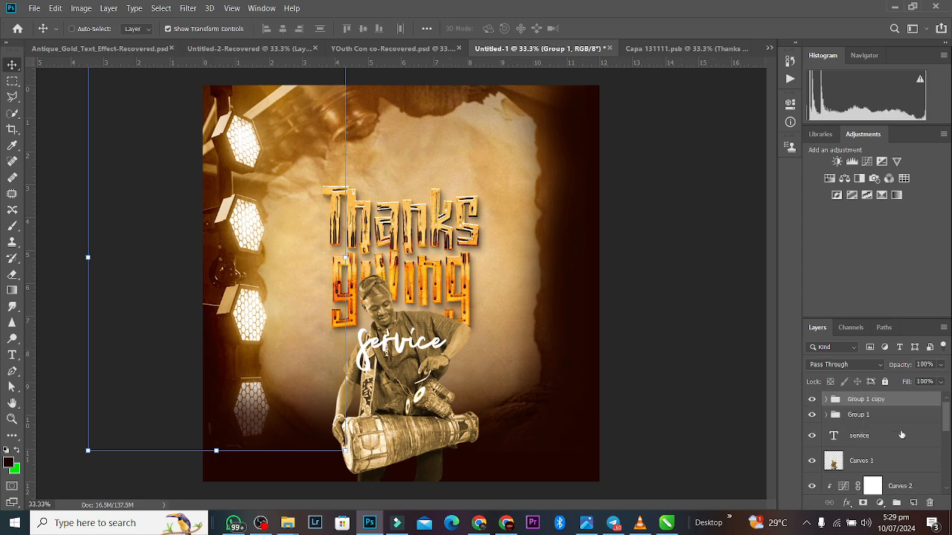
key(ctrl+t)
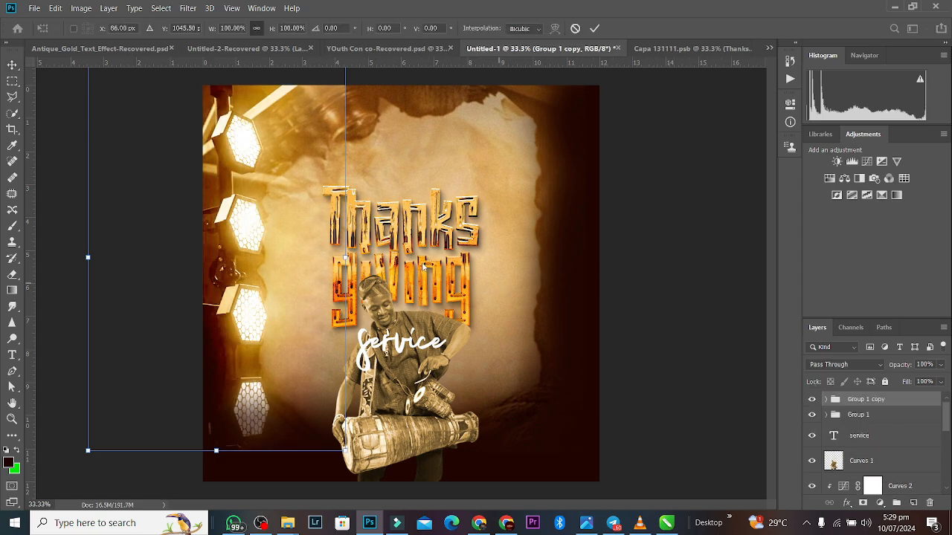
drag(266, 196, 577, 203)
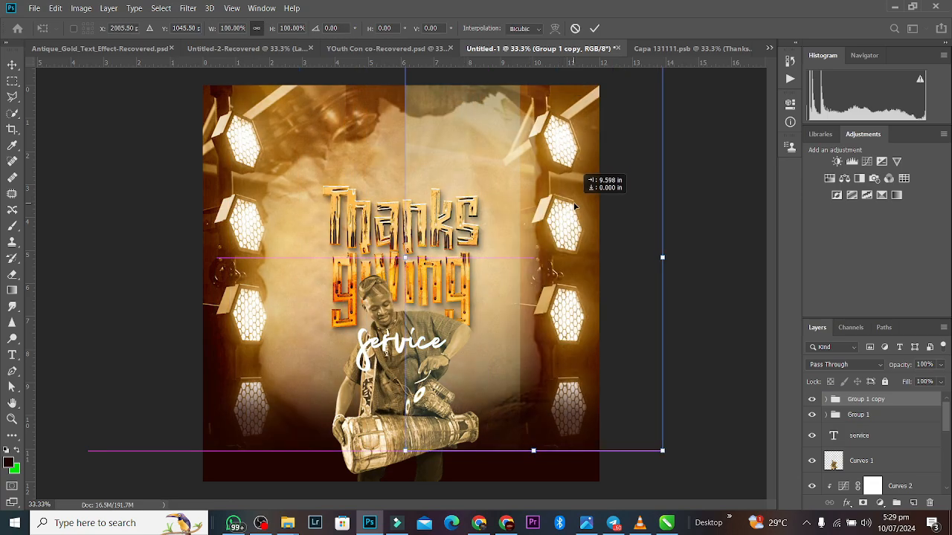
right_click(577, 206)
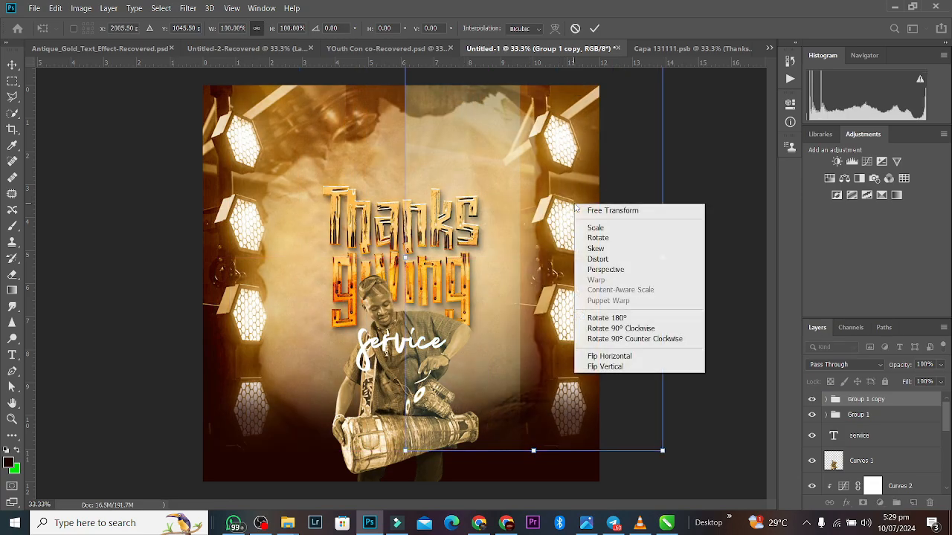
click(599, 356)
drag(518, 276, 571, 281)
click(594, 28)
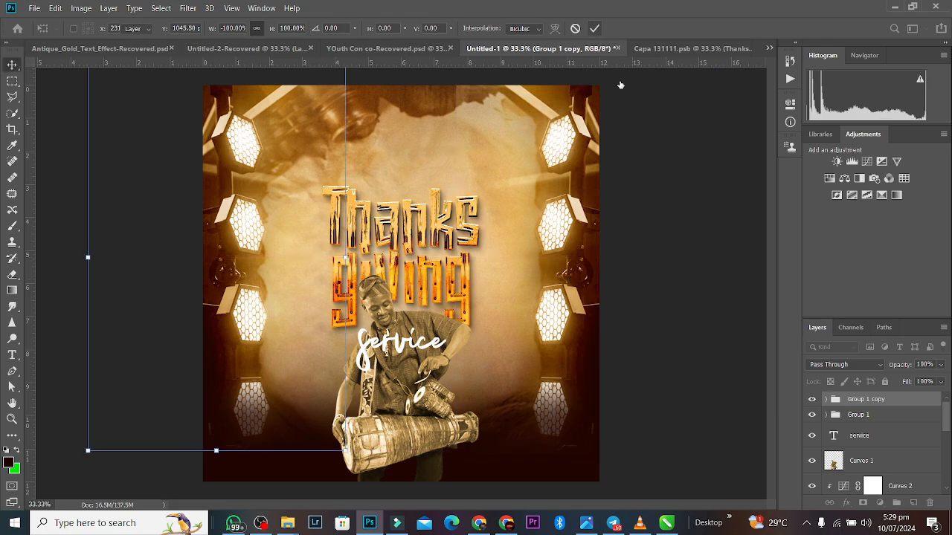
click(686, 181)
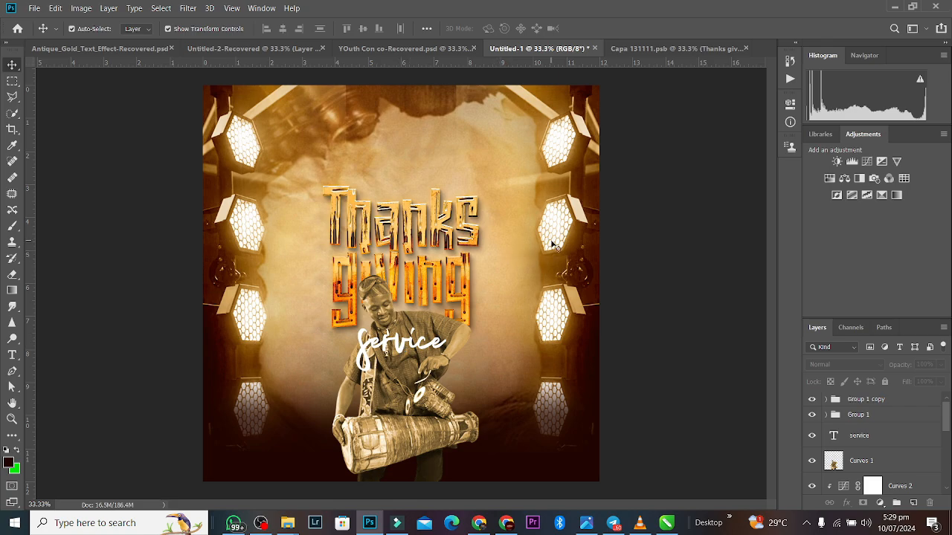
click(910, 402)
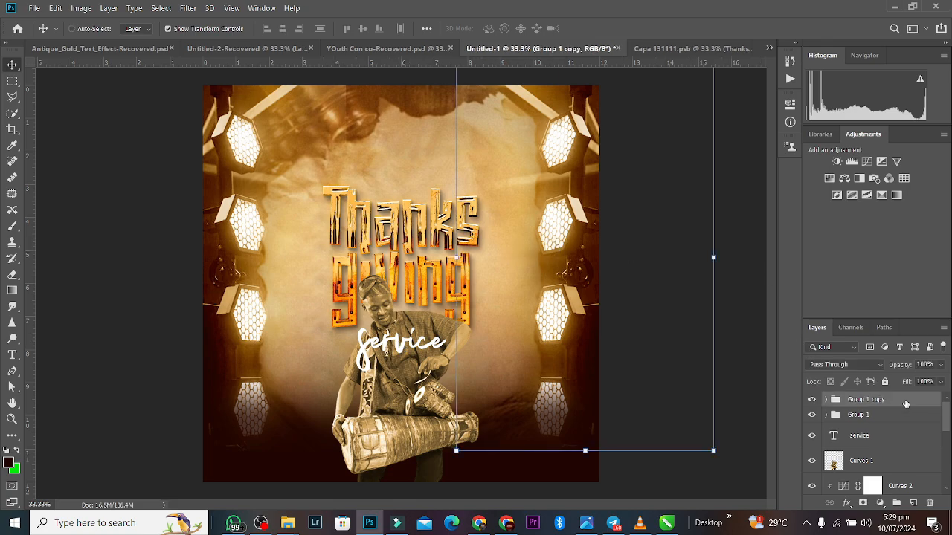
key(ctrl+e)
key(ctrl+z)
click(748, 255)
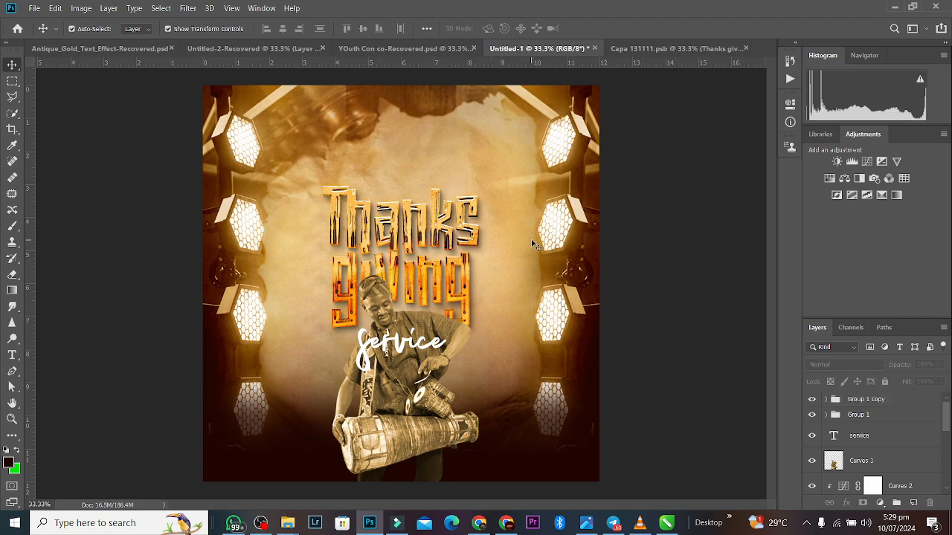
Fade the upper inner area of the left group's top stage-lights layer on its mask with the soft Eraser.
click(342, 101)
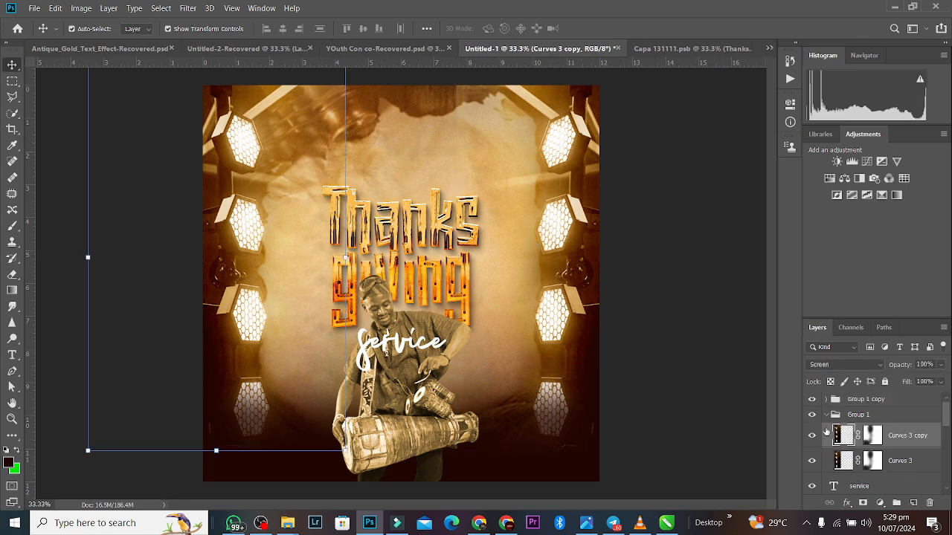
click(867, 433)
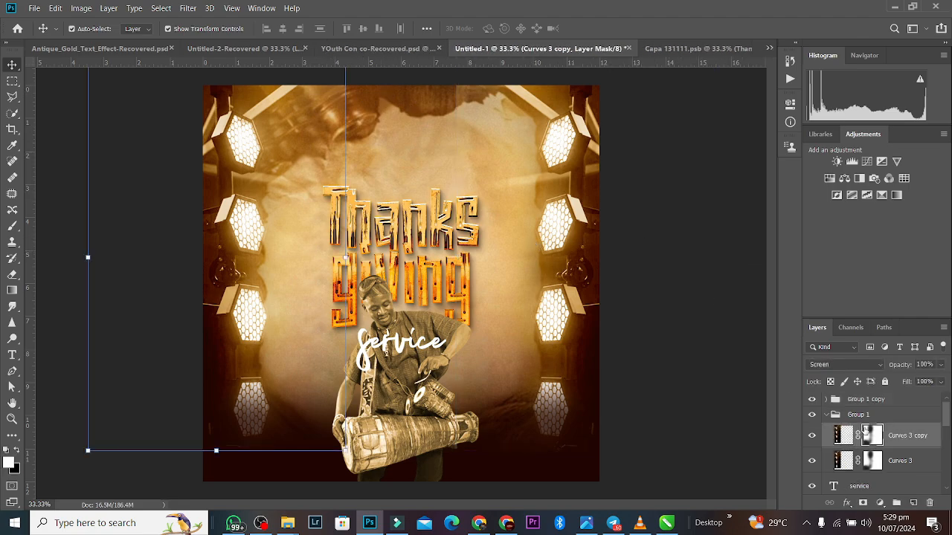
click(12, 274)
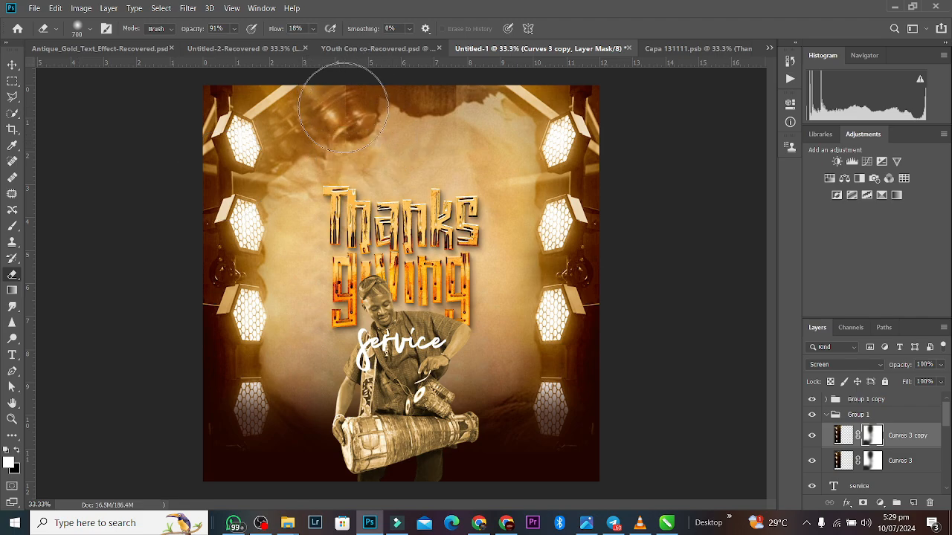
mouse_move(343, 108)
mouse_down()
mouse_move(347, 73)
mouse_move(355, 134)
mouse_up()
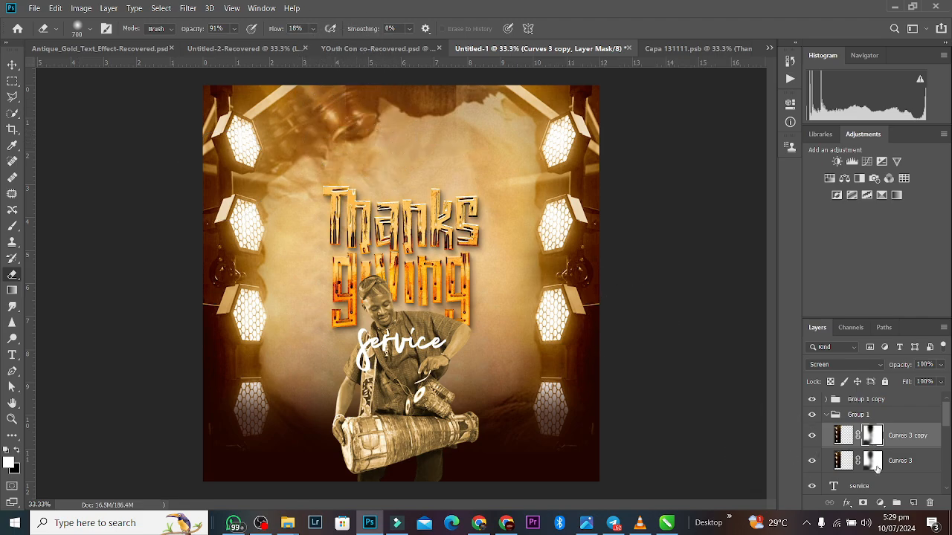
drag(873, 439, 875, 463)
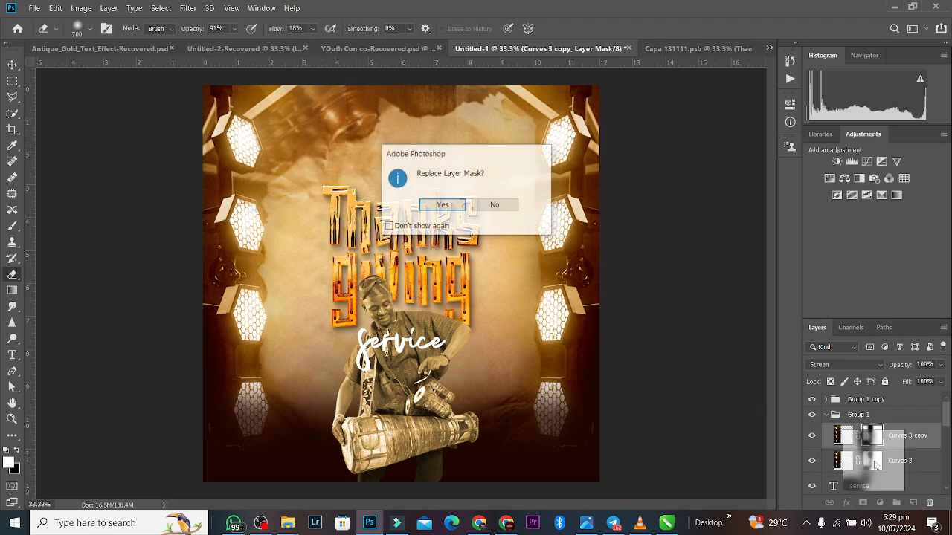
click(439, 206)
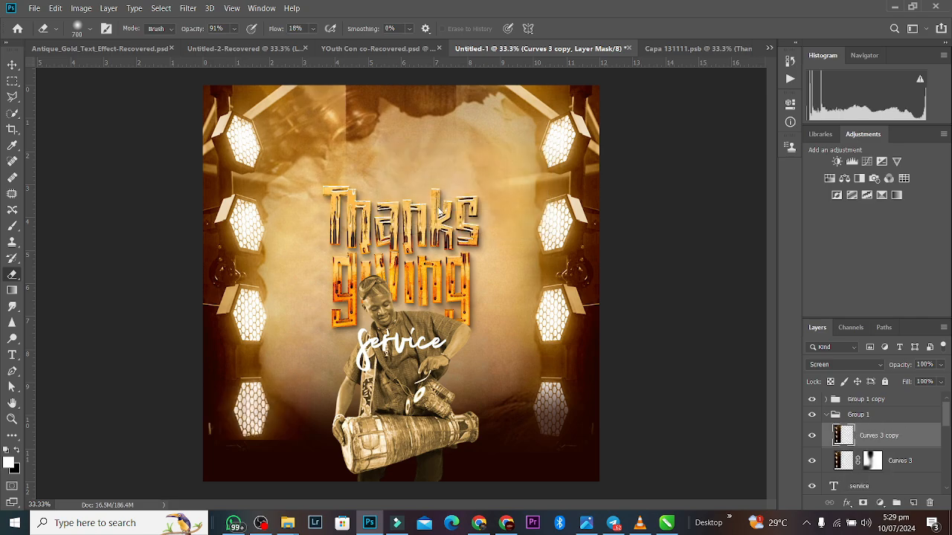
key(ctrl+z)
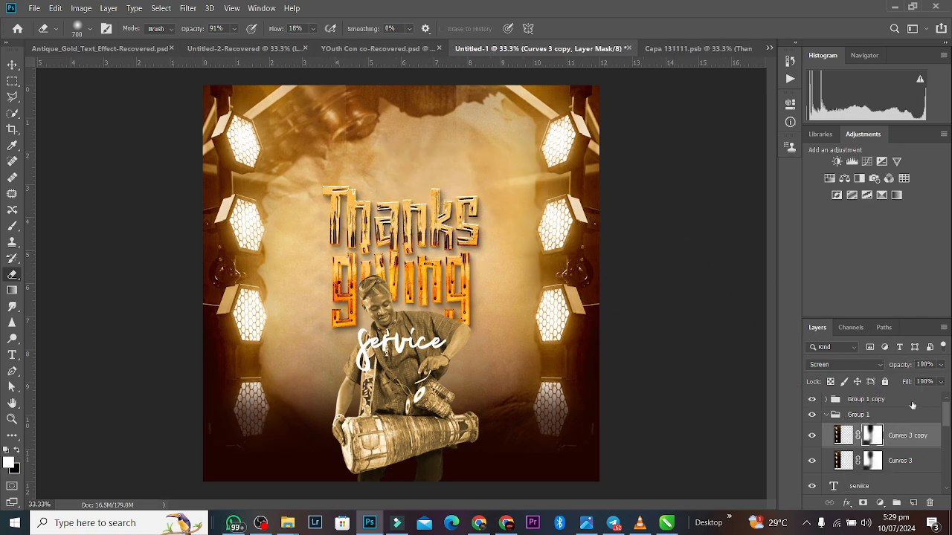
Fade the upper inner area of the left group's lower stage-lights layer on its mask with the soft Eraser.
click(873, 461)
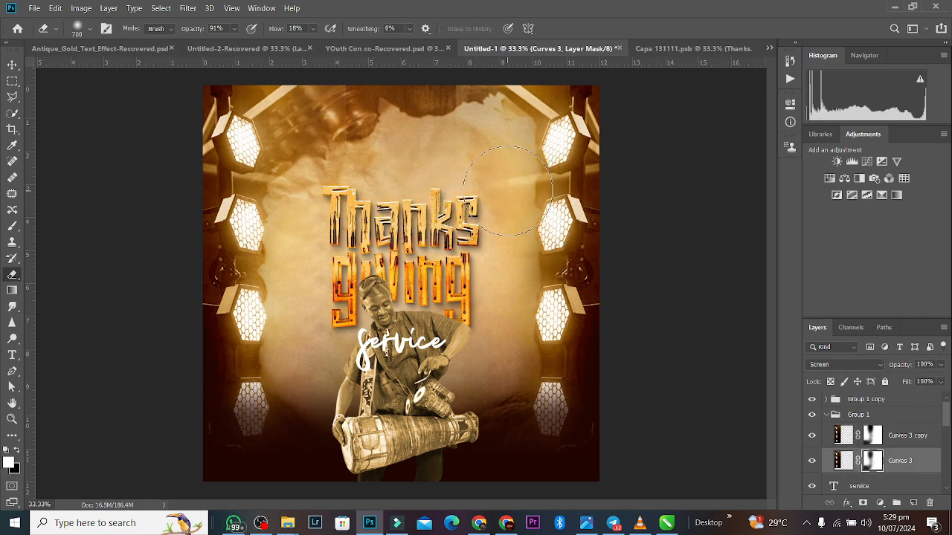
mouse_move(338, 135)
mouse_down()
mouse_move(334, 101)
mouse_move(334, 112)
mouse_up()
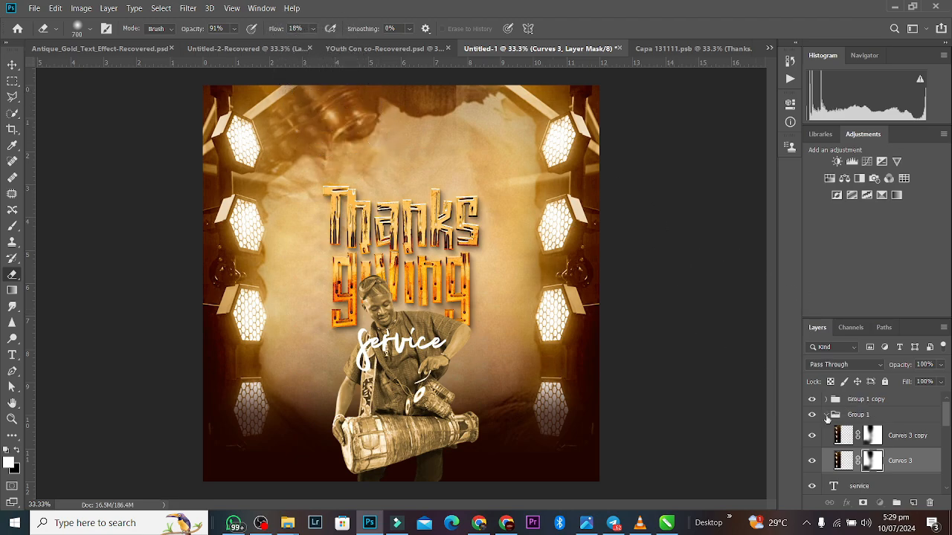
click(827, 415)
Fade the inner edge of the mirrored group's lower stage-lights layer on its mask with the soft Eraser.
click(826, 400)
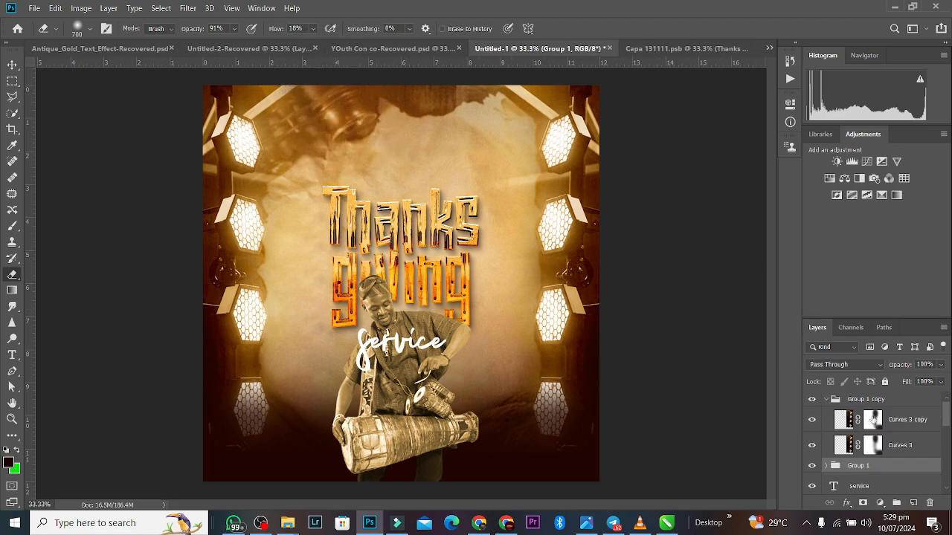
click(873, 420)
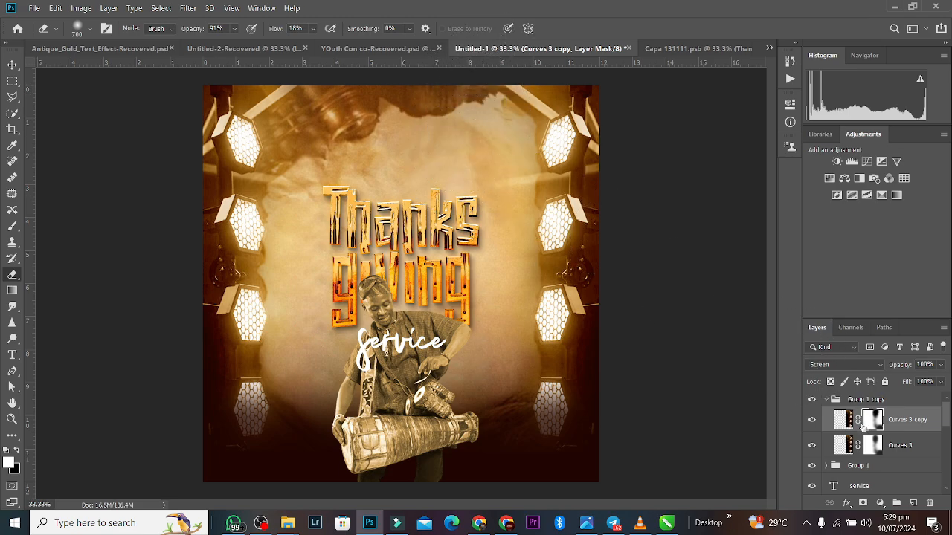
click(873, 445)
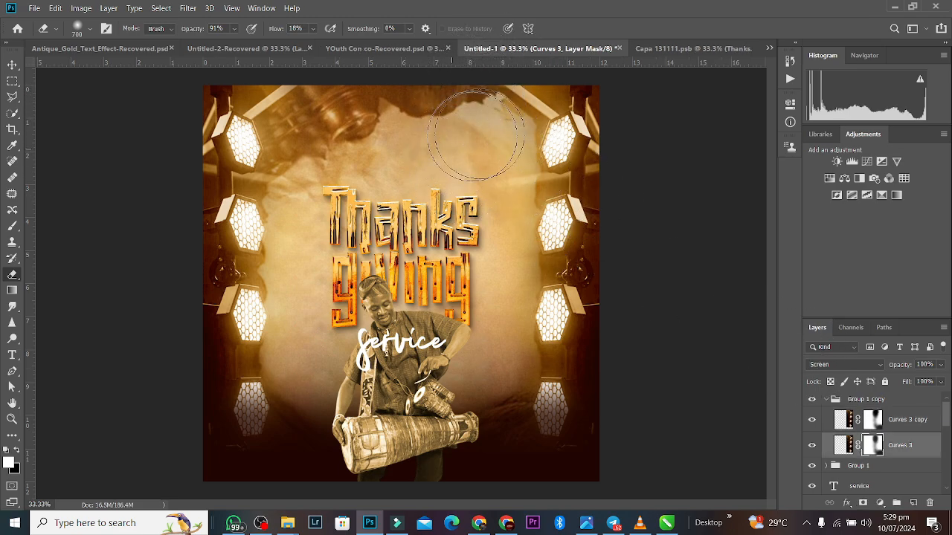
mouse_move(476, 135)
mouse_down()
mouse_move(441, 149)
mouse_move(421, 206)
mouse_up()
click(825, 400)
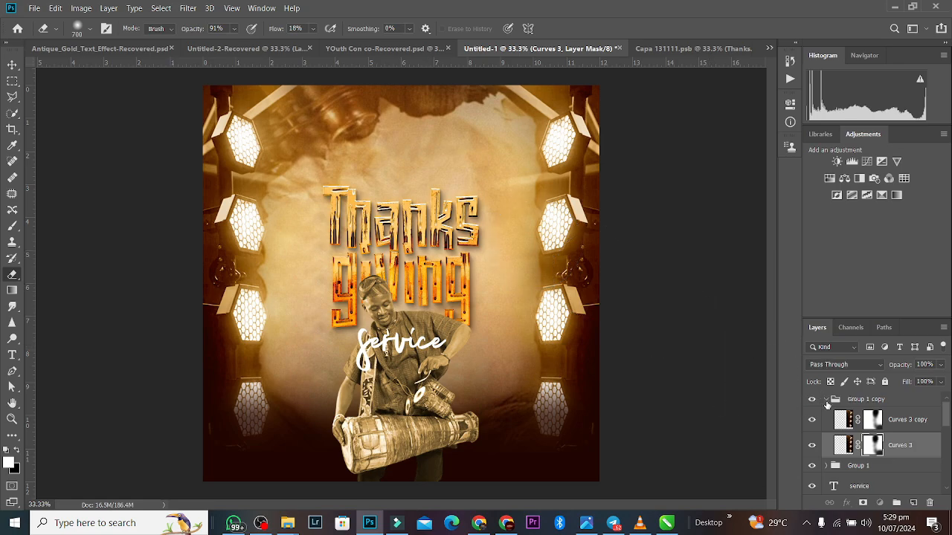
click(12, 65)
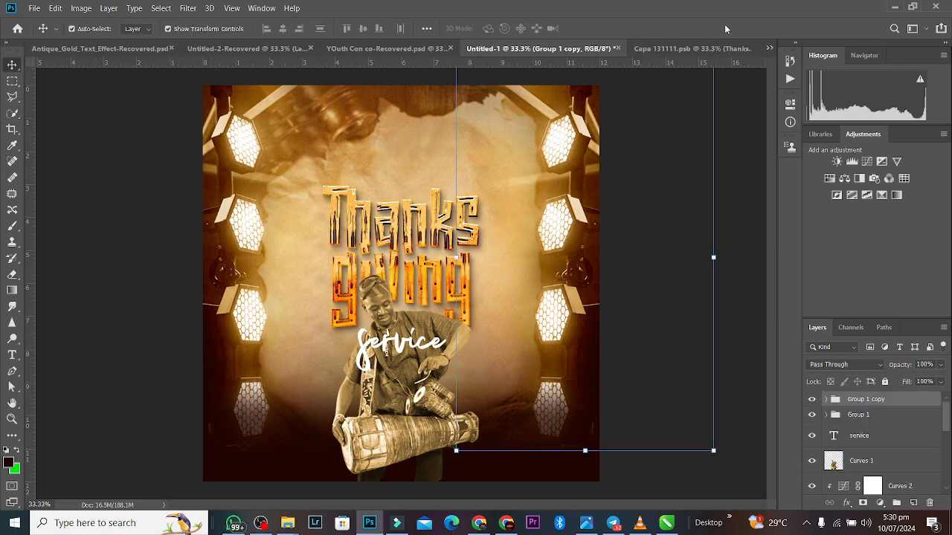
click(750, 187)
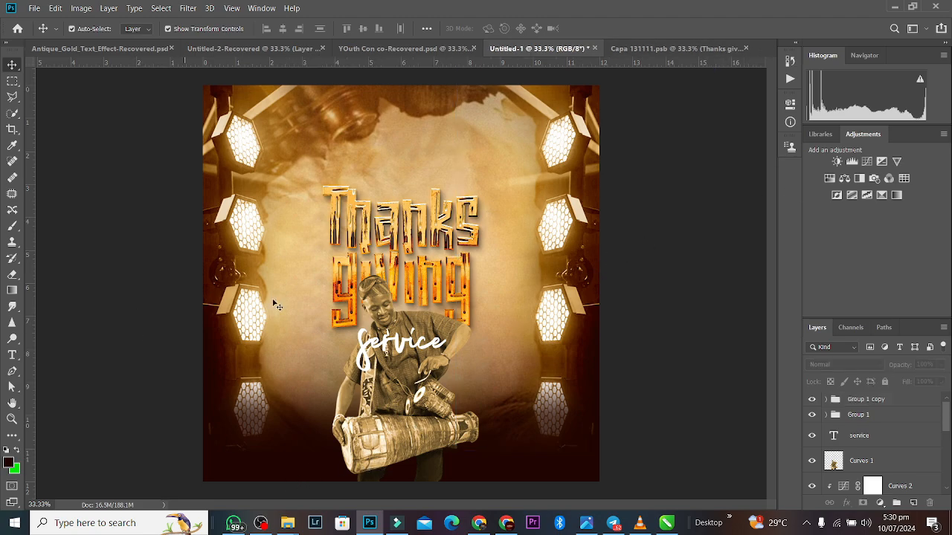
Clip a Levels adjustment to the drummer layer and set its midtone input to 0.84.
key(ctrl+minus)
key(ctrl+plus)
click(384, 355)
click(404, 416)
key(ctrl+plus)
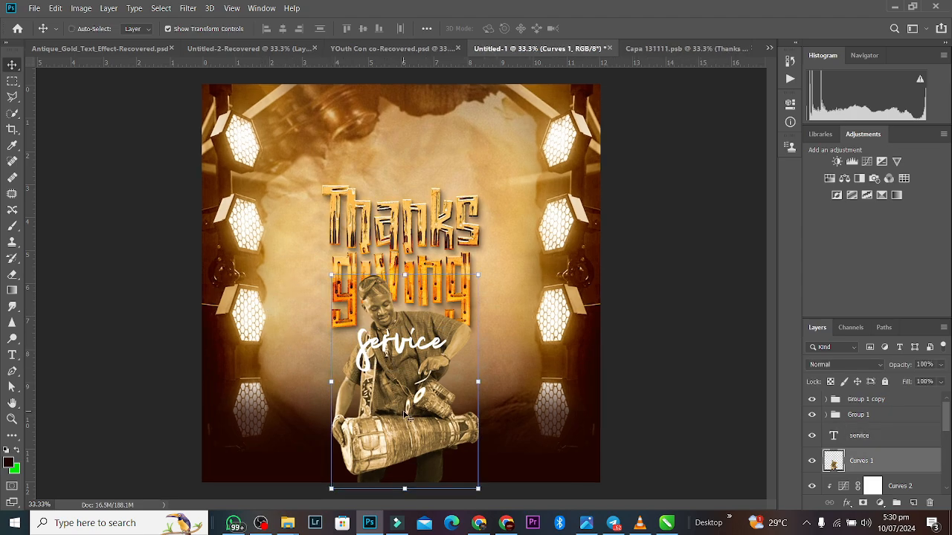
key(ctrl+plus)
drag(772, 227, 772, 241)
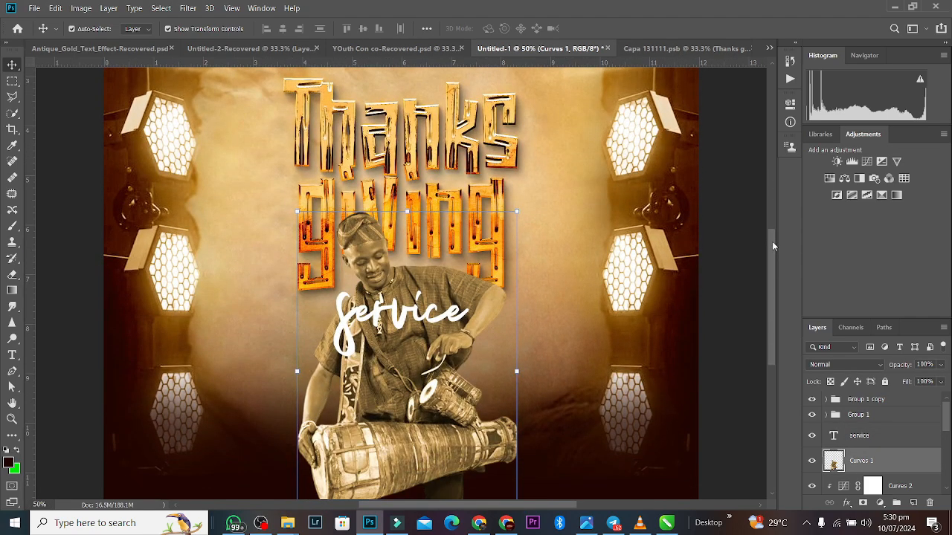
click(854, 162)
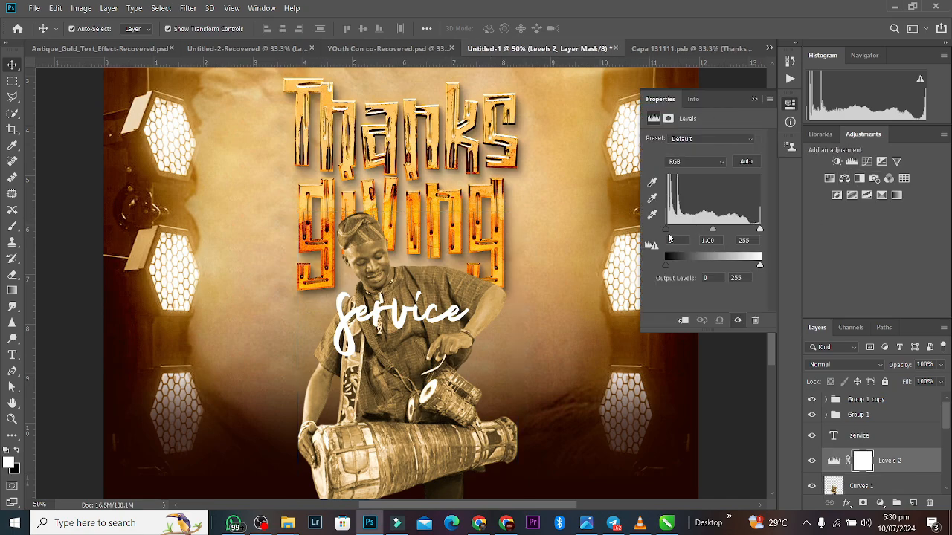
drag(715, 231, 718, 232)
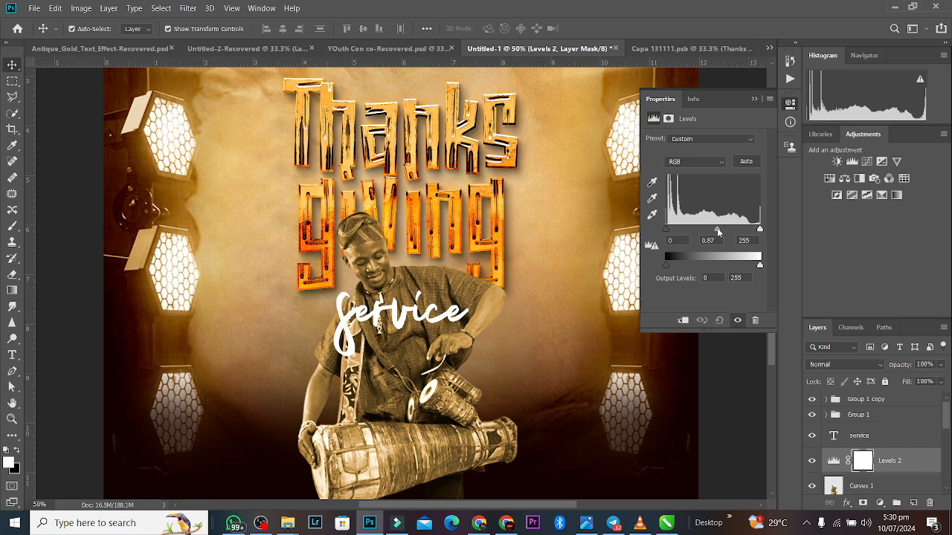
click(683, 321)
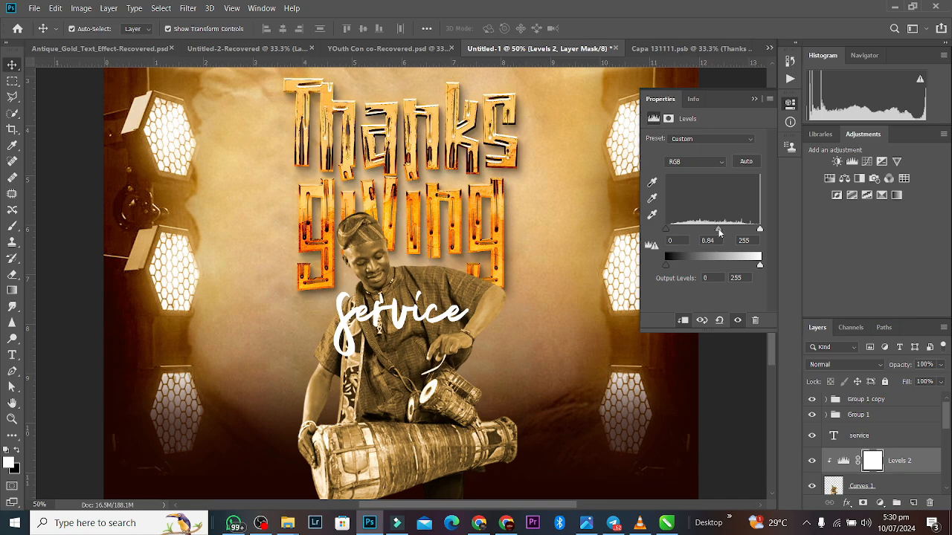
click(755, 99)
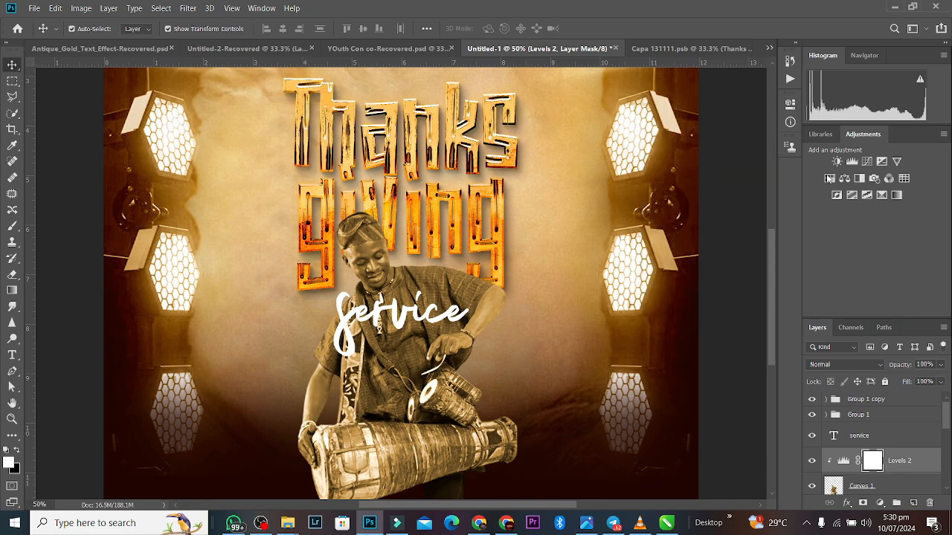
Clip a Hue/Saturation adjustment to the drummer layer and set its saturation to -33.
click(844, 179)
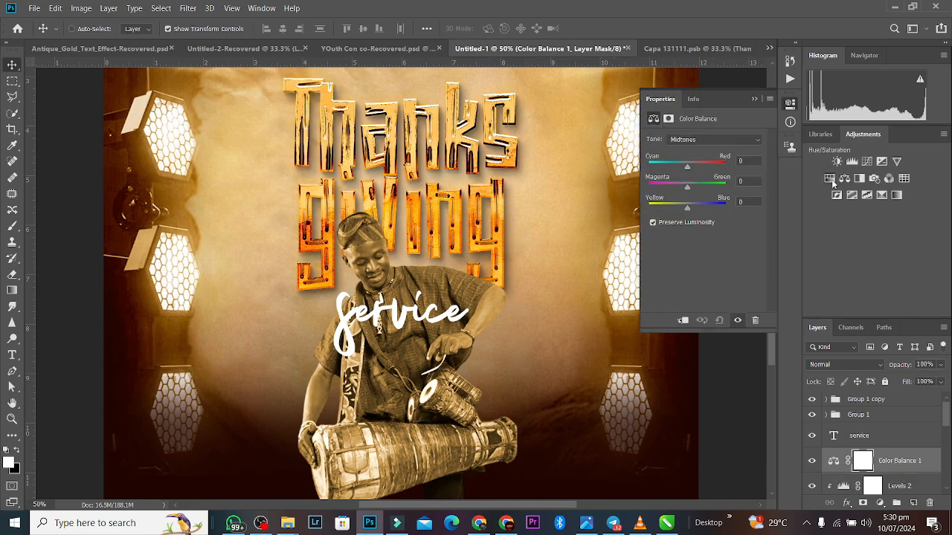
click(830, 179)
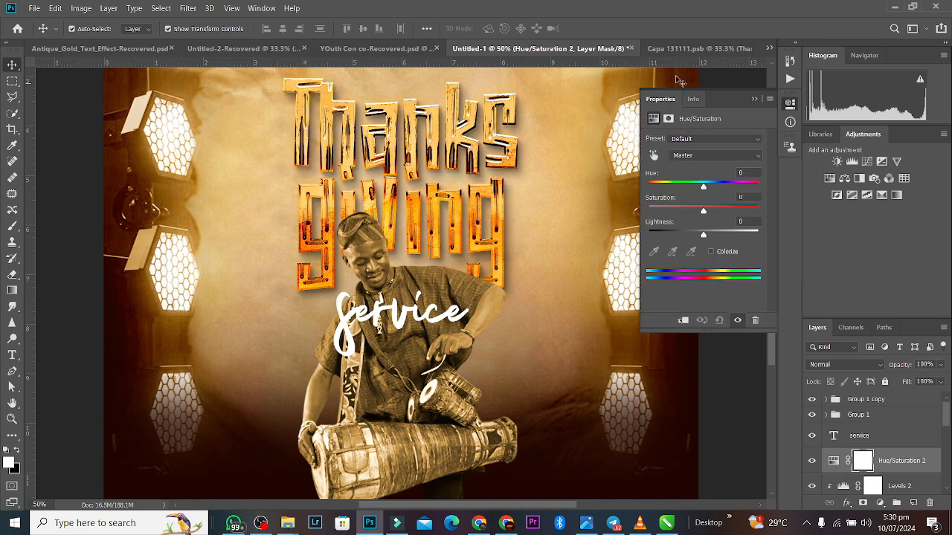
click(683, 321)
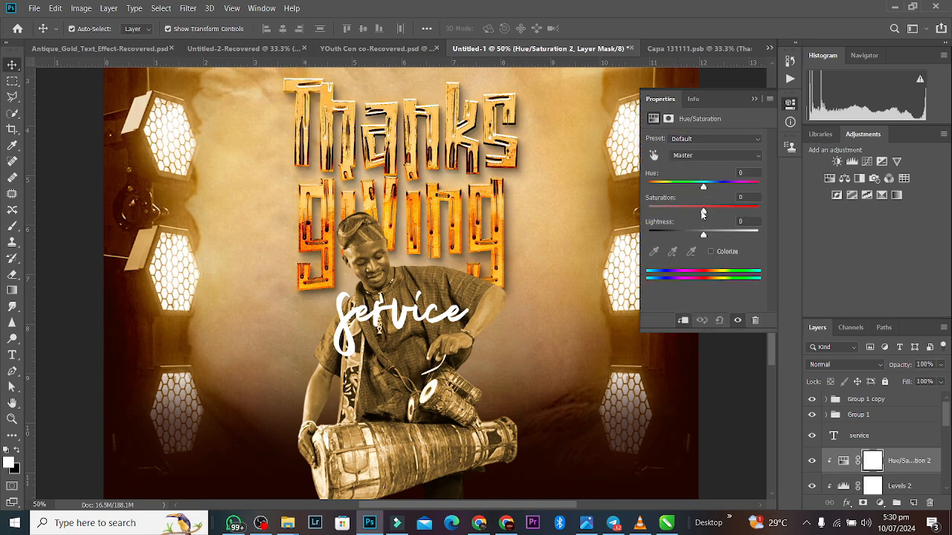
drag(703, 214, 684, 217)
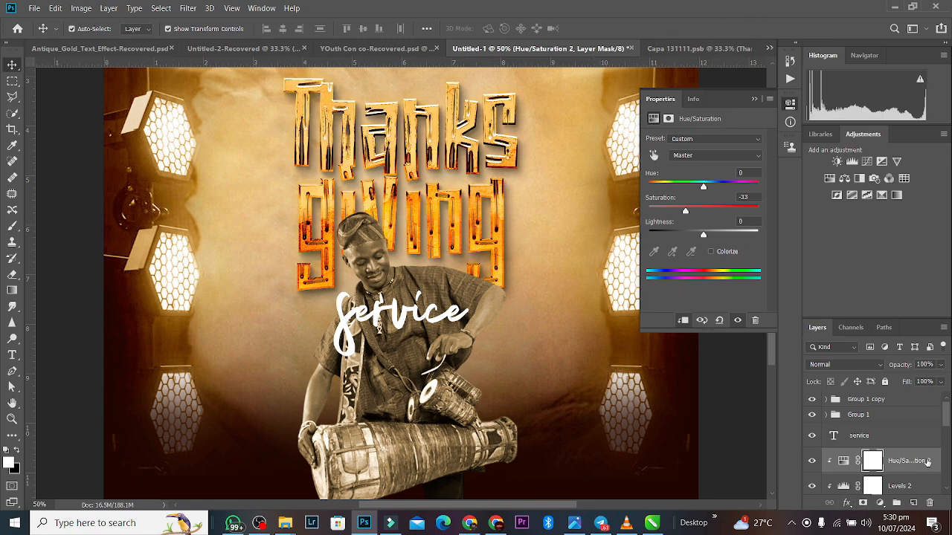
Add a new layer clipped directly to the drummer layer and activate the Brush tool.
drag(945, 426, 947, 441)
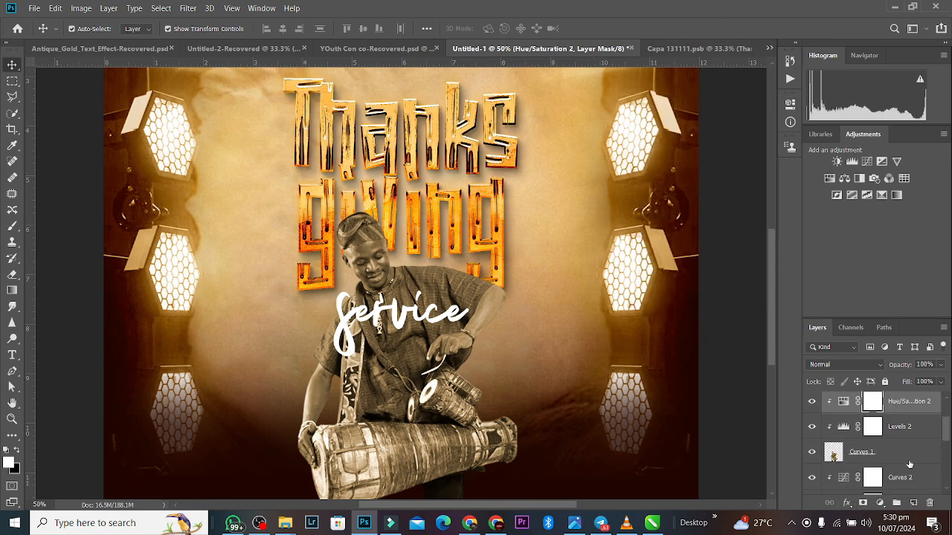
click(903, 454)
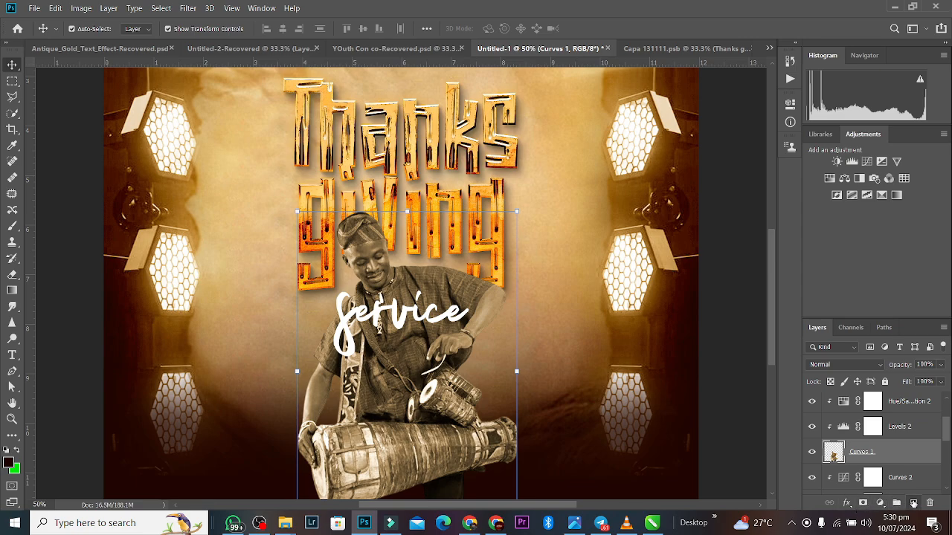
click(914, 503)
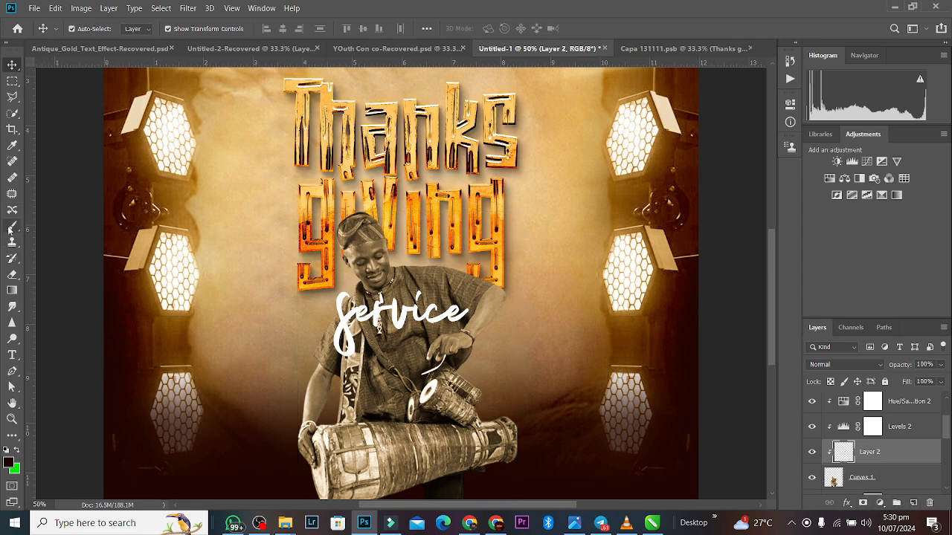
click(10, 228)
Set the foreground colour to light orange f4b259, based on a gold sampled from the title lettering.
click(8, 464)
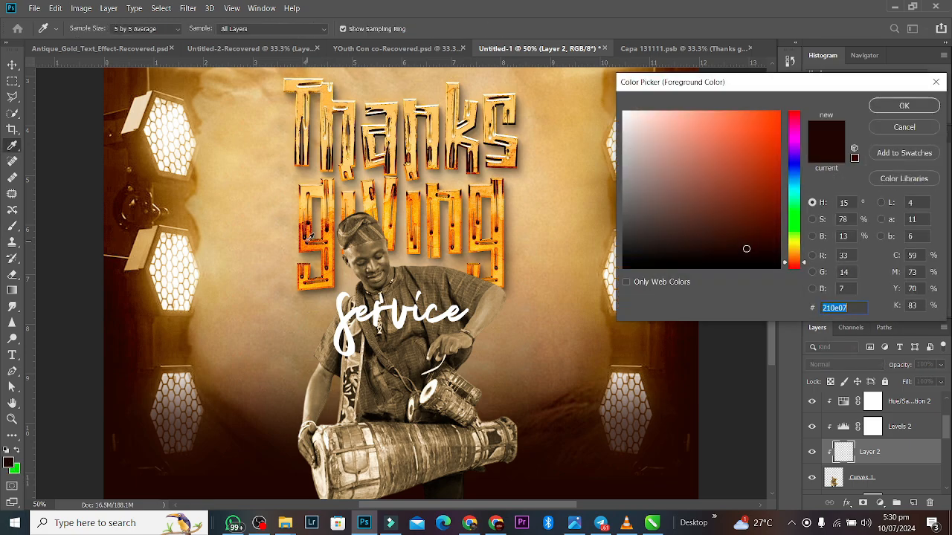
click(309, 193)
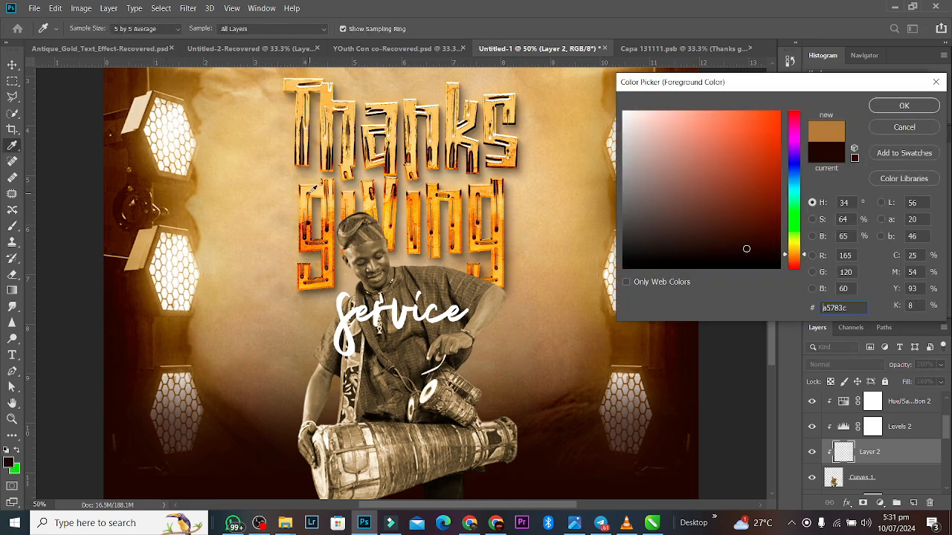
click(723, 117)
click(879, 108)
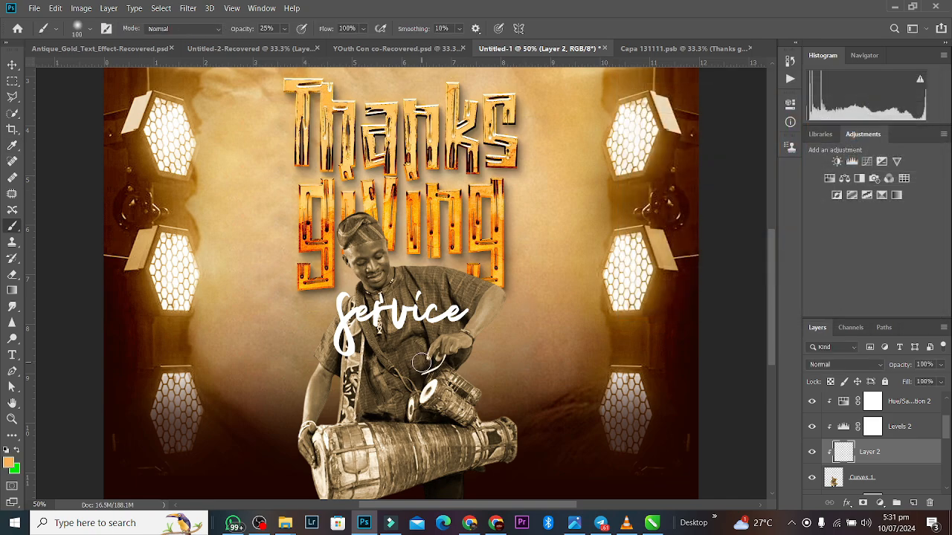
Change the foreground colour to a bright yellow with a hue of 47°.
key(ctrl+plus)
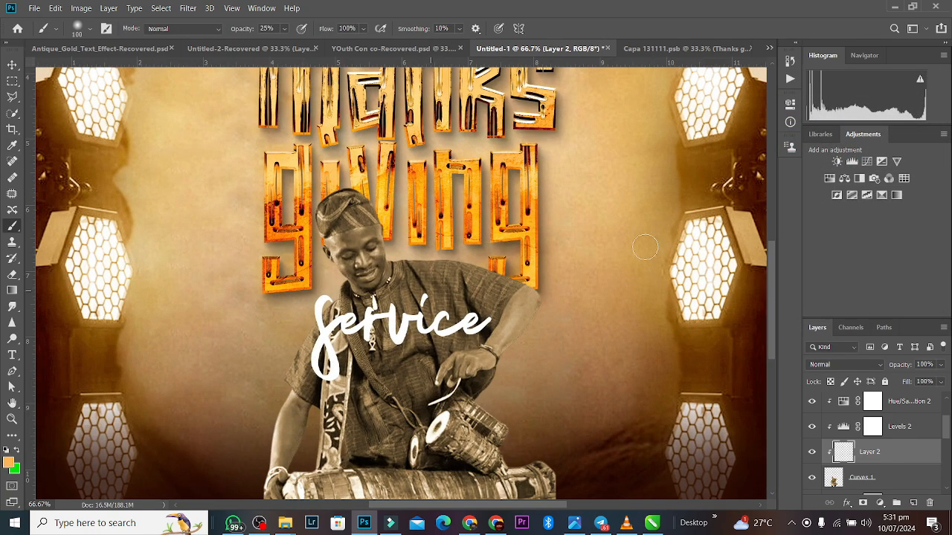
mouse_move(772, 285)
mouse_down()
mouse_move(772, 239)
mouse_move(768, 357)
mouse_move(762, 314)
mouse_up()
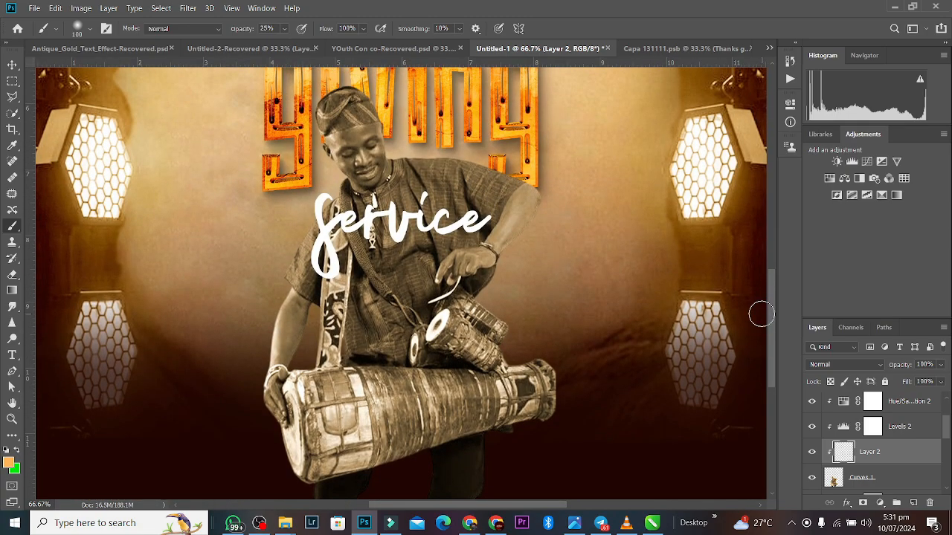
key(ctrl+plus)
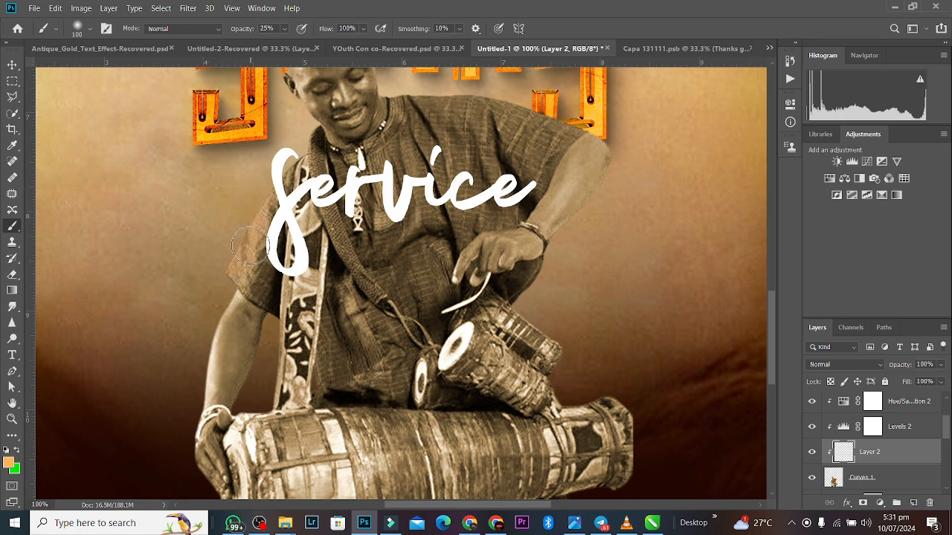
click(8, 463)
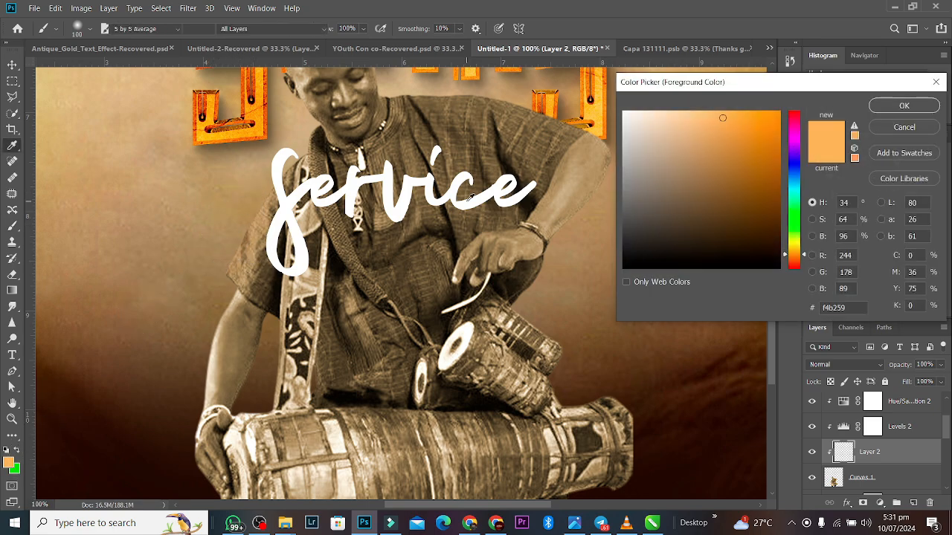
drag(801, 257, 805, 251)
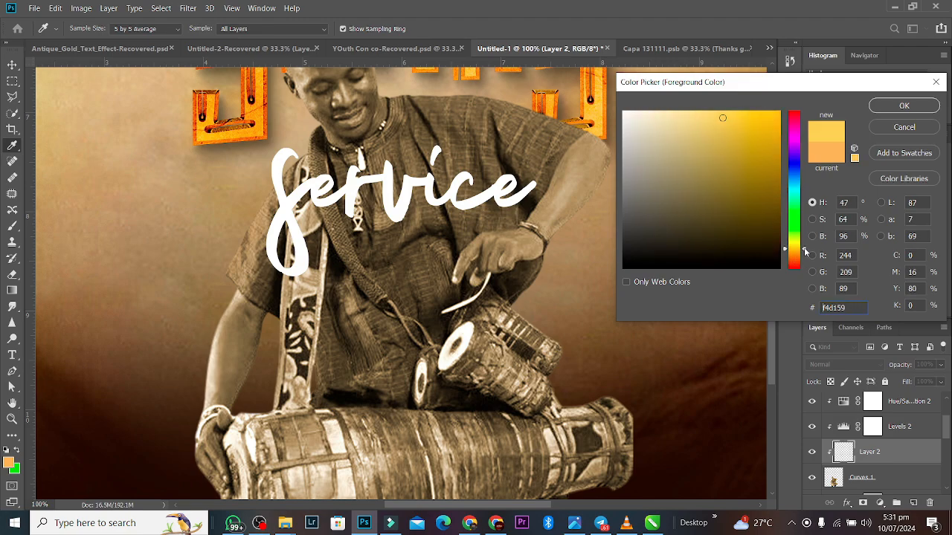
click(720, 111)
click(906, 107)
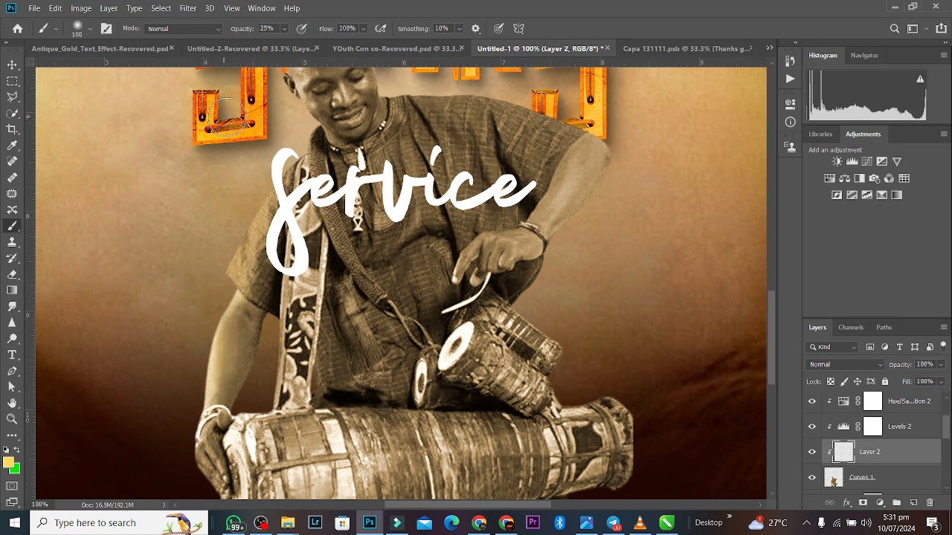
Set the brush opacity to 61% and the drummer's clipped paint layer to Overlay blending.
click(285, 29)
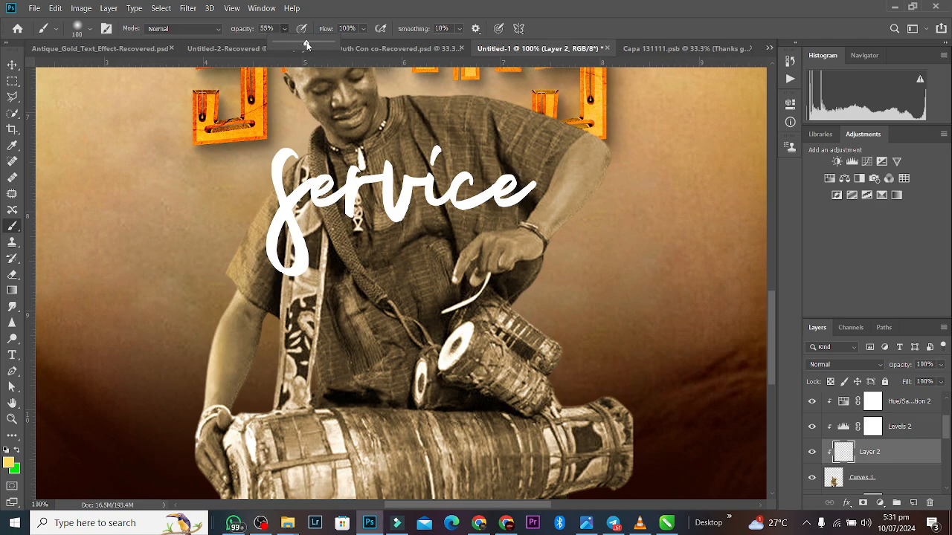
drag(306, 44, 311, 44)
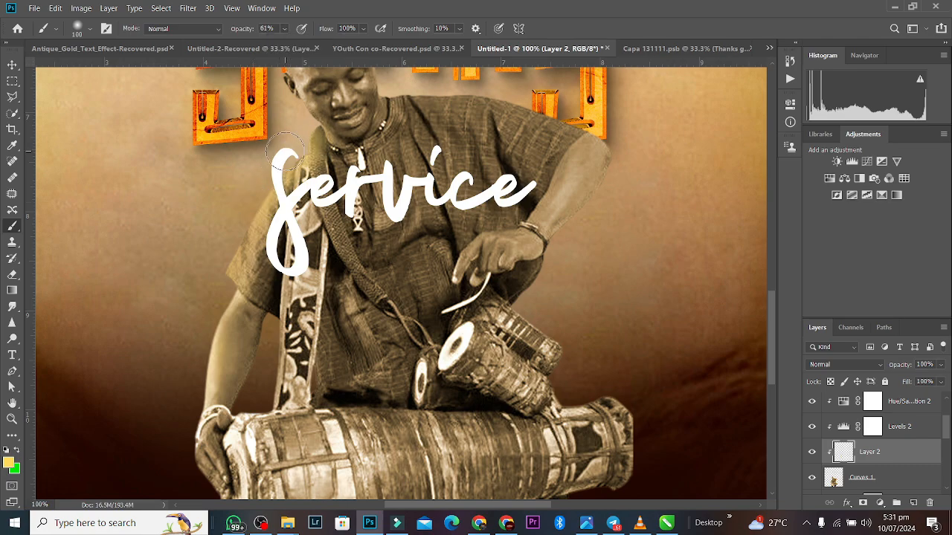
drag(771, 354, 759, 300)
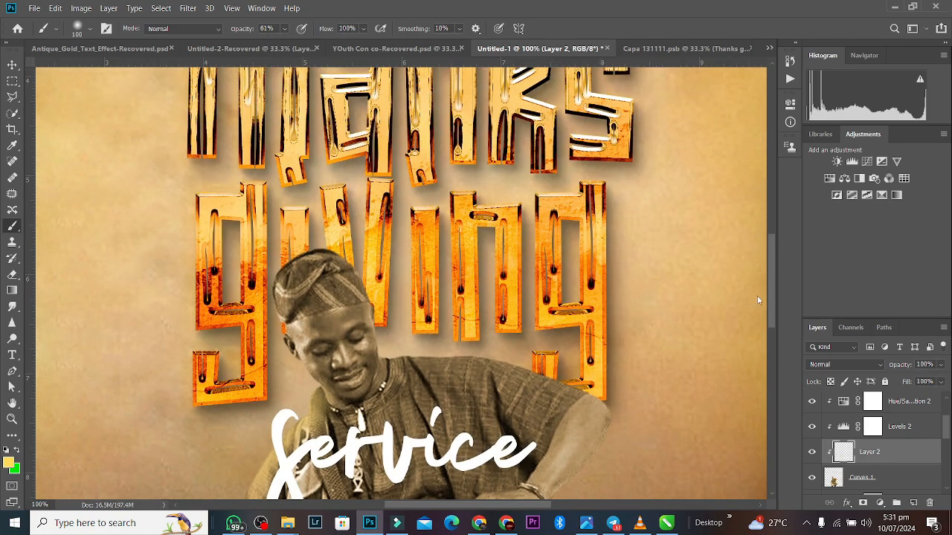
click(845, 364)
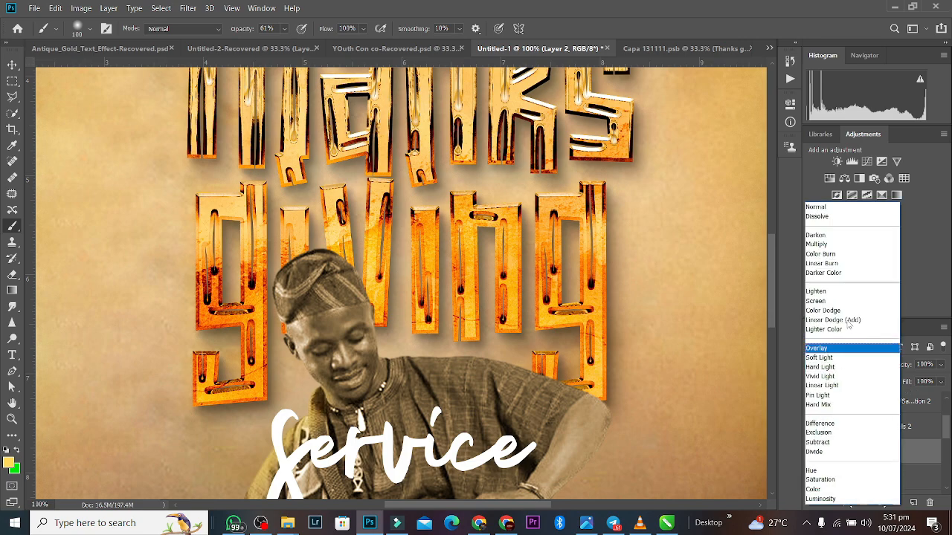
click(825, 349)
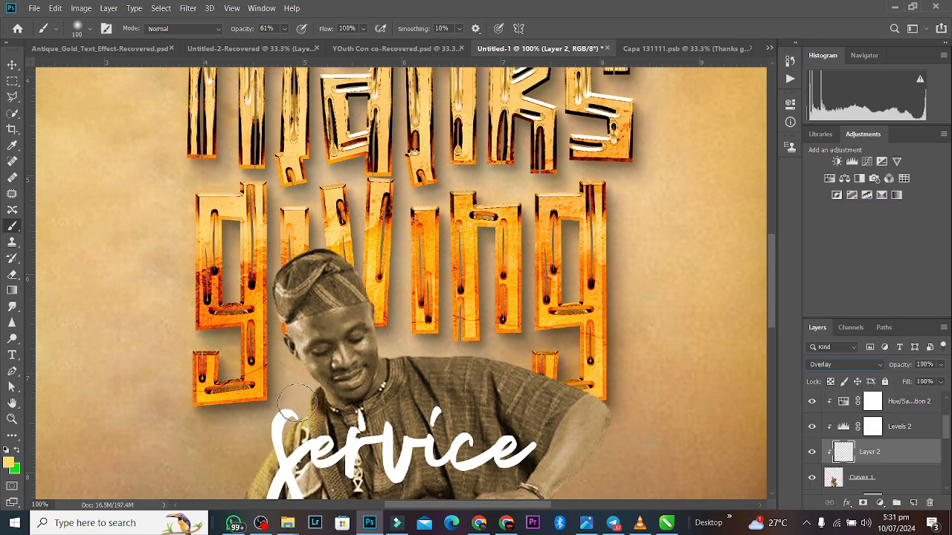
Paint yellow rim highlights along the outer edges of the drummer's sleeves, arms, shoulder and drums.
mouse_move(296, 402)
mouse_down()
mouse_move(299, 421)
mouse_move(246, 482)
mouse_up()
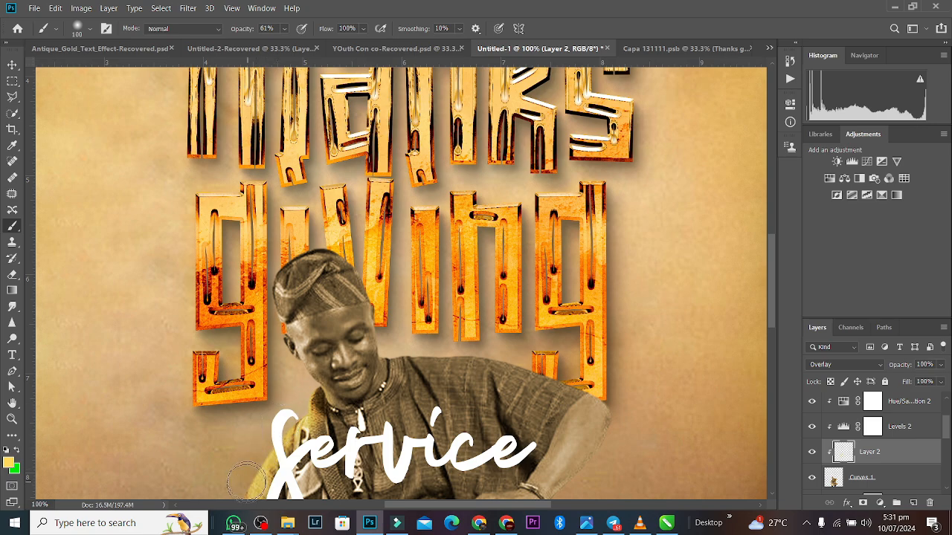
drag(770, 247, 773, 296)
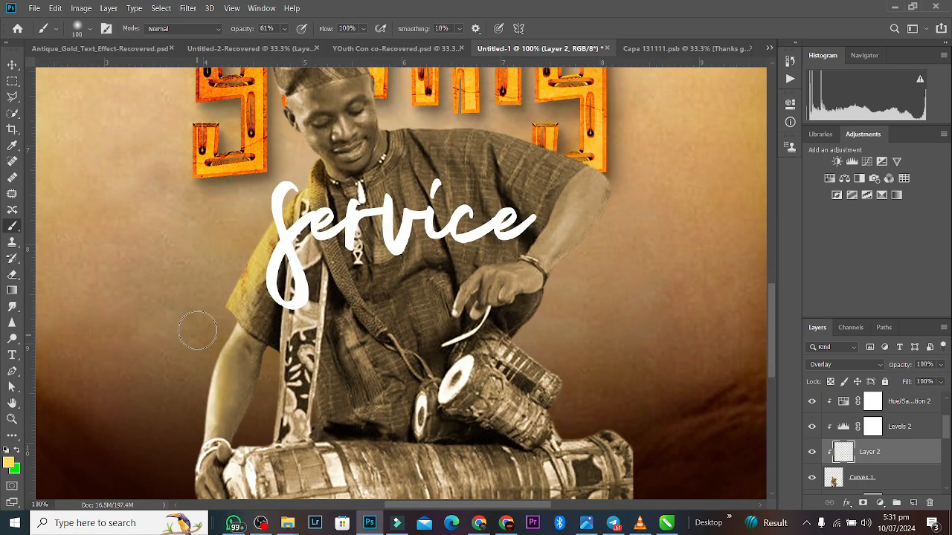
mouse_move(197, 331)
mouse_down()
mouse_move(190, 366)
mouse_move(226, 331)
mouse_move(197, 375)
mouse_move(213, 354)
mouse_move(190, 423)
mouse_move(198, 454)
mouse_up()
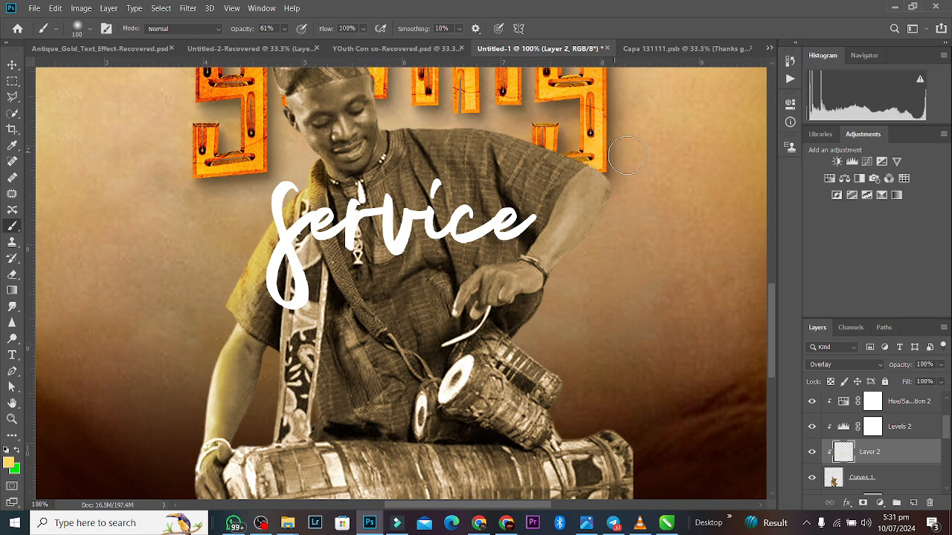
mouse_move(627, 156)
mouse_down()
mouse_move(576, 146)
mouse_move(610, 158)
mouse_move(640, 186)
mouse_move(631, 174)
mouse_move(613, 237)
mouse_move(563, 290)
mouse_move(566, 284)
mouse_move(580, 266)
mouse_move(543, 330)
mouse_move(537, 324)
mouse_move(517, 348)
mouse_move(592, 392)
mouse_move(552, 360)
mouse_move(580, 407)
mouse_move(567, 415)
mouse_move(591, 442)
mouse_move(634, 425)
mouse_move(661, 446)
mouse_up()
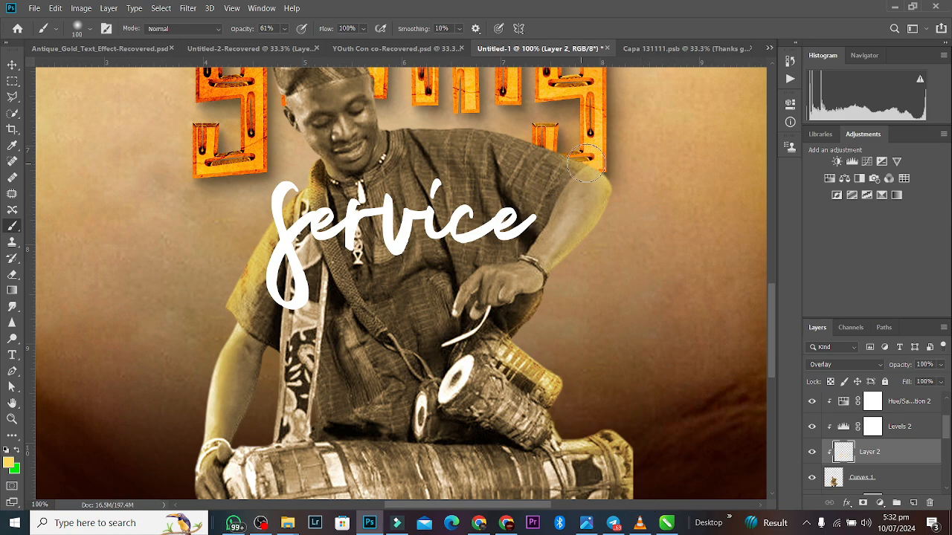
mouse_move(587, 162)
mouse_down()
mouse_move(453, 128)
mouse_move(476, 124)
mouse_move(394, 125)
mouse_move(403, 126)
mouse_up()
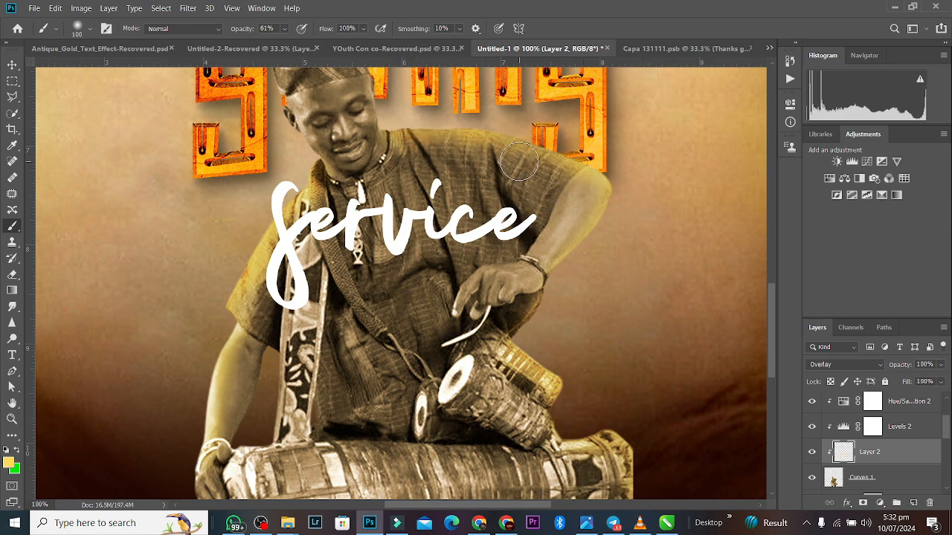
Nest the two mirrored stage-lights groups in one new group and add a new layer clipped to it.
key(ctrl+minus)
key(ctrl+minus)
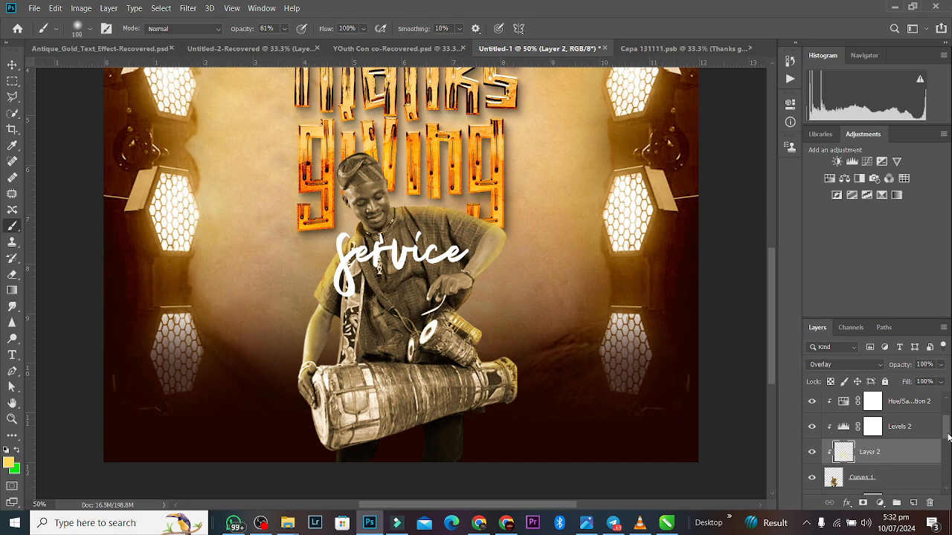
drag(948, 437, 944, 363)
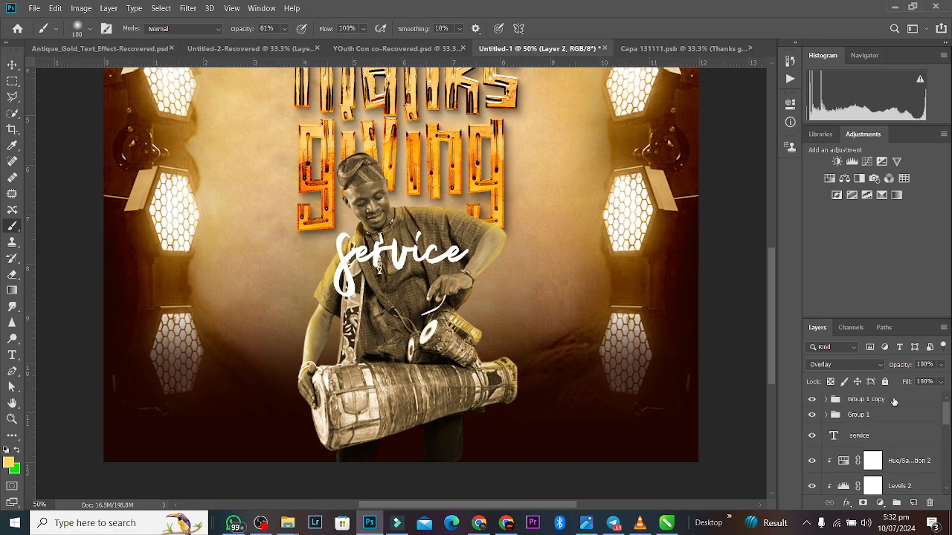
click(895, 401)
shift+click(894, 416)
key(ctrl+e)
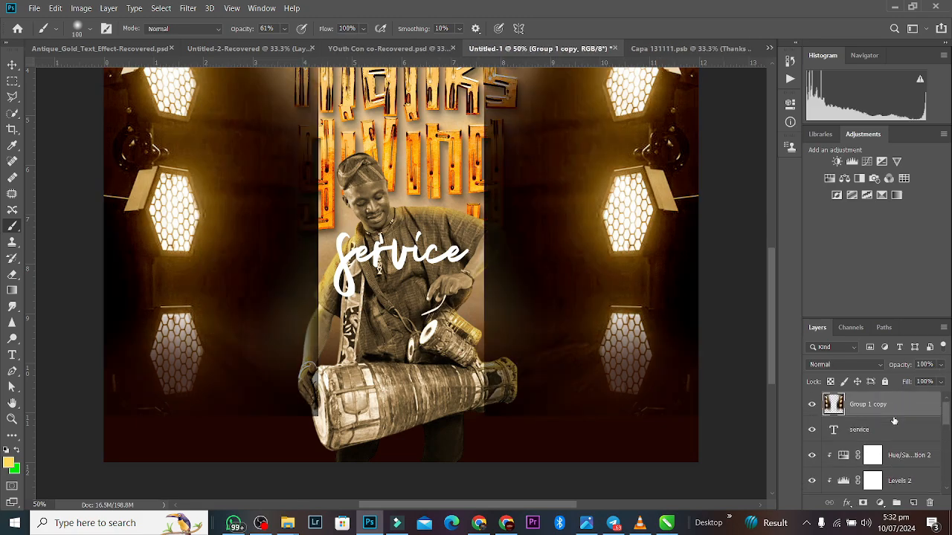
key(ctrl+z)
key(ctrl+g)
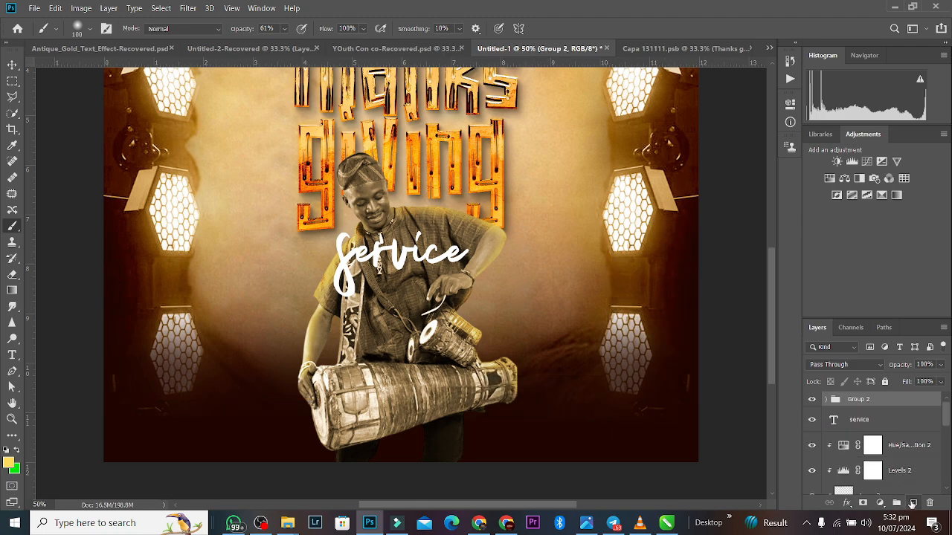
click(914, 503)
alt+click(834, 413)
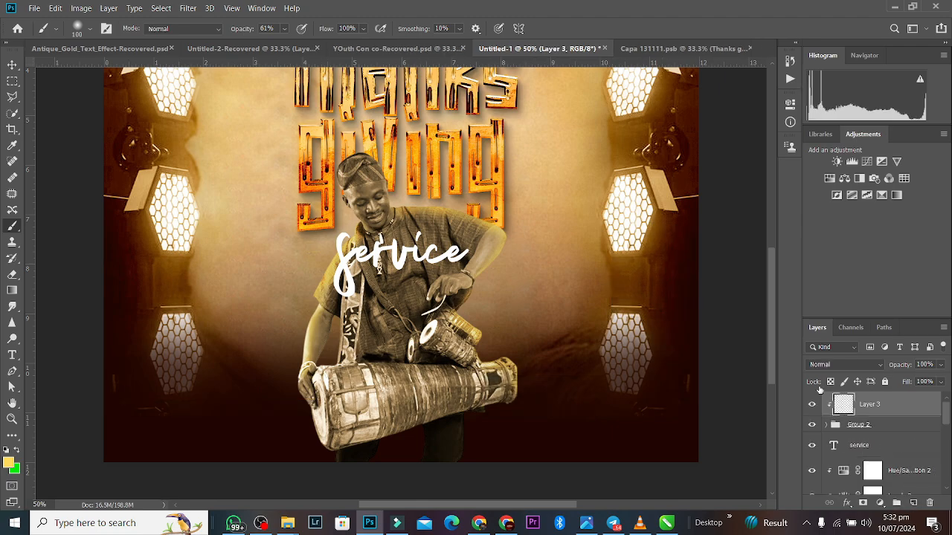
Try painting a yellow glow over the topmost stage lights on the clipped layer with the soft brush at 300 px.
drag(773, 299, 760, 237)
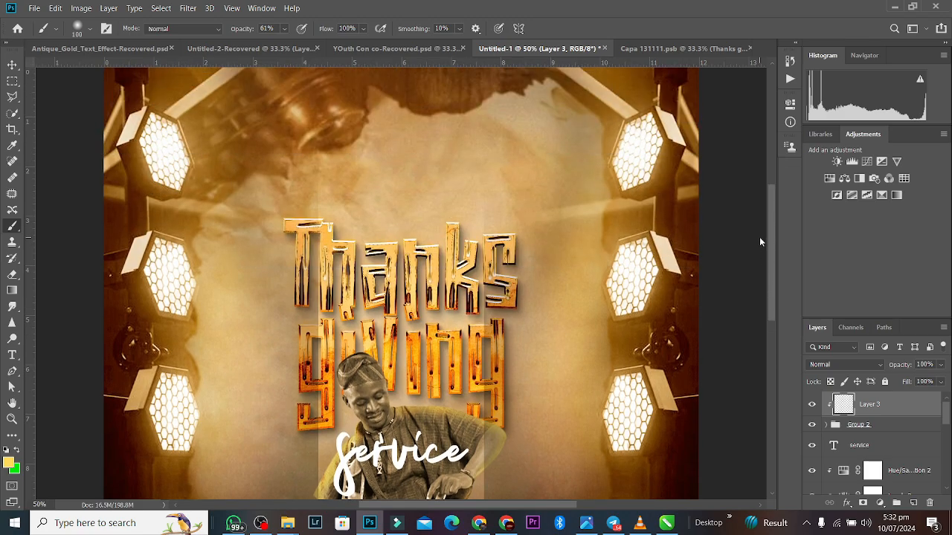
key(bracketright)
key(bracketright)
key(bracketright)
key(bracketright)
key(bracketright)
key(bracketright)
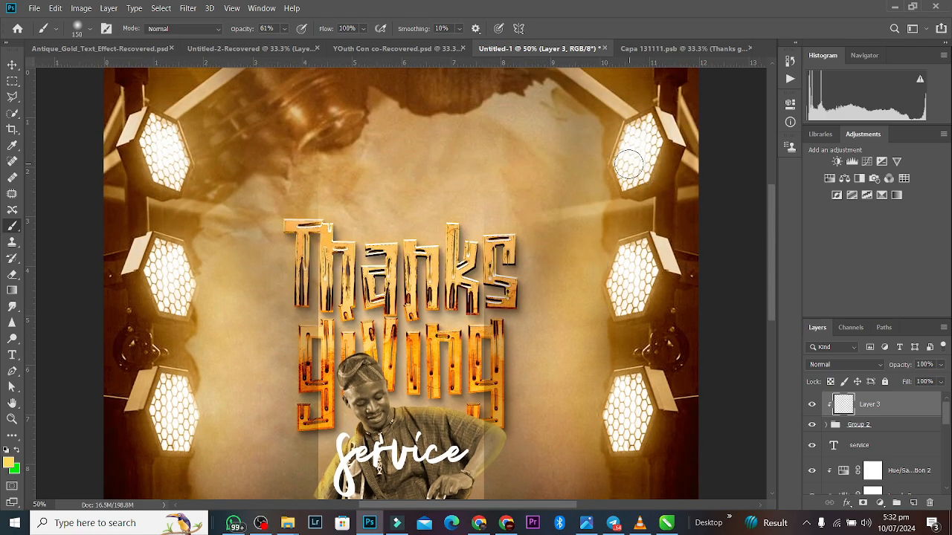
mouse_move(629, 165)
mouse_down()
mouse_move(478, 147)
mouse_move(566, 147)
mouse_move(601, 154)
mouse_move(558, 154)
mouse_move(640, 162)
mouse_move(584, 176)
mouse_up()
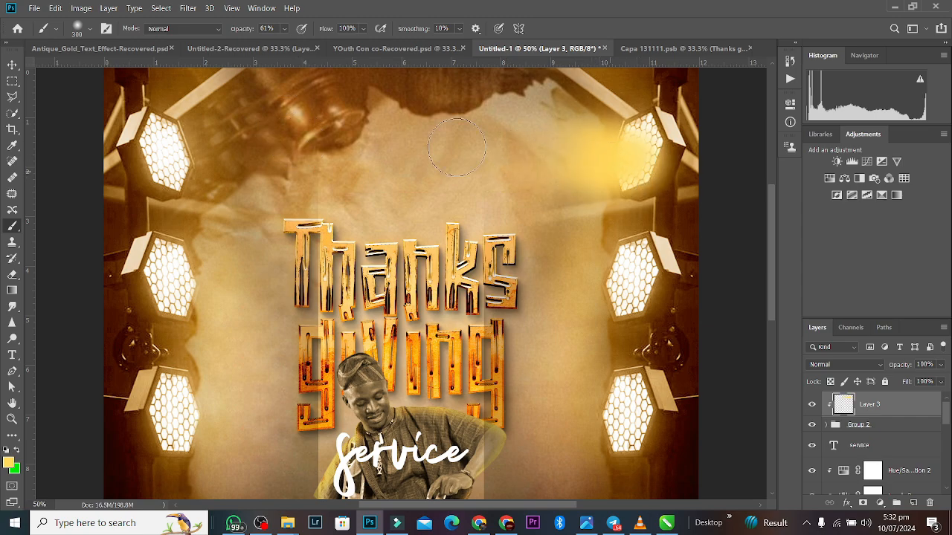
drag(220, 103, 139, 87)
Undo the yellow glow strokes and the clipping, keeping the new empty layer above the combined stage-lights group.
key(ctrl+z)
key(ctrl+z)
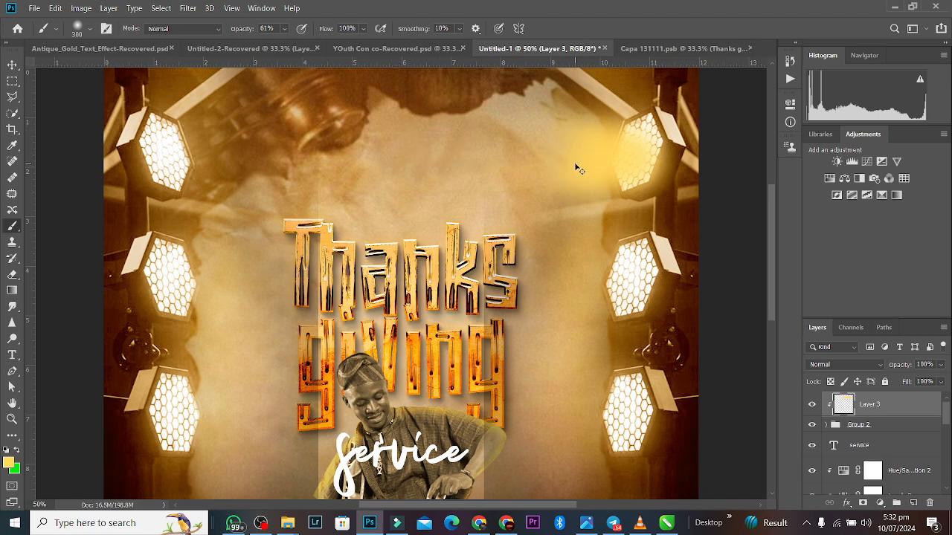
key(ctrl+z)
key(ctrl+z)
key(ctrl+z)
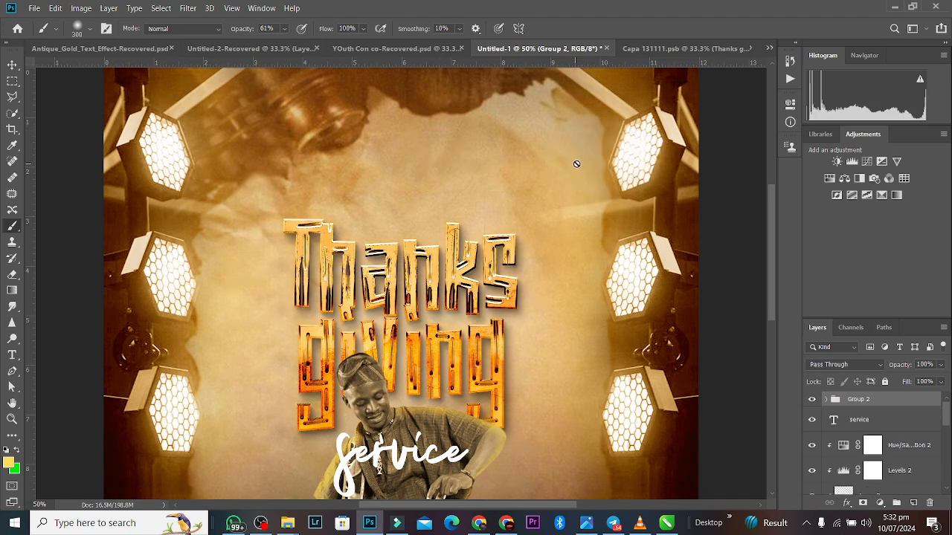
key(ctrl+shift+z)
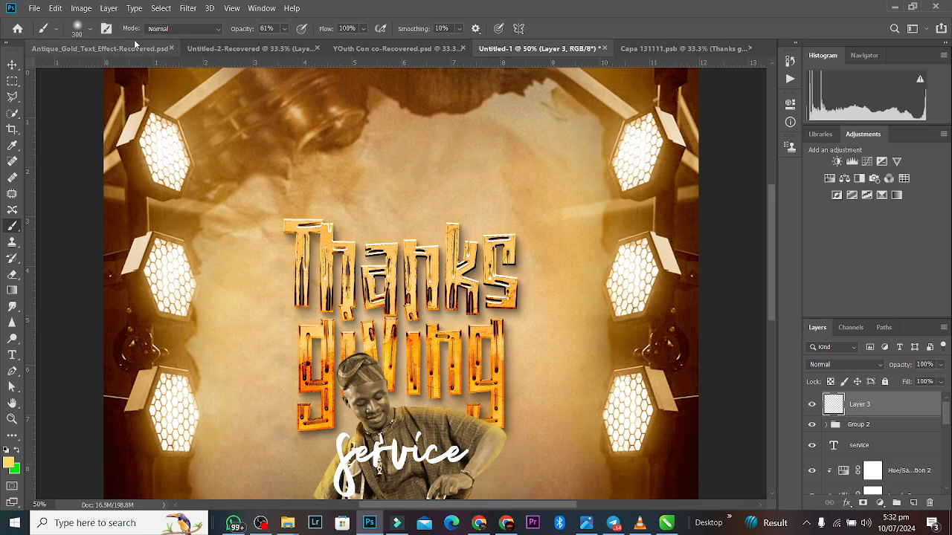
Paint soft yellow glow streaks from each pair of stage lights inward across the flyer on the layer above the lights group.
click(56, 31)
click(56, 31)
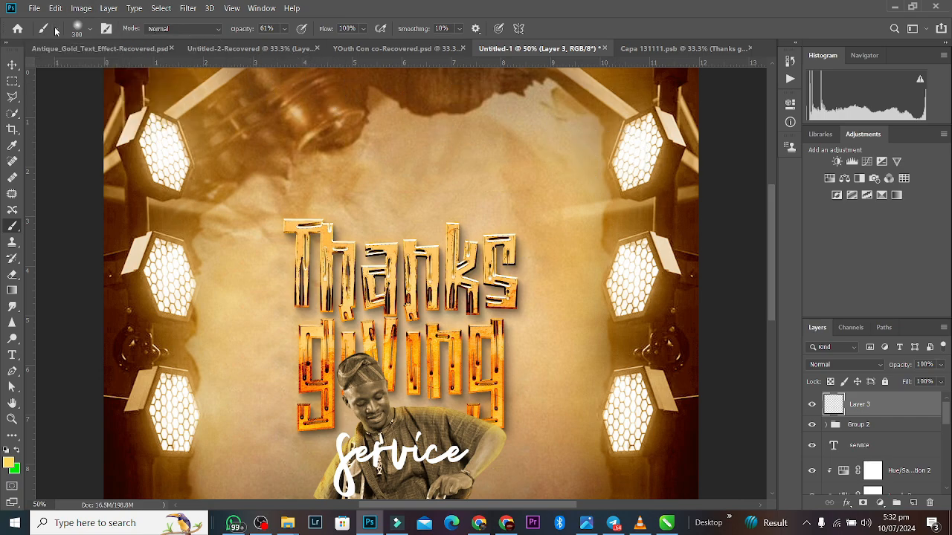
right_click(20, 234)
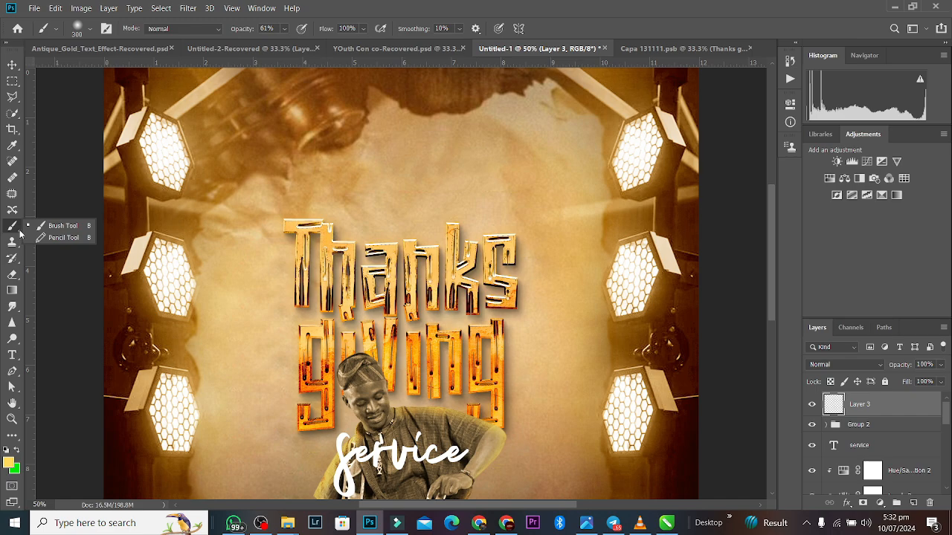
click(19, 231)
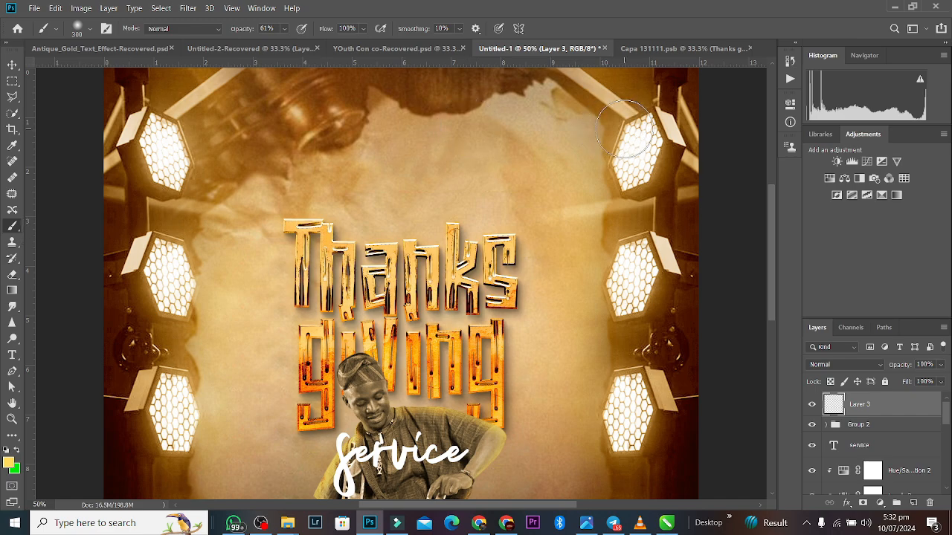
drag(629, 158, 357, 142)
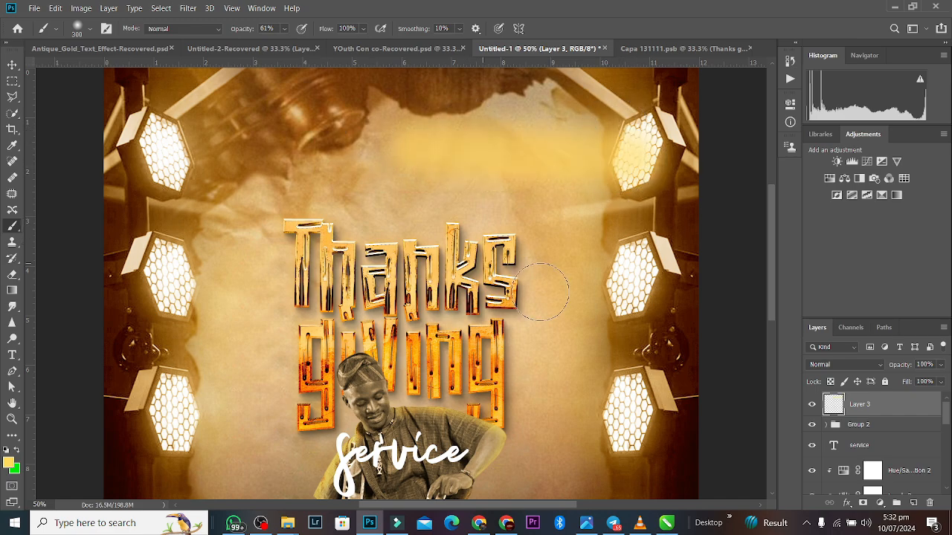
drag(185, 153, 412, 121)
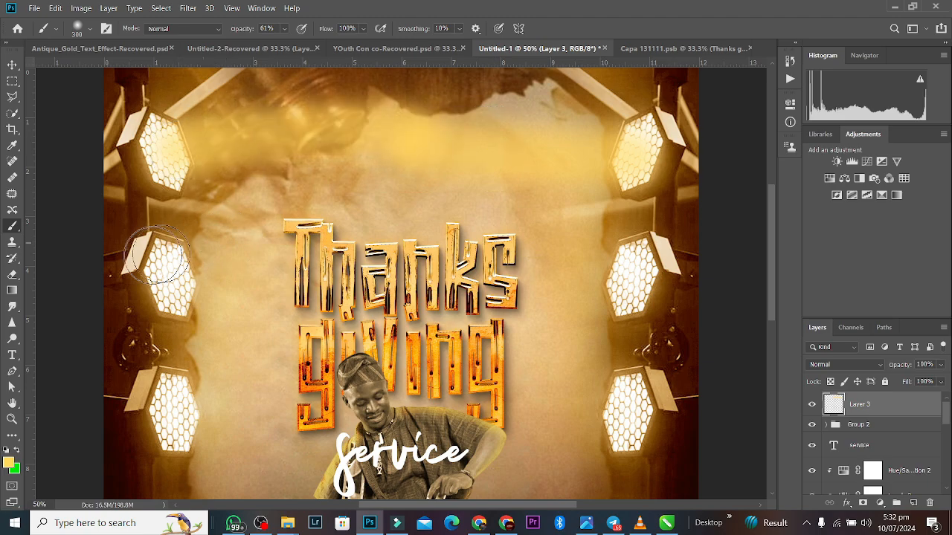
drag(195, 260, 267, 253)
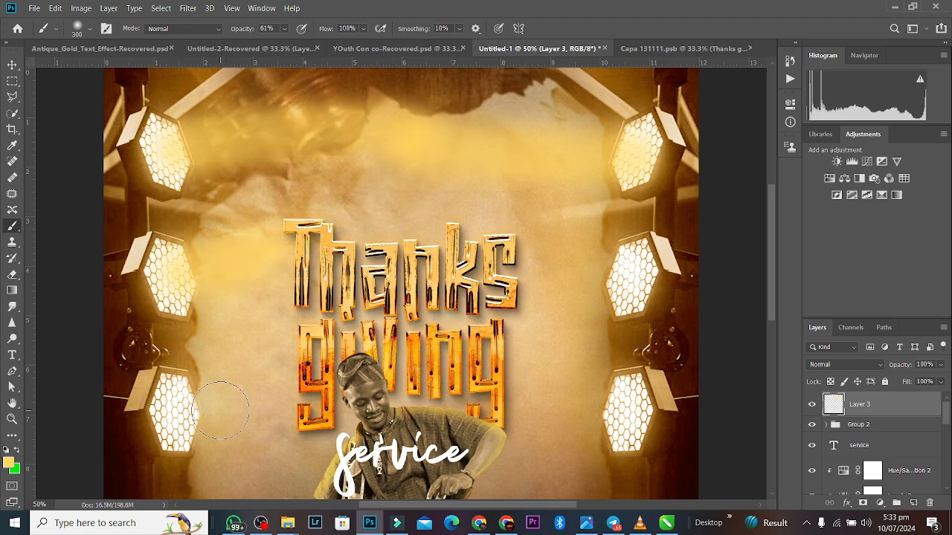
drag(168, 413, 411, 451)
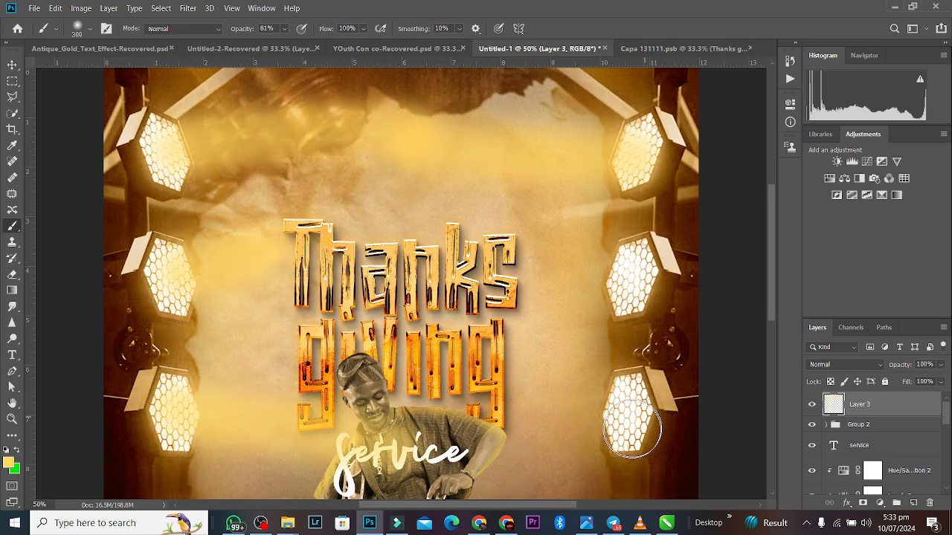
drag(632, 430, 450, 432)
drag(632, 293, 550, 290)
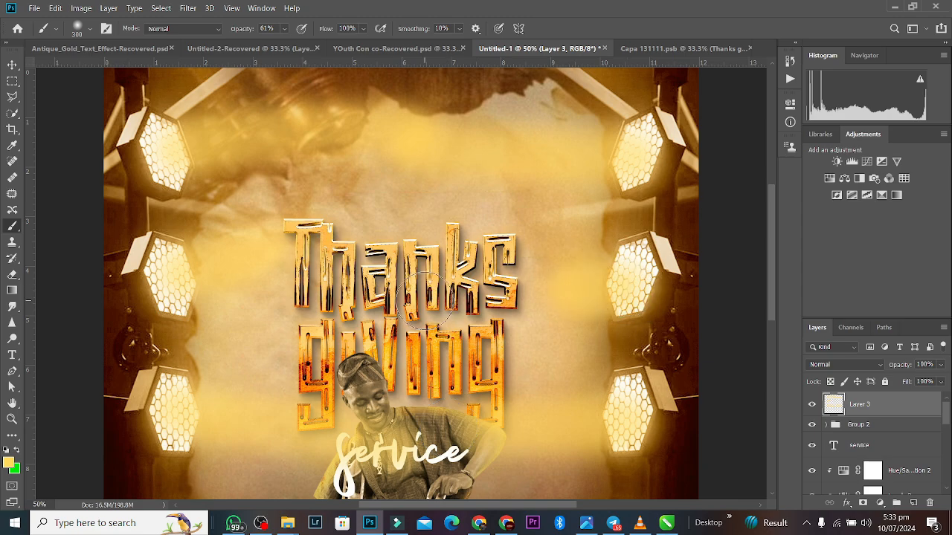
drag(771, 206, 770, 263)
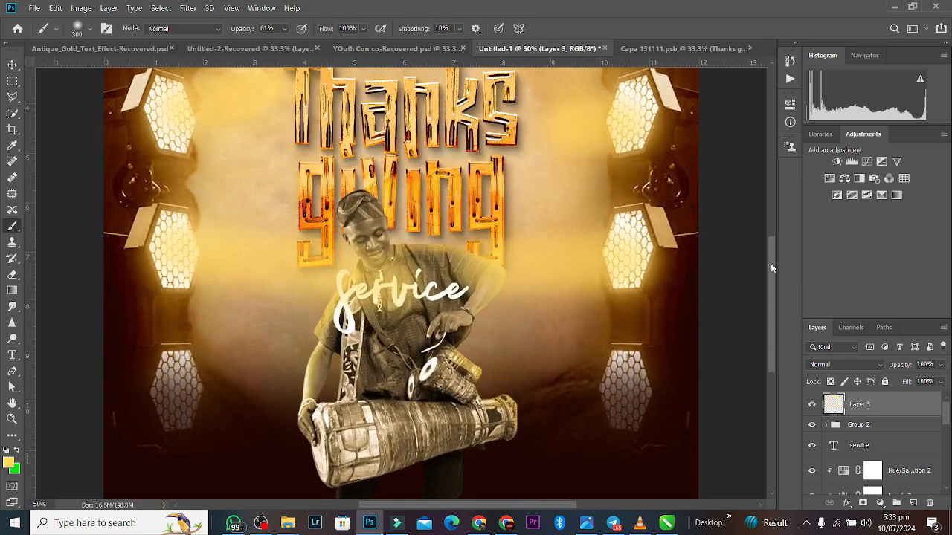
drag(187, 387, 439, 294)
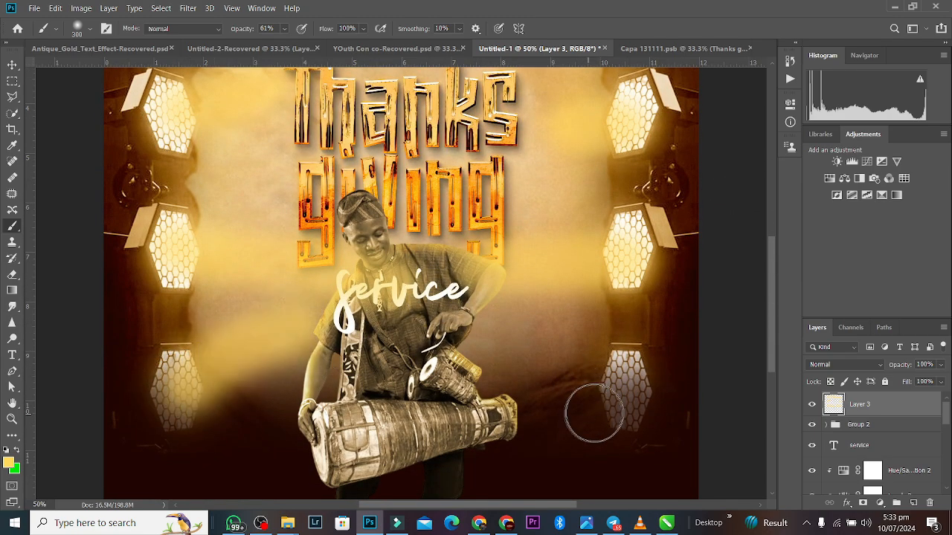
mouse_move(594, 413)
mouse_down()
mouse_move(606, 391)
mouse_move(543, 356)
mouse_up()
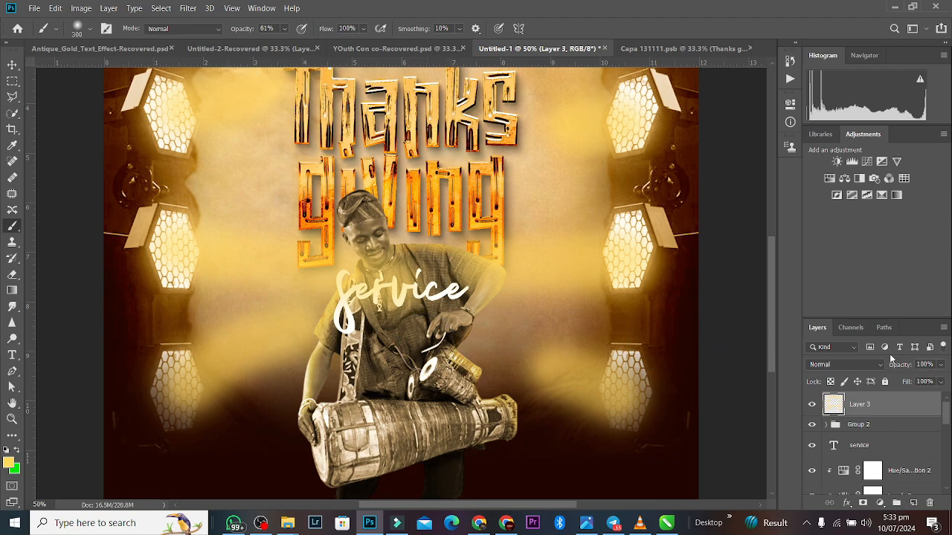
Set the yellow glow layer's blend mode to Overlay.
click(847, 364)
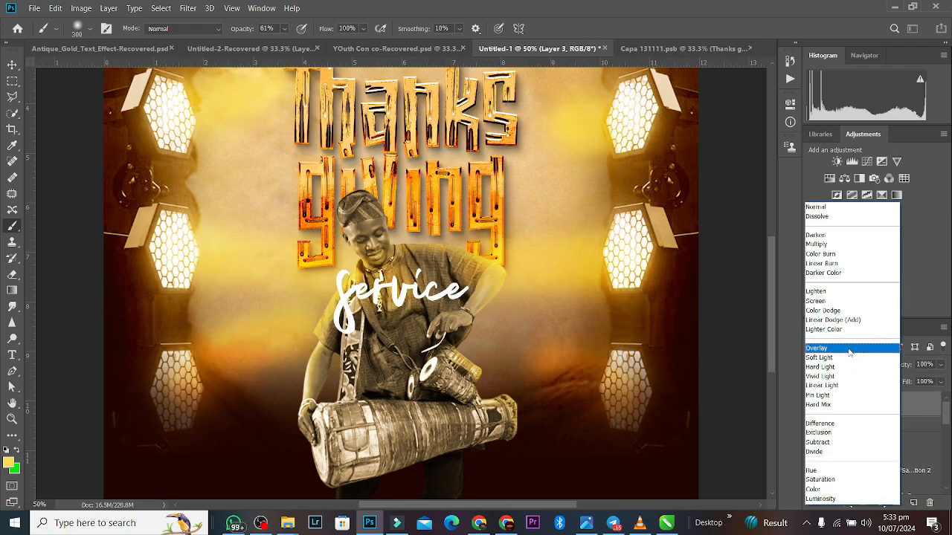
click(850, 348)
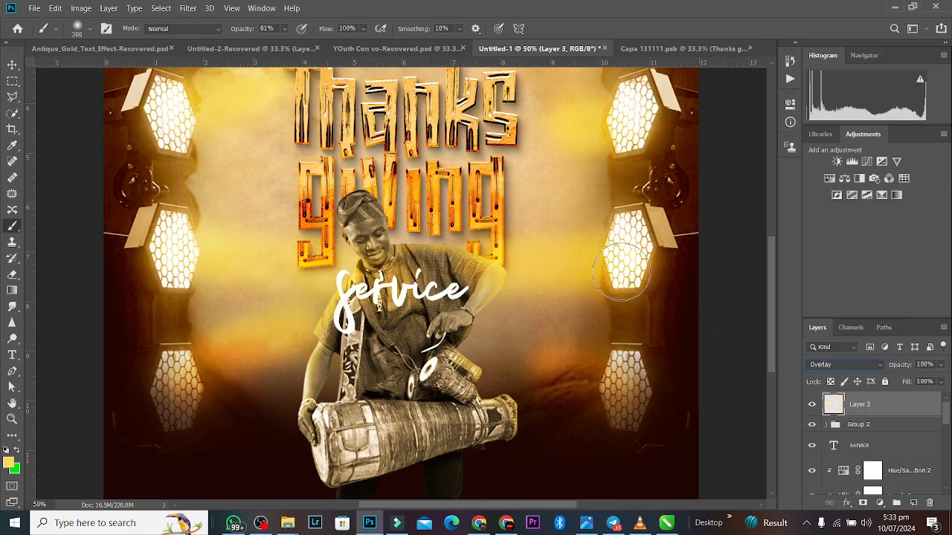
key(ctrl+minus)
key(ctrl+minus)
key(ctrl+plus)
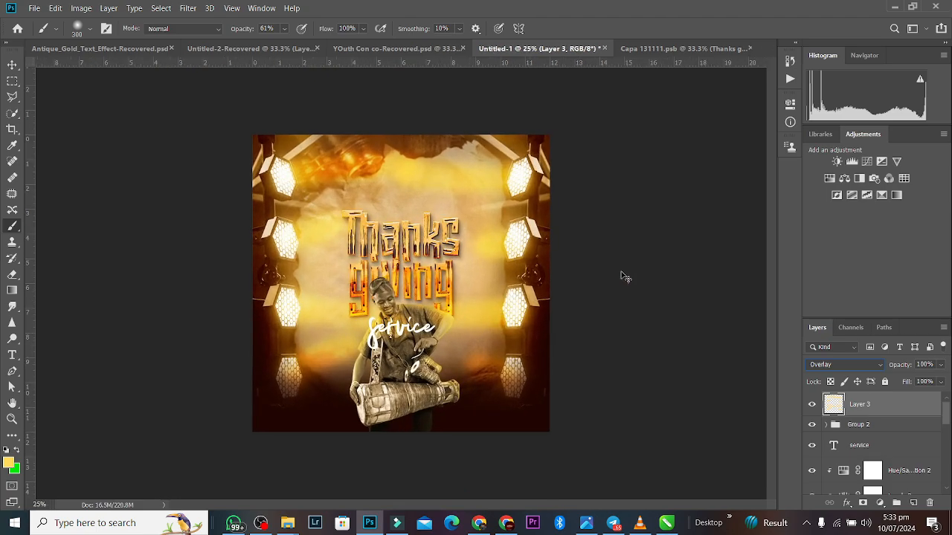
Soften the yellow glow streaks with a Gaussian Blur and reduce the layer's fill to 65%.
click(190, 9)
mouse_move(221, 141)
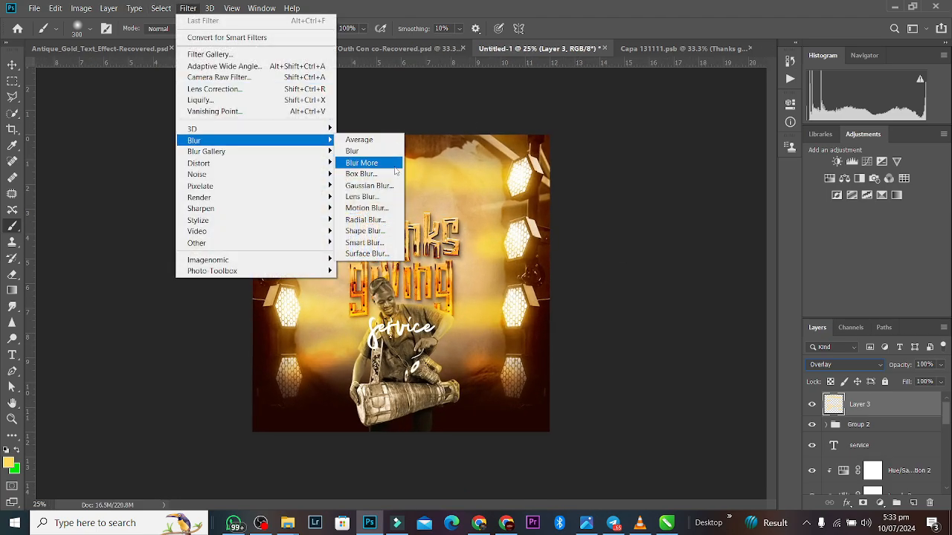
click(383, 186)
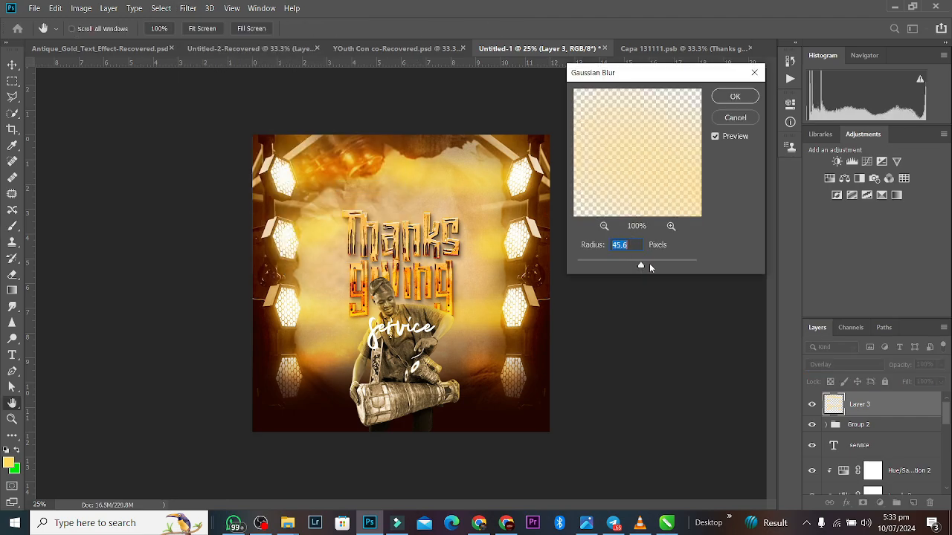
drag(651, 267, 655, 267)
click(733, 98)
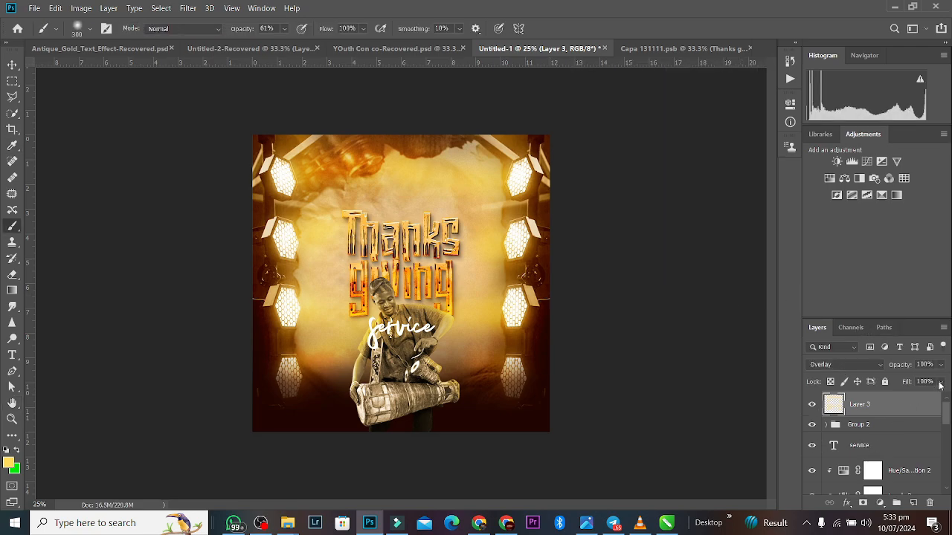
click(940, 385)
drag(940, 398, 927, 400)
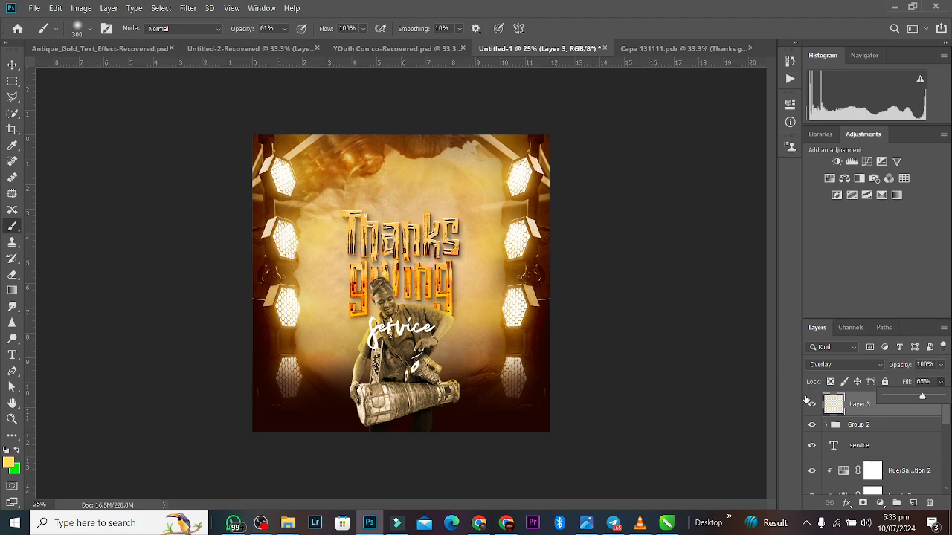
Toggle the glow layer's visibility to compare the flyer with and without the light effect.
click(811, 404)
click(812, 404)
click(812, 404)
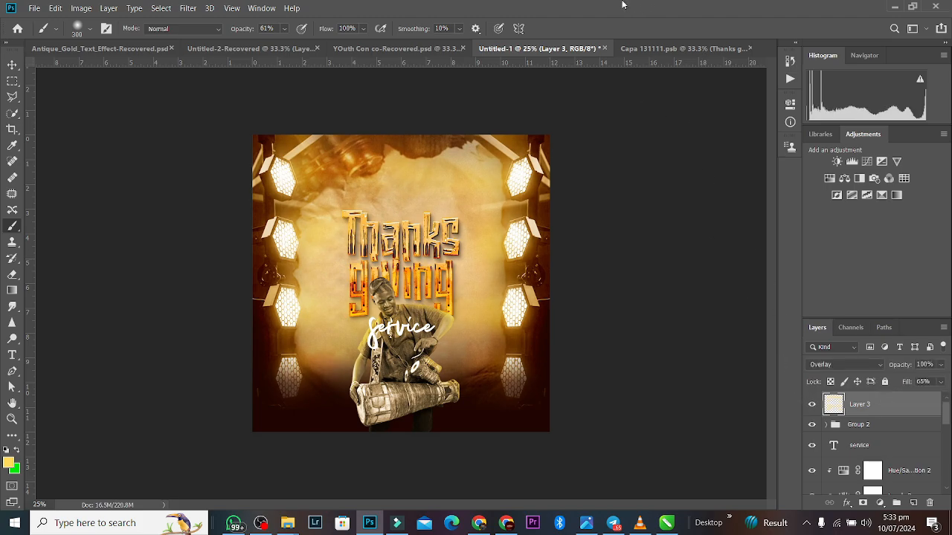
key(ctrl+plus)
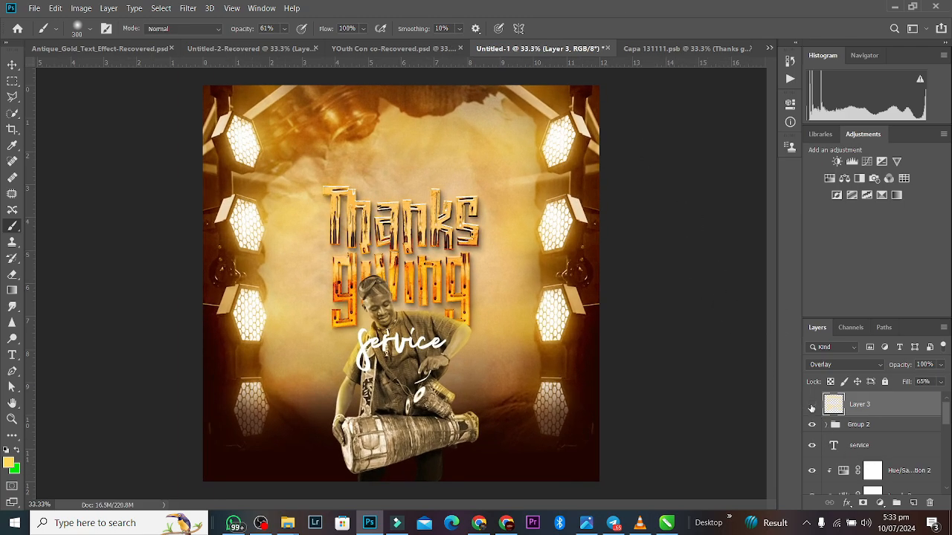
click(812, 406)
click(812, 406)
click(812, 406)
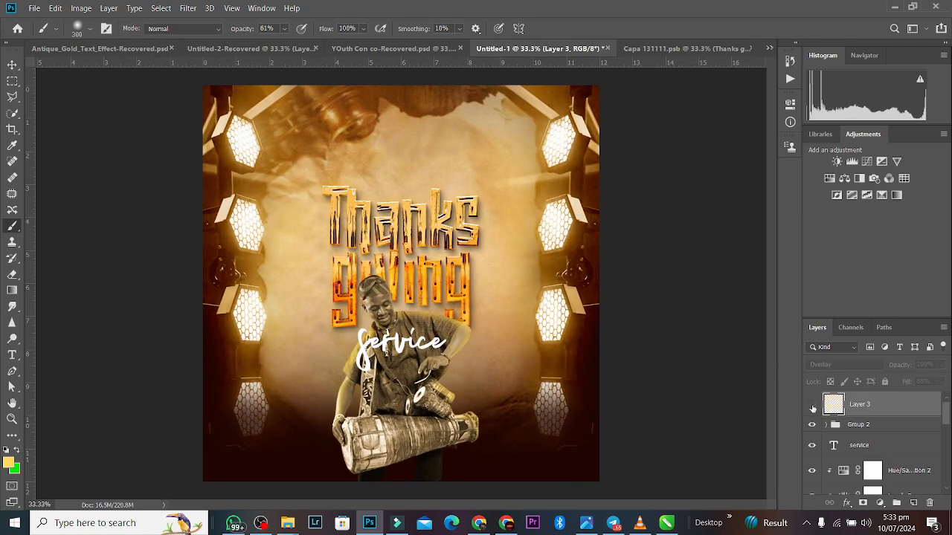
click(812, 406)
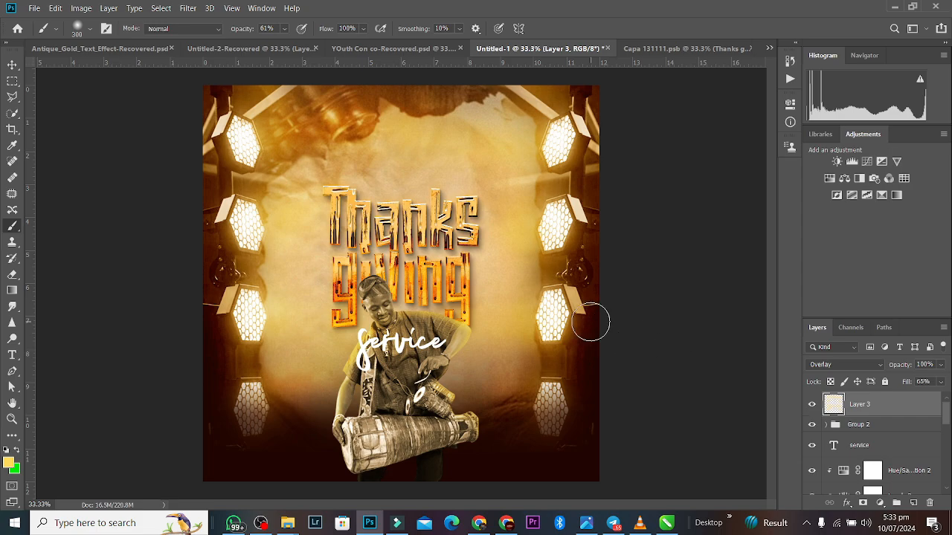
Copy the Christ Apostolic Church Youth Fellowship logo from YOuth Con co-Recovered.psd into the Untitled-1 flyer and centre it just above the title.
click(13, 66)
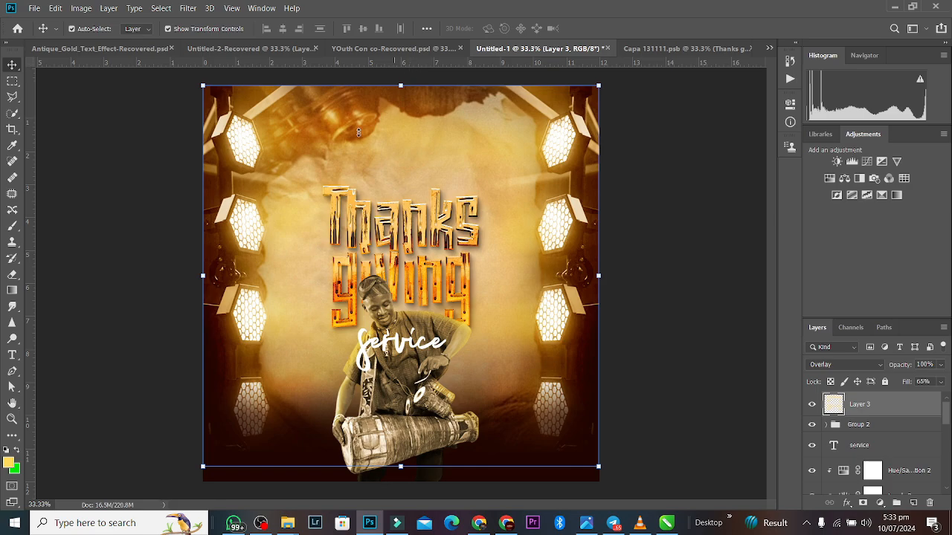
click(394, 48)
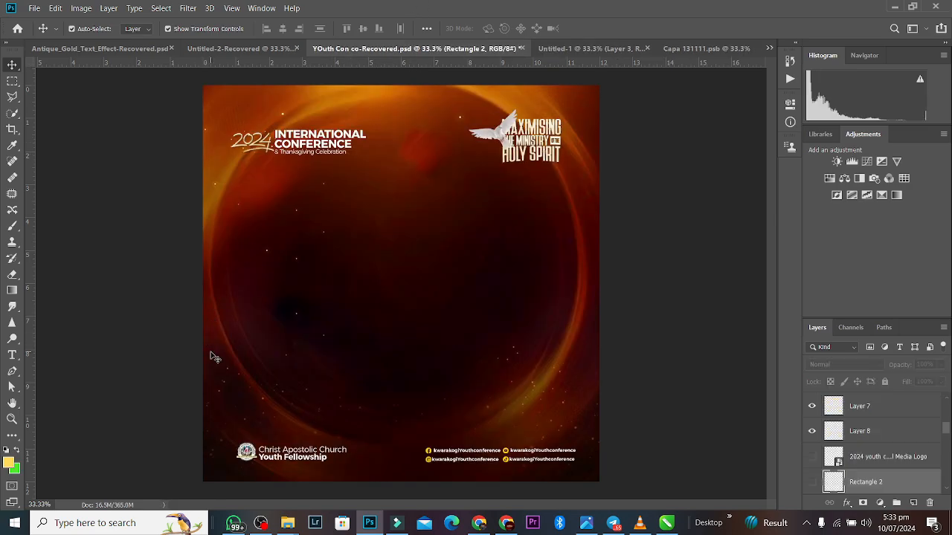
click(255, 458)
drag(256, 458, 412, 174)
click(365, 138)
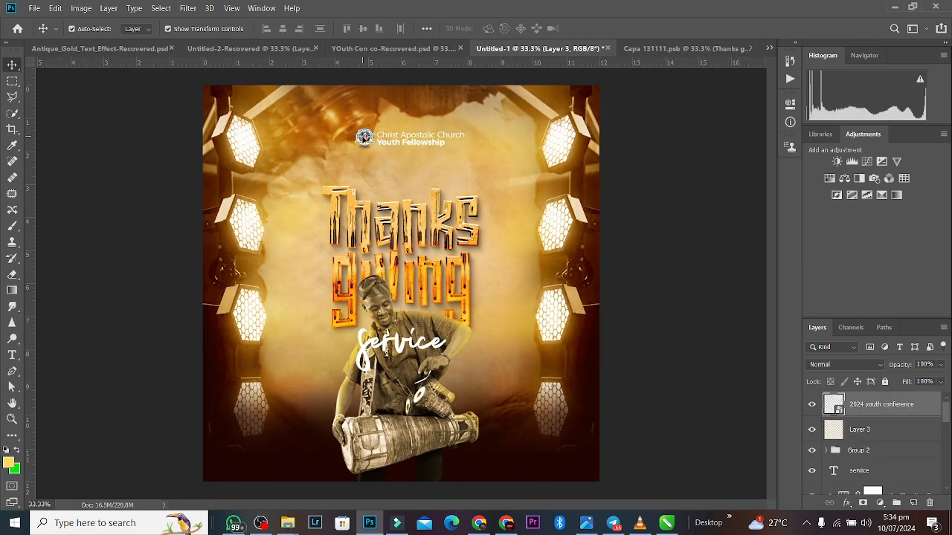
drag(365, 138, 364, 158)
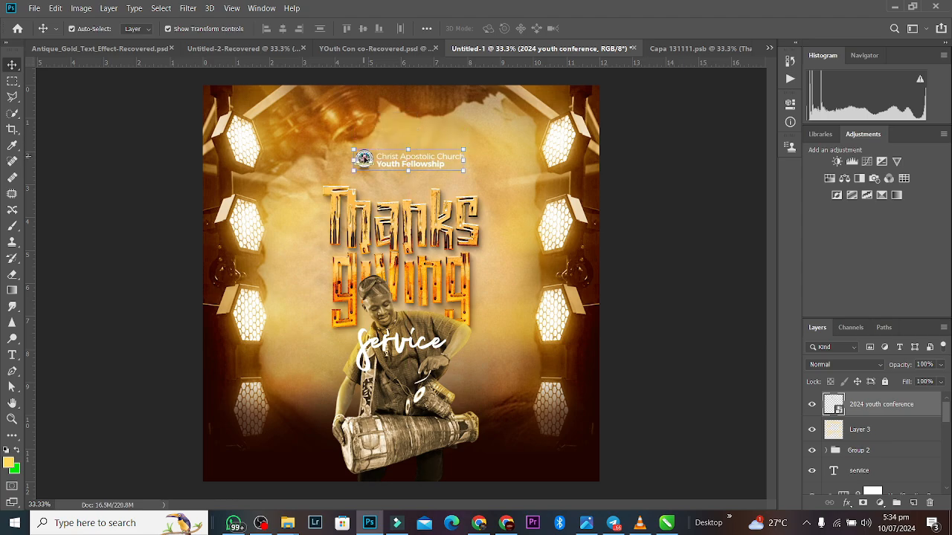
Draw a dark brown 570 x 142 px rectangle over the logo's lettering and clip it to the logo layer to recolour the text.
key(ctrl+plus)
key(ctrl+minus)
key(u)
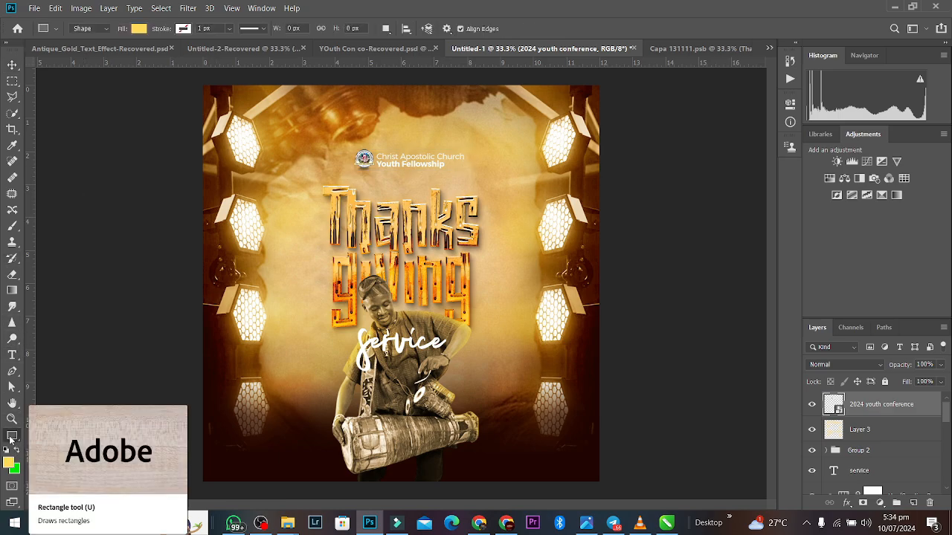
click(139, 29)
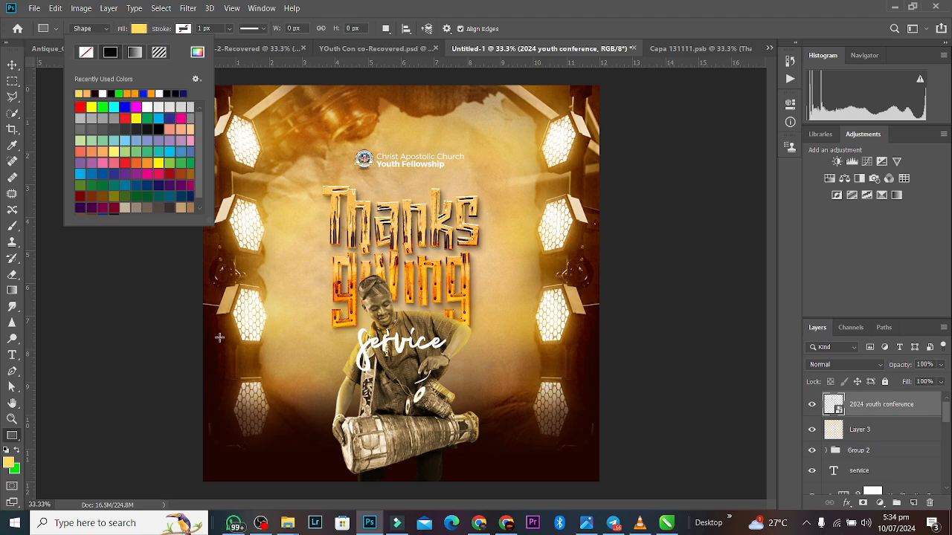
click(101, 92)
drag(376, 148, 468, 171)
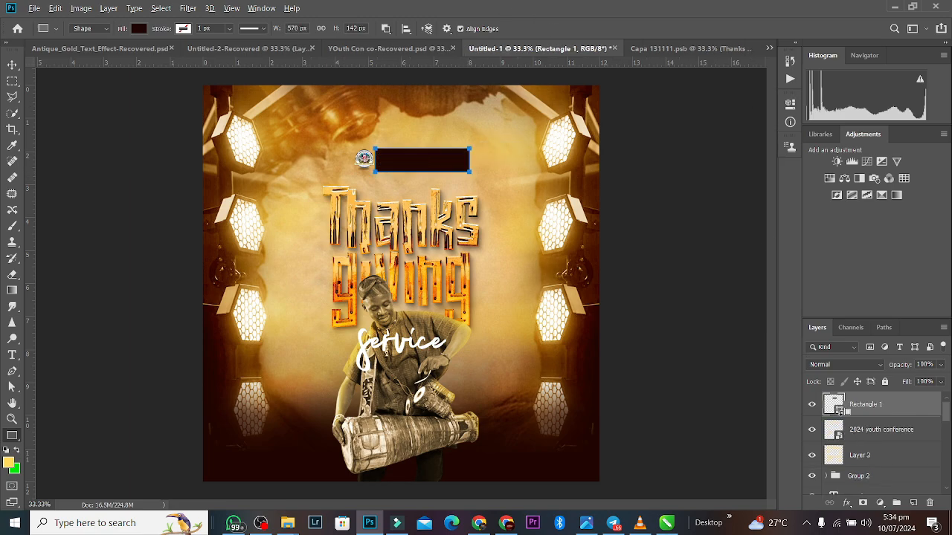
drag(835, 408, 839, 421)
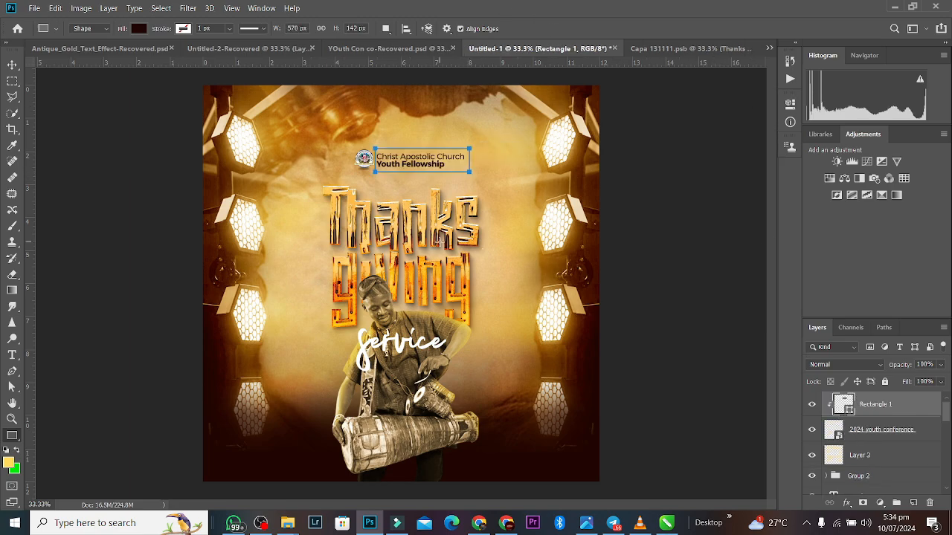
Merge the clipped rectangle with the church logo into one layer and deselect it.
click(13, 65)
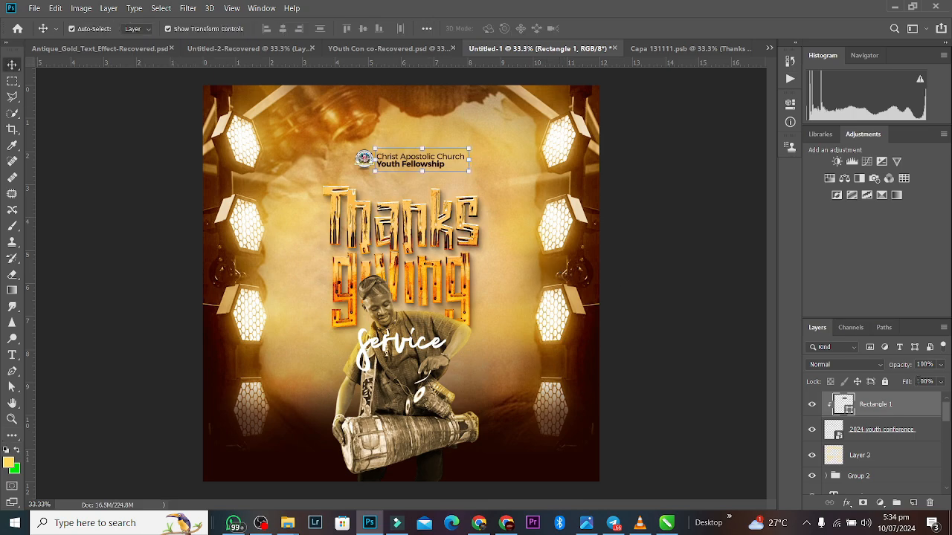
shift+click(913, 429)
key(ctrl+e)
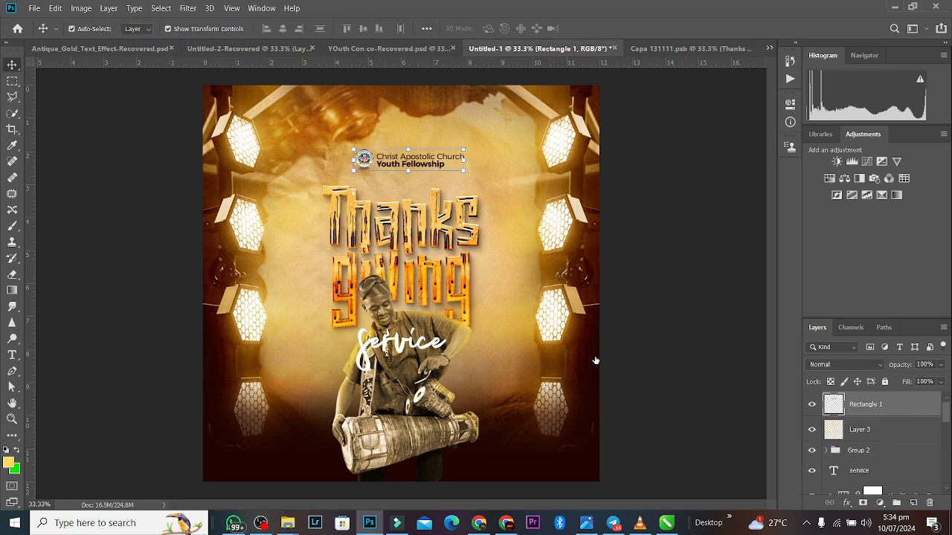
click(599, 362)
click(644, 349)
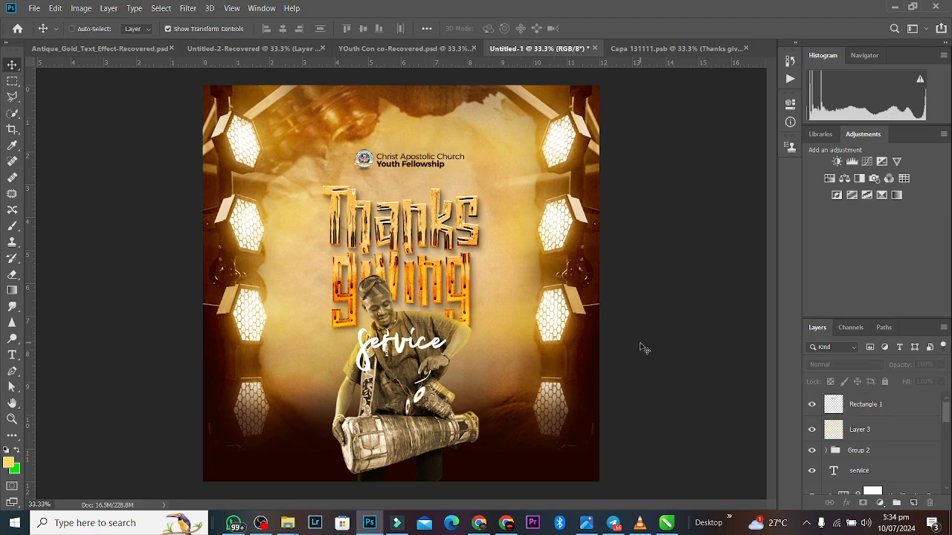
Try a light orange circle about 240 px wide in the flyer's lower-left area, without an outline, and undo it.
key(ctrl+minus)
key(ctrl+plus)
click(12, 436)
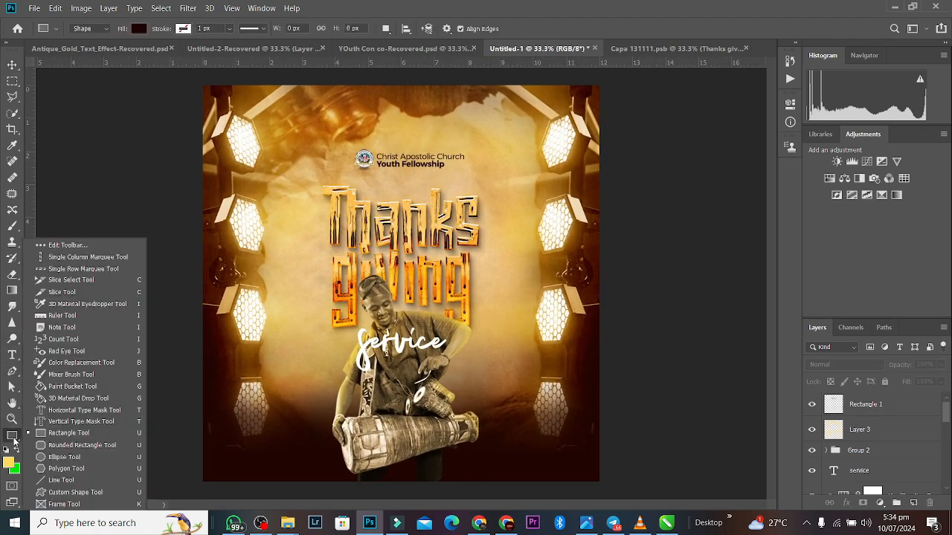
click(56, 457)
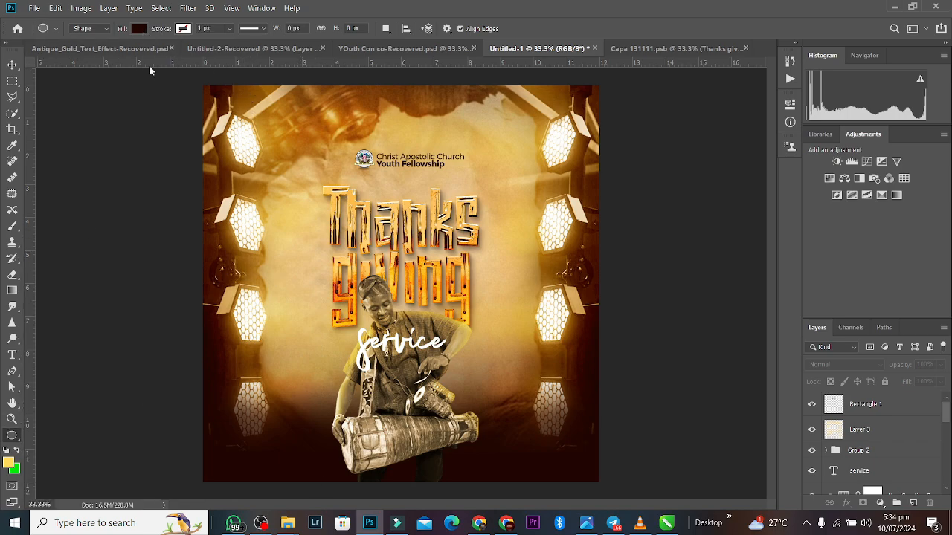
click(142, 31)
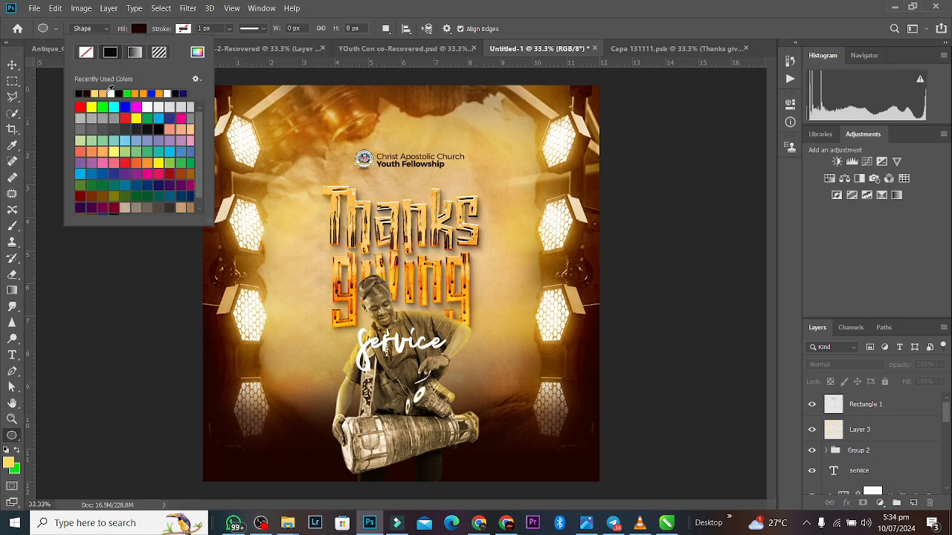
click(108, 92)
drag(271, 415, 332, 454)
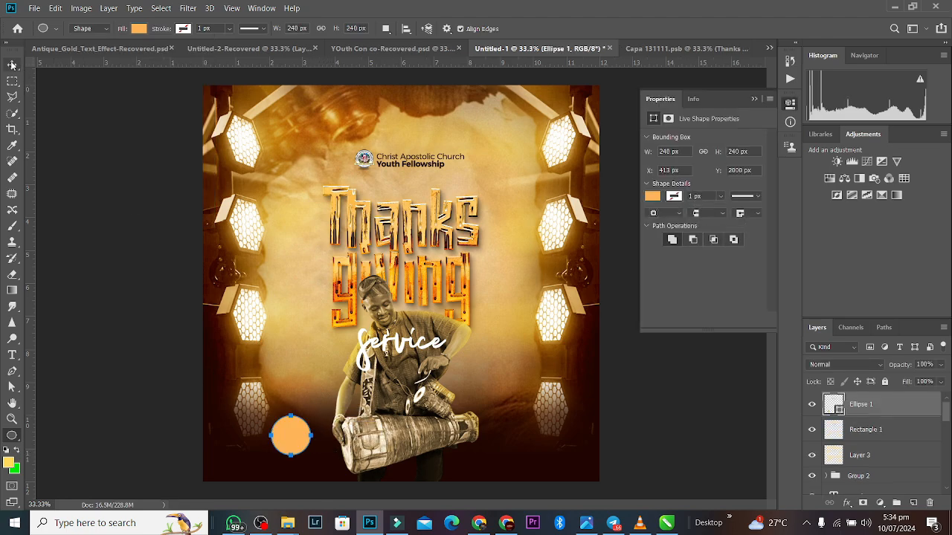
key(ctrl+z)
Set the foreground colour to a bright, saturated orange, starting from the brown-gold tone sampled near the flyer's upper edge.
click(9, 459)
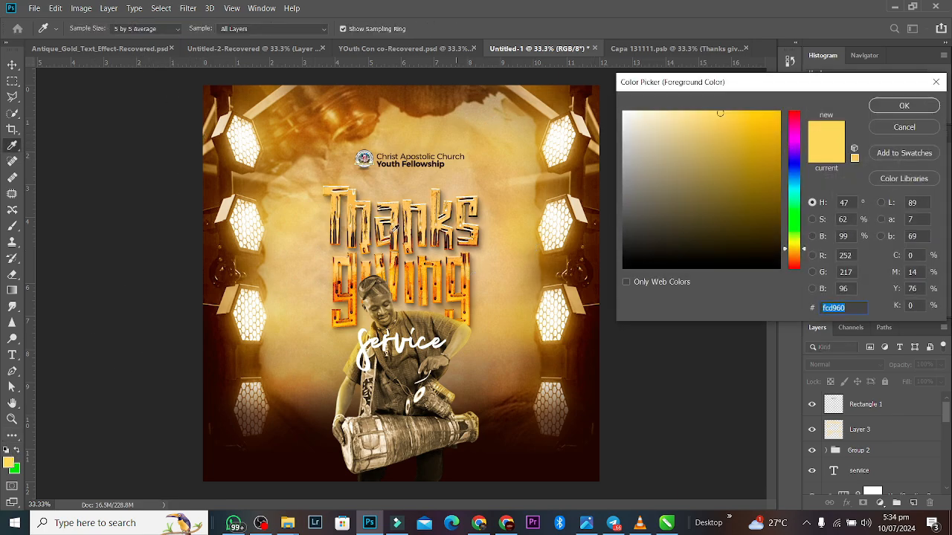
click(335, 119)
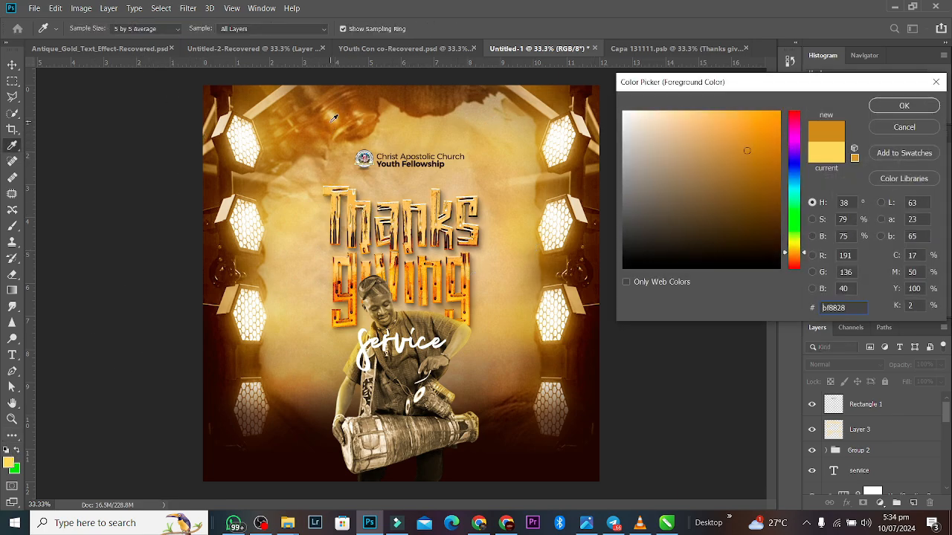
drag(774, 152, 774, 137)
click(904, 105)
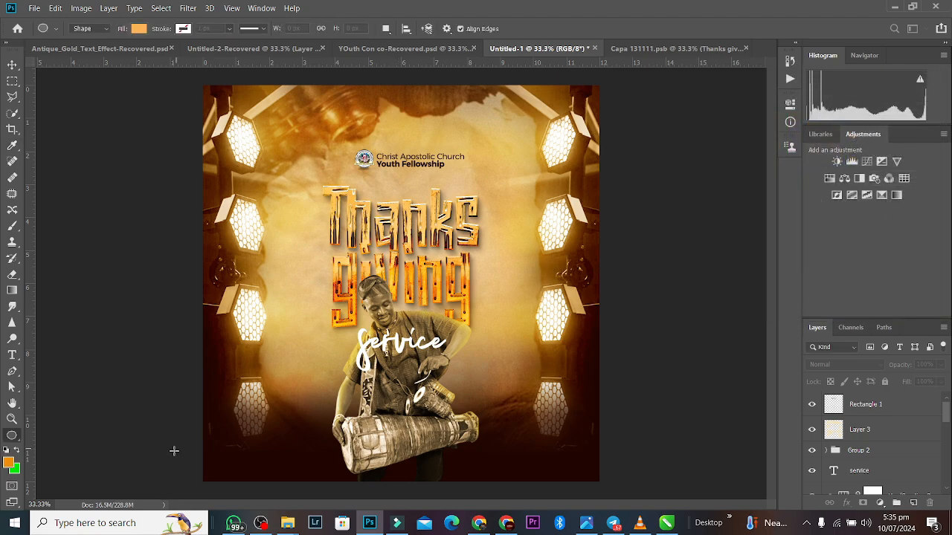
Draw an orange circle about 225 px wide in the flyer's lower-left area and nudge it slightly upward.
key(u)
drag(262, 428, 341, 467)
click(754, 99)
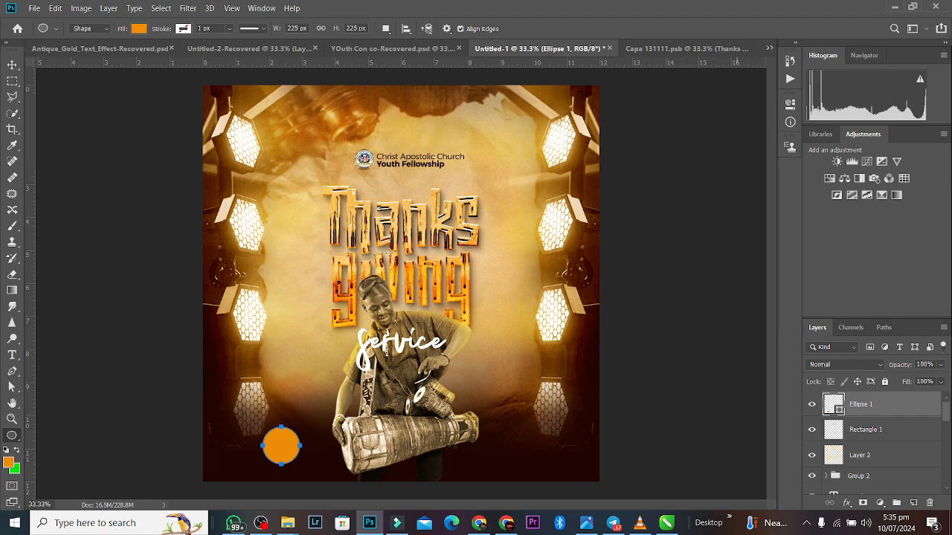
click(12, 65)
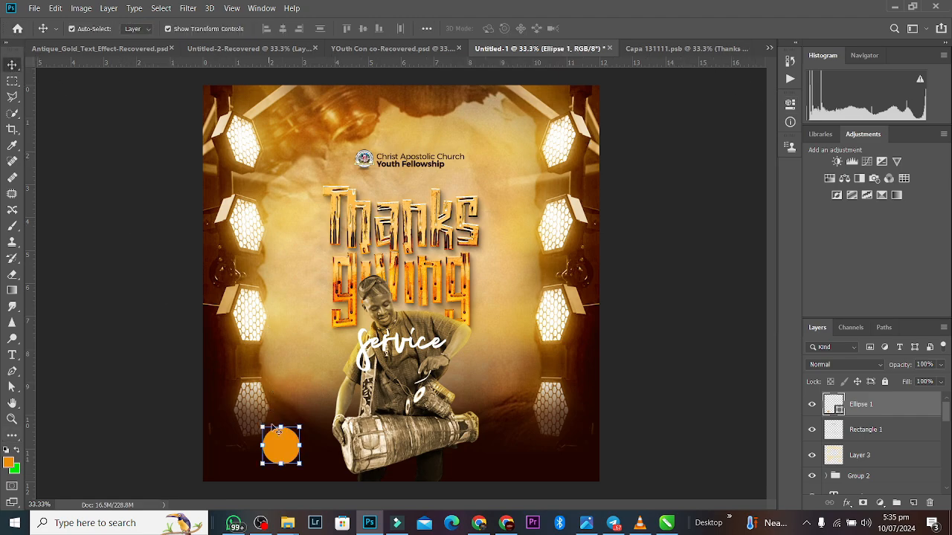
drag(284, 440, 280, 428)
Add a 12 pt orange text line reading "10:am Prompt" below the orange circle.
key(ctrl+plus)
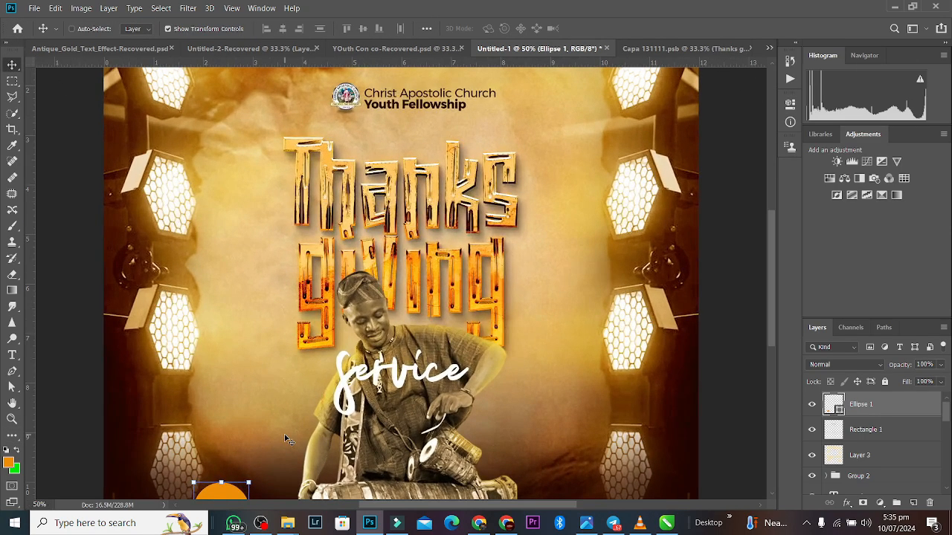
drag(770, 271, 769, 327)
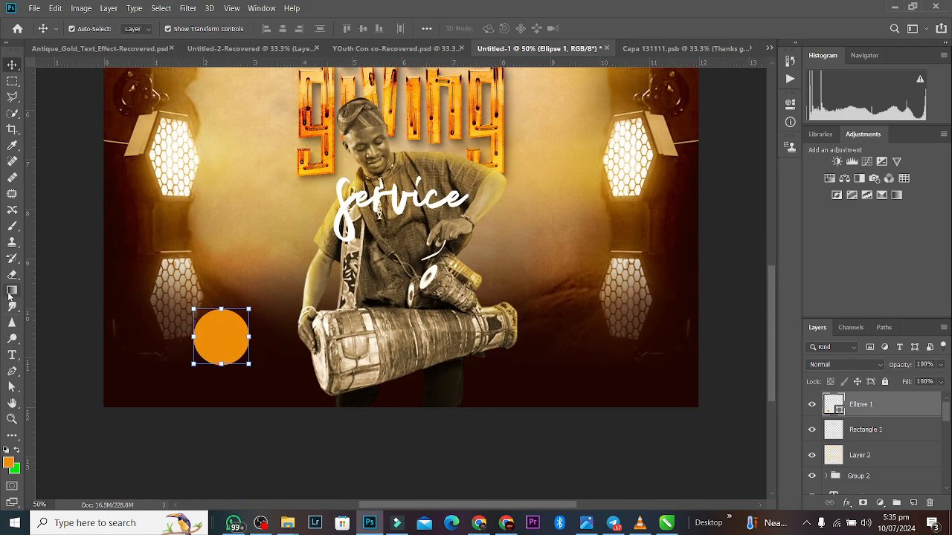
click(12, 355)
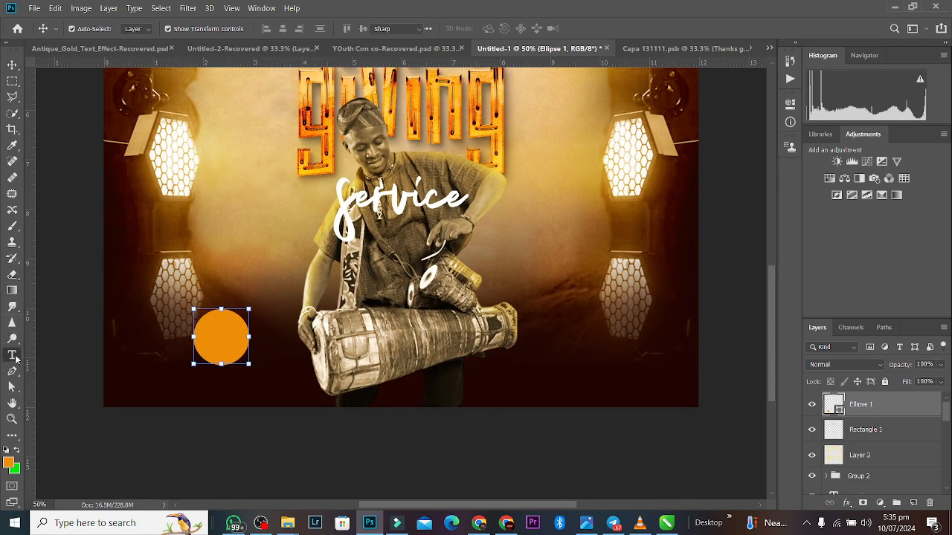
click(189, 388)
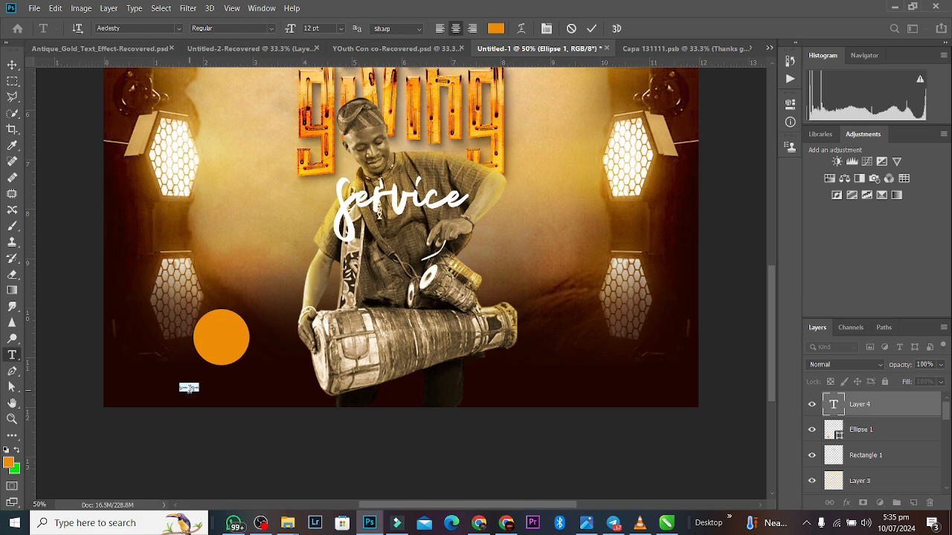
key(BackSpace)
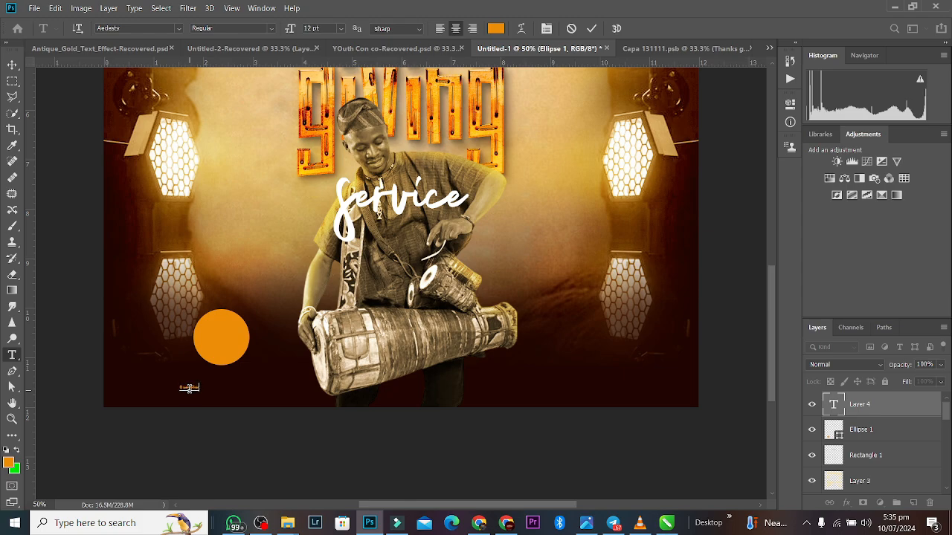
Set the "10:am Prompt" text's font to Montserrat SemiBold.
key(ctrl+a)
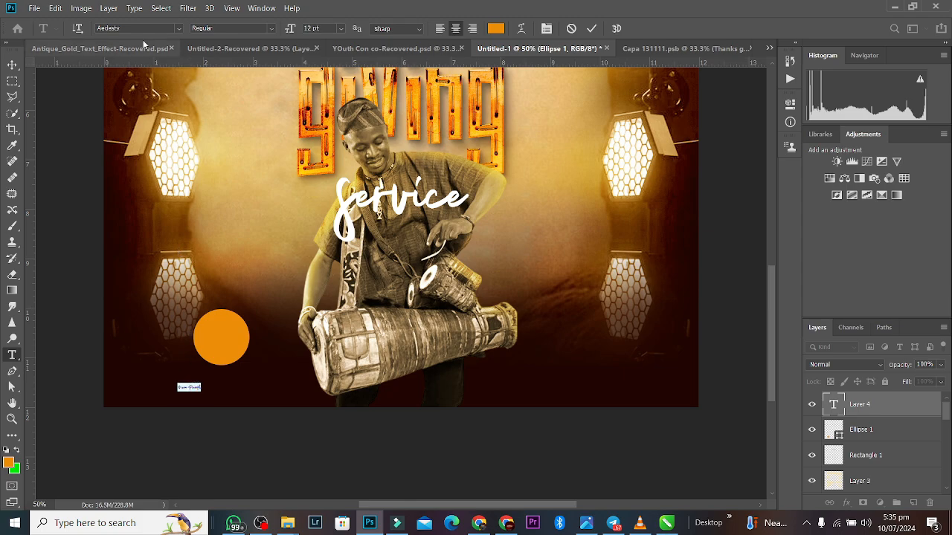
click(178, 28)
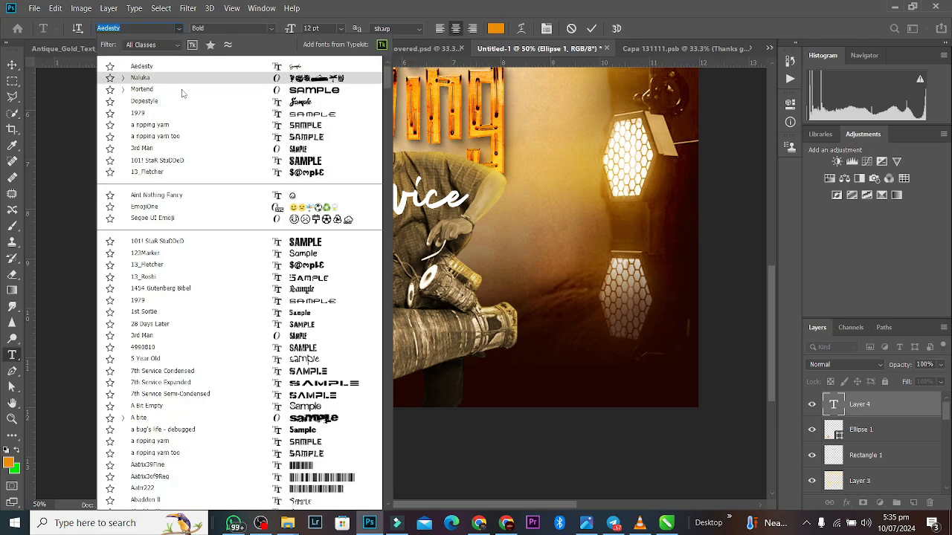
click(148, 28)
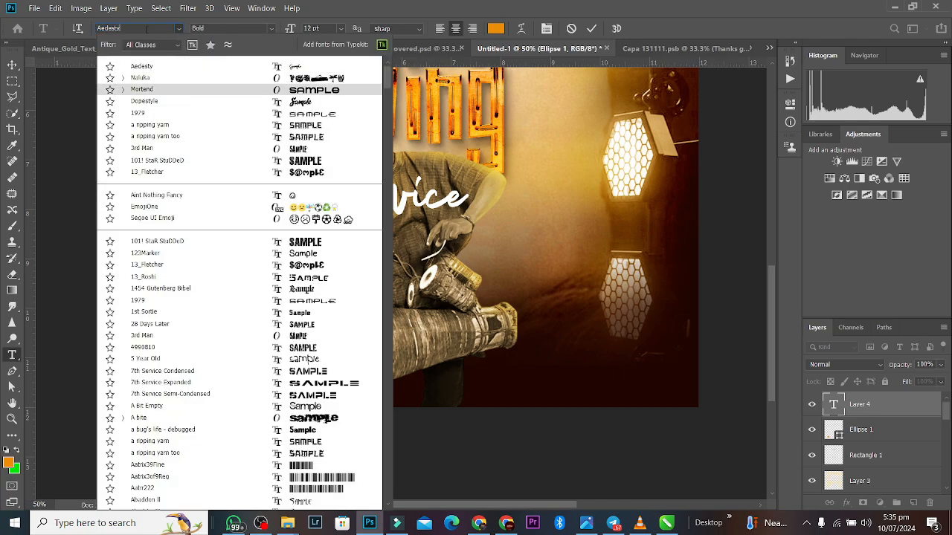
double_click(147, 29)
text(Mon)
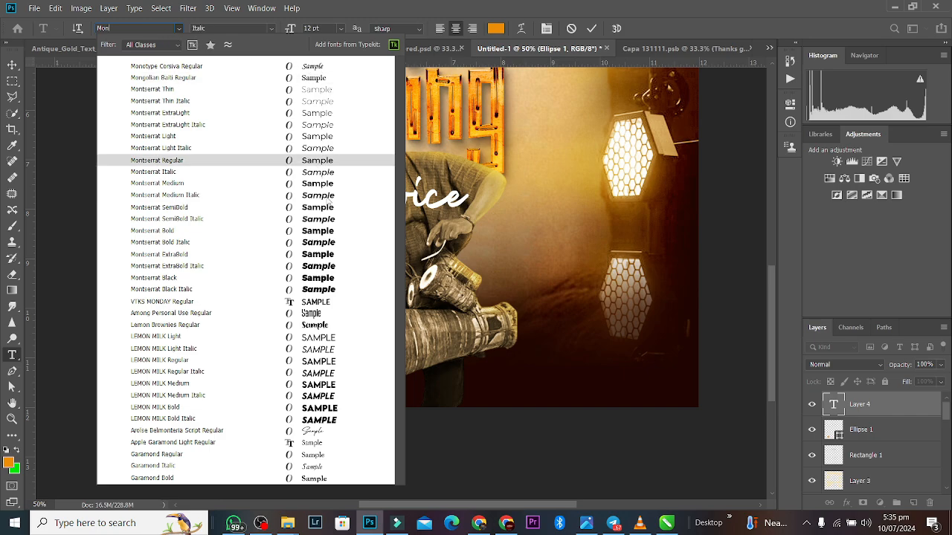
click(326, 209)
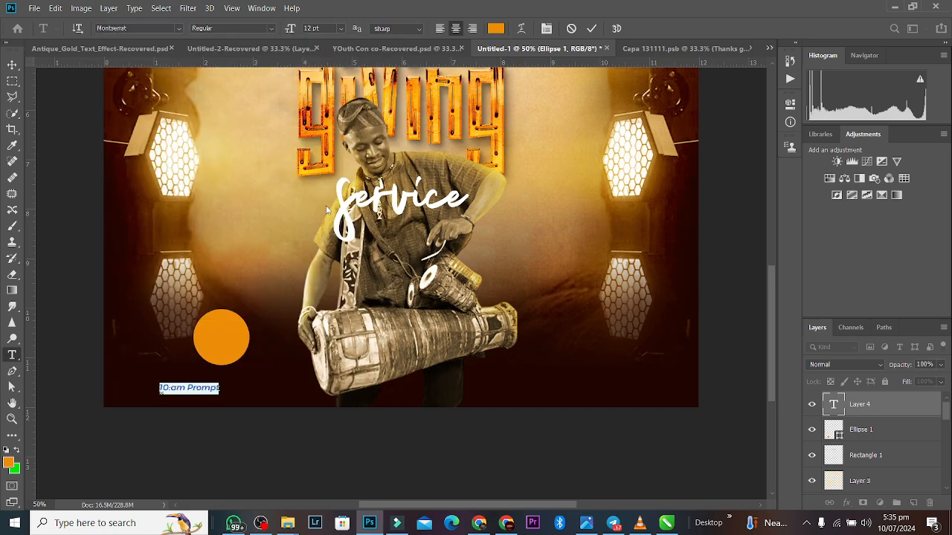
click(593, 28)
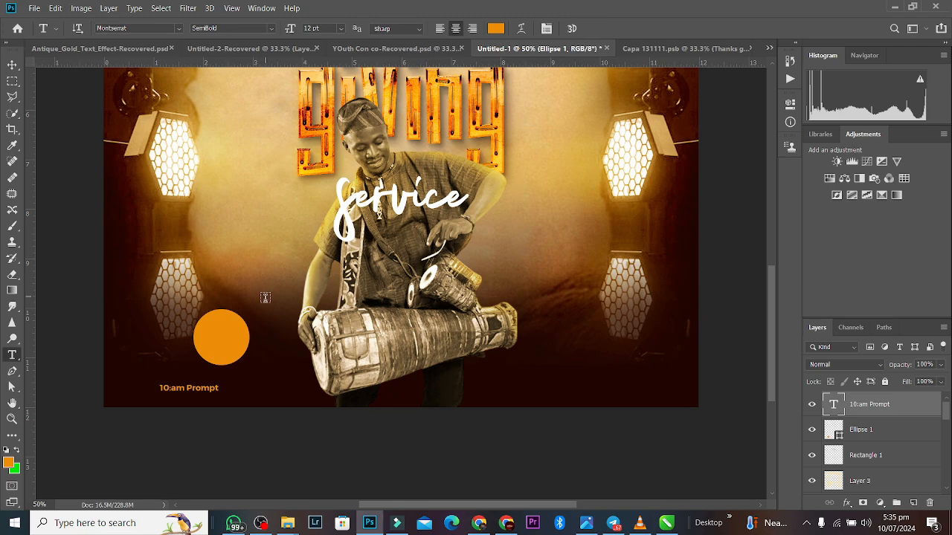
Shift the orange circle farther toward the flyer's left edge and place the time text over its right side.
click(12, 66)
drag(229, 333, 212, 319)
drag(234, 349, 243, 336)
key(ctrl+plus)
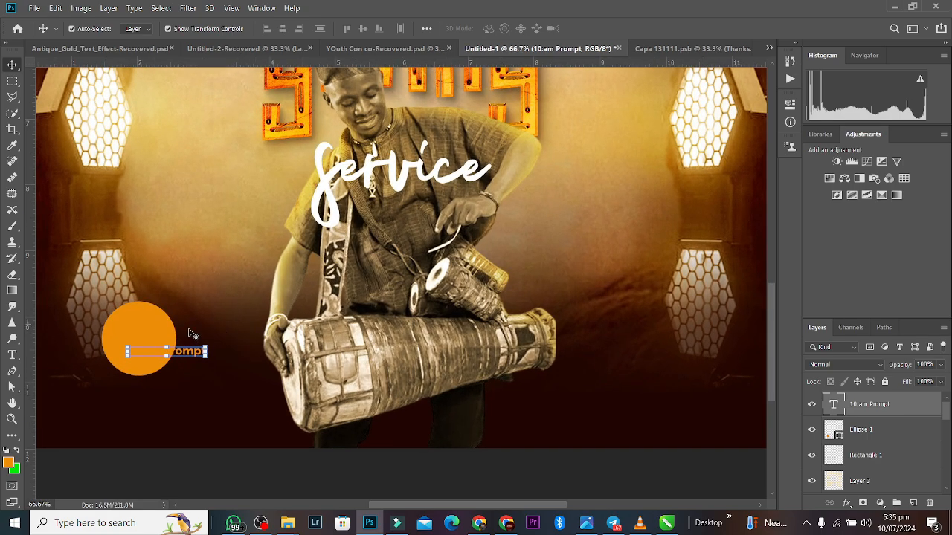
Recolour the "10:am Prompt" text to very dark brown 200d07.
double_click(190, 352)
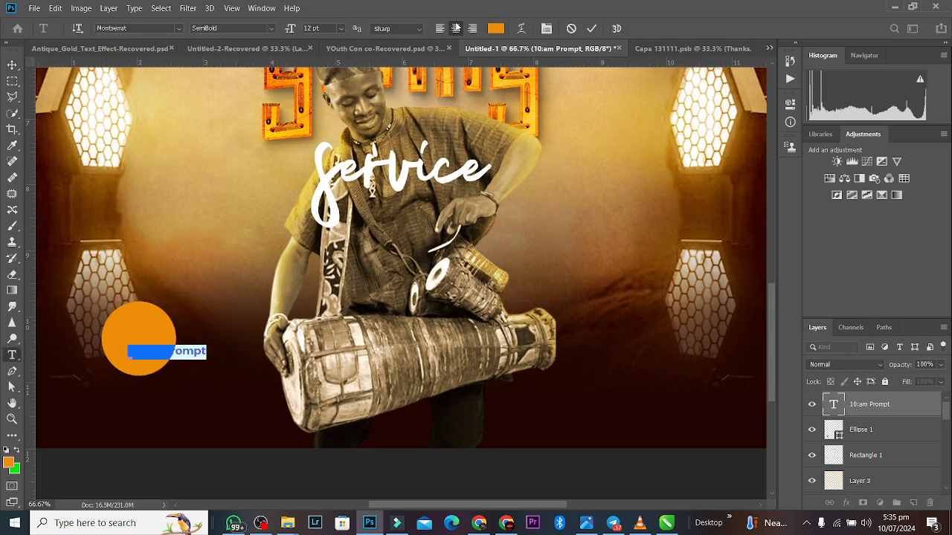
click(502, 28)
click(746, 249)
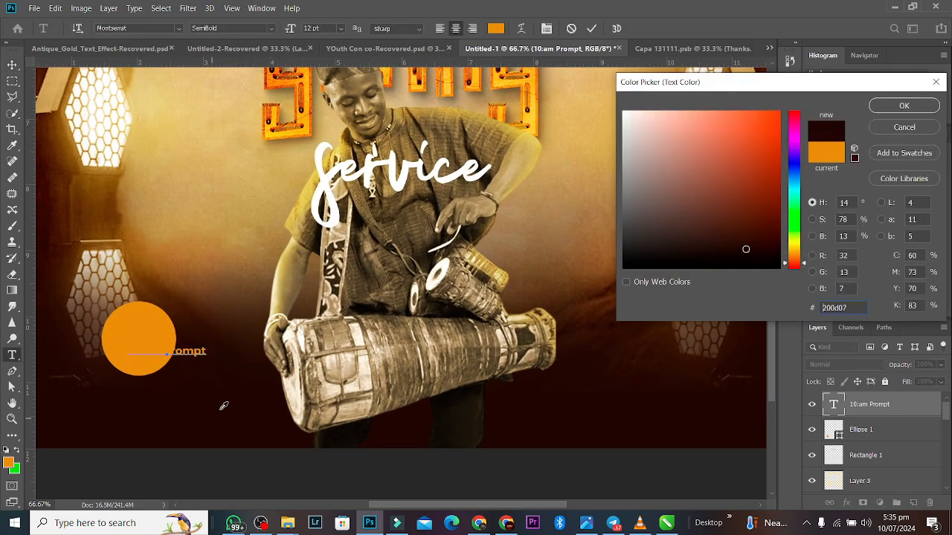
click(909, 105)
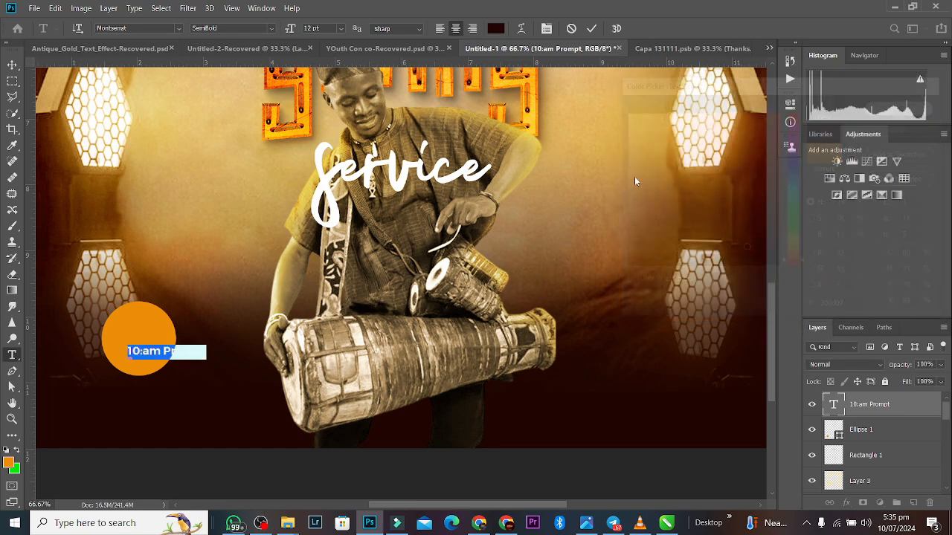
click(592, 28)
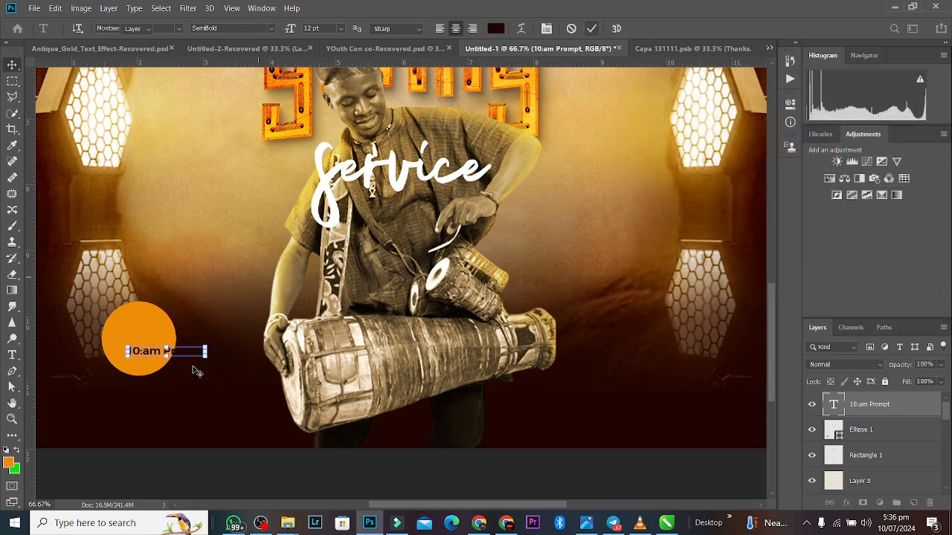
Scale the time text to about 258% and move it left so it starts inside the orange circle.
drag(205, 347, 321, 260)
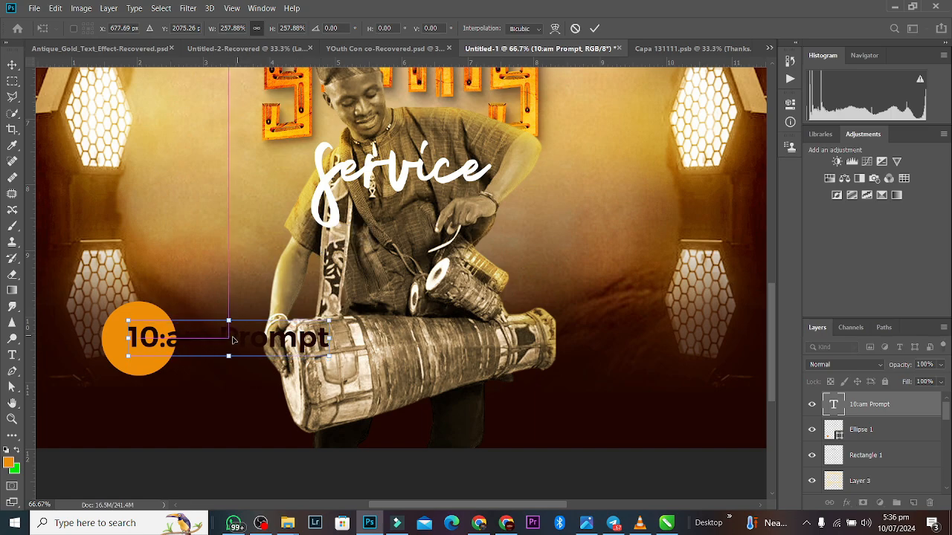
drag(231, 335, 218, 337)
key(Return)
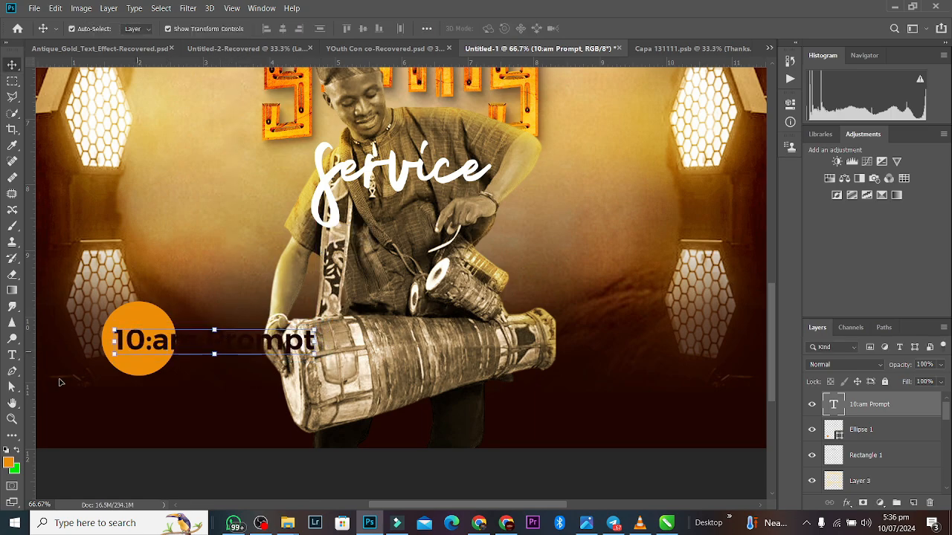
Shorten the time text to "10am" by removing the colon and the word "Prompt".
click(12, 355)
click(160, 340)
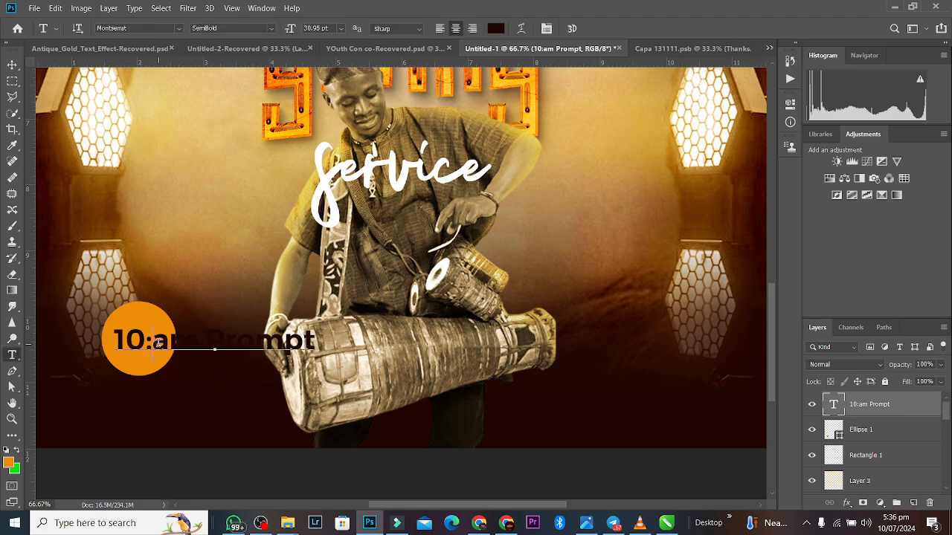
key(BackSpace)
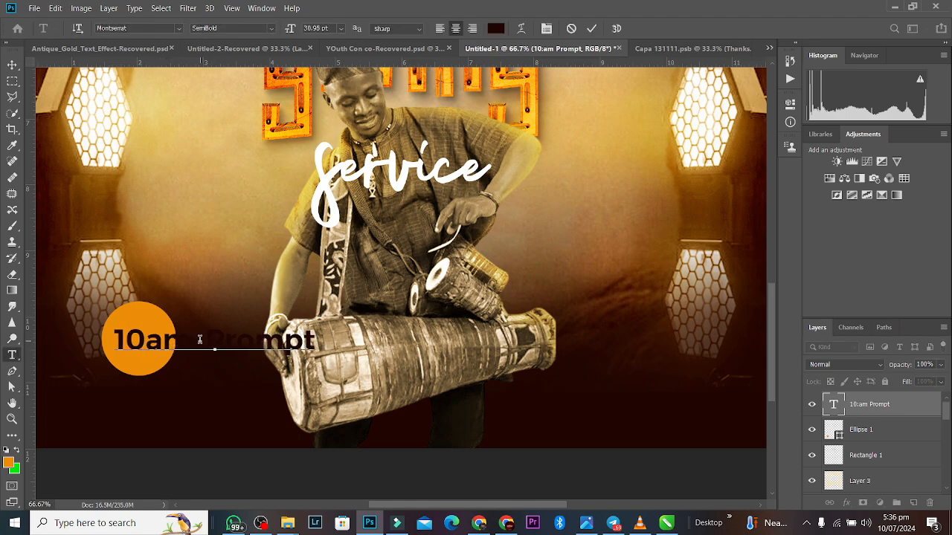
click(591, 28)
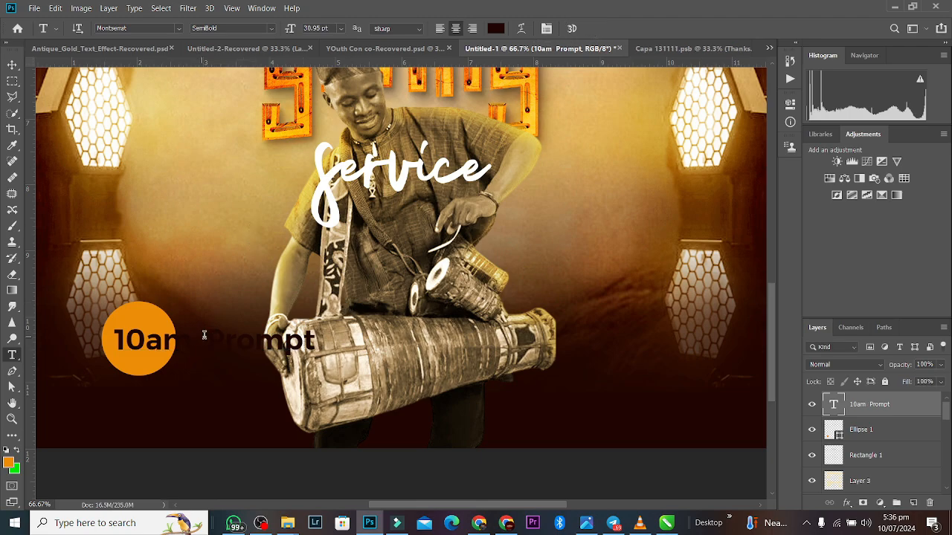
drag(204, 335, 457, 347)
key(BackSpace)
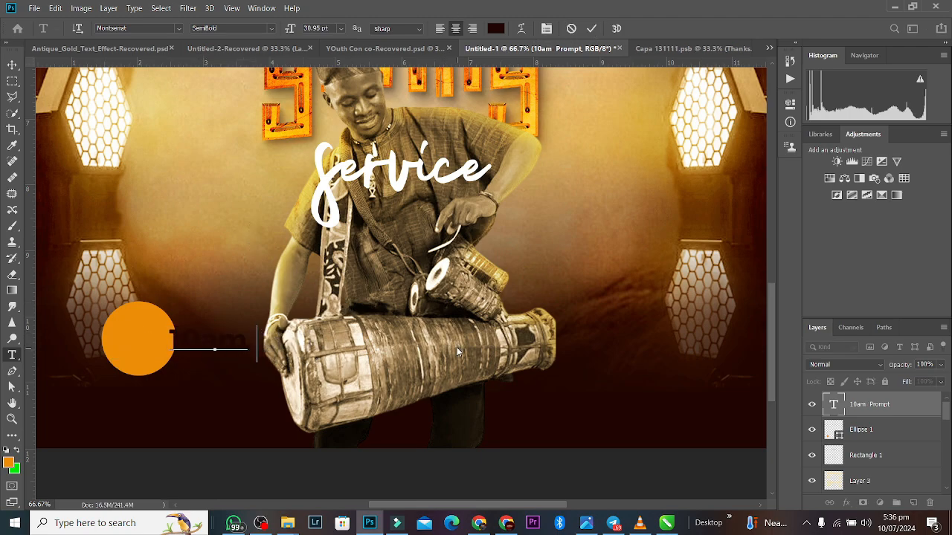
key(BackSpace)
click(591, 28)
Scale the "10am" text to about 67.5% and centre it inside the orange circle.
key(ctrl+t)
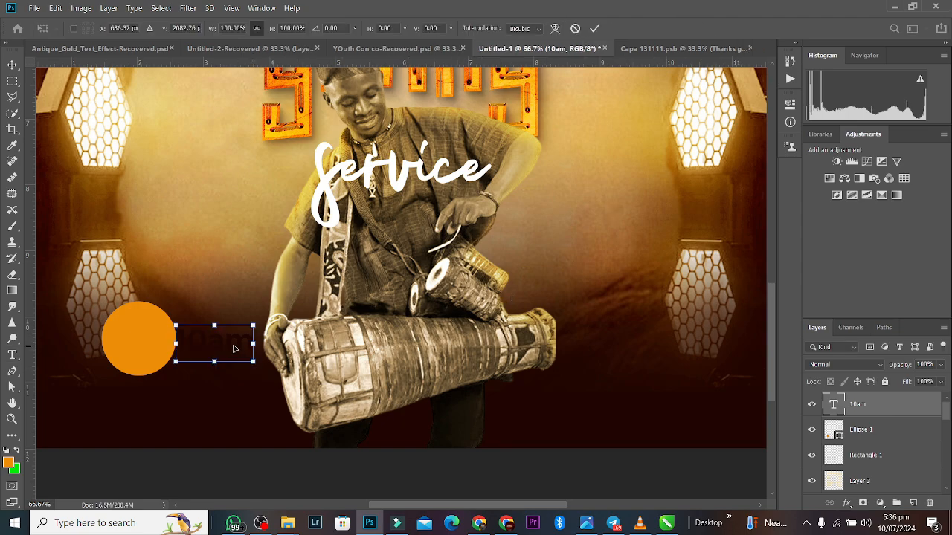
drag(241, 343, 156, 344)
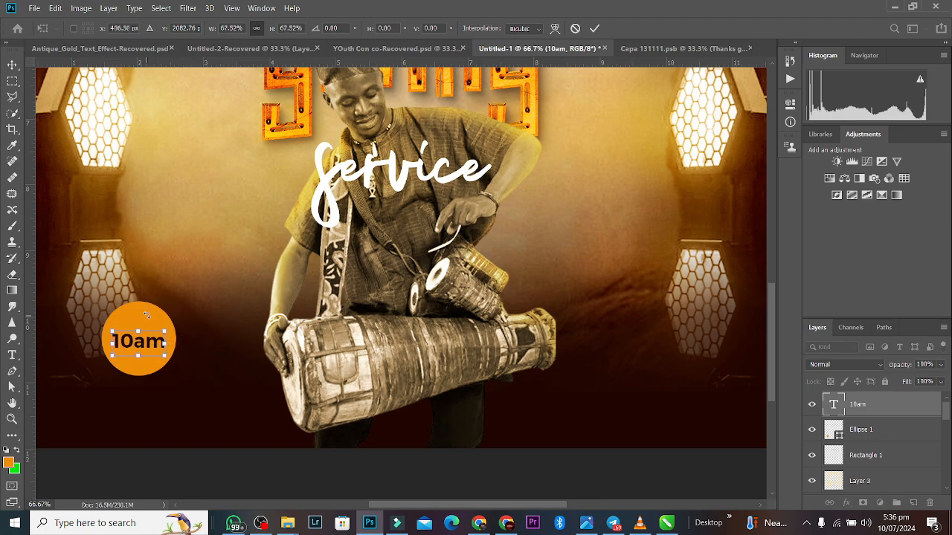
key(Return)
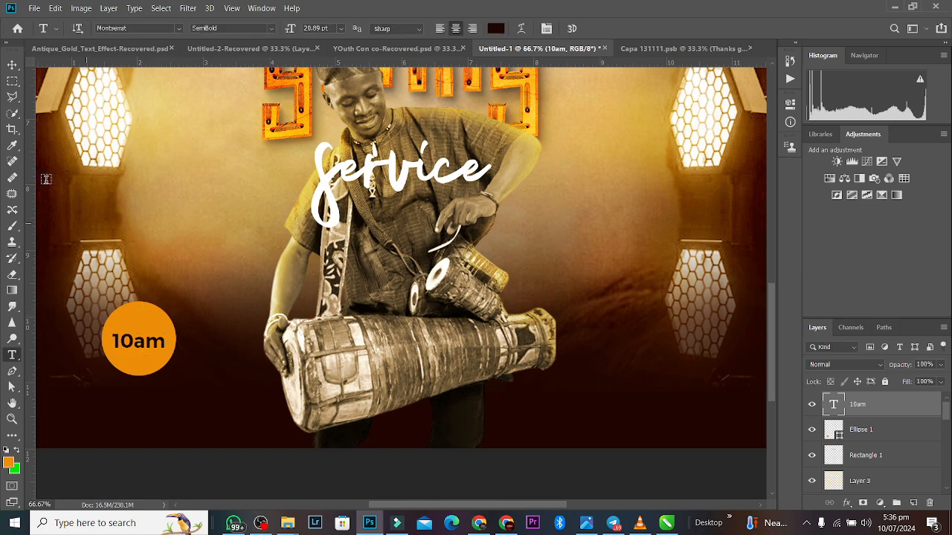
Align the "10am" text and orange circle on their vertical centres and shift both slightly right.
click(12, 64)
shift+click(144, 321)
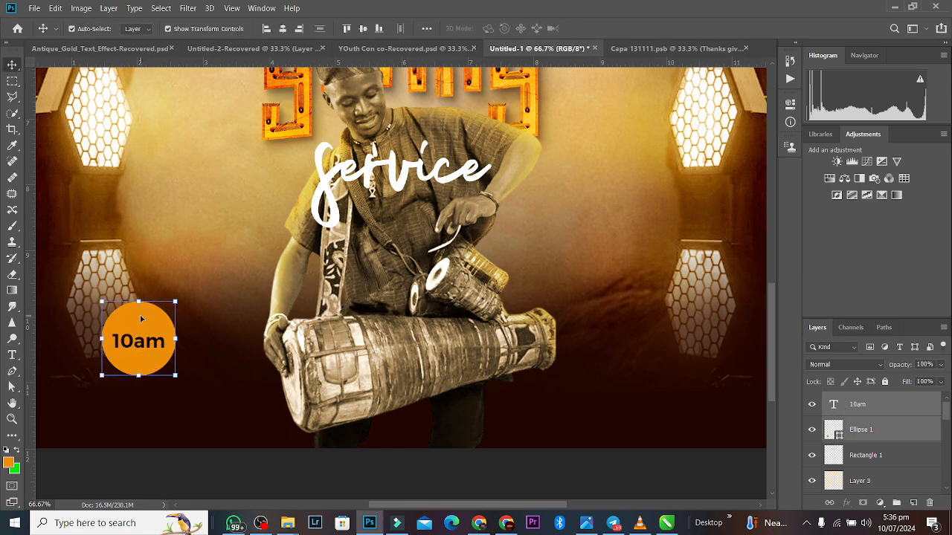
click(363, 29)
drag(130, 336, 135, 337)
click(218, 254)
Remove the trailing spaces after "10am" and set the text to left alignment.
click(172, 340)
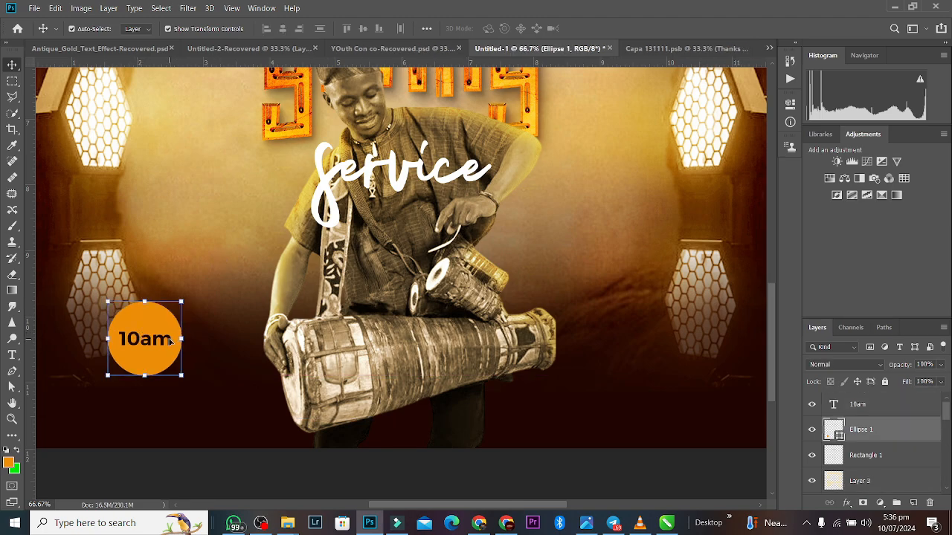
click(167, 339)
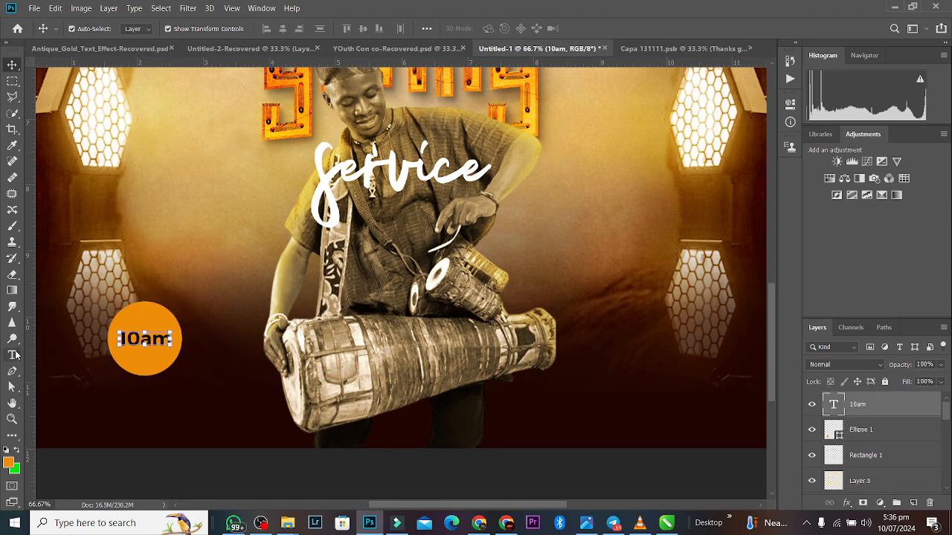
click(12, 354)
click(162, 335)
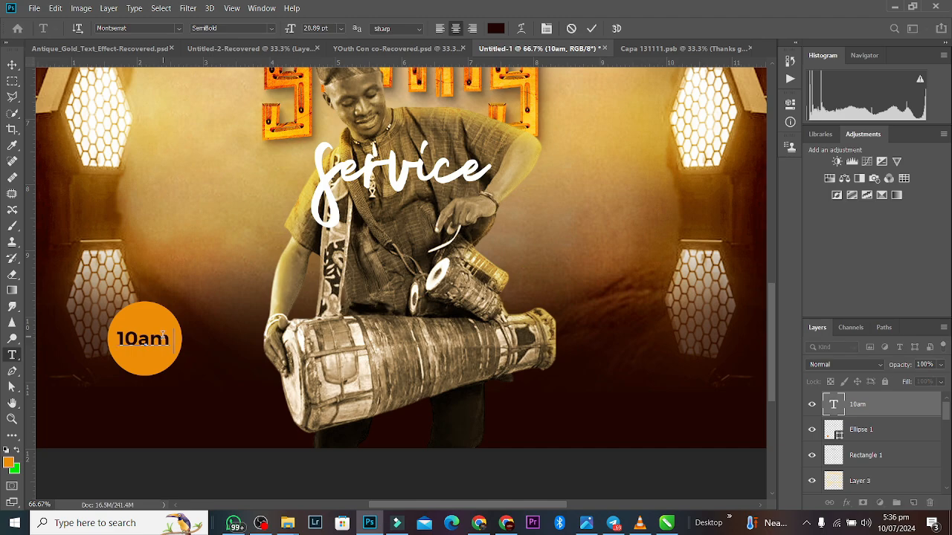
key(ctrl)
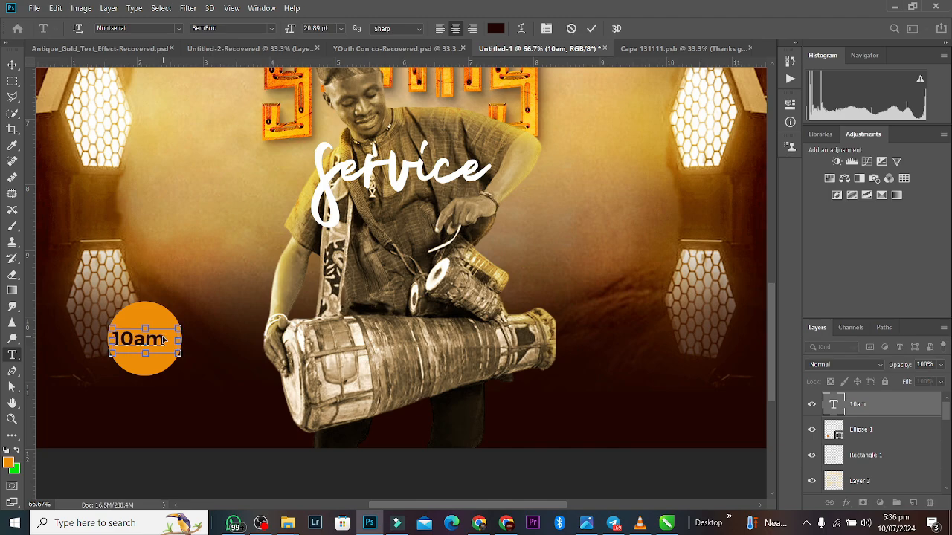
key(BackSpace)
key(BackSpace)
key(BackSpace)
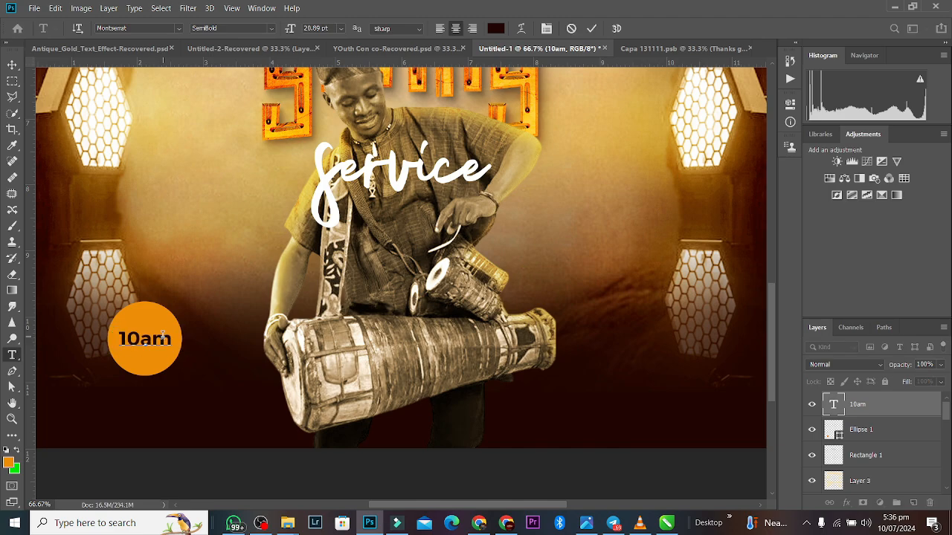
click(440, 29)
key(ctrl)
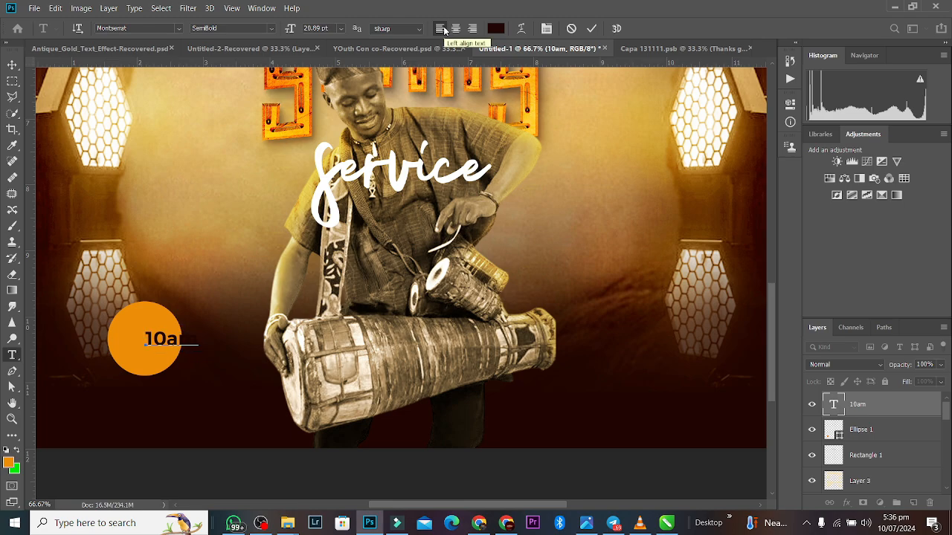
key(ctrl)
key(BackSpace)
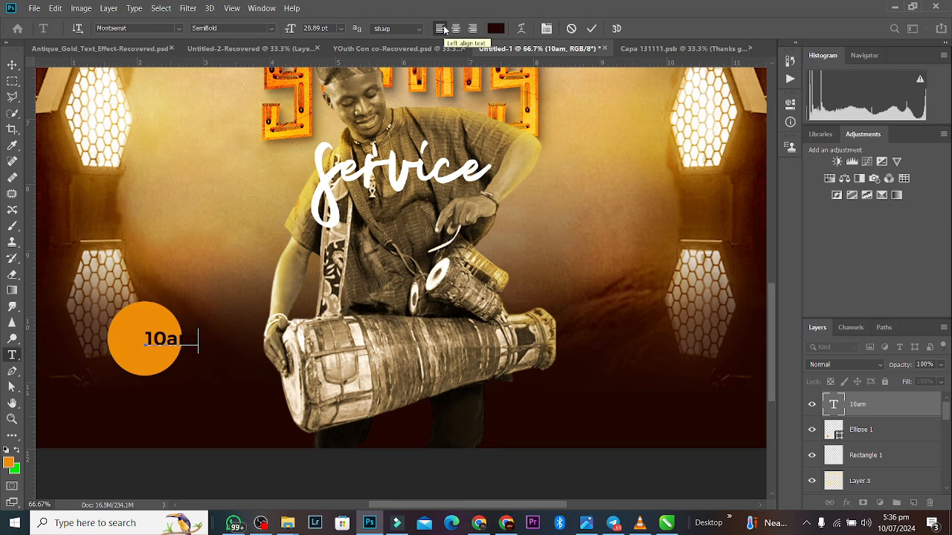
click(591, 28)
click(143, 321)
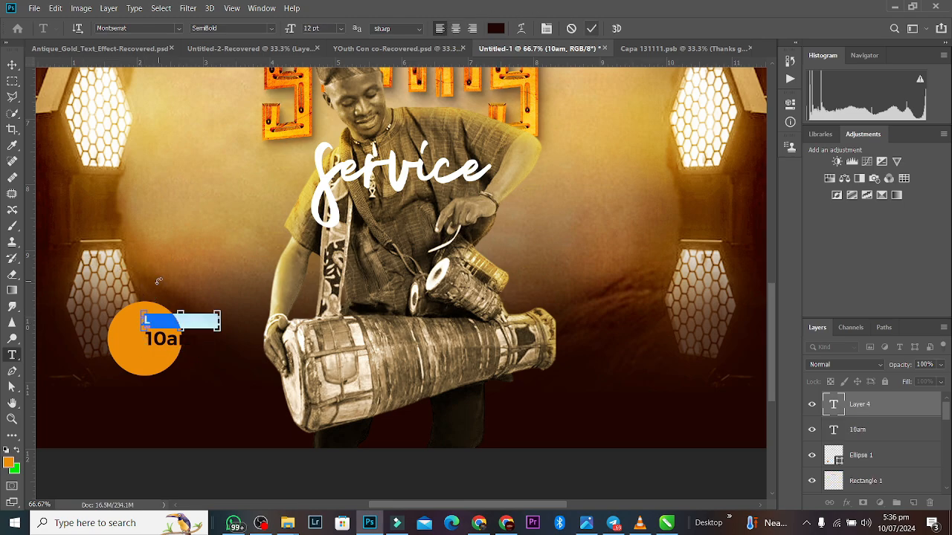
click(591, 28)
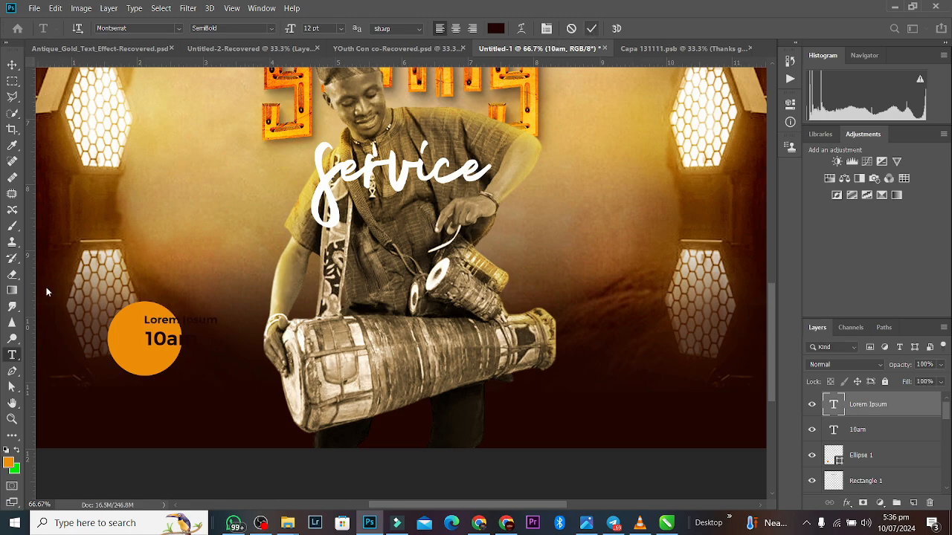
click(14, 64)
key(Delete)
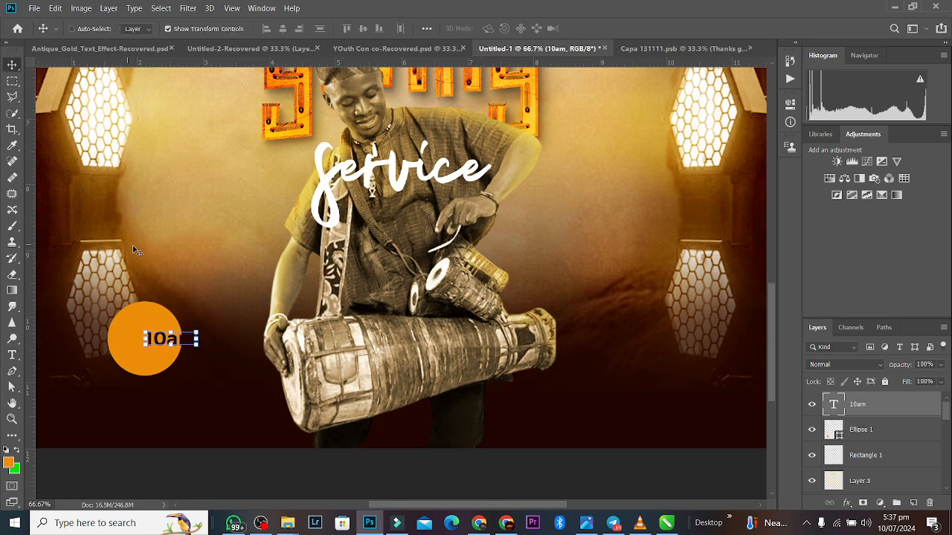
Centre the "10am" text horizontally on the orange circle and shift both left as a pair.
shift+click(145, 317)
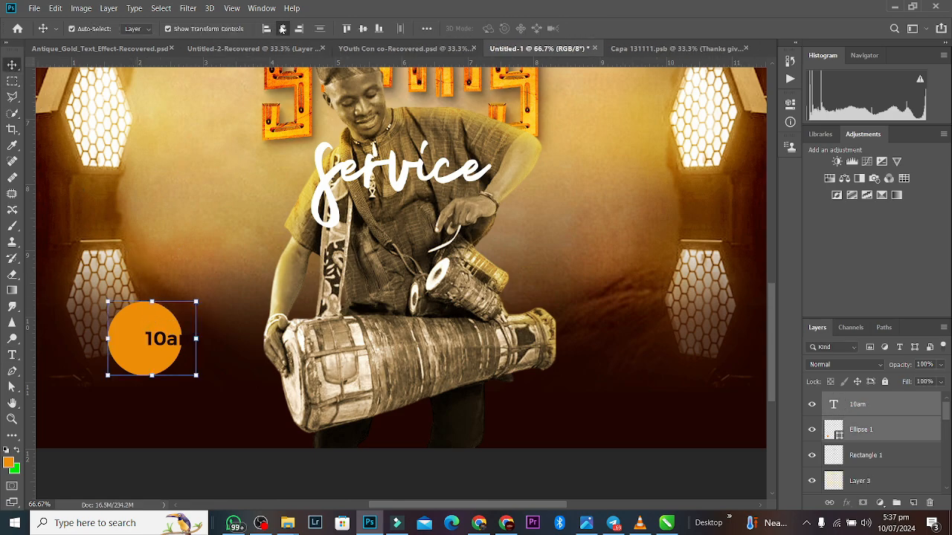
click(283, 29)
drag(163, 341, 150, 316)
key(ctrl+z)
shift+click(164, 316)
click(190, 309)
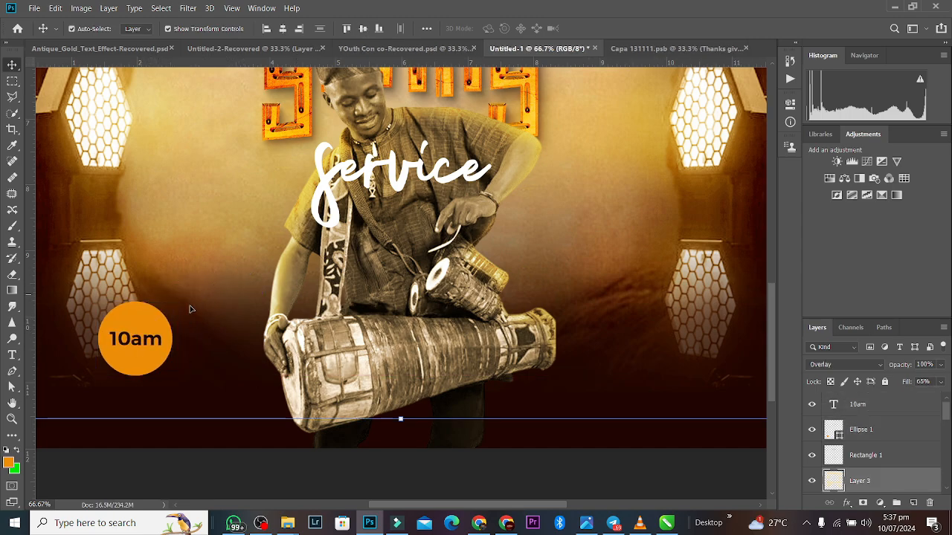
Add the word "Prompt" after "10am" on the same line, spaced so it starts outside the orange circle.
click(158, 344)
double_click(153, 345)
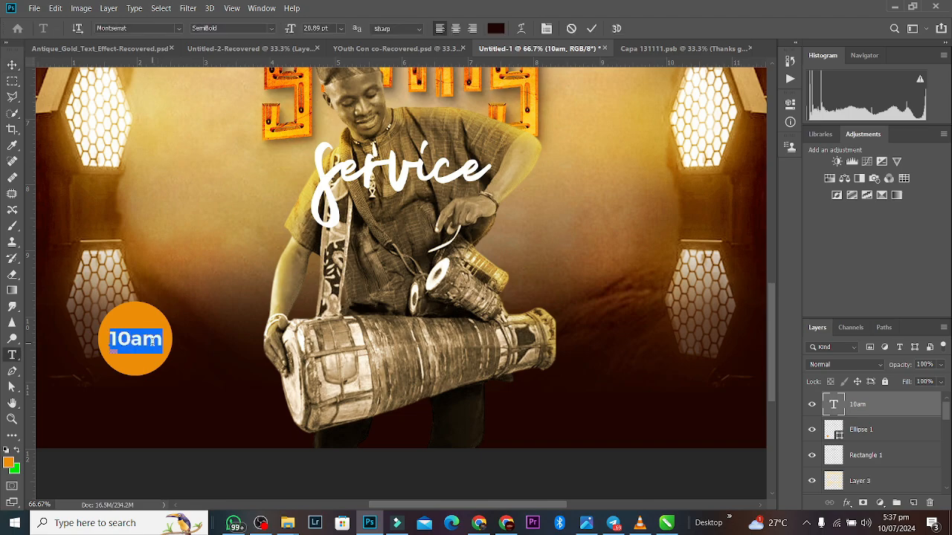
click(158, 340)
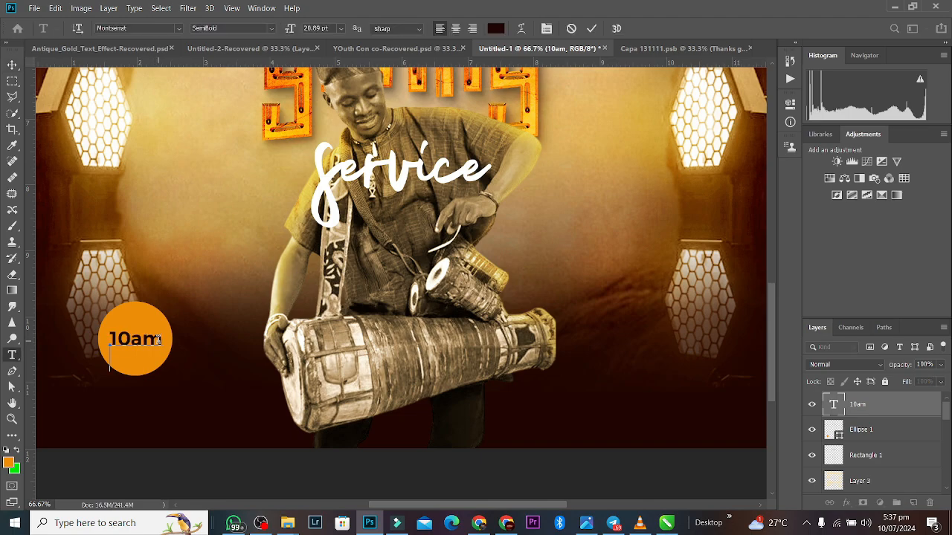
text(Prom)
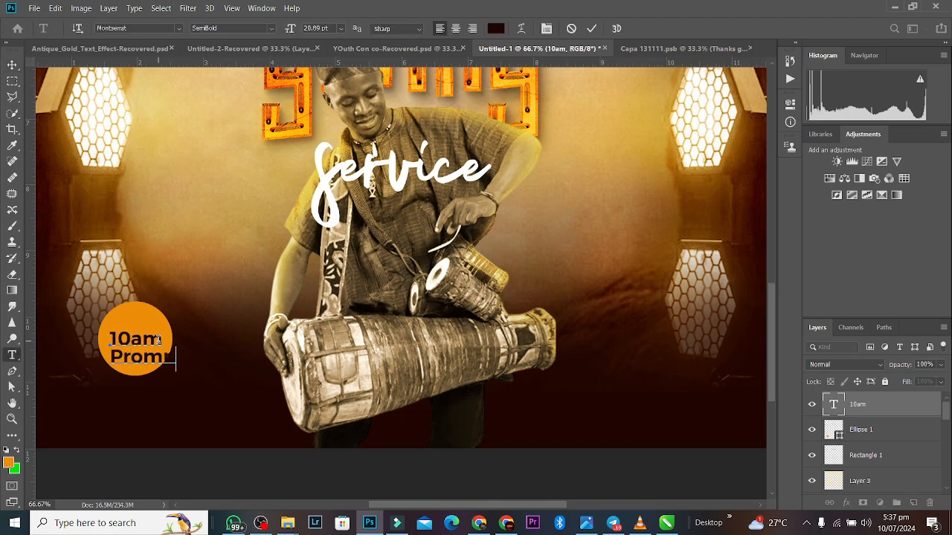
key(ctrl+a)
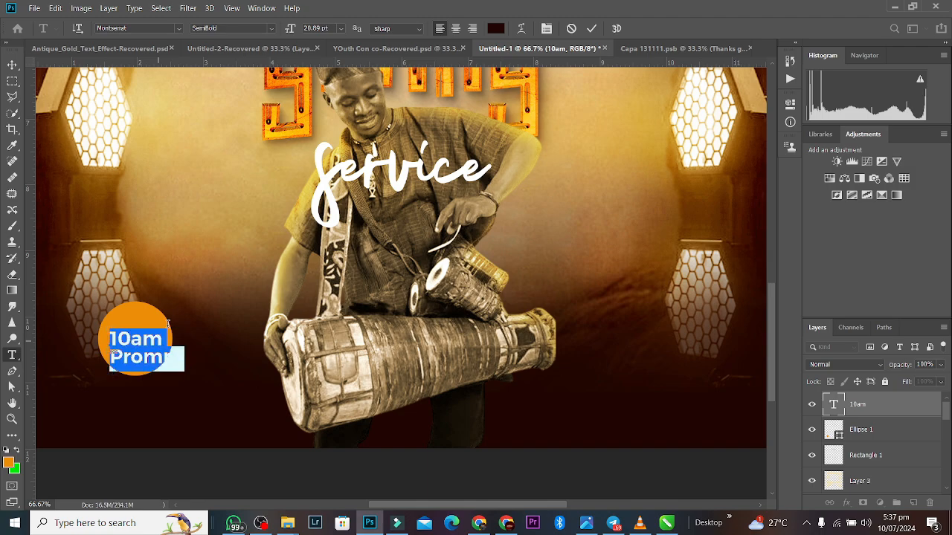
click(111, 357)
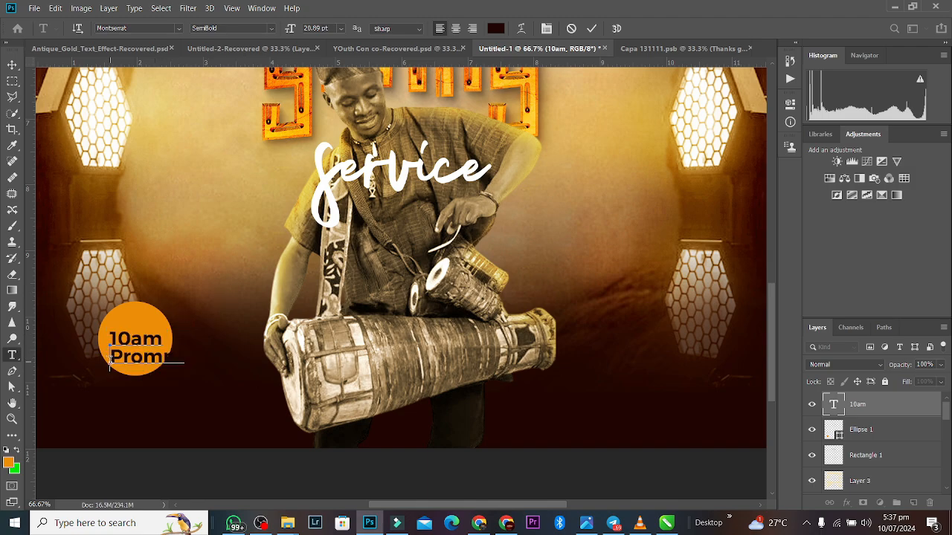
key(BackSpace)
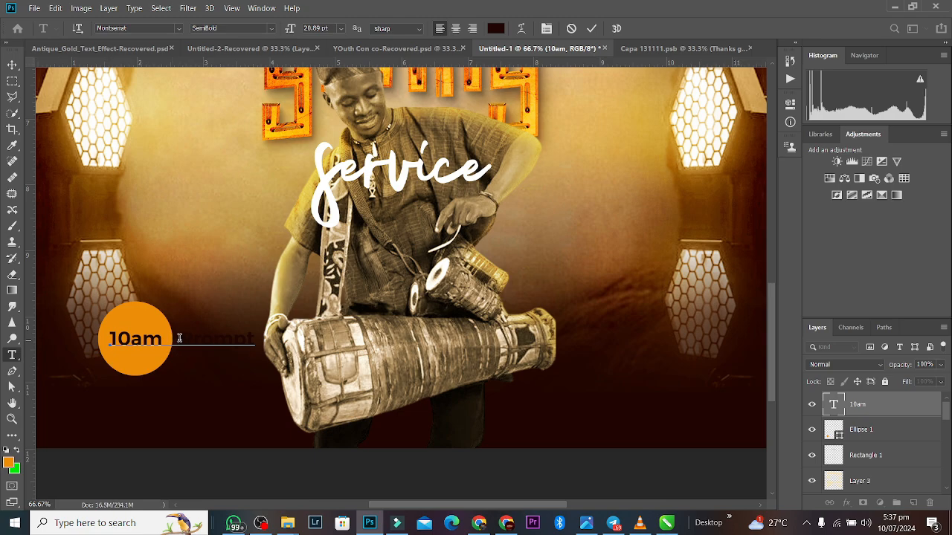
Recolour only the word "Prompt" to white ffffff.
drag(179, 338, 276, 330)
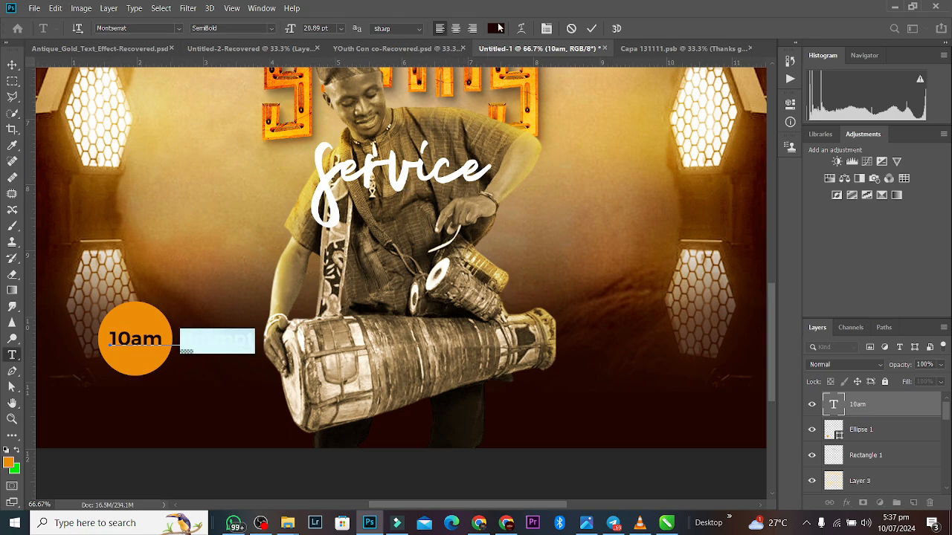
click(496, 29)
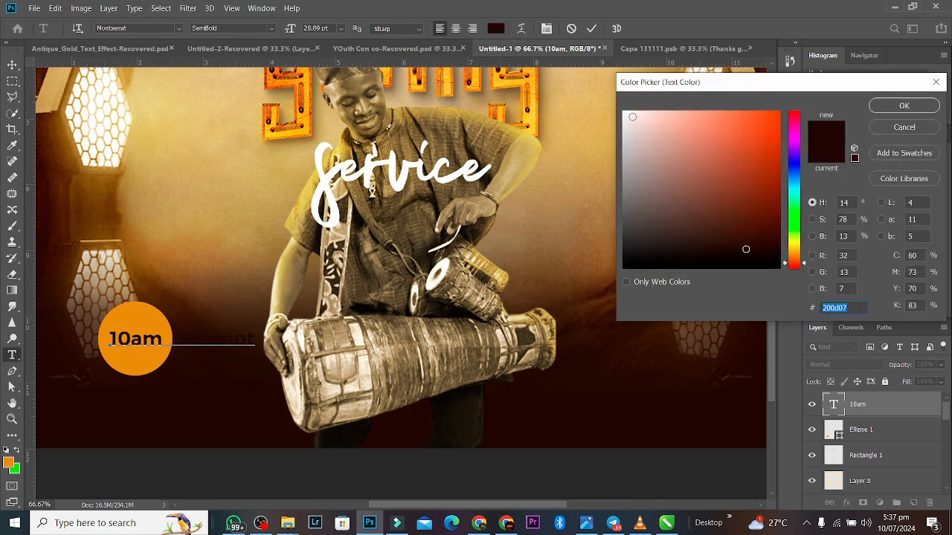
text(ffffff)
click(903, 106)
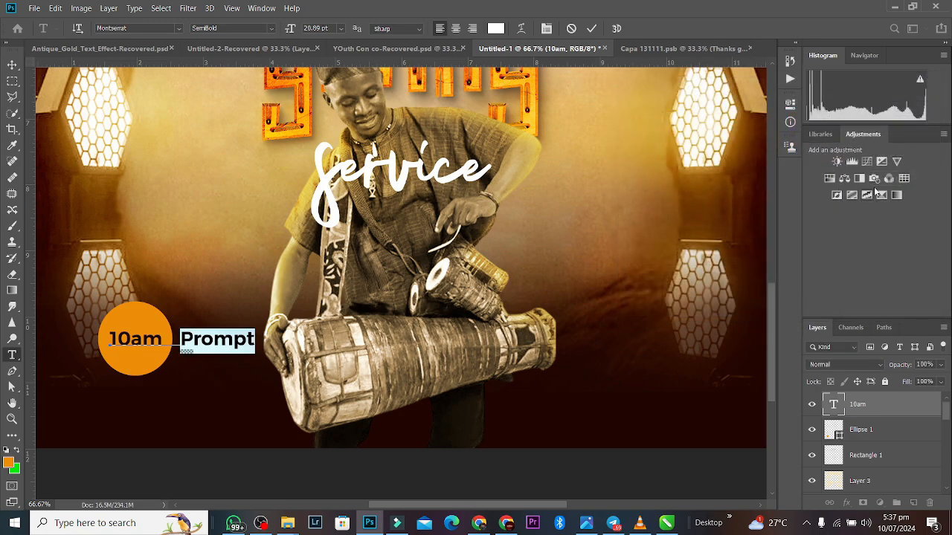
Set the tracking of the word "Prompt" to -80 and commit the text.
click(790, 104)
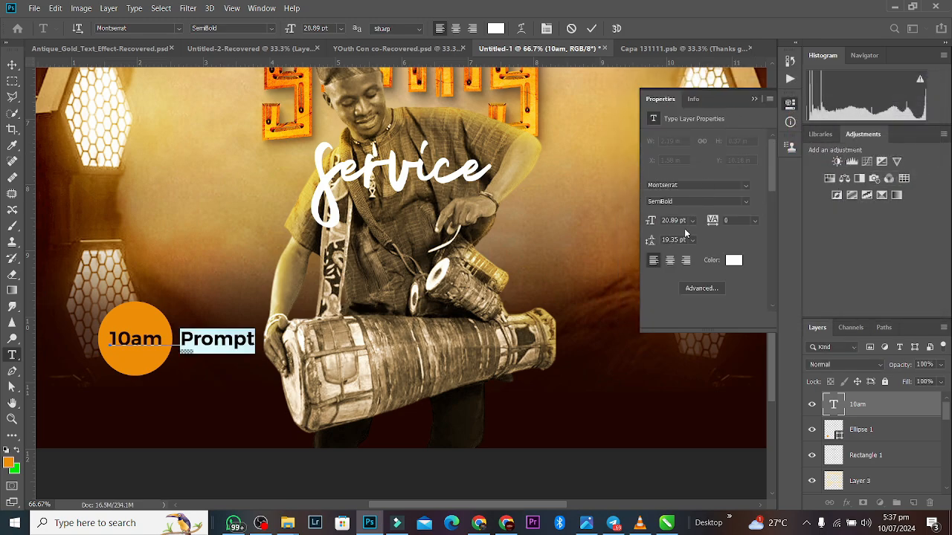
drag(714, 222, 712, 221)
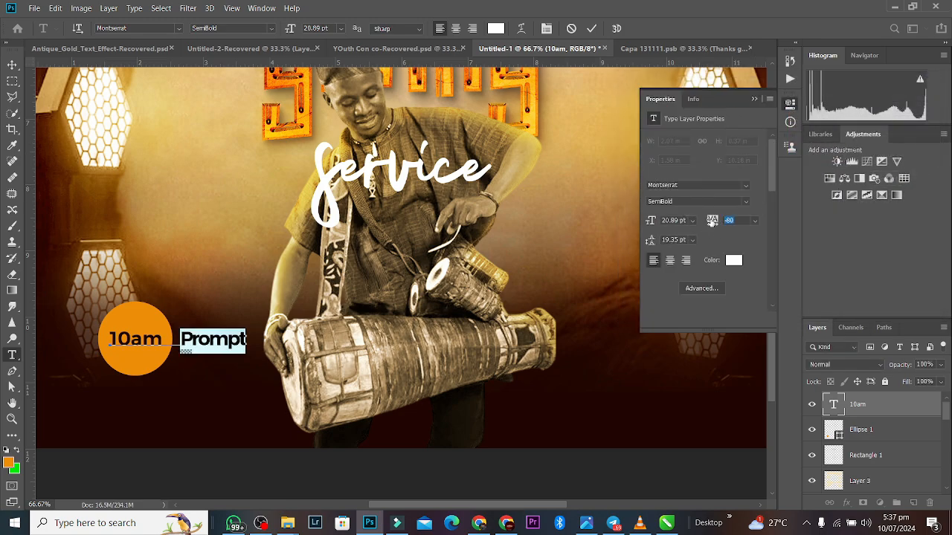
click(592, 28)
key(v)
Delete one space before "Prompt" to bring the word closer to the orange circle.
double_click(187, 342)
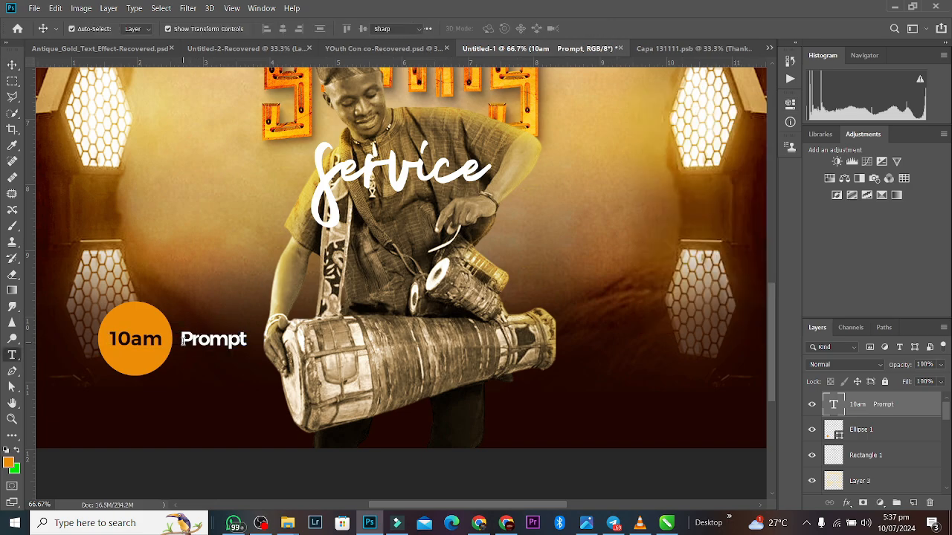
click(181, 341)
key(Left)
key(Delete)
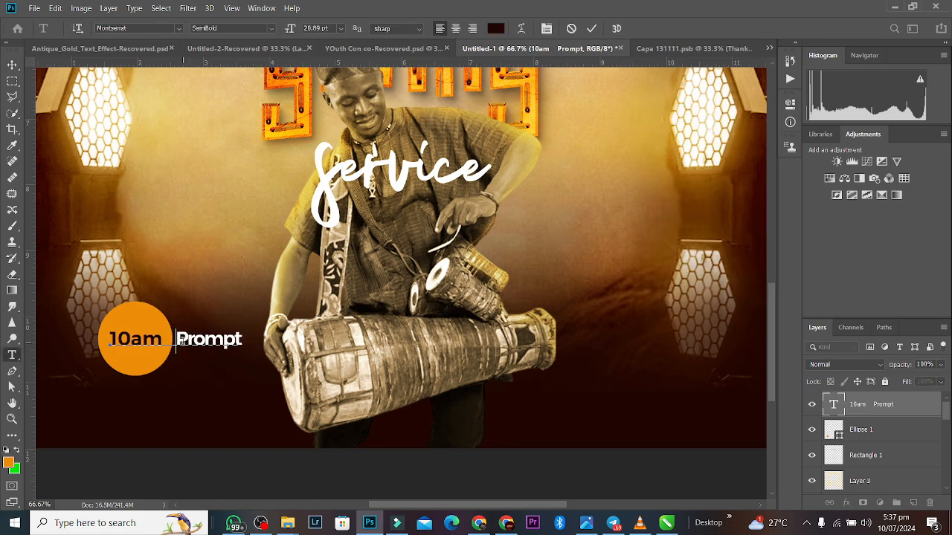
click(591, 28)
Duplicate the "10am Prompt" text layer and move the copy to the area right of the drum.
key(v)
key(ctrl+j)
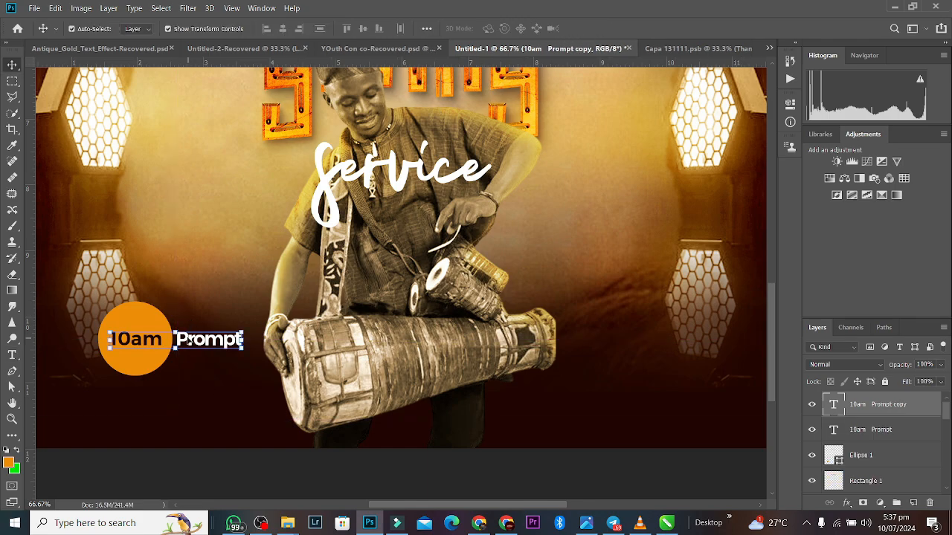
drag(200, 340, 699, 316)
Replace the copied text with "This Sunday" on two lines.
double_click(646, 342)
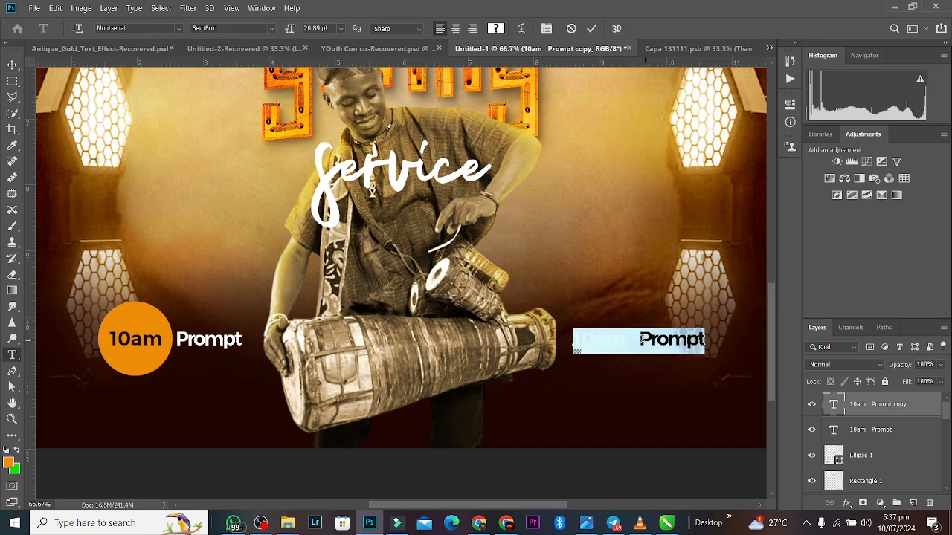
click(641, 341)
click(628, 340)
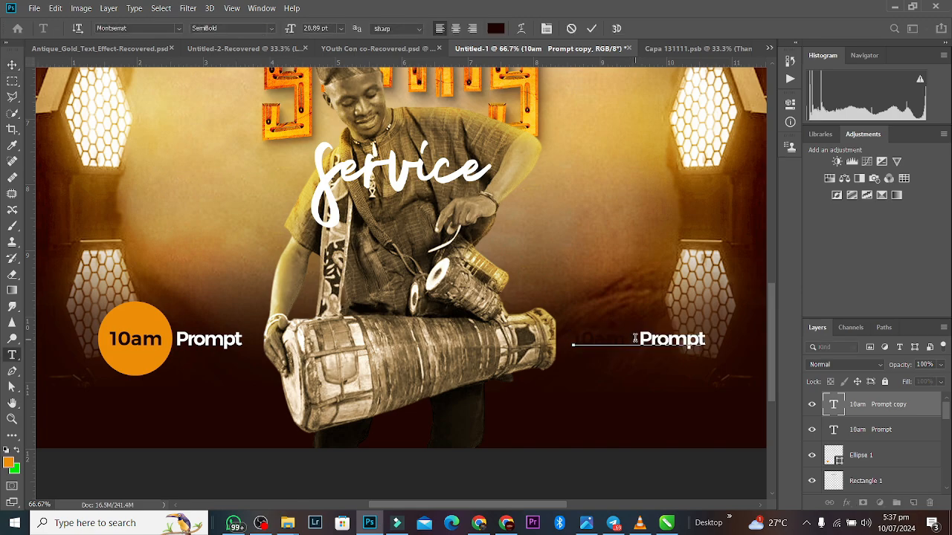
key(ctrl+a)
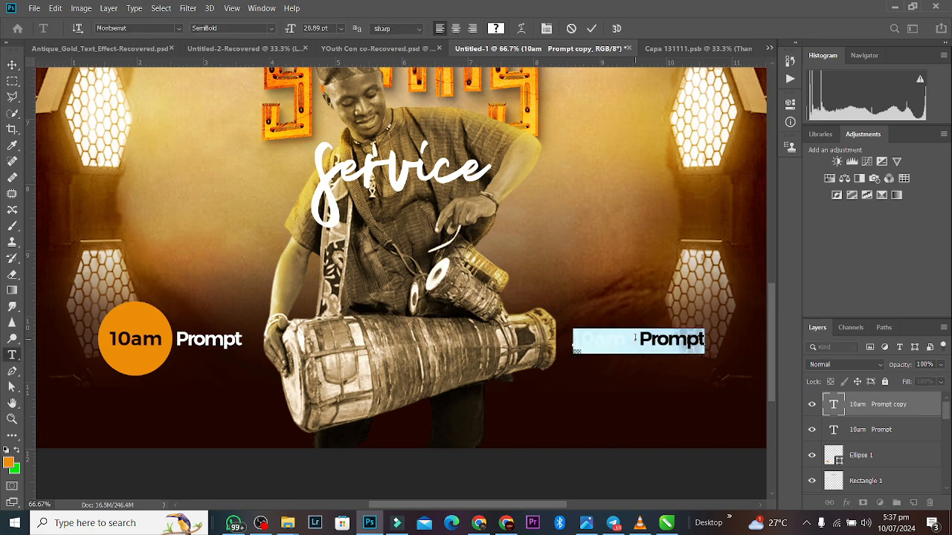
key(BackSpace)
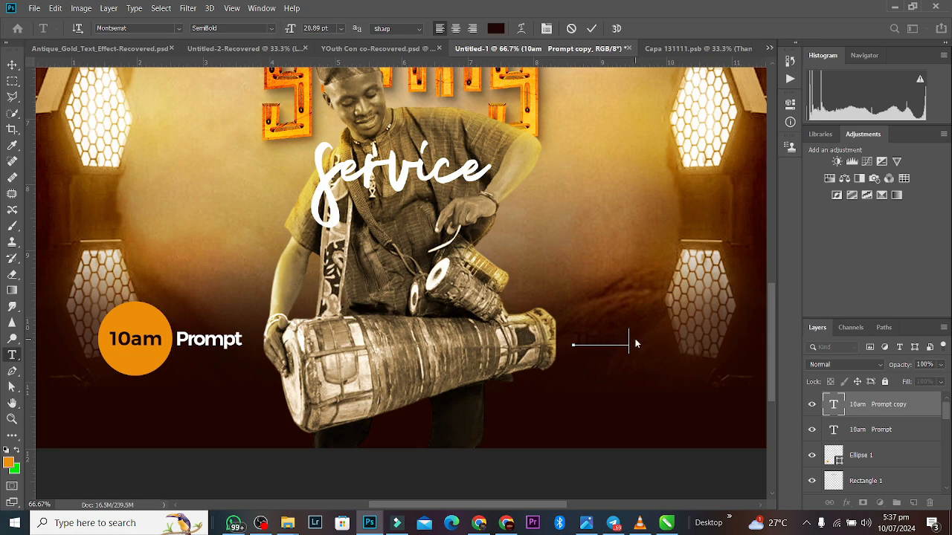
text(This Sunday)
key(Return)
Recolour the whole "This Sunday" text to near-white fefefe.
key(ctrl+a)
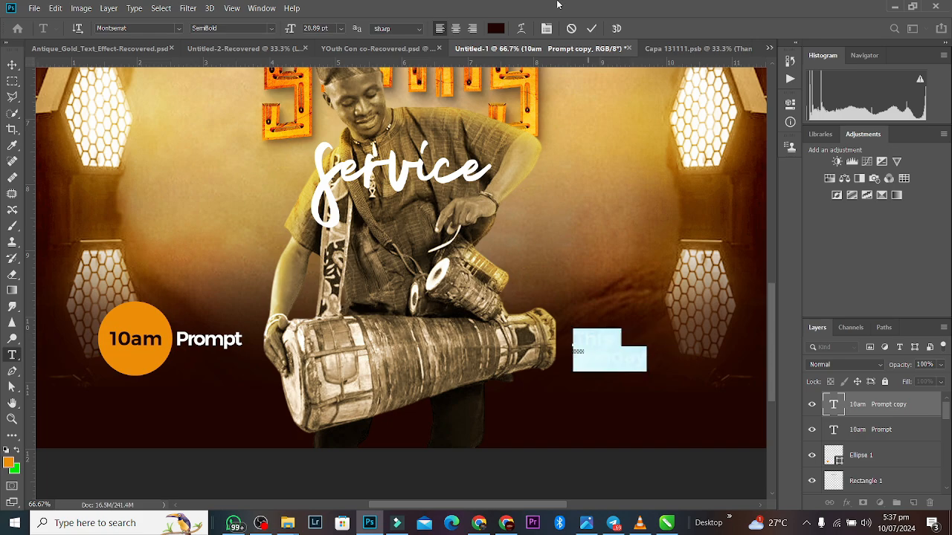
click(496, 30)
click(625, 114)
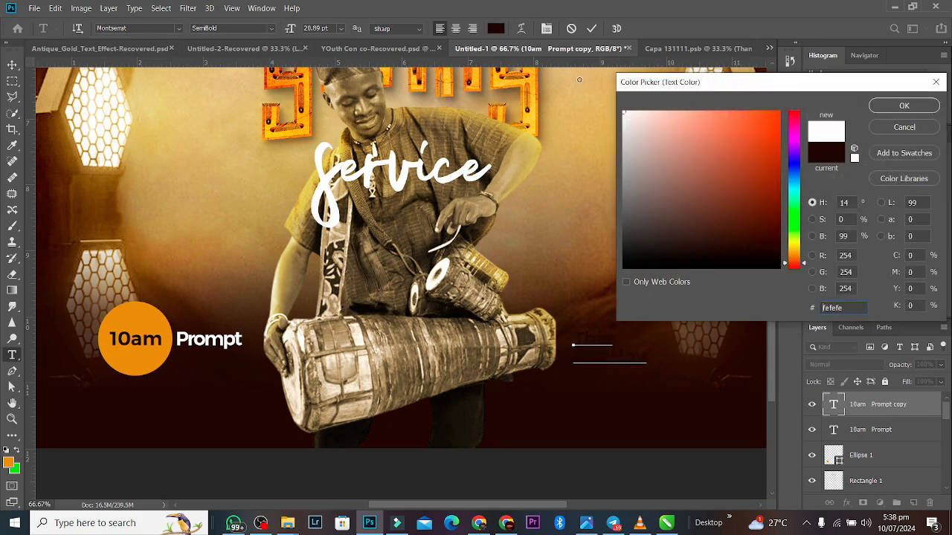
click(886, 111)
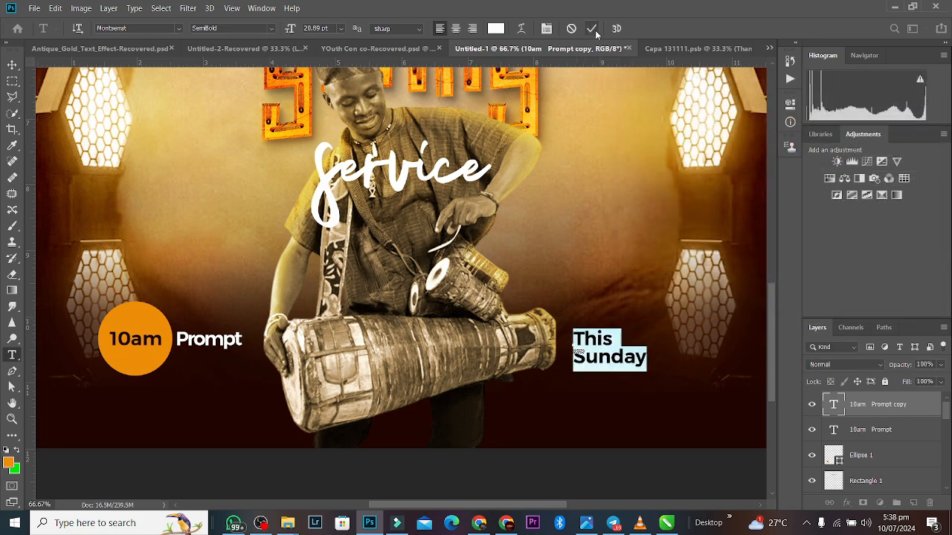
Tighten the leading of the "This Sunday" text to 15.35 pt.
click(791, 103)
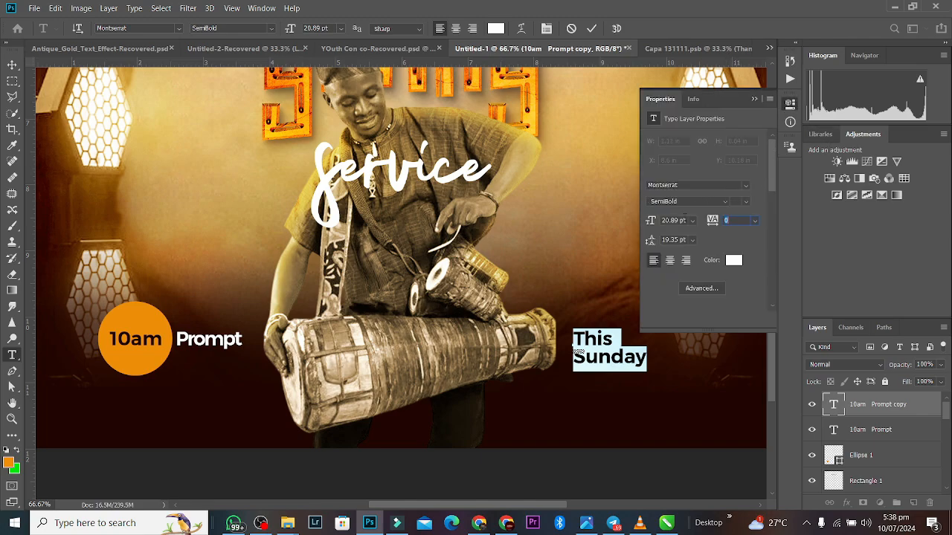
drag(657, 243, 647, 243)
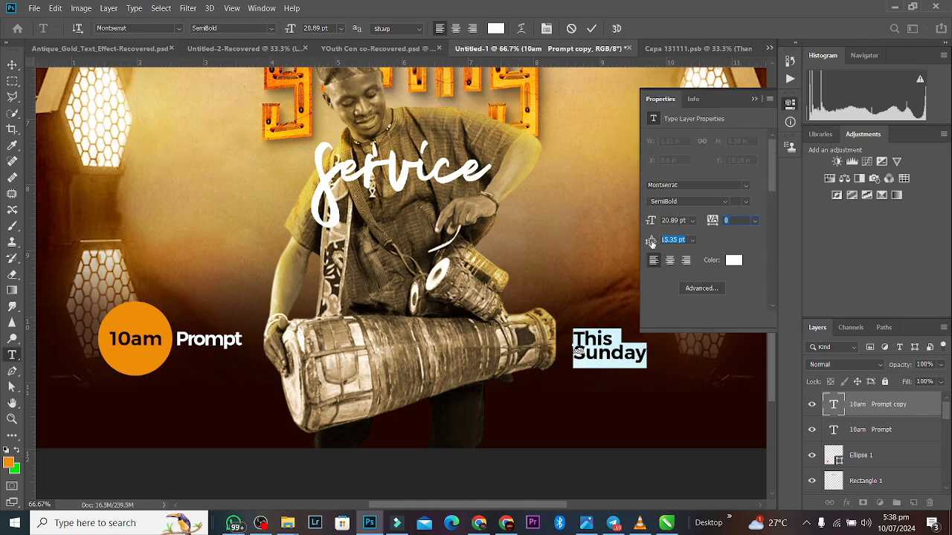
click(588, 350)
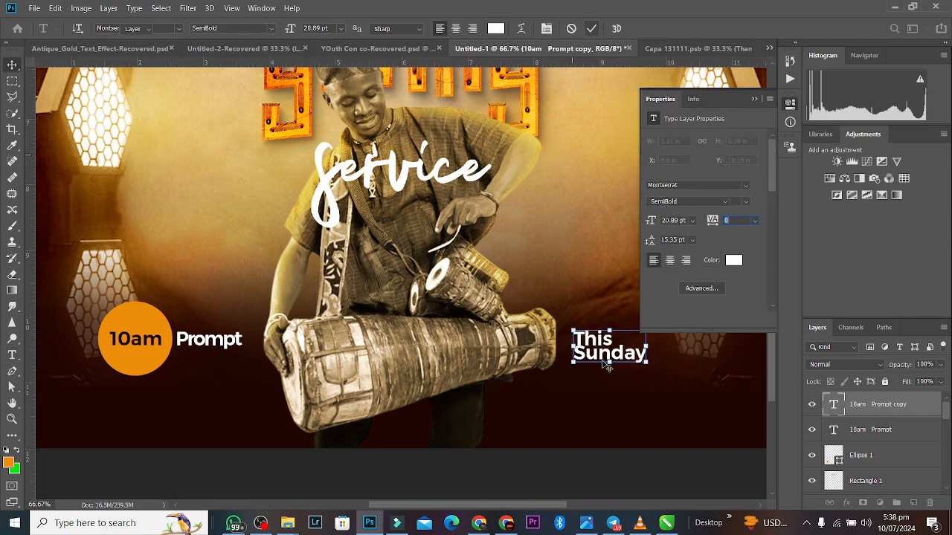
Recolour only the word "Sunday" with the orange sampled from the circle behind "10am".
double_click(587, 349)
double_click(587, 351)
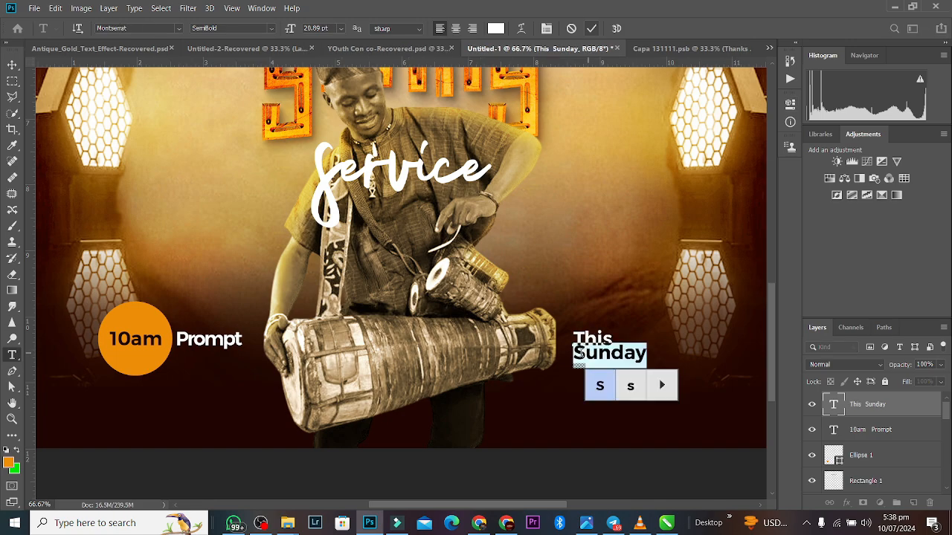
click(496, 29)
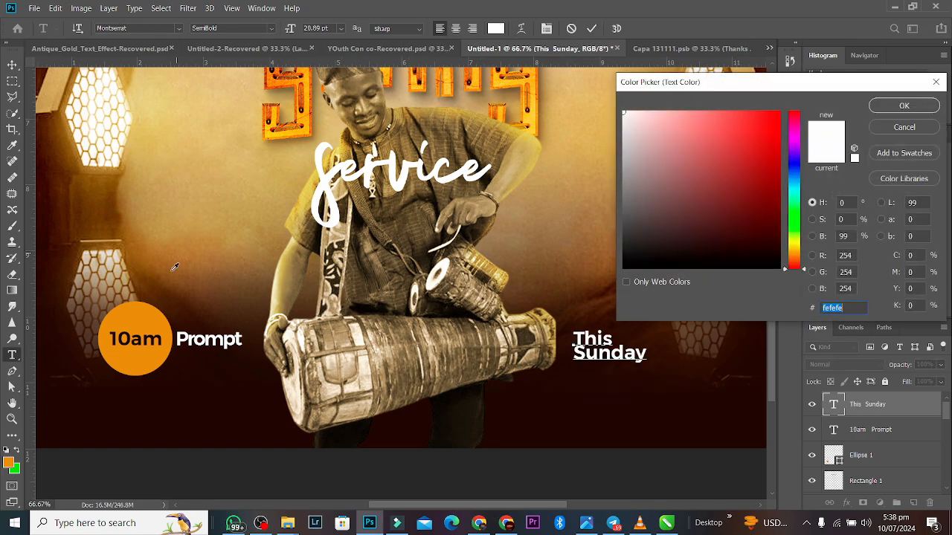
click(147, 319)
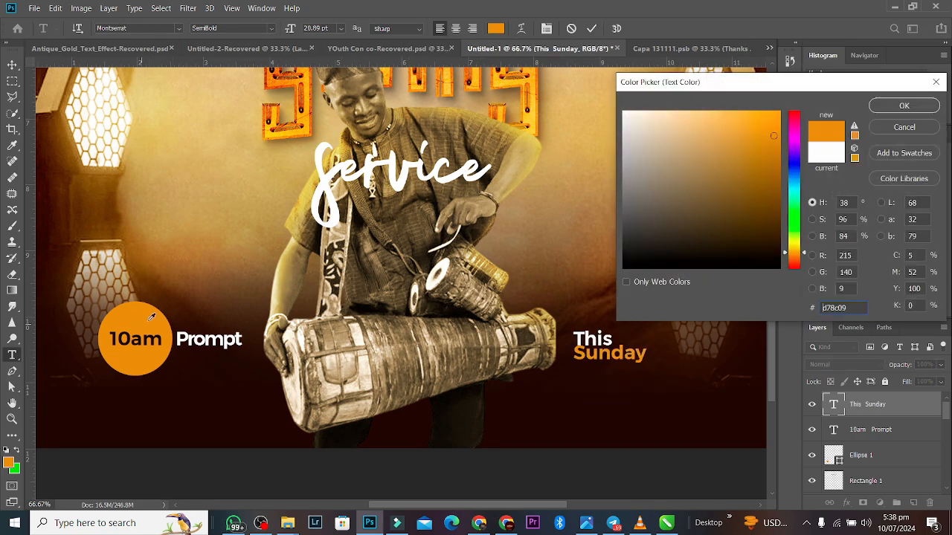
click(902, 107)
click(592, 29)
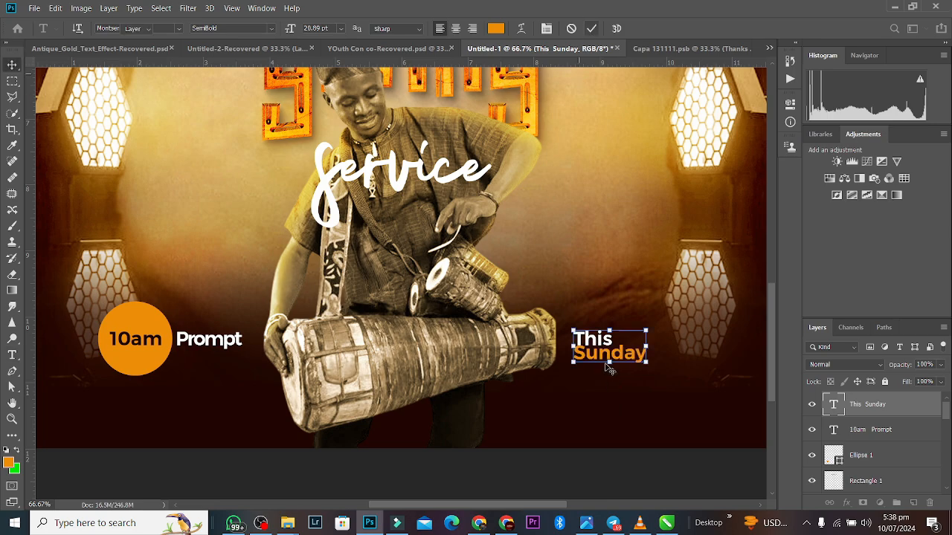
Shift the "This Sunday" text slightly to the right, away from the drum, and deselect it.
key(v)
drag(610, 360, 618, 358)
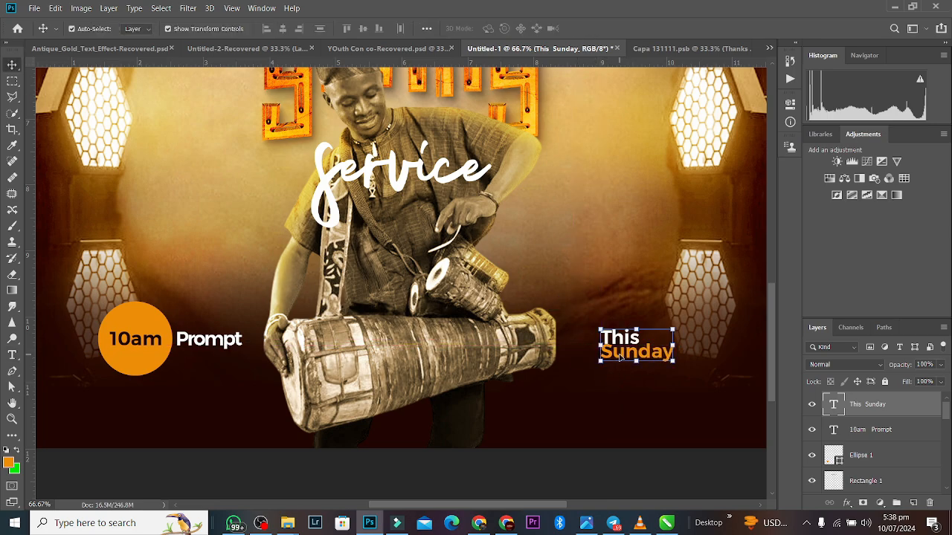
key(ctrl+minus)
key(ctrl+minus)
click(671, 314)
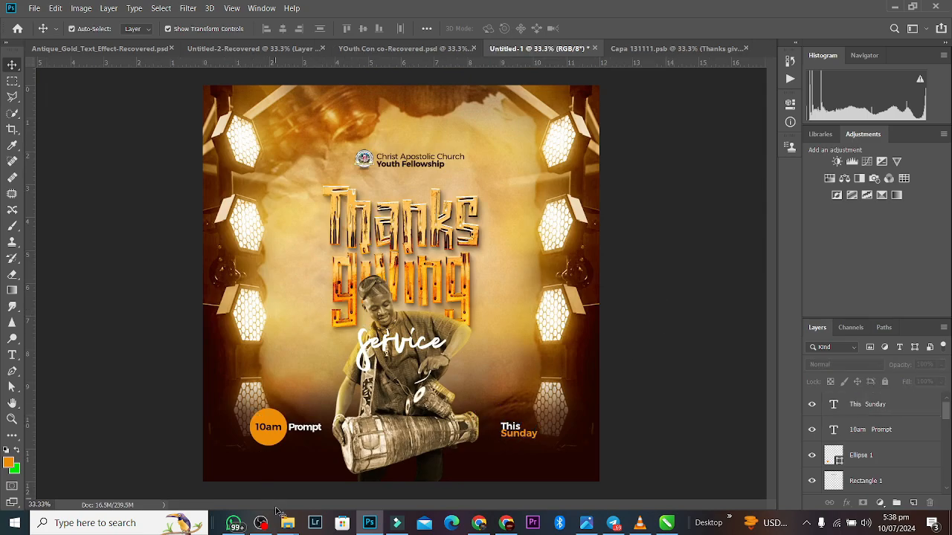
Place the image of the gold, purple, blue and red seals from the New Re21 folder into the flyer.
mouse_move(287, 522)
click(237, 488)
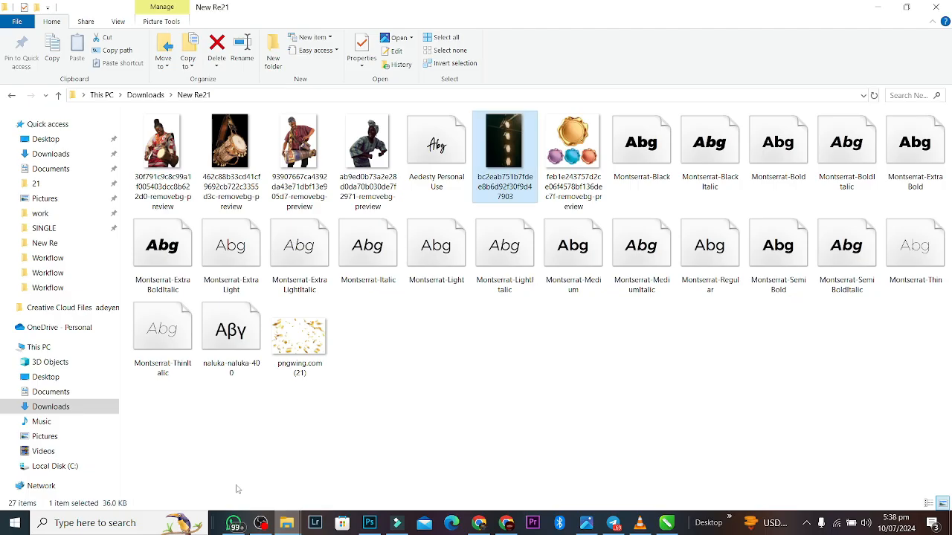
drag(580, 113, 443, 285)
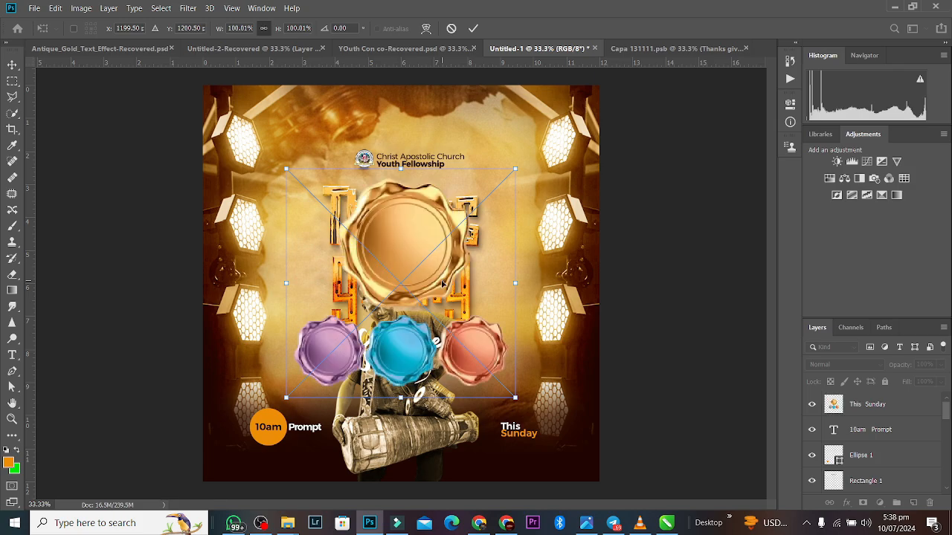
click(473, 28)
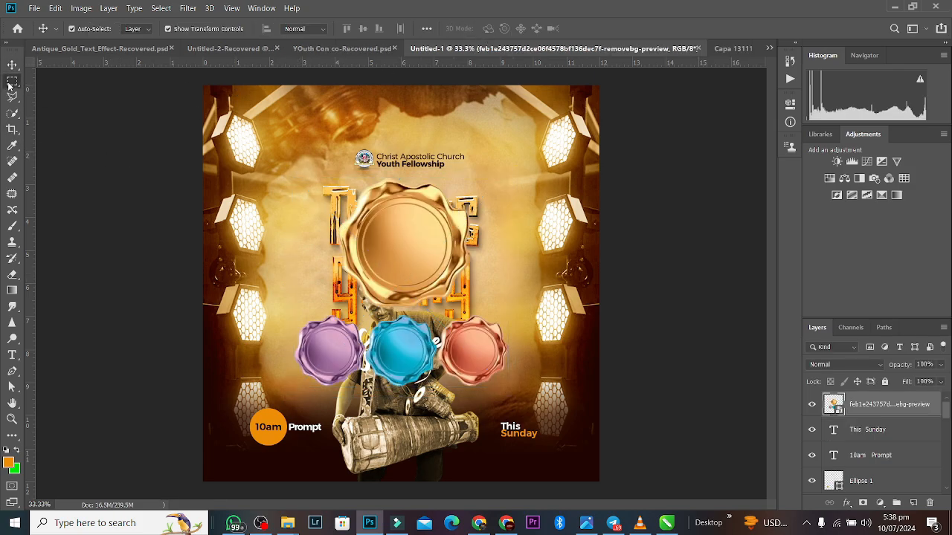
Mask the seals image down to the large gold seal and convert the layer to a smart object.
drag(317, 171, 493, 314)
click(863, 505)
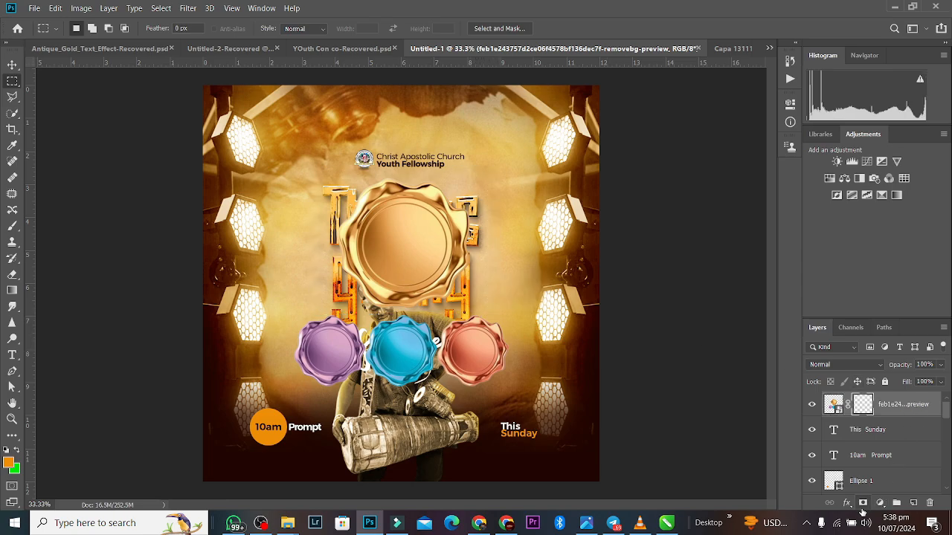
click(13, 65)
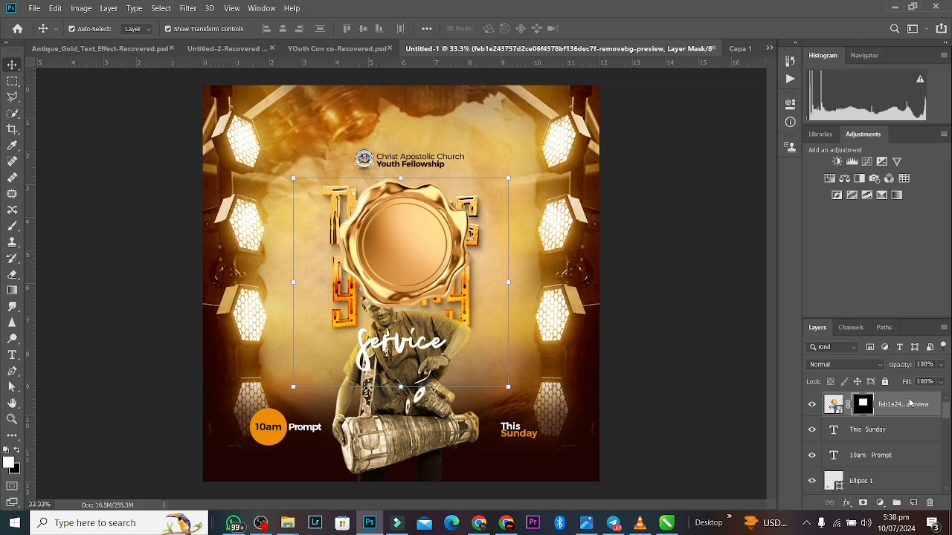
right_click(910, 402)
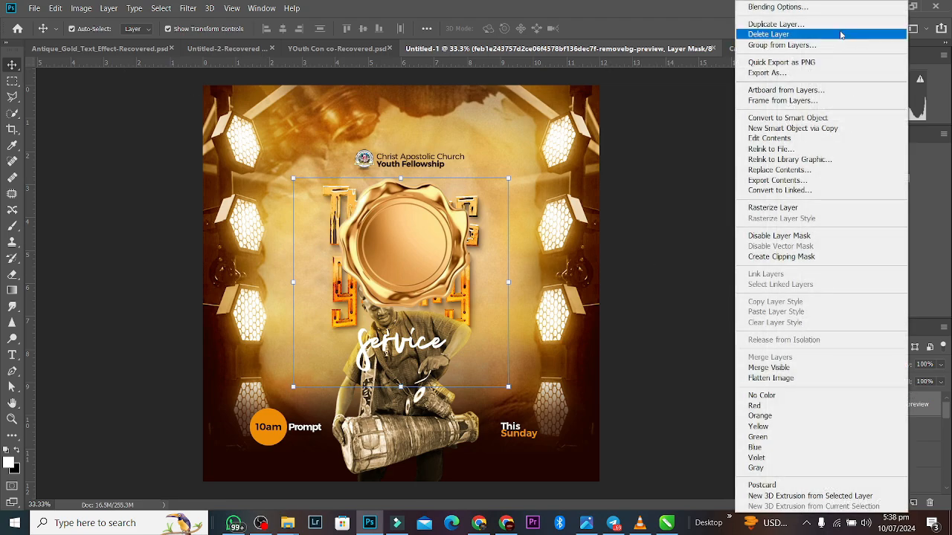
click(787, 117)
Move the gold seal partly off the flyer's lower-left corner and apply a Gaussian Blur with a 10.0 pixel radius.
drag(441, 231, 208, 442)
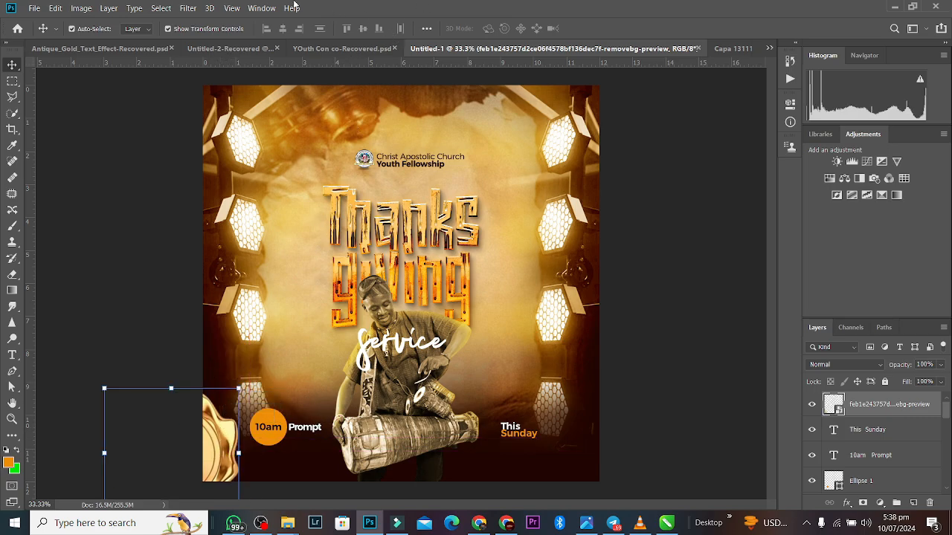
click(189, 10)
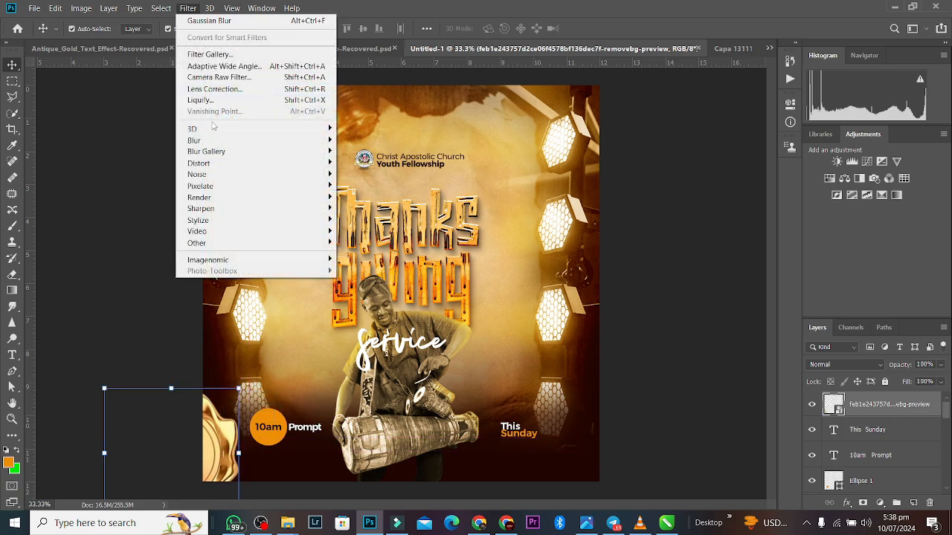
mouse_move(224, 141)
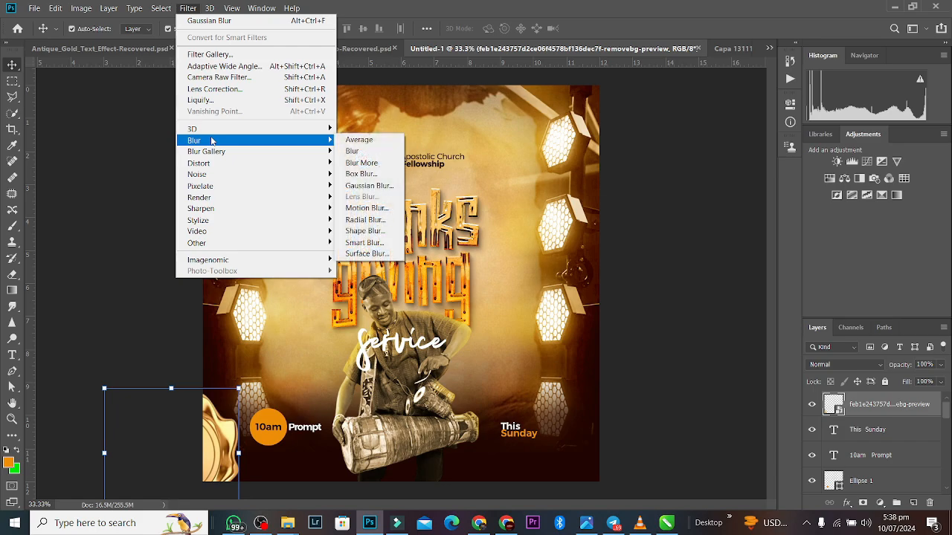
click(375, 186)
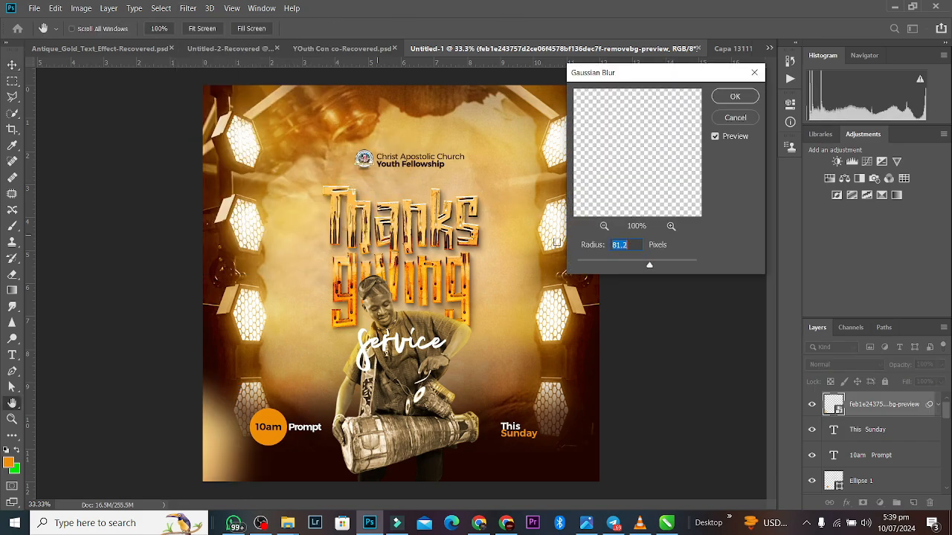
click(614, 261)
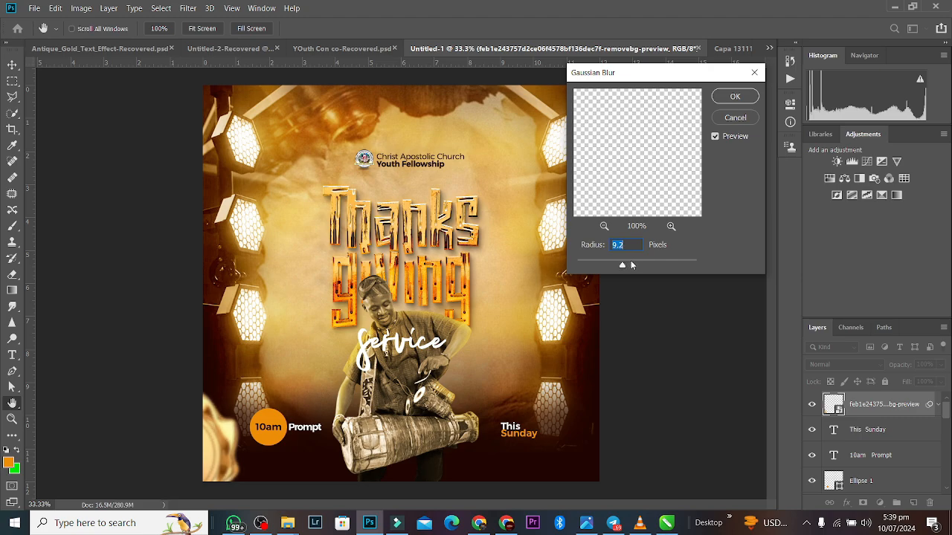
click(631, 265)
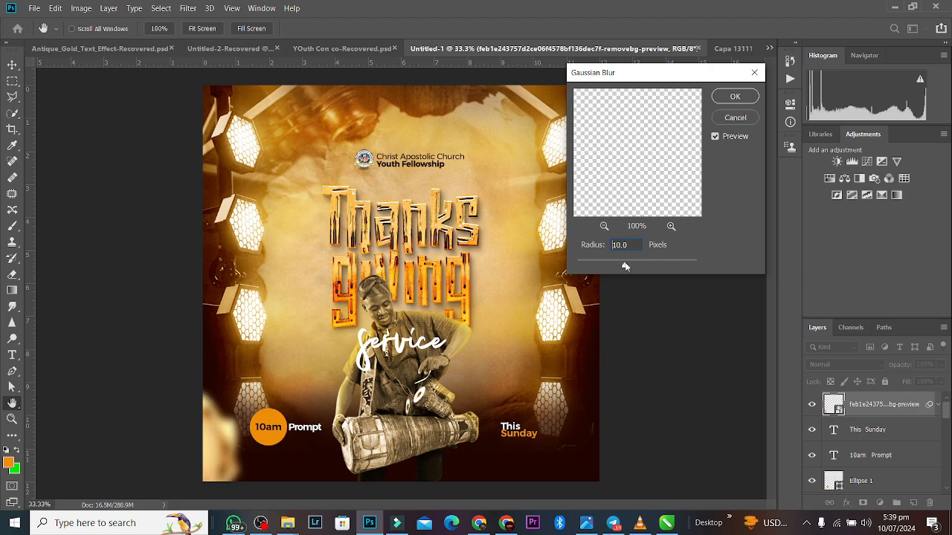
click(746, 100)
Copy the blurred seal to the flyer's upper-right edge and lower-right bottom edge, and shift the original slightly up and left.
key(v)
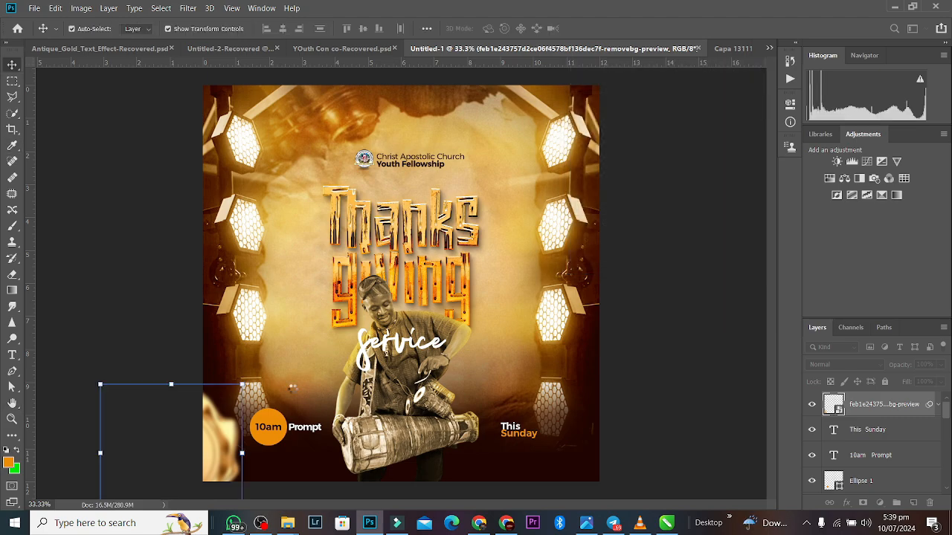
drag(214, 443, 676, 221)
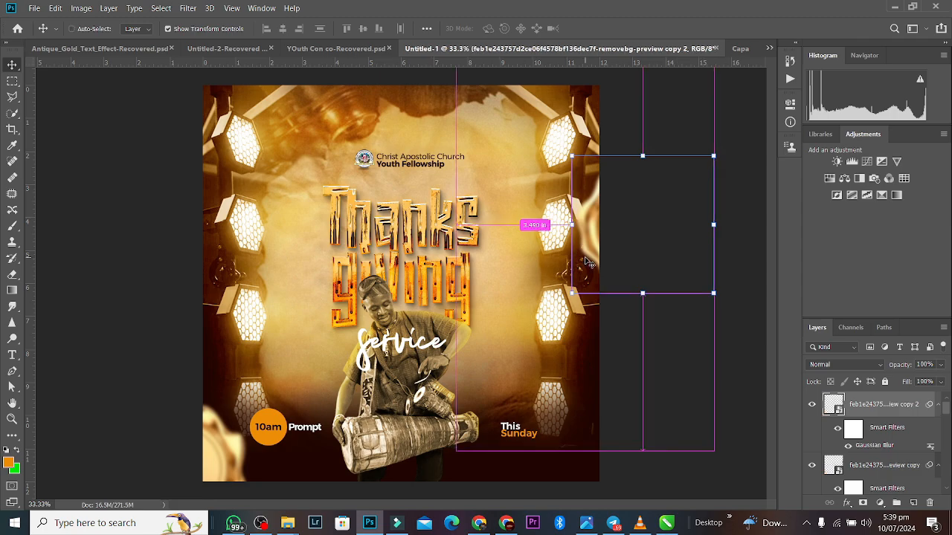
drag(542, 200, 544, 500)
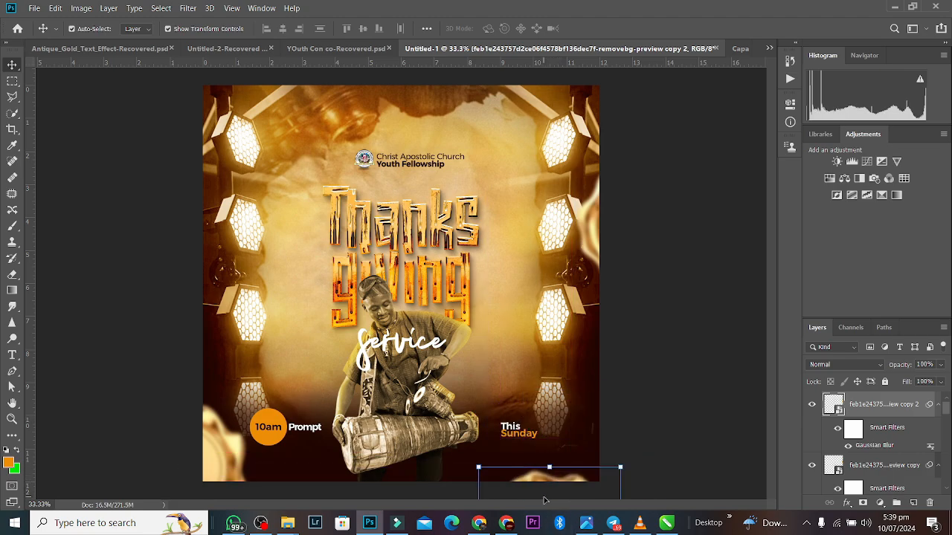
click(632, 363)
drag(219, 459, 204, 422)
click(654, 328)
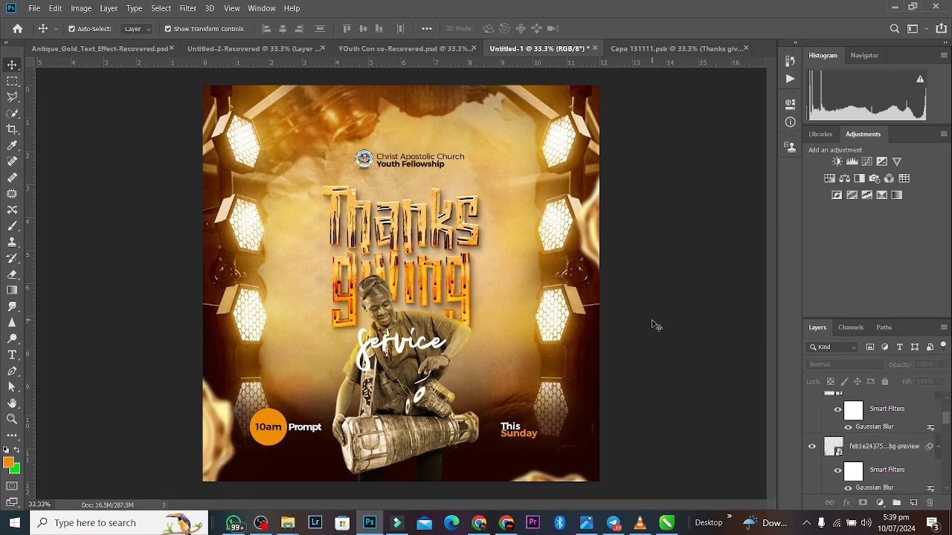
Place the gold confetti image pngwing.com (21), enlarge it to about 179% to cover the flyer, and shift it slightly right.
key(alt+Tab)
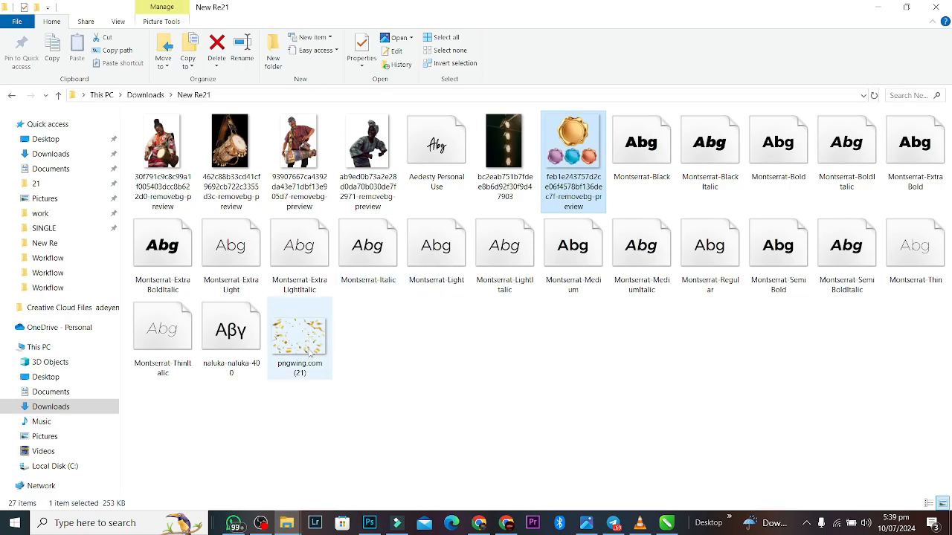
drag(299, 338, 426, 325)
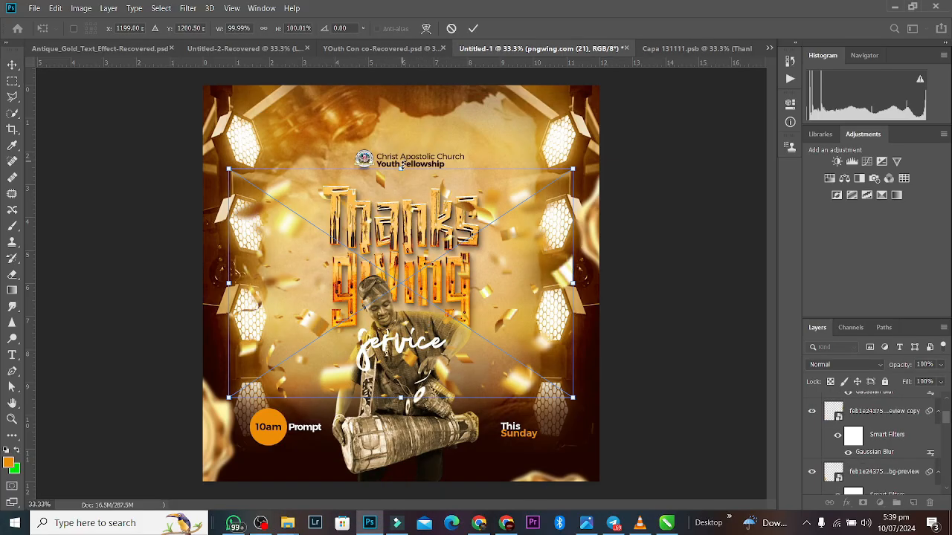
drag(401, 169, 400, 77)
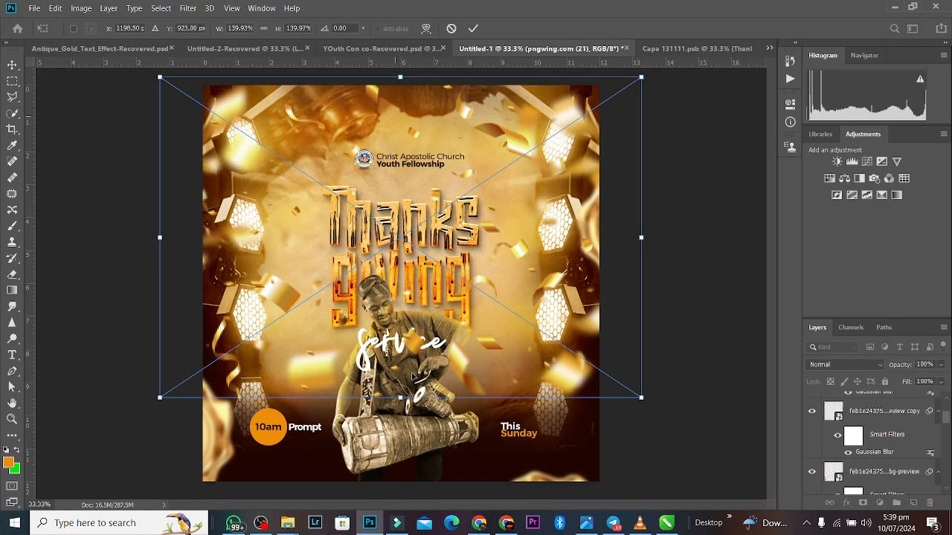
drag(402, 398, 401, 488)
click(473, 29)
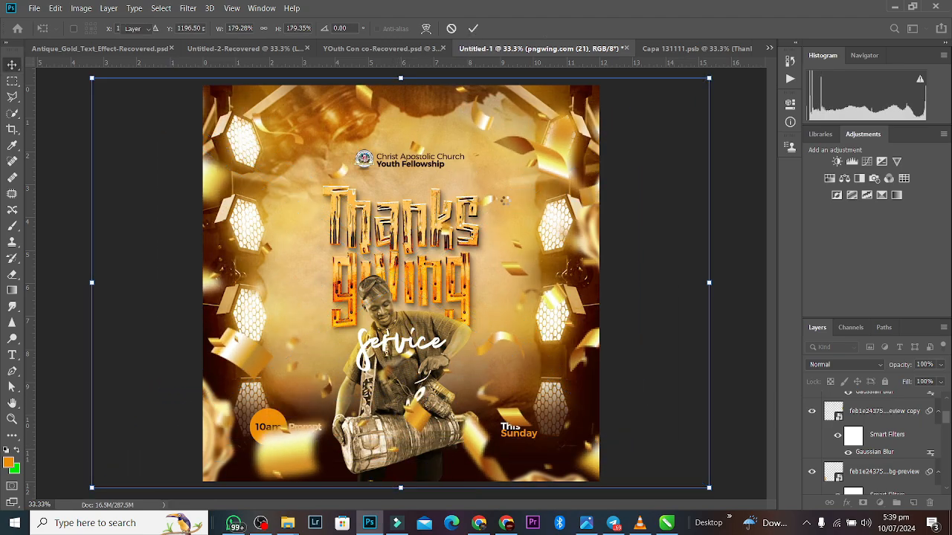
drag(561, 160, 567, 160)
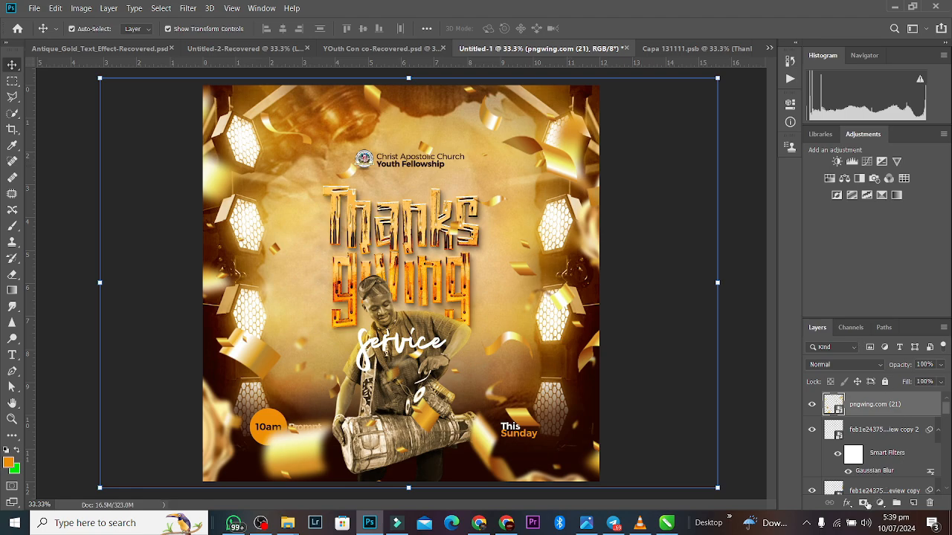
Add a layer mask to the confetti layer and erase the confetti over the drummer's hand and drum with a 300 px soft eraser.
click(864, 503)
click(14, 275)
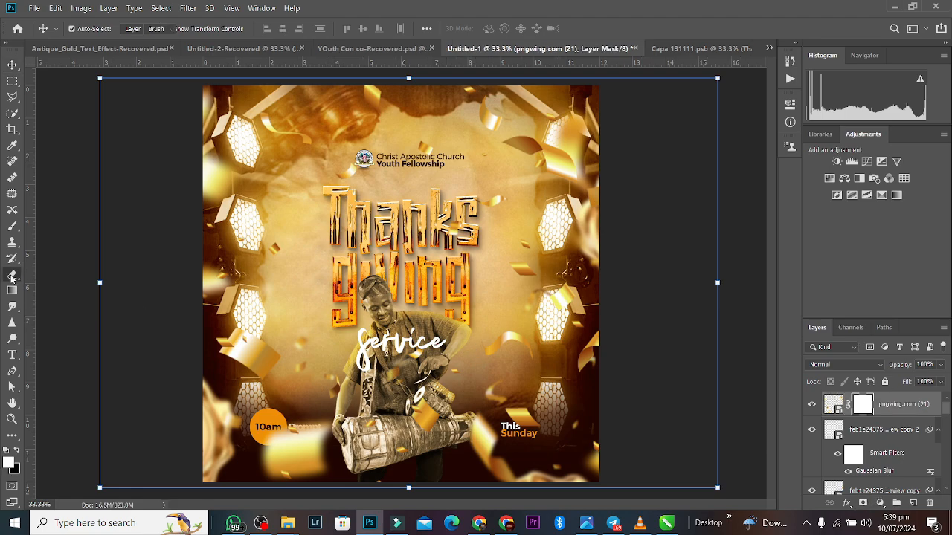
click(233, 29)
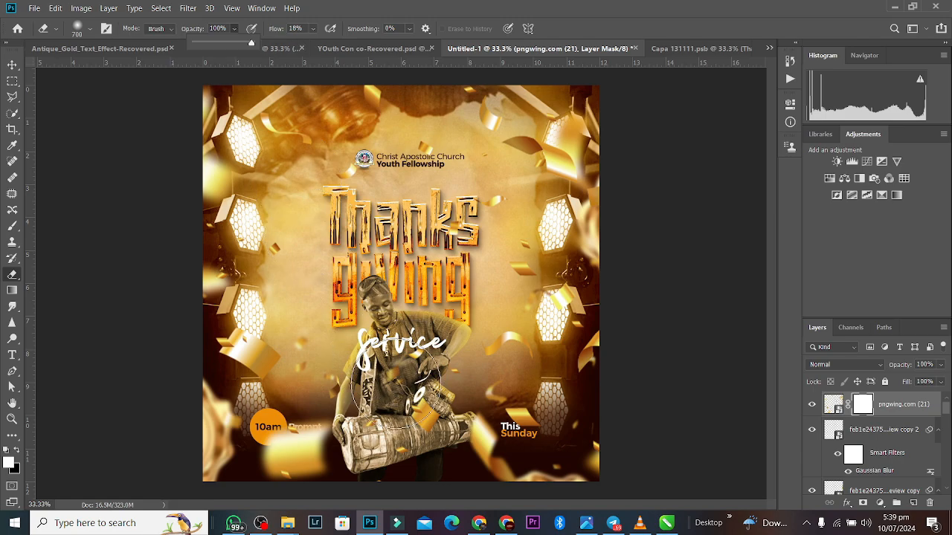
key(bracketleft)
key(bracketleft)
key(bracketleft)
key(bracketleft)
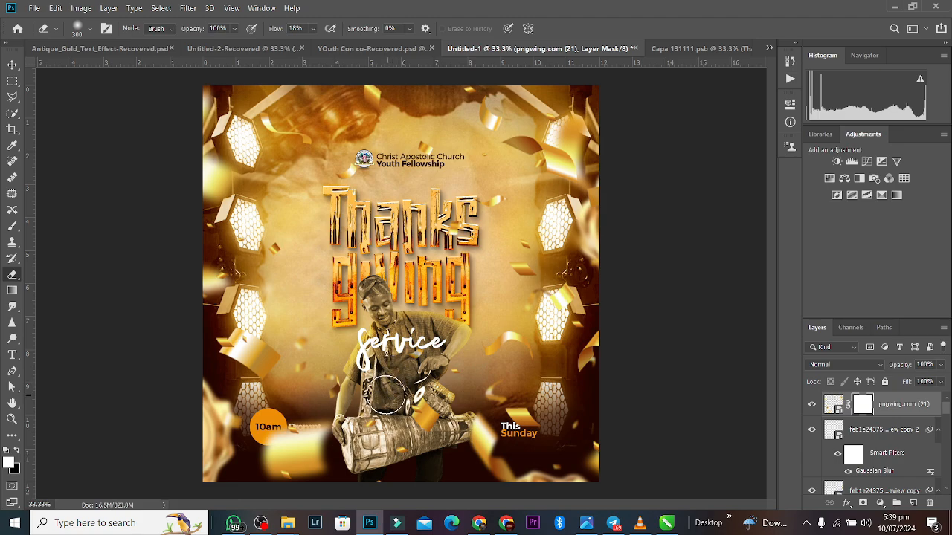
click(90, 29)
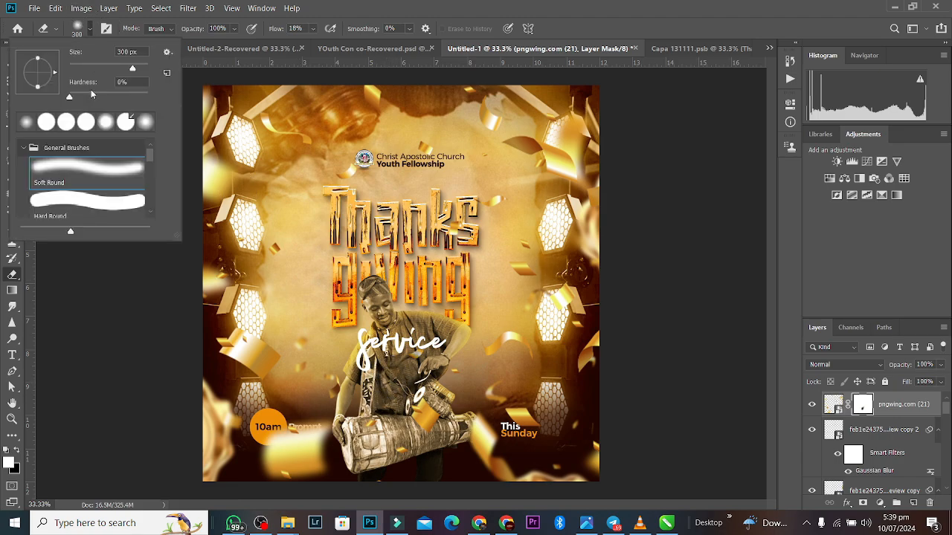
click(436, 356)
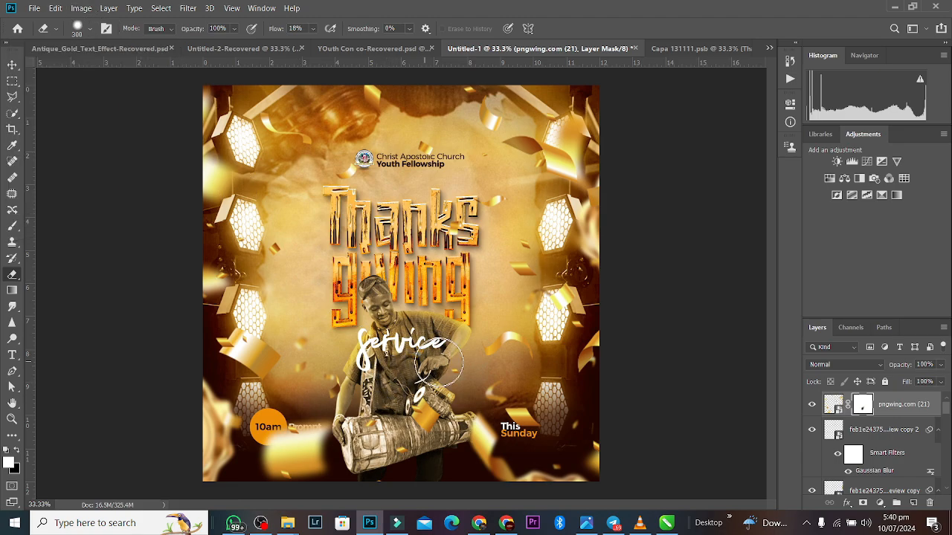
mouse_move(426, 410)
mouse_down()
mouse_move(435, 394)
mouse_move(457, 401)
mouse_up()
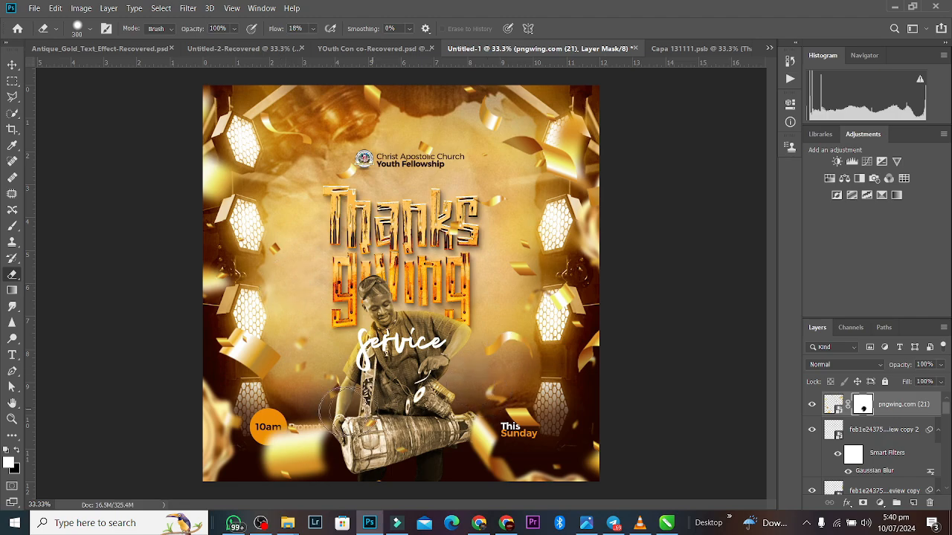
Erase the confetti covering the "10am Prompt" text on the confetti layer's mask.
mouse_move(315, 457)
mouse_down()
mouse_move(275, 465)
mouse_move(279, 454)
mouse_move(301, 445)
mouse_up()
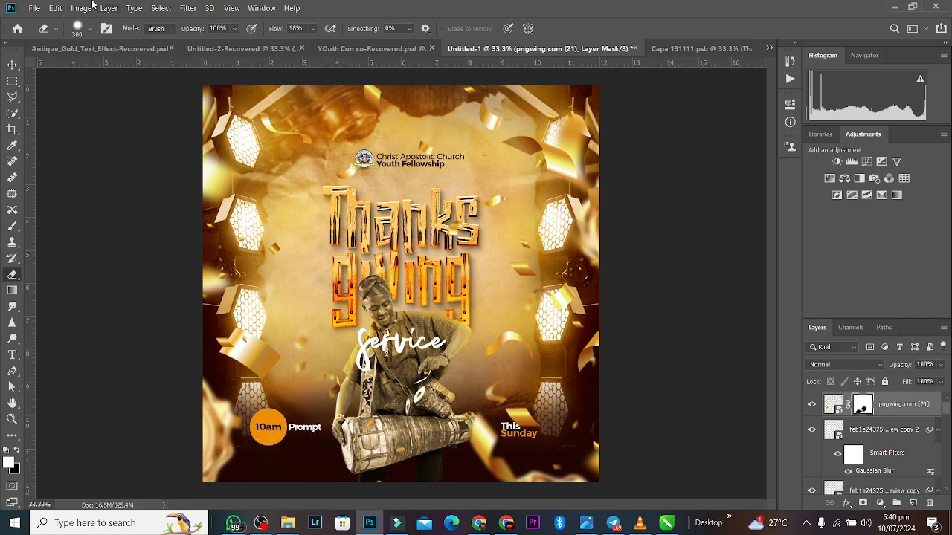
key(v)
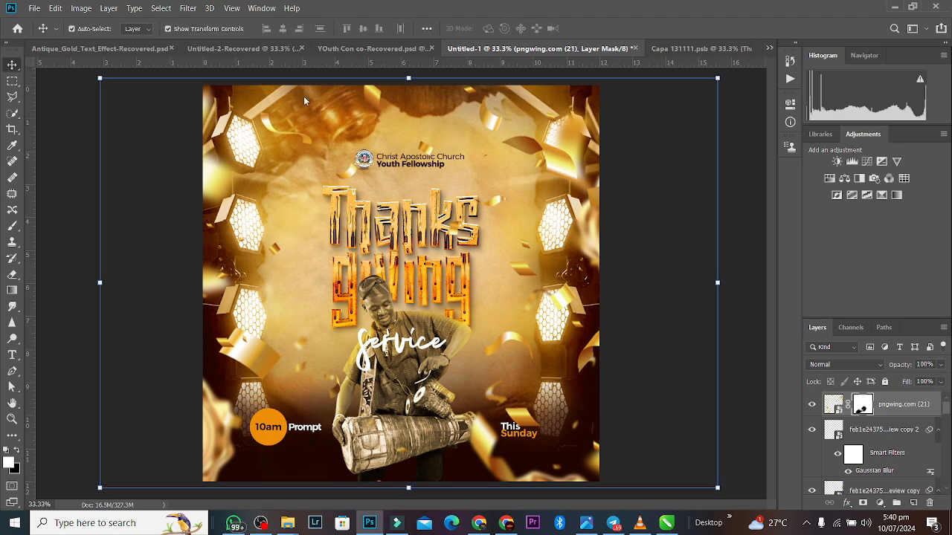
click(751, 139)
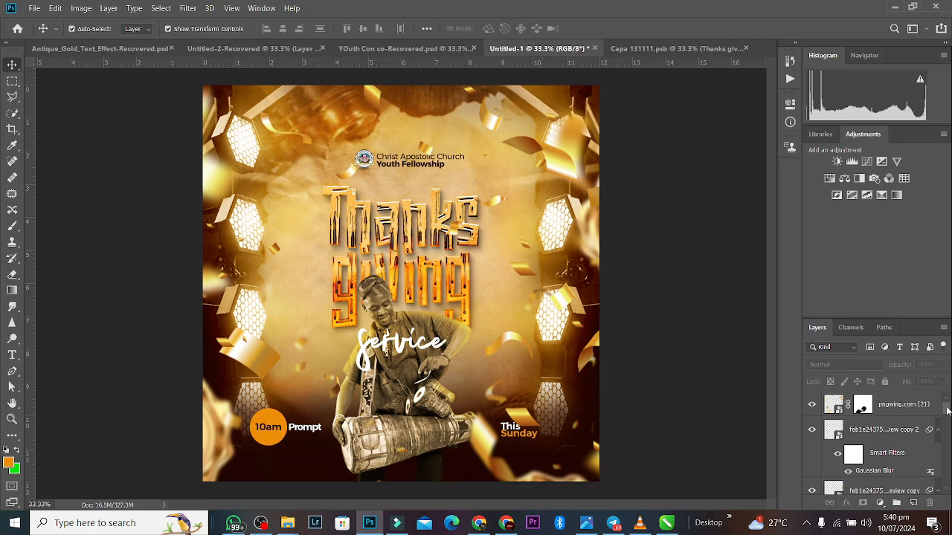
Erase the confetti pieces beside the title and over the flyer's upper-right stage light on the confetti layer's mask.
key(ctrl+minus)
key(ctrl+plus)
click(562, 168)
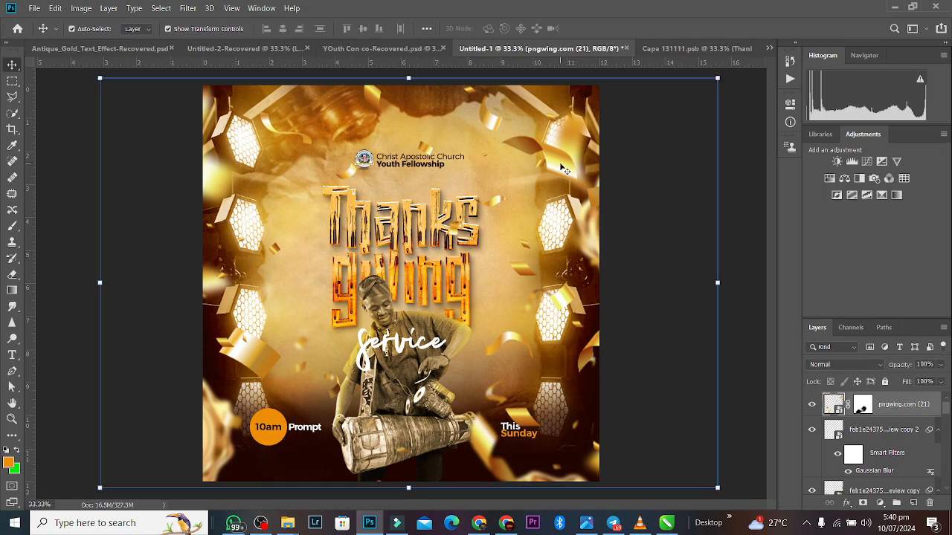
click(862, 404)
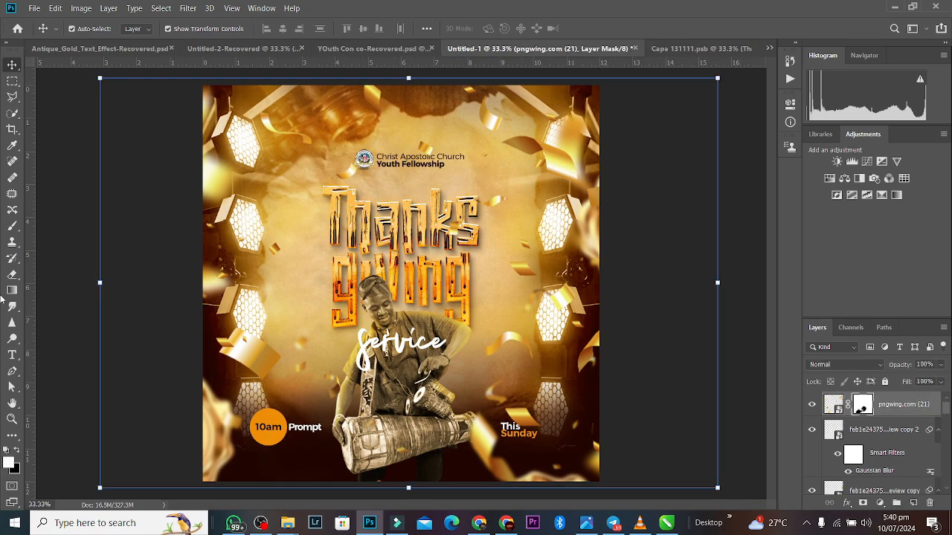
click(12, 276)
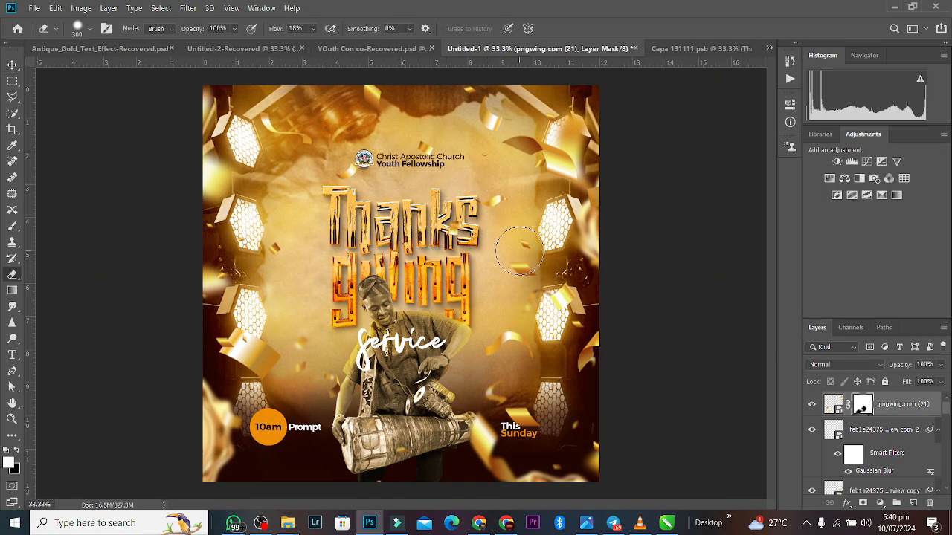
mouse_move(527, 264)
mouse_down()
mouse_move(524, 246)
mouse_move(491, 282)
mouse_move(521, 268)
mouse_up()
mouse_move(588, 177)
mouse_down()
mouse_move(559, 123)
mouse_move(568, 171)
mouse_move(501, 128)
mouse_move(560, 176)
mouse_move(541, 165)
mouse_move(539, 137)
mouse_up()
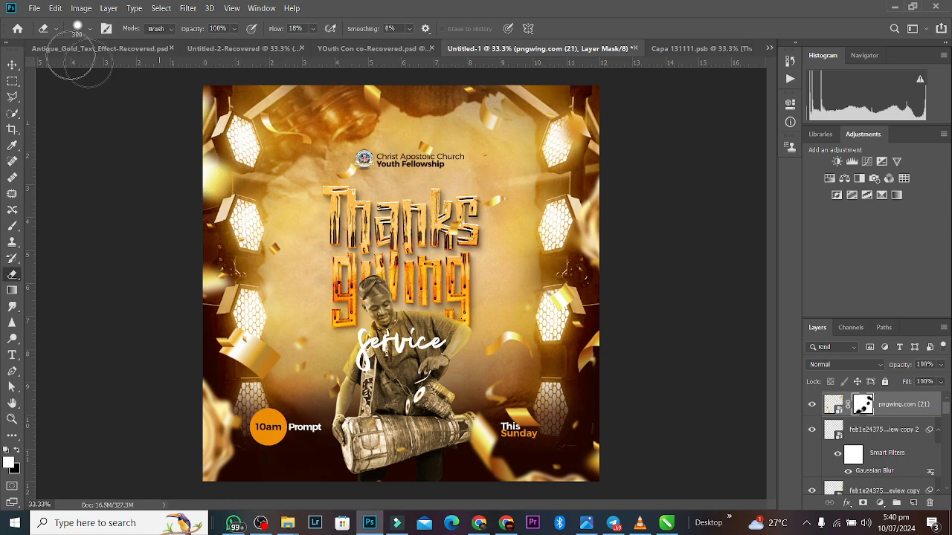
click(13, 65)
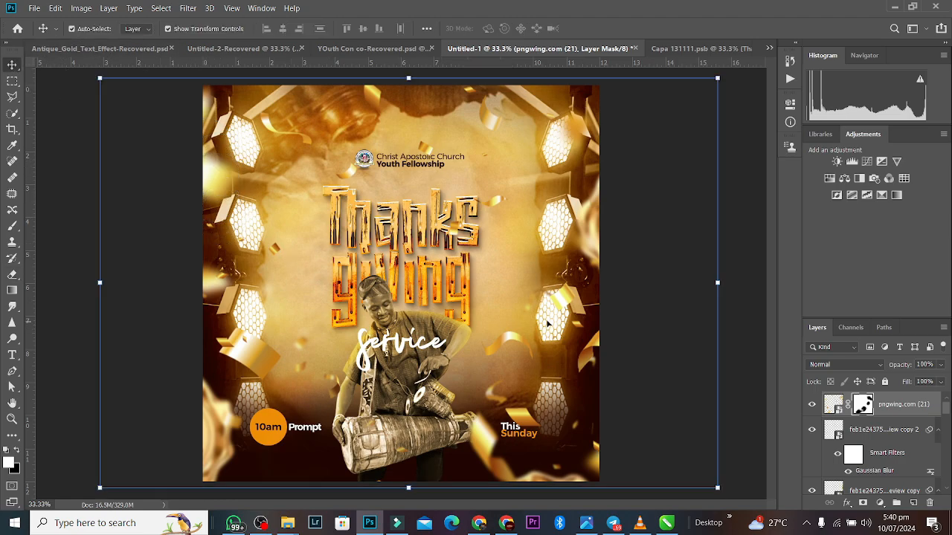
Add a Hue/Saturation adjustment layer above all layers and set its saturation to +14.
click(728, 239)
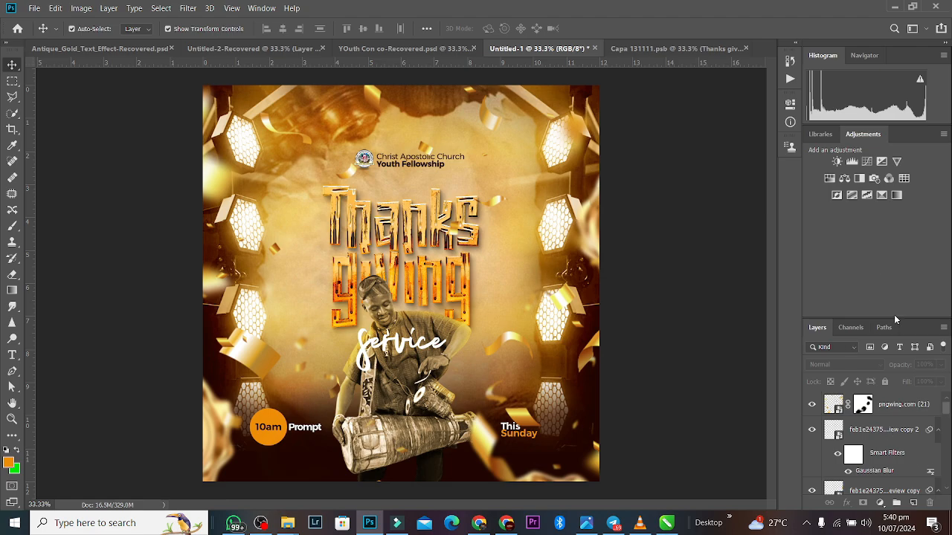
click(844, 179)
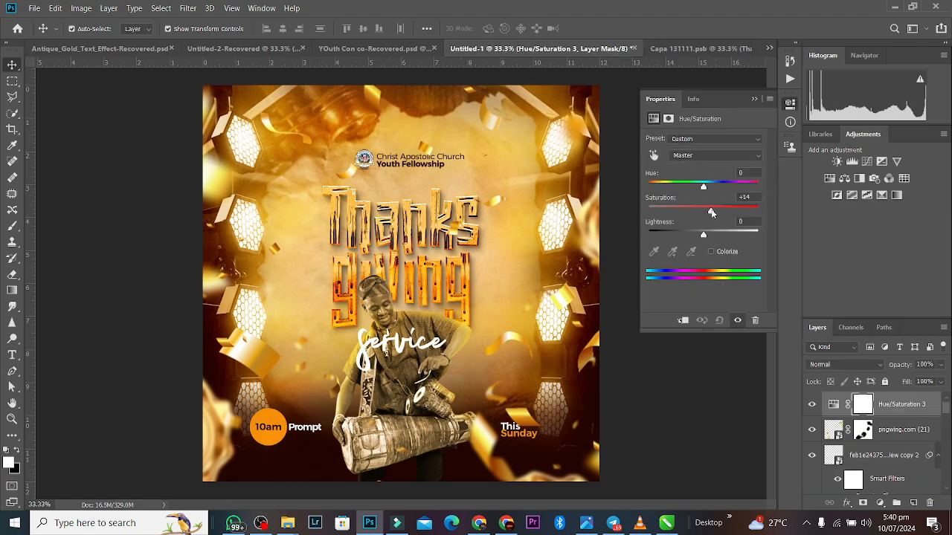
click(758, 24)
Compare the flyer with and without the new Hue/Saturation adjustment.
click(811, 404)
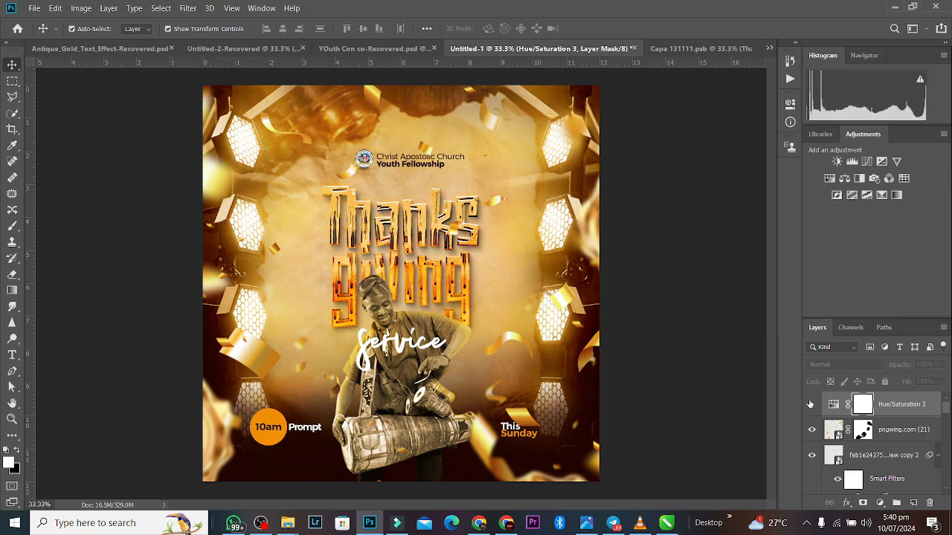
click(811, 404)
click(811, 404)
click(811, 403)
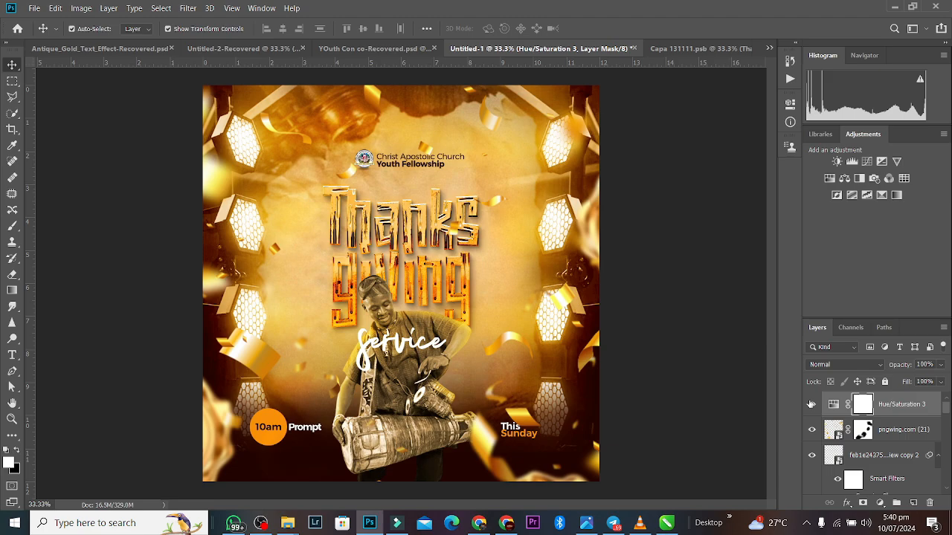
Examine the flyer's overall composition at different magnifications, dismissing any notification that covers the workspace.
key(ctrl+plus)
key(ctrl+minus)
key(ctrl+minus)
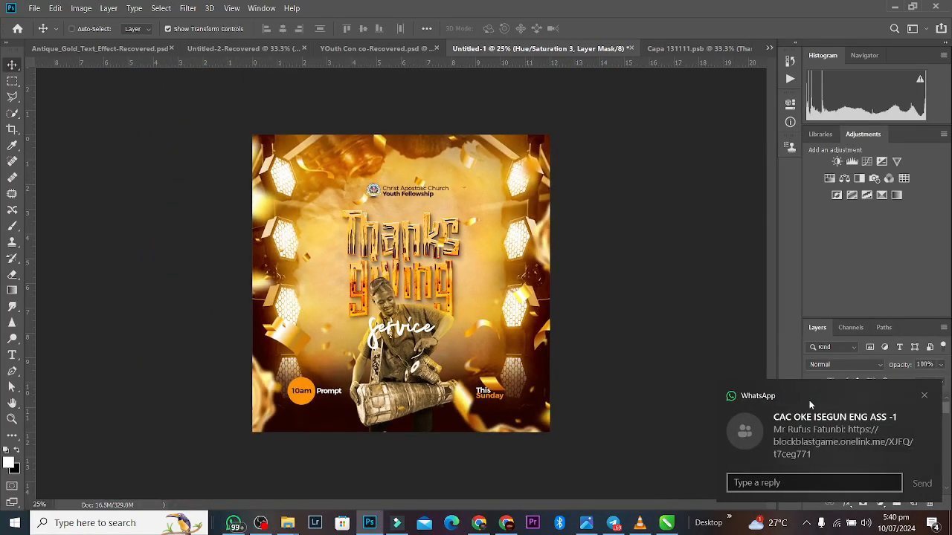
key(ctrl+plus)
key(ctrl+minus)
click(924, 399)
key(ctrl+plus)
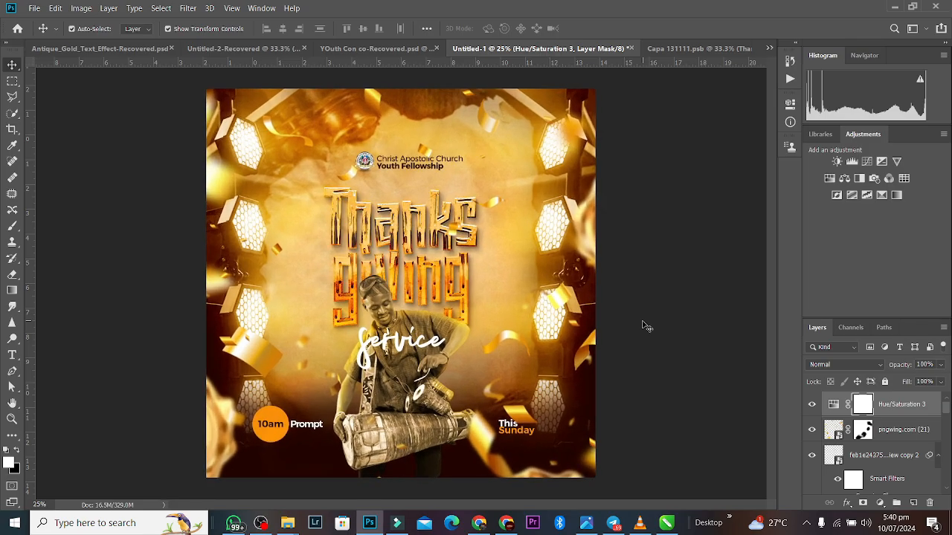
key(ctrl+plus)
key(ctrl+minus)
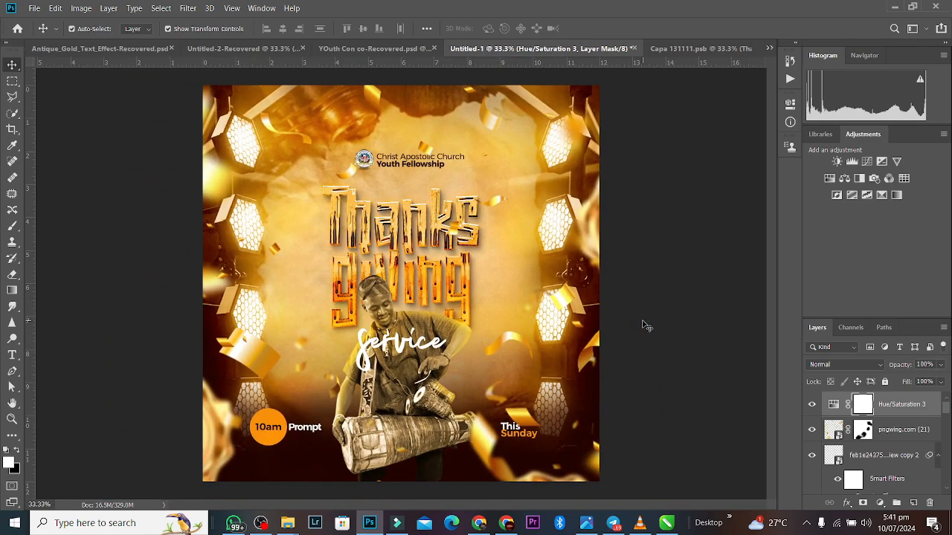